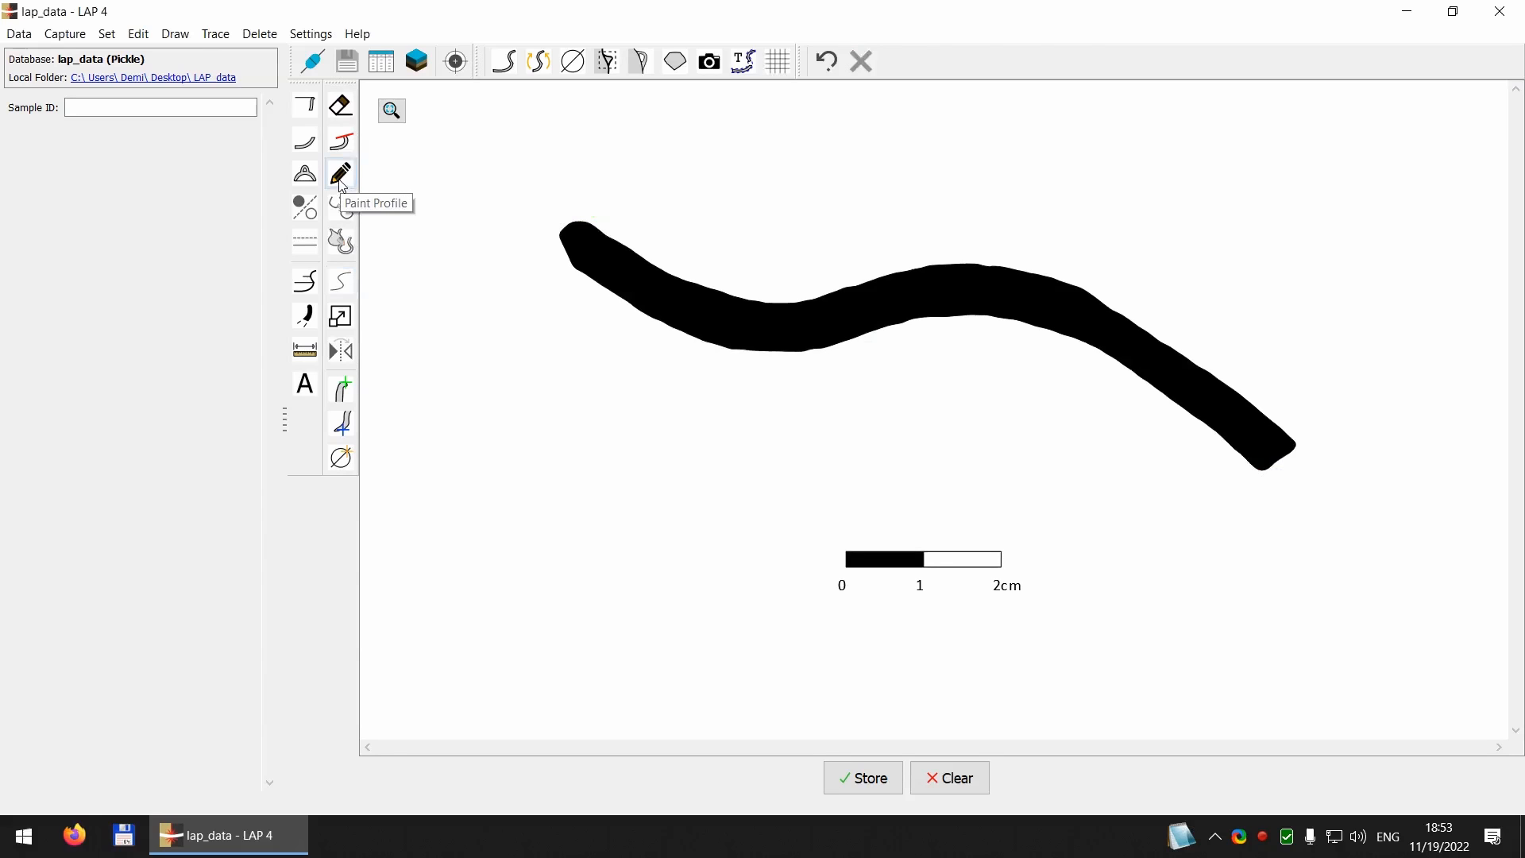
# Step: Round off the upper-left end of the profile by painting along its edge and cleaning it with the eraser
pyautogui.scroll(1, 555, 238)
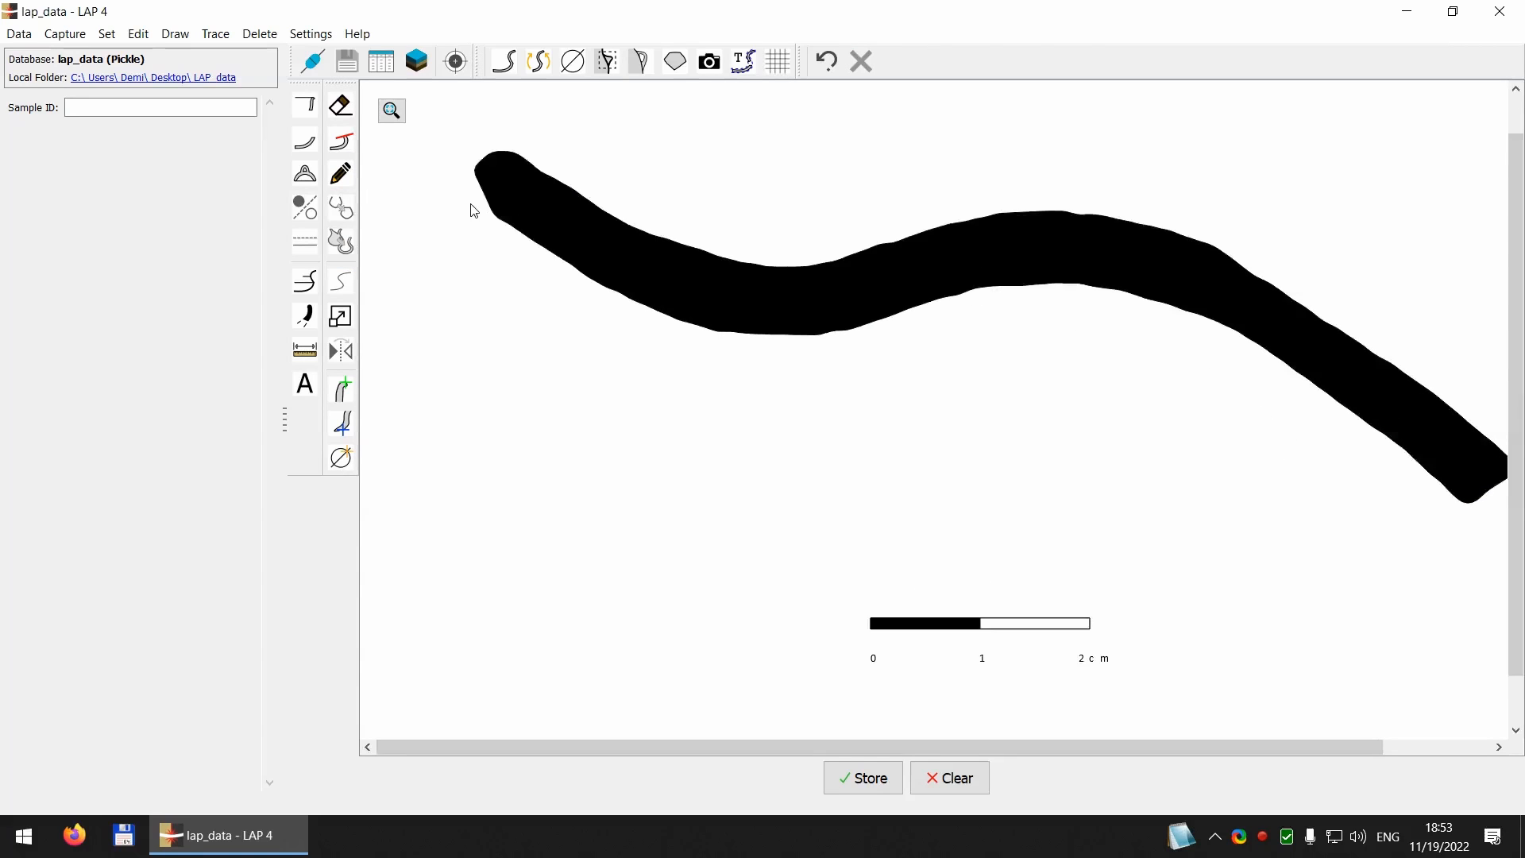
pyautogui.scroll(1, 474, 210)
pyautogui.scroll(1, 472, 195)
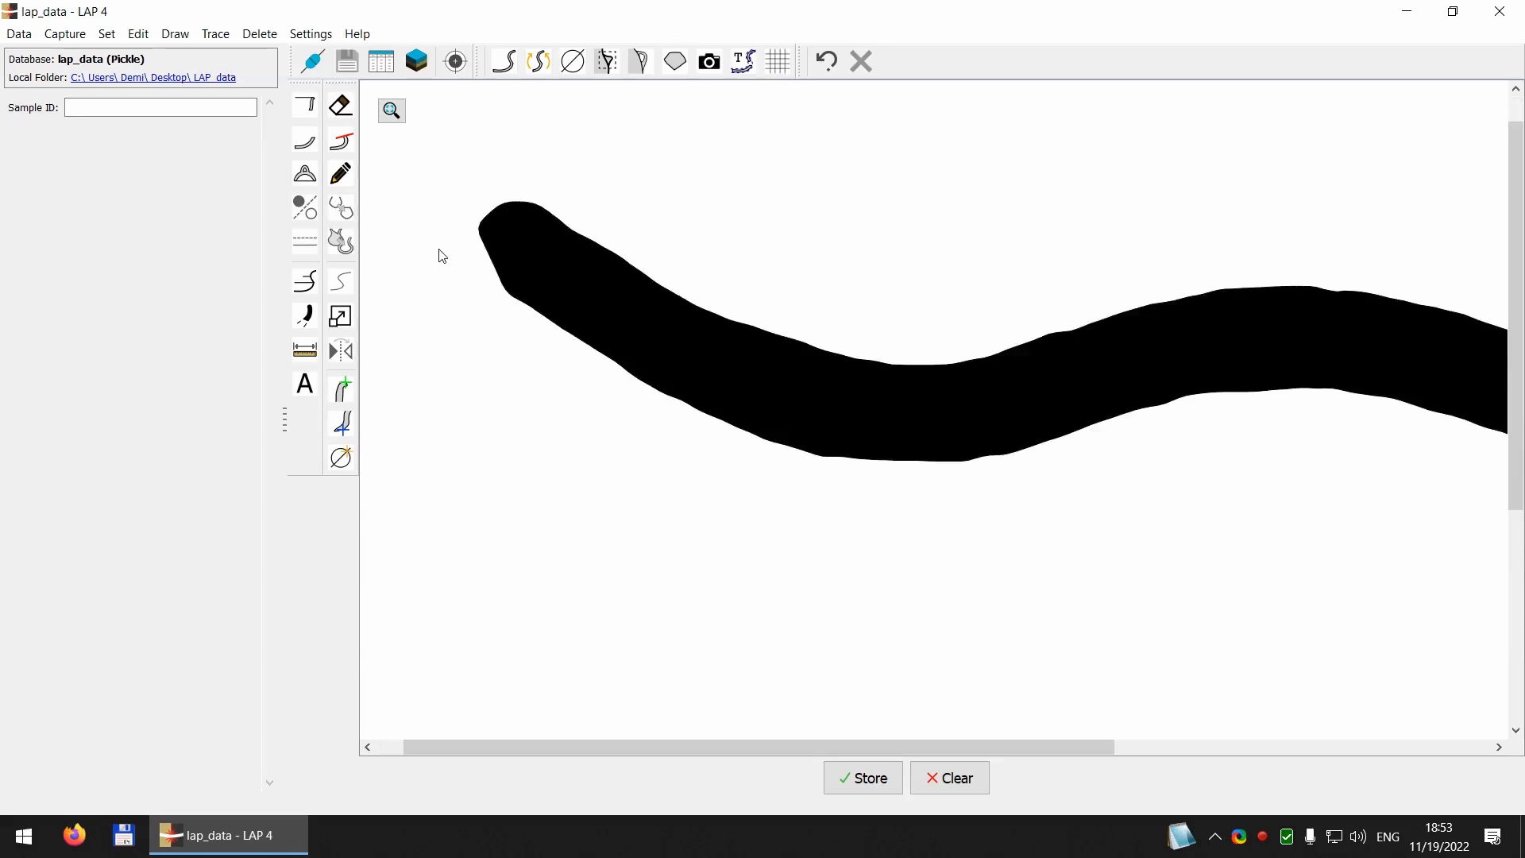
pyautogui.scroll(1, 469, 243)
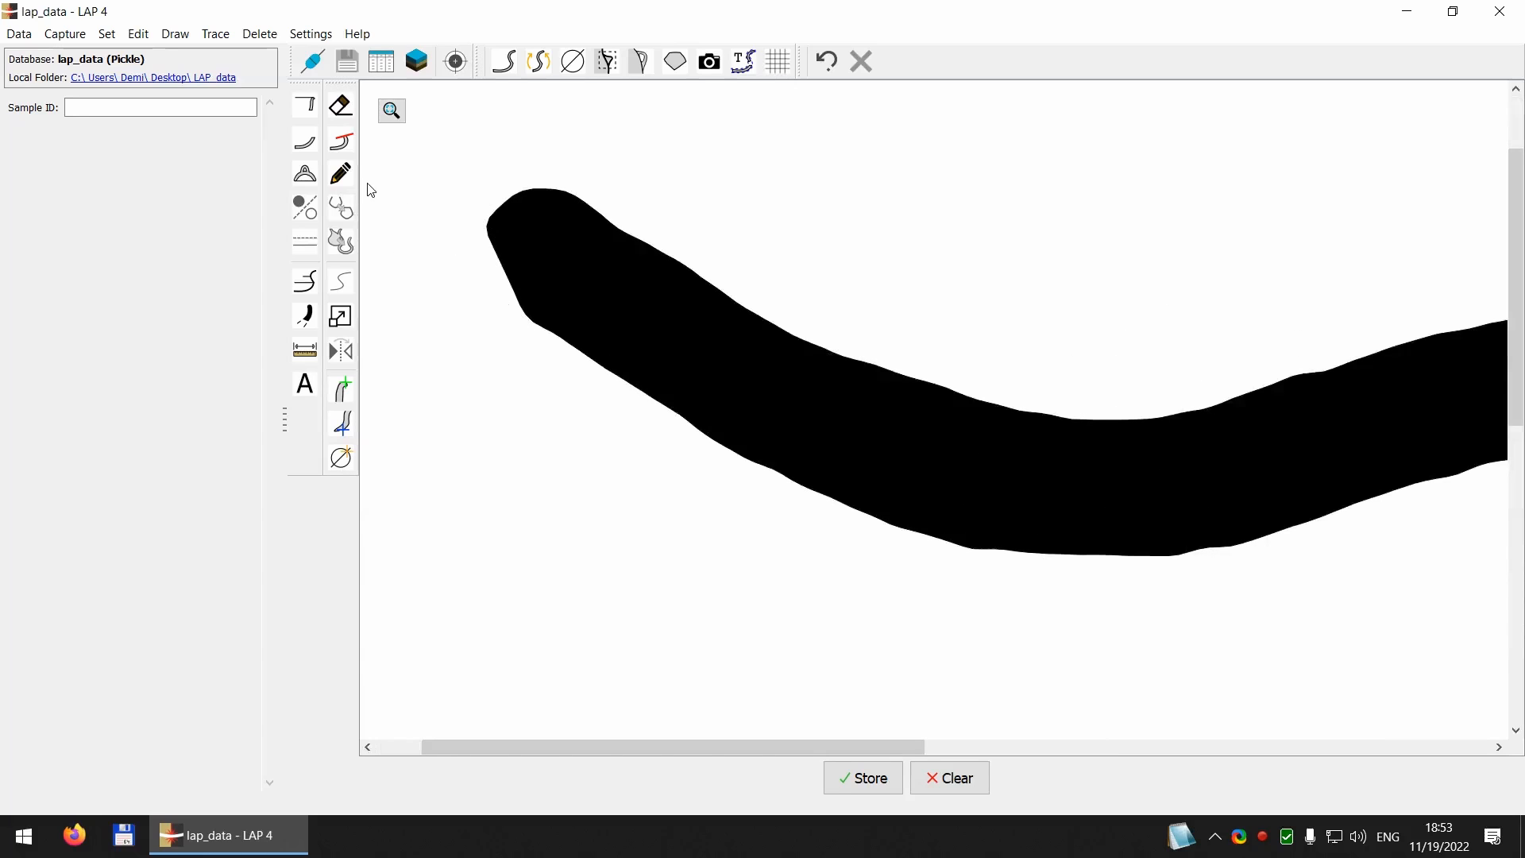
pyautogui.click(341, 173)
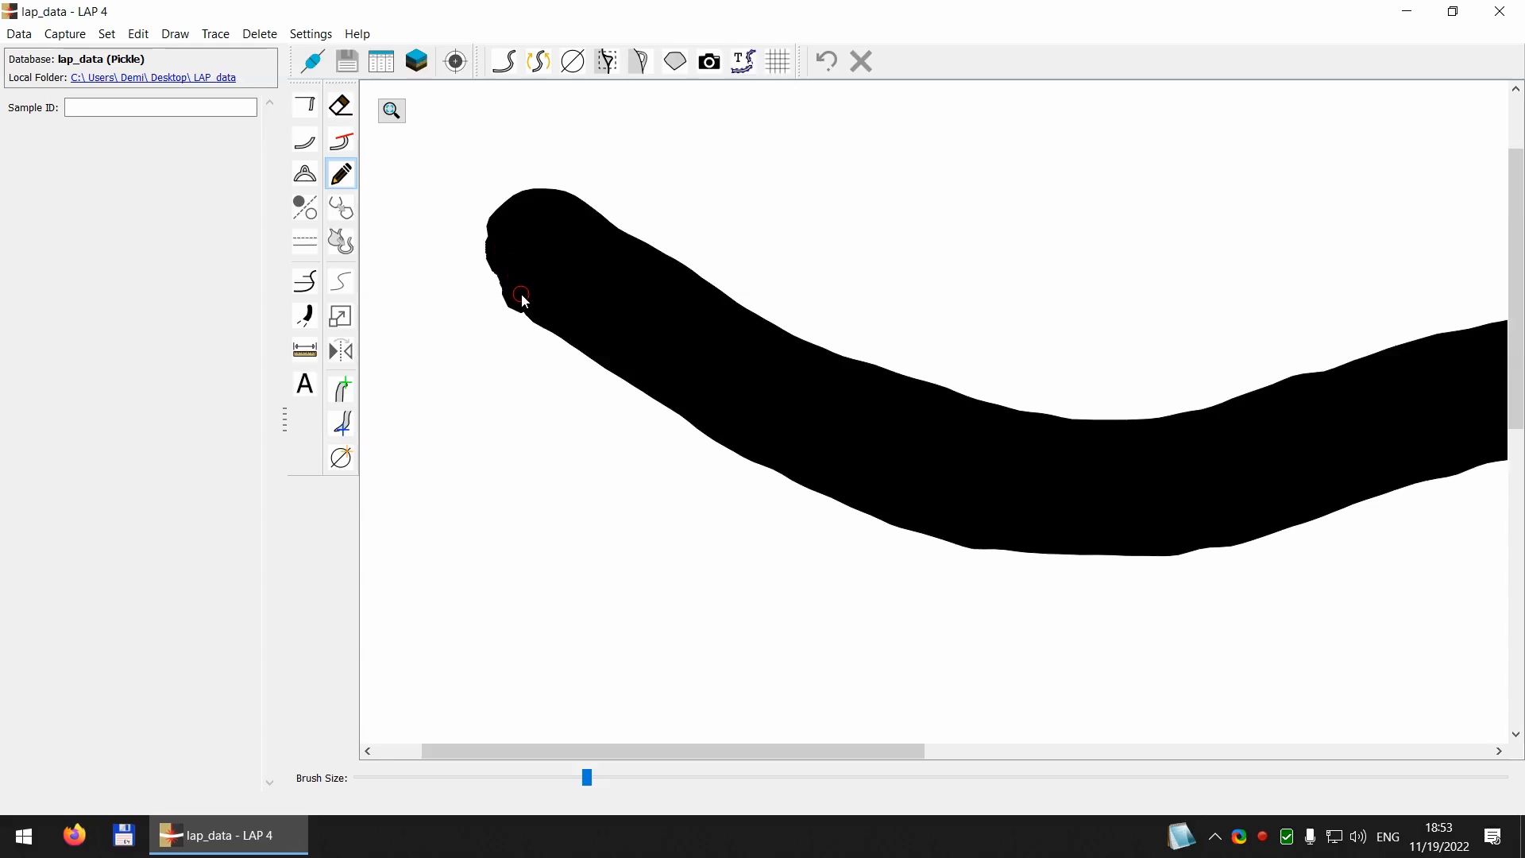
pyautogui.moveTo(525, 302); pyautogui.dragTo(505, 243)
pyautogui.click(346, 105)
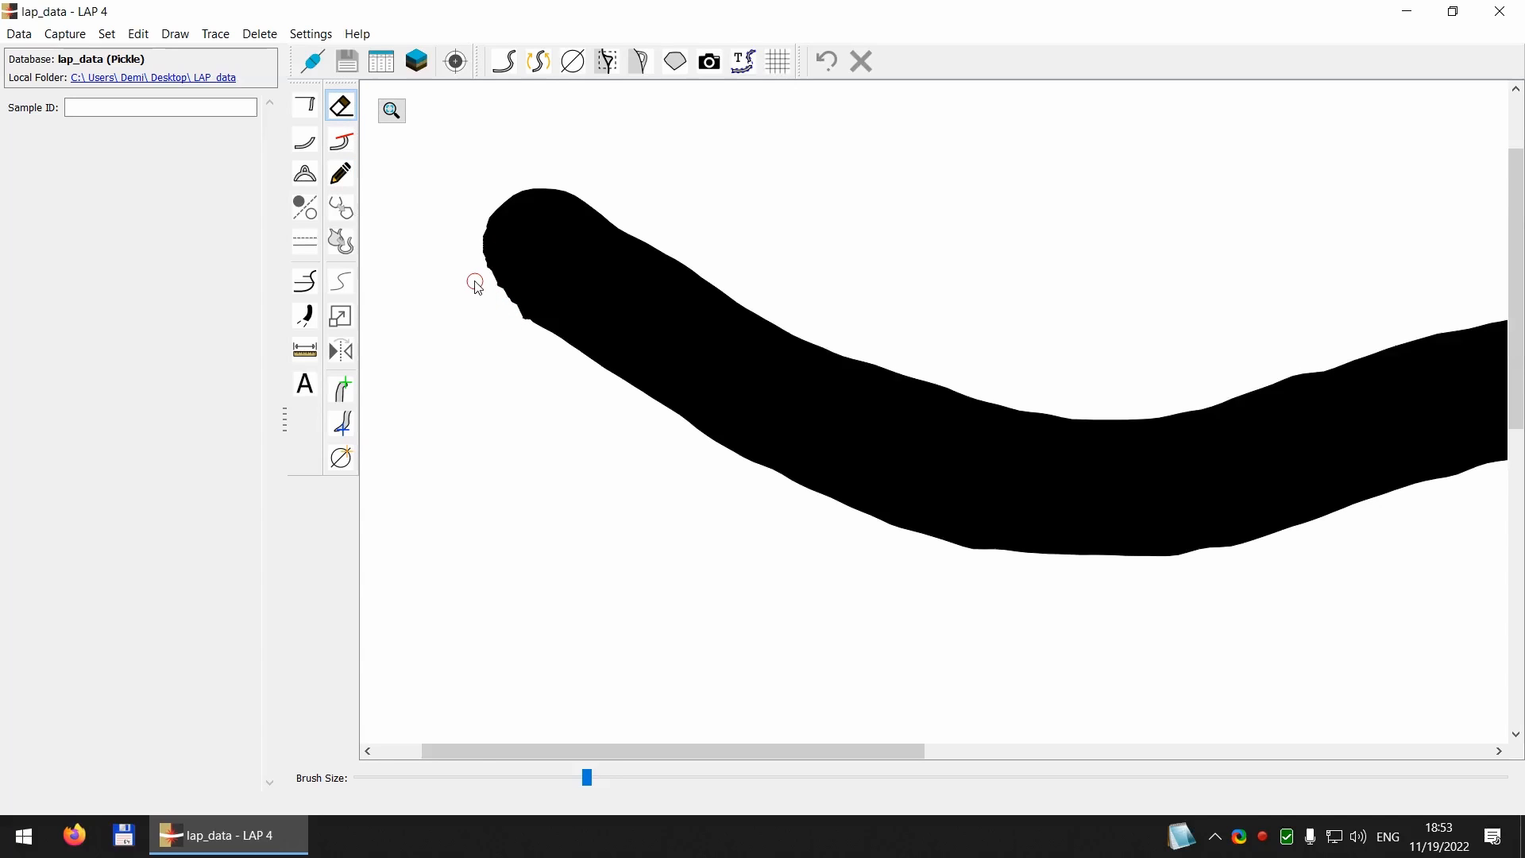
pyautogui.rightClick(498, 332)
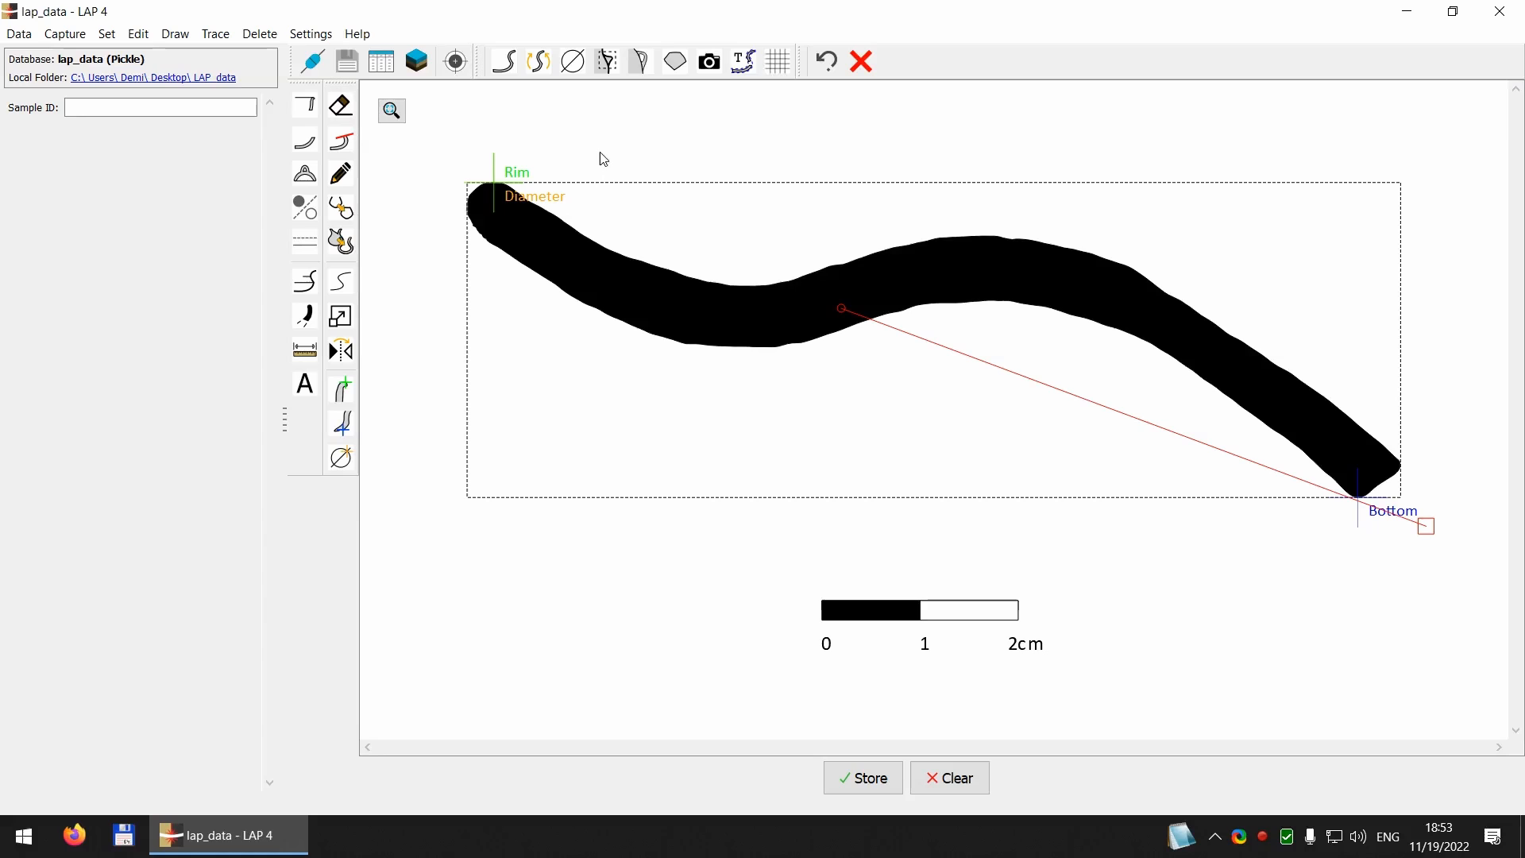
# Step: Start orienting the profile, freeze the live laser outline, and rotate and move the profile onto it
pyautogui.click(540, 64)
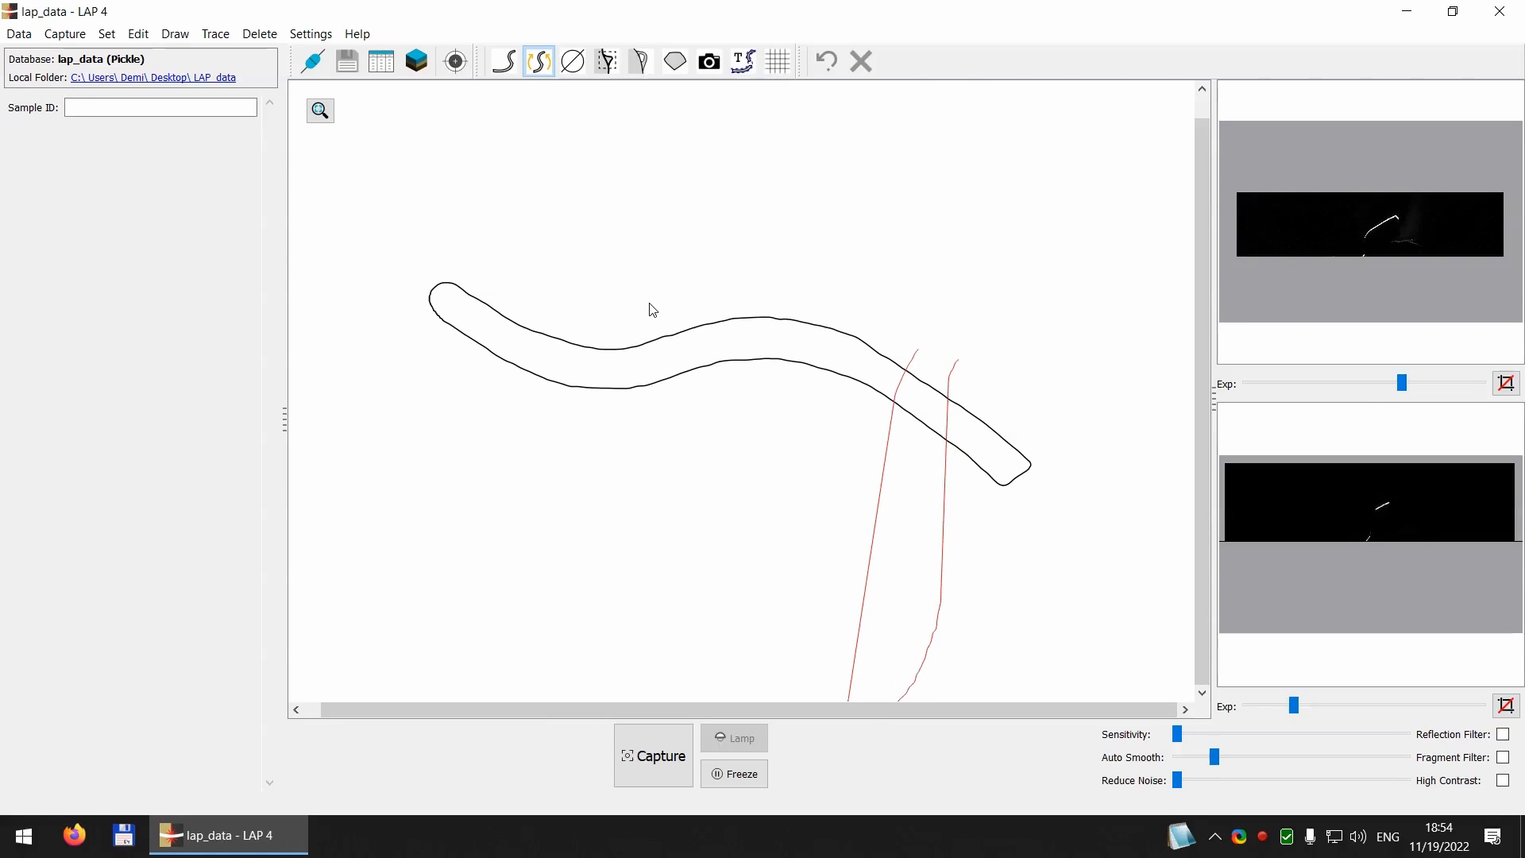
pyautogui.scroll(-2, 941, 516)
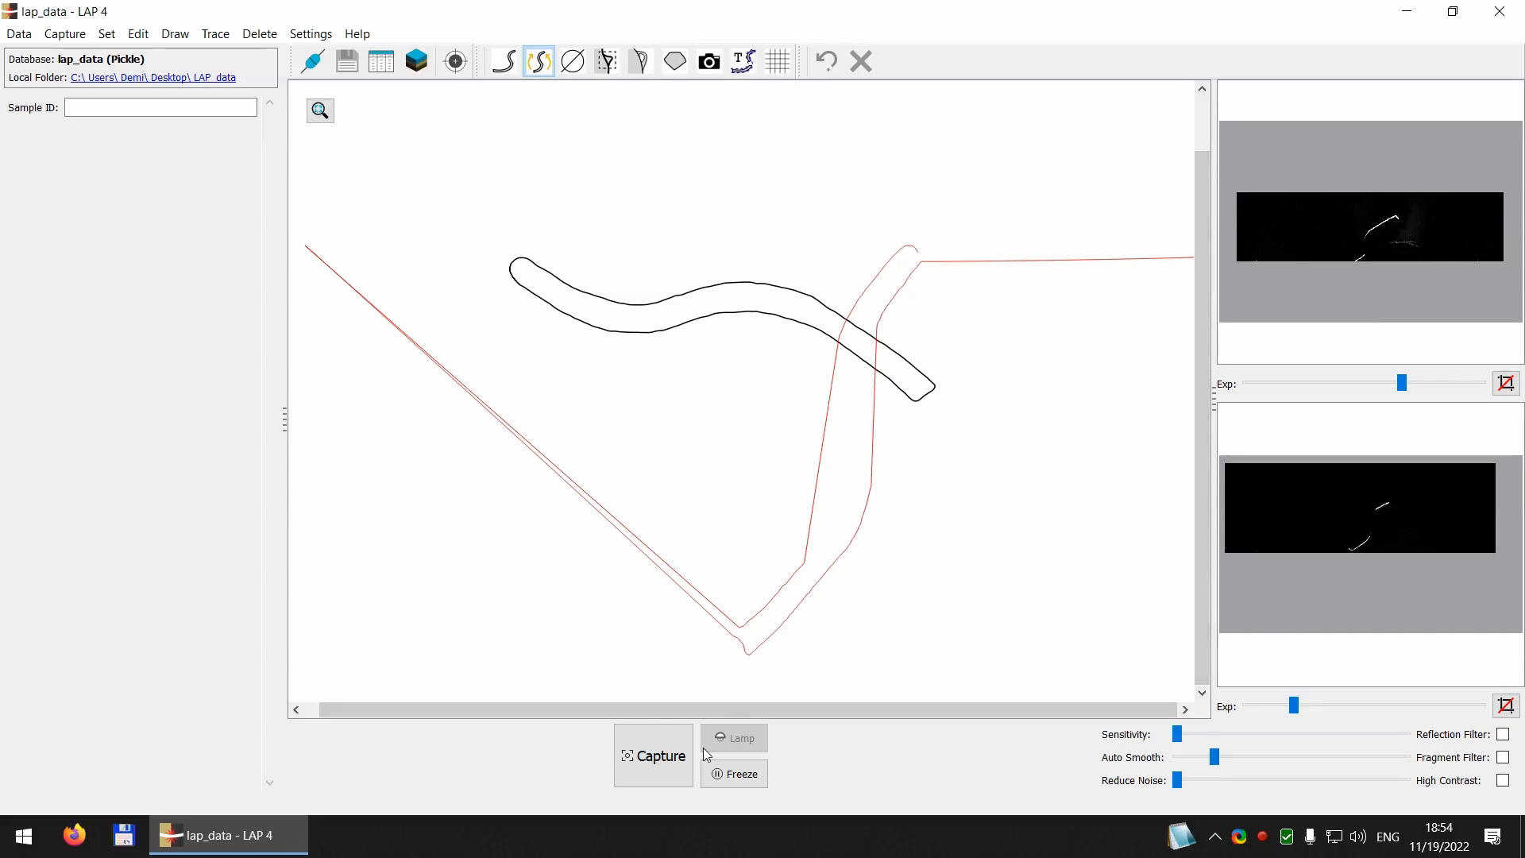
pyautogui.click(743, 778)
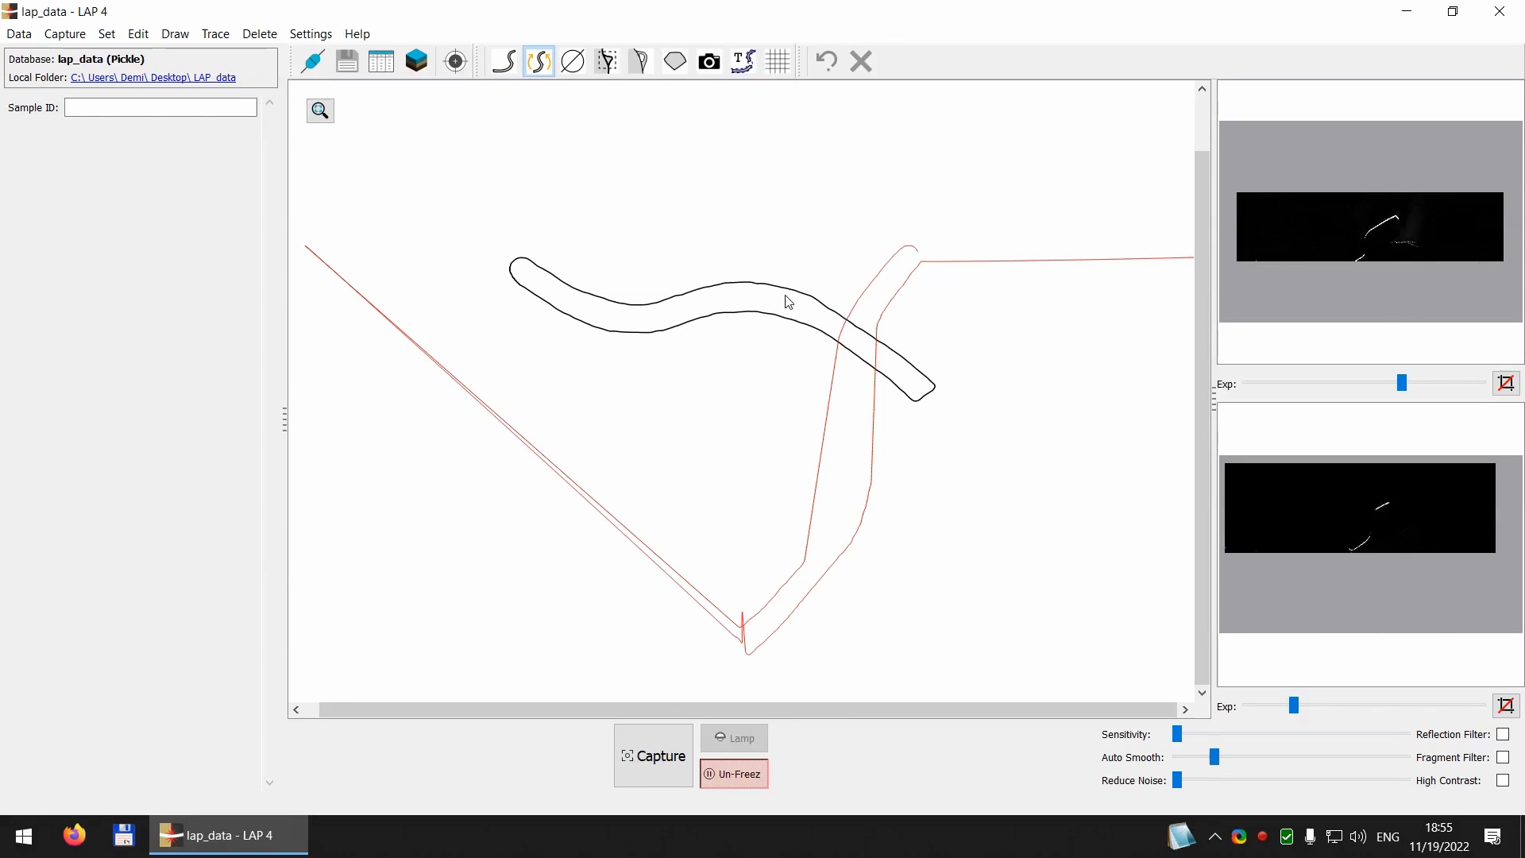
pyautogui.click(744, 295)
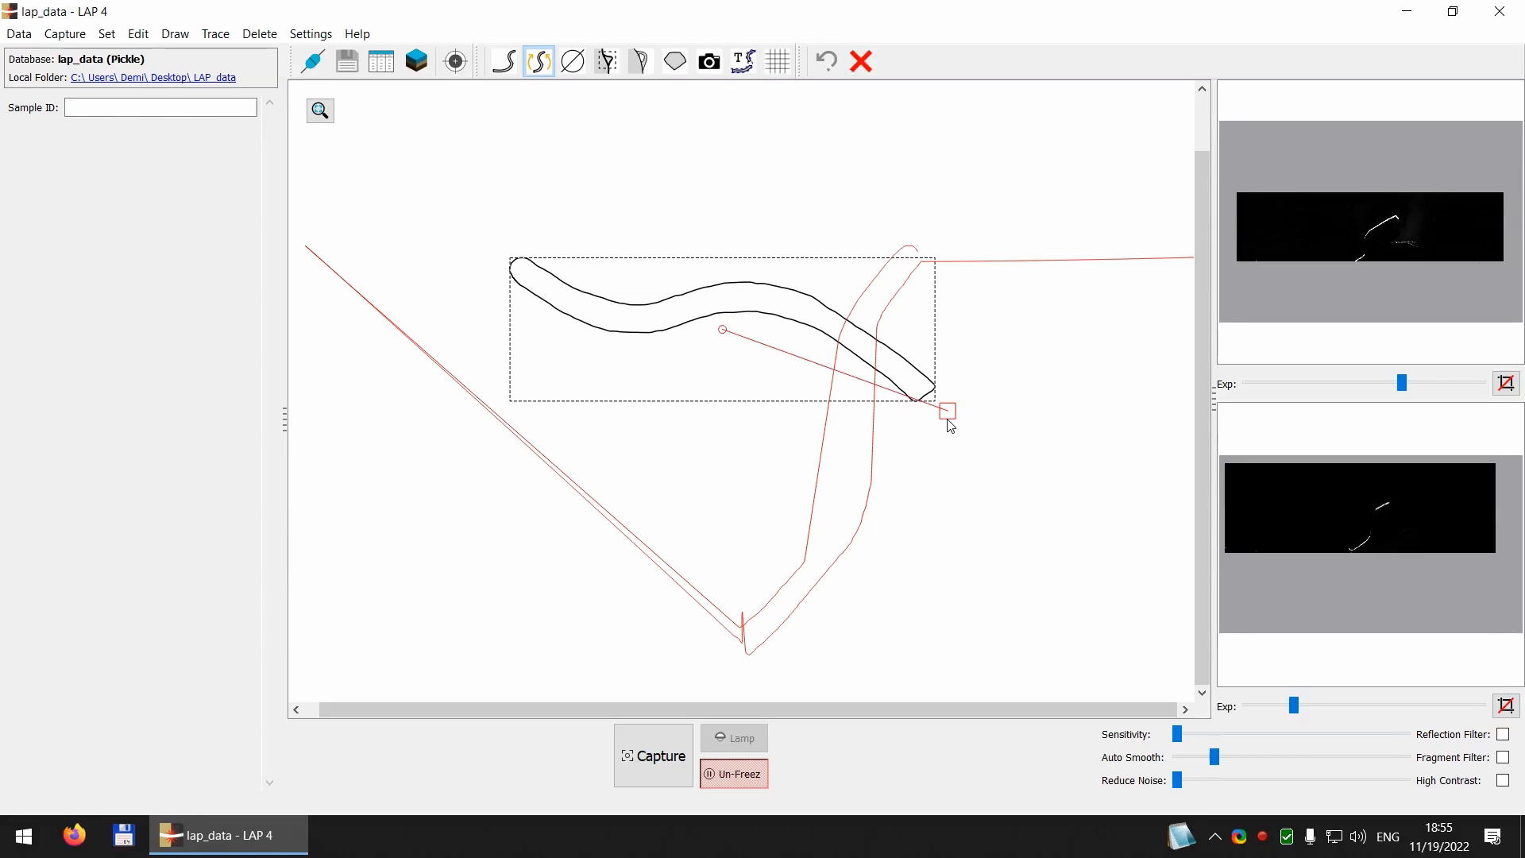
pyautogui.moveTo(951, 413); pyautogui.dragTo(610, 586)
pyautogui.moveTo(759, 314); pyautogui.dragTo(869, 440)
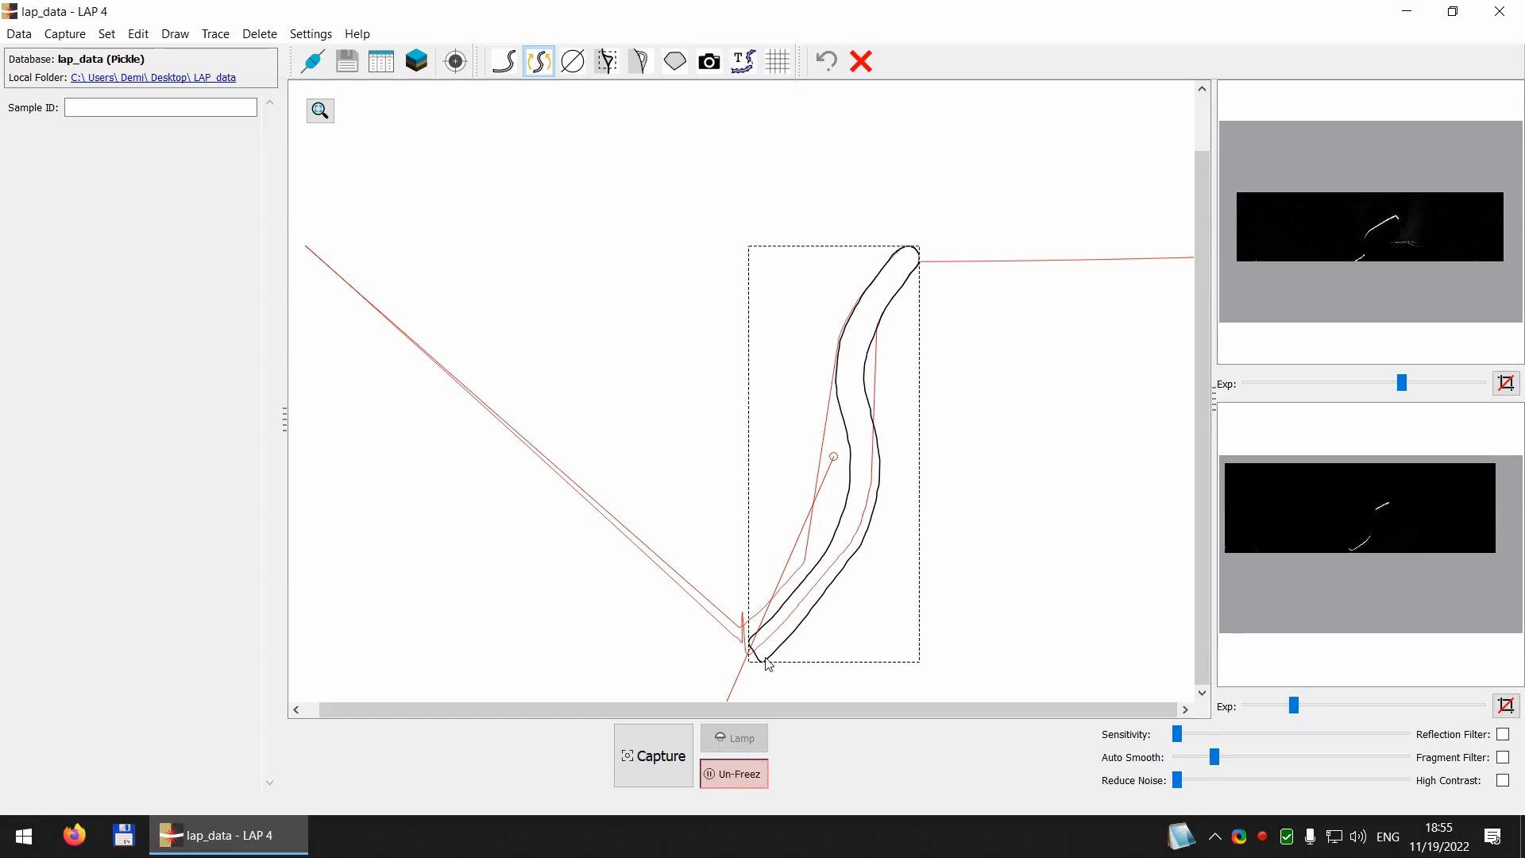
# Step: Fine-tune the profile's rotation and position against the laser outline, unfreeze it and capture the orientation
pyautogui.scroll(-1, 777, 606)
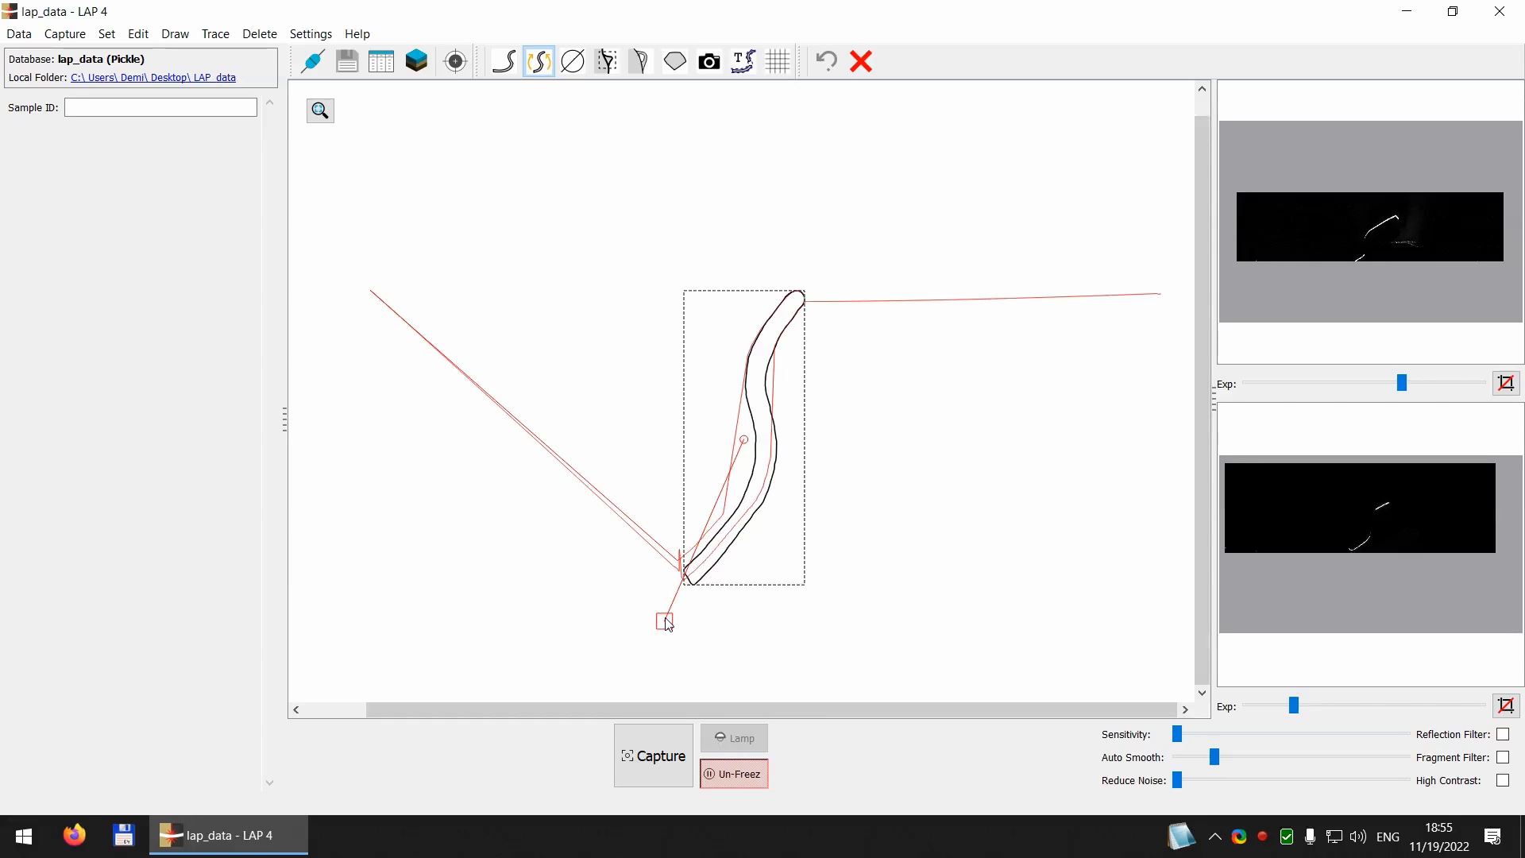
pyautogui.moveTo(663, 620)
pyautogui.mouseDown()
pyautogui.moveTo(647, 616)
pyautogui.moveTo(662, 620)
pyautogui.mouseUp()
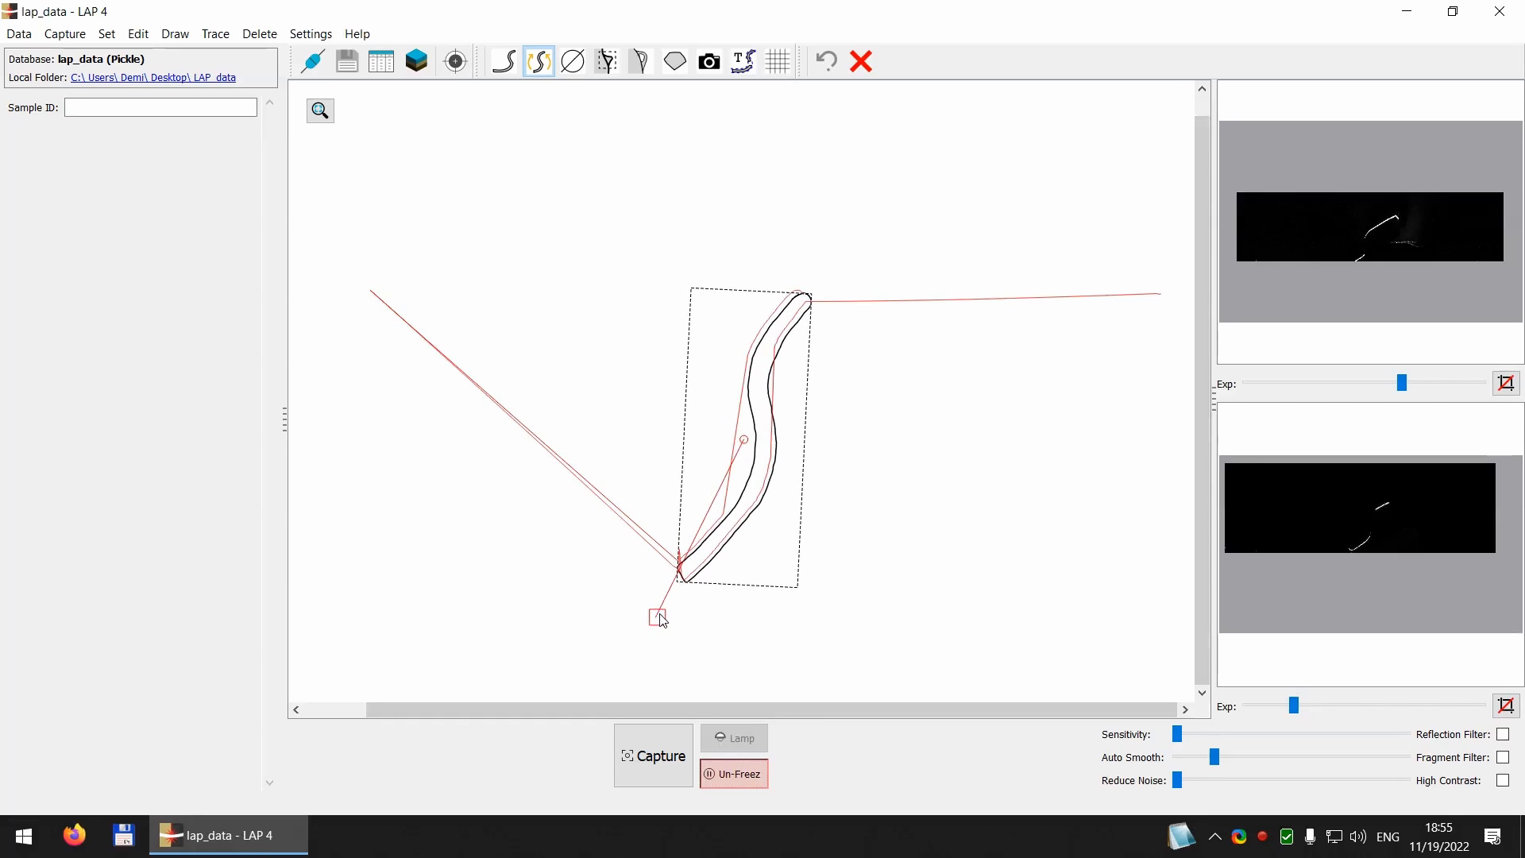
pyautogui.moveTo(773, 461); pyautogui.dragTo(770, 463)
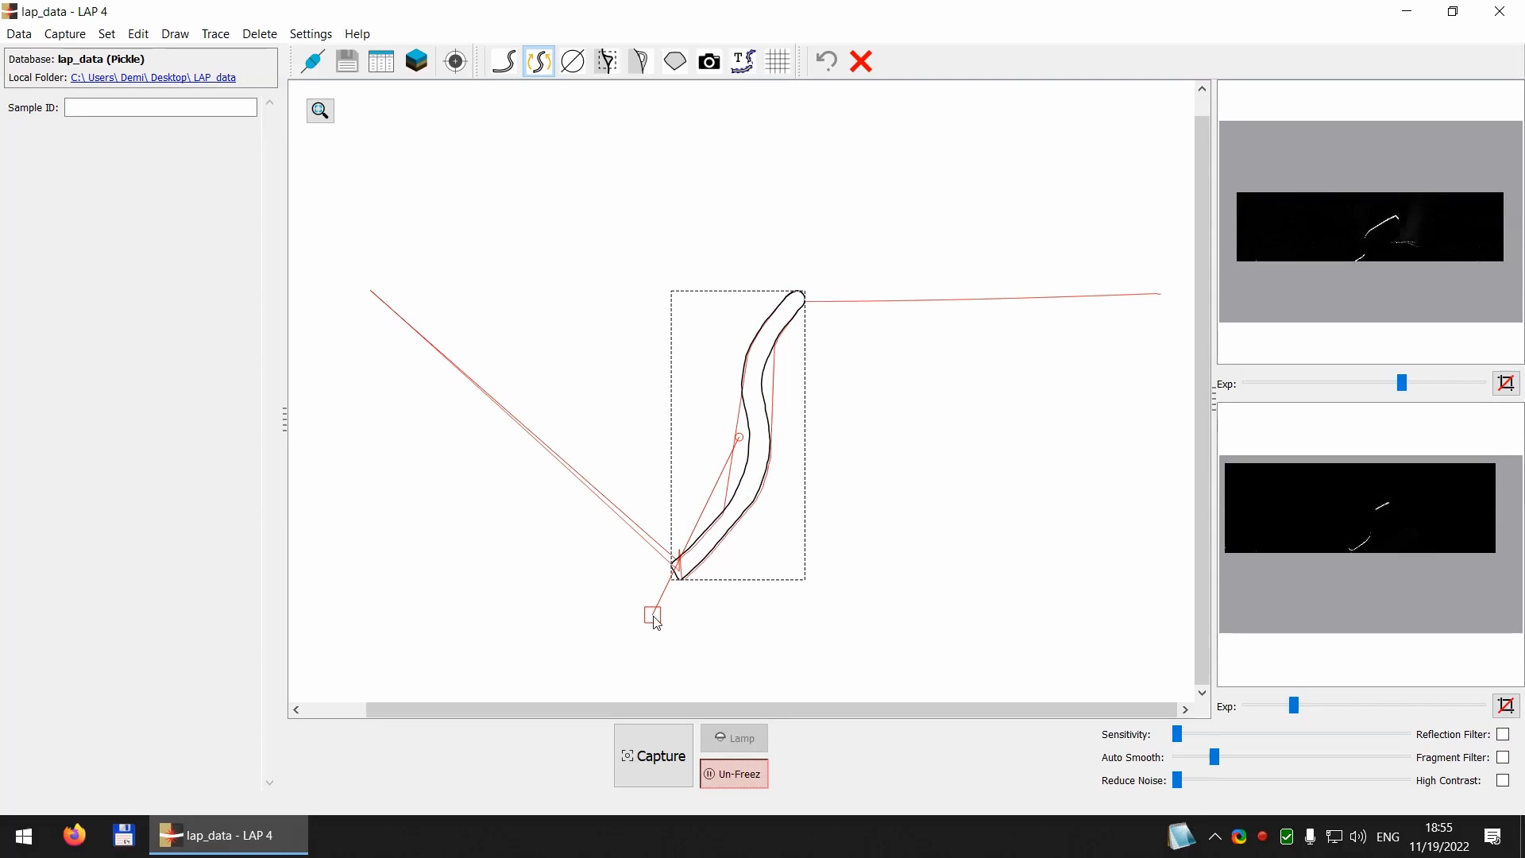
pyautogui.moveTo(649, 615); pyautogui.dragTo(654, 612)
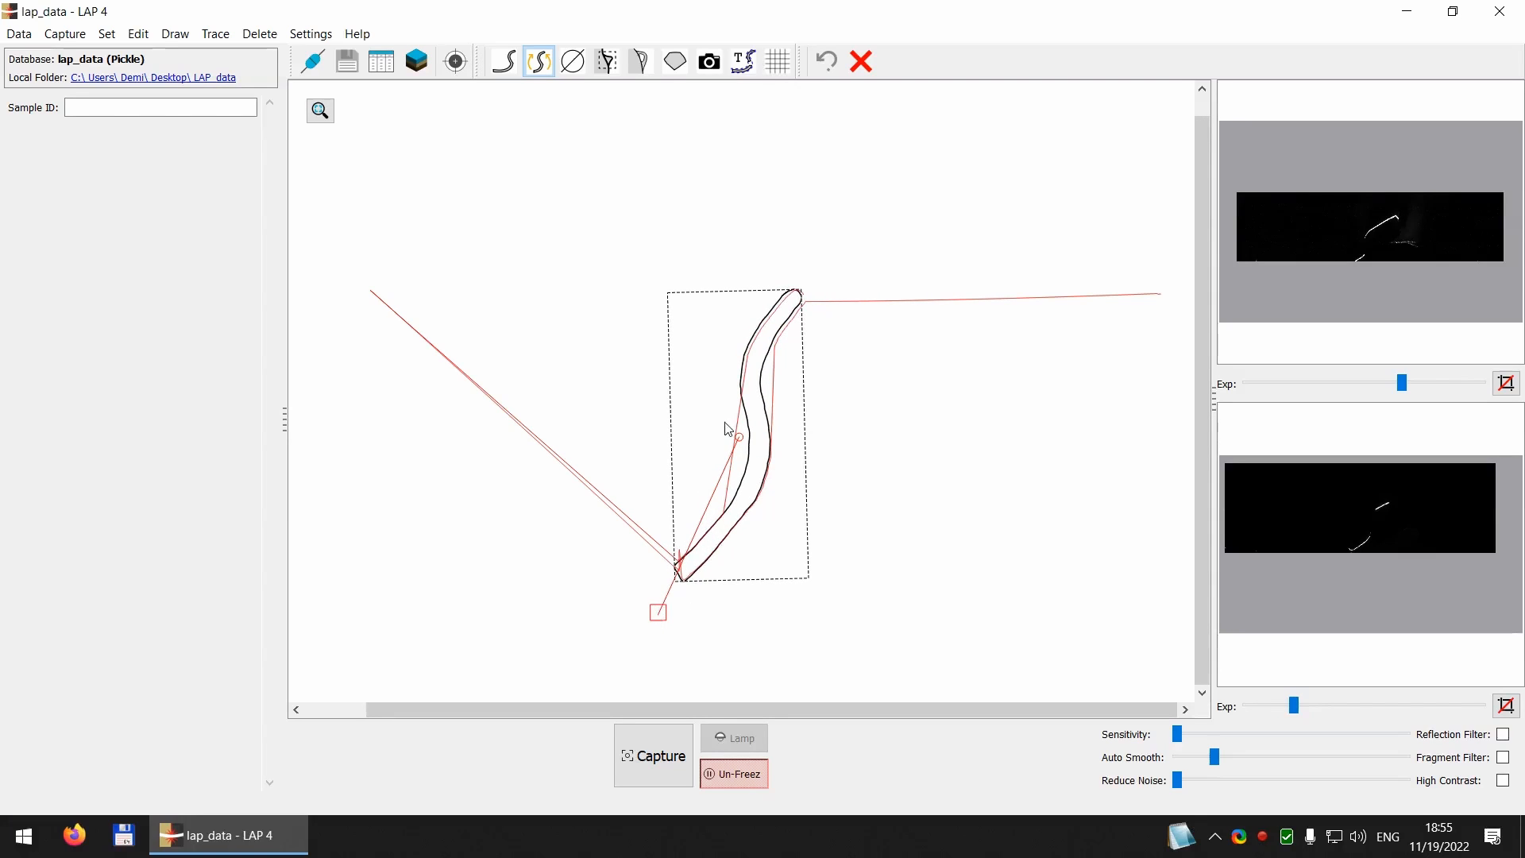
pyautogui.moveTo(748, 389); pyautogui.dragTo(752, 388)
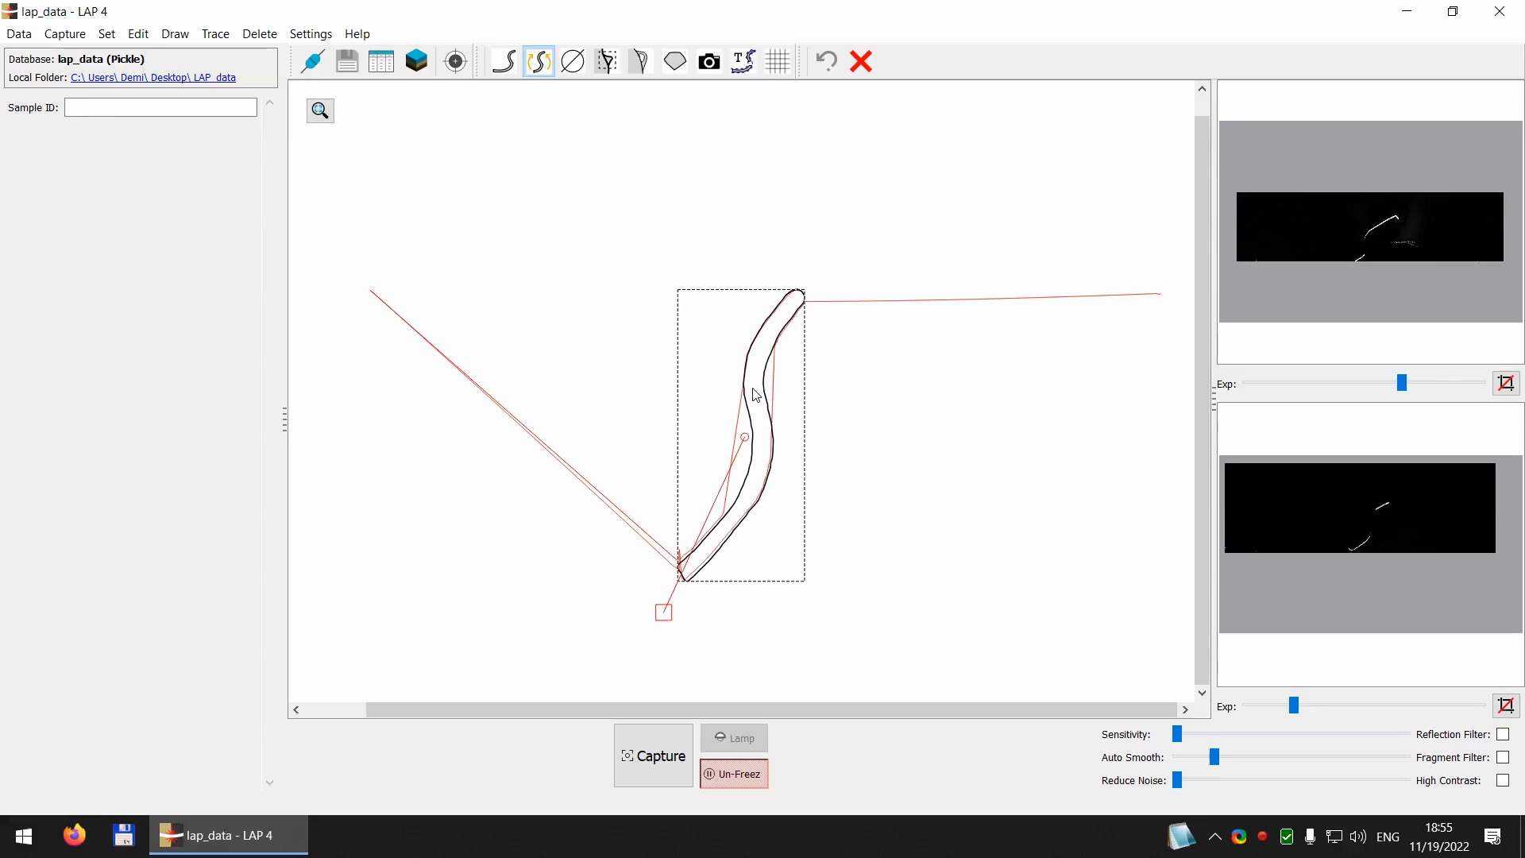
pyautogui.moveTo(664, 612); pyautogui.dragTo(629, 688)
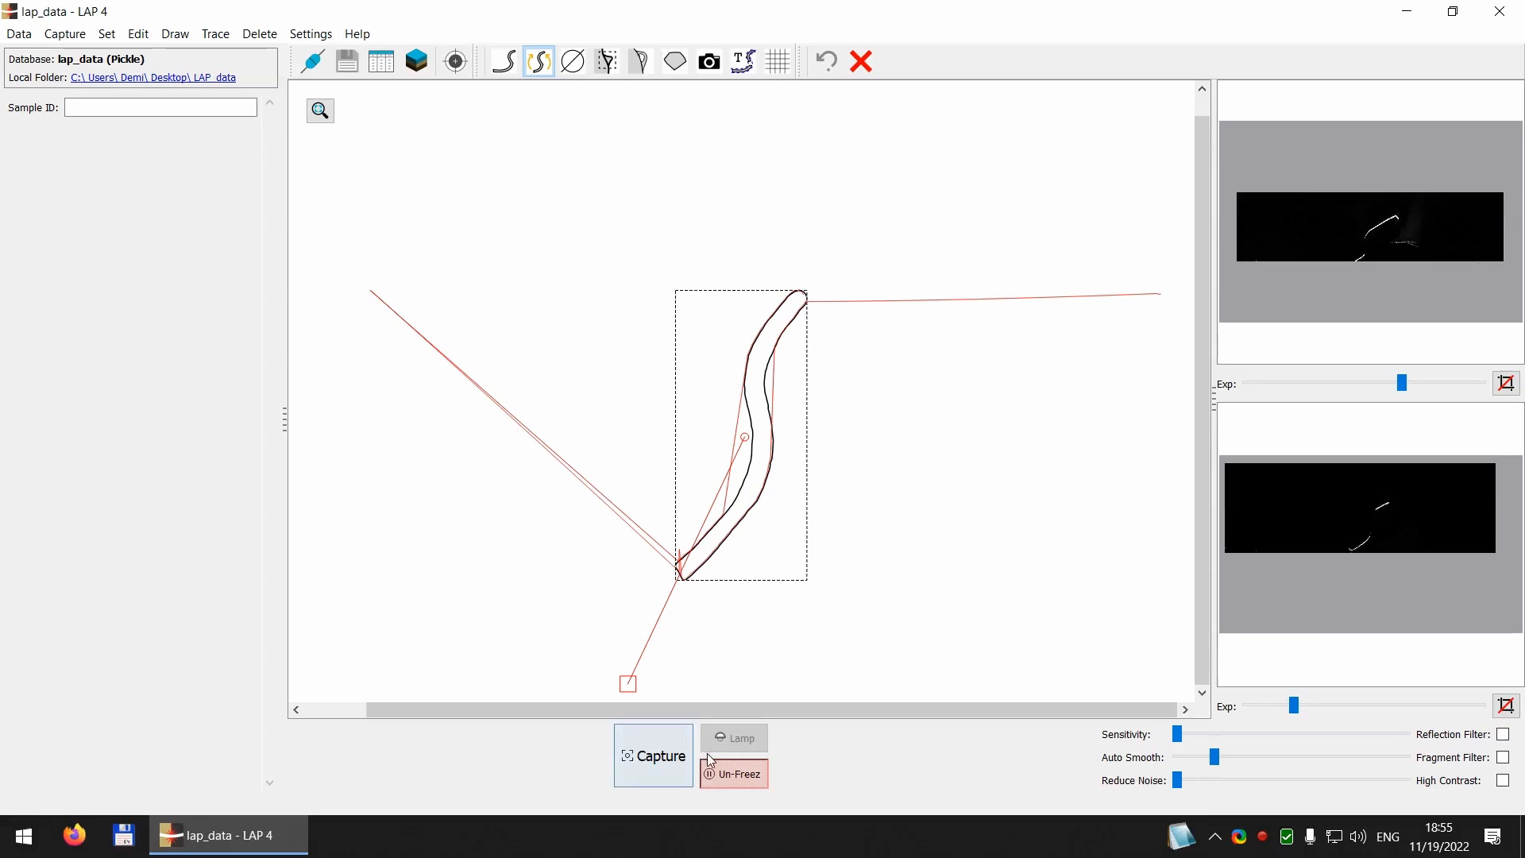
pyautogui.click(724, 783)
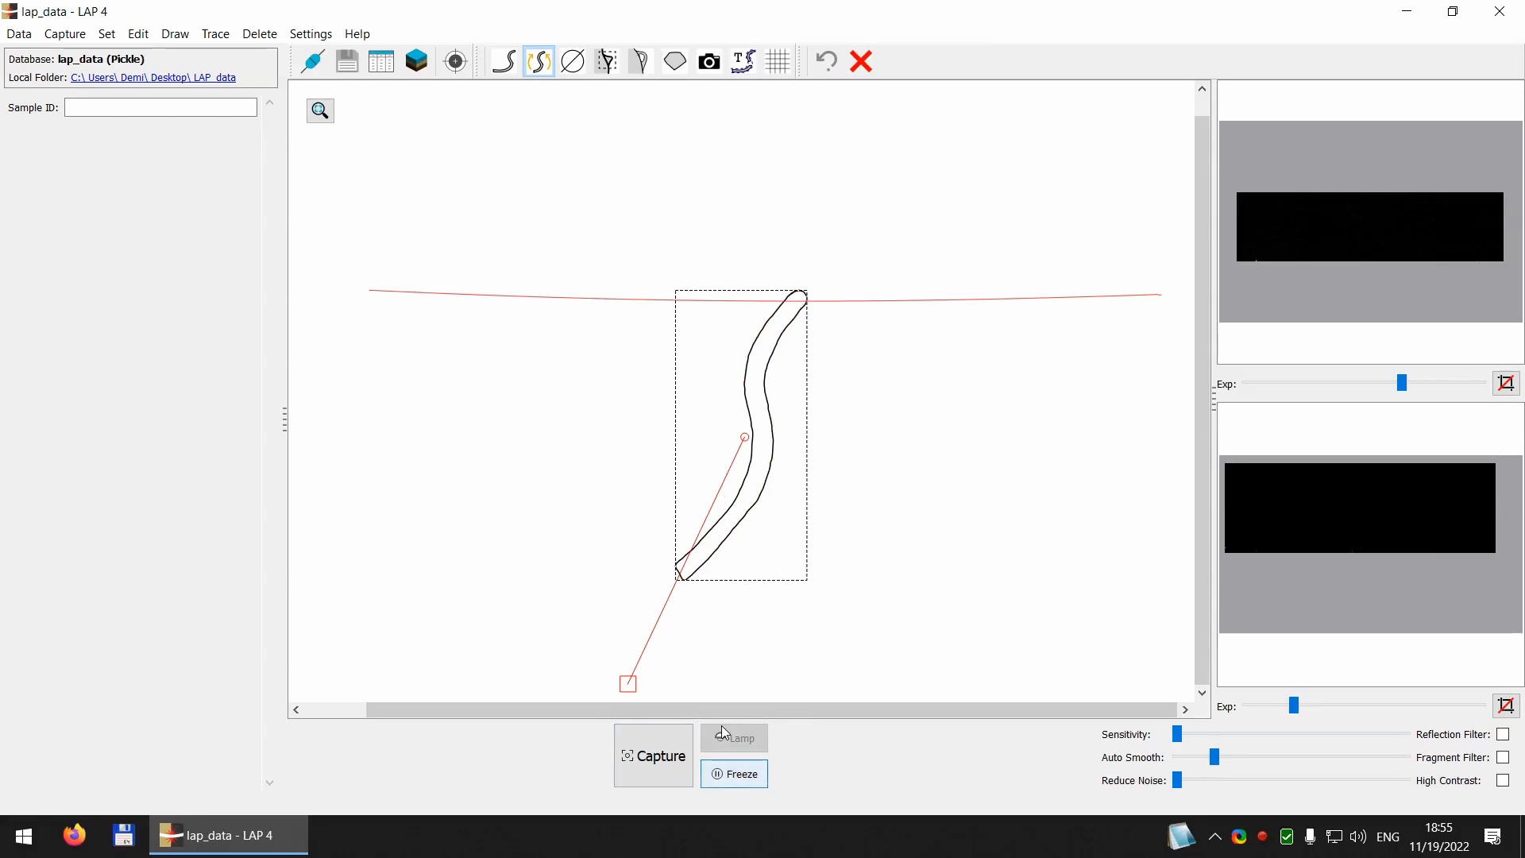
pyautogui.click(650, 759)
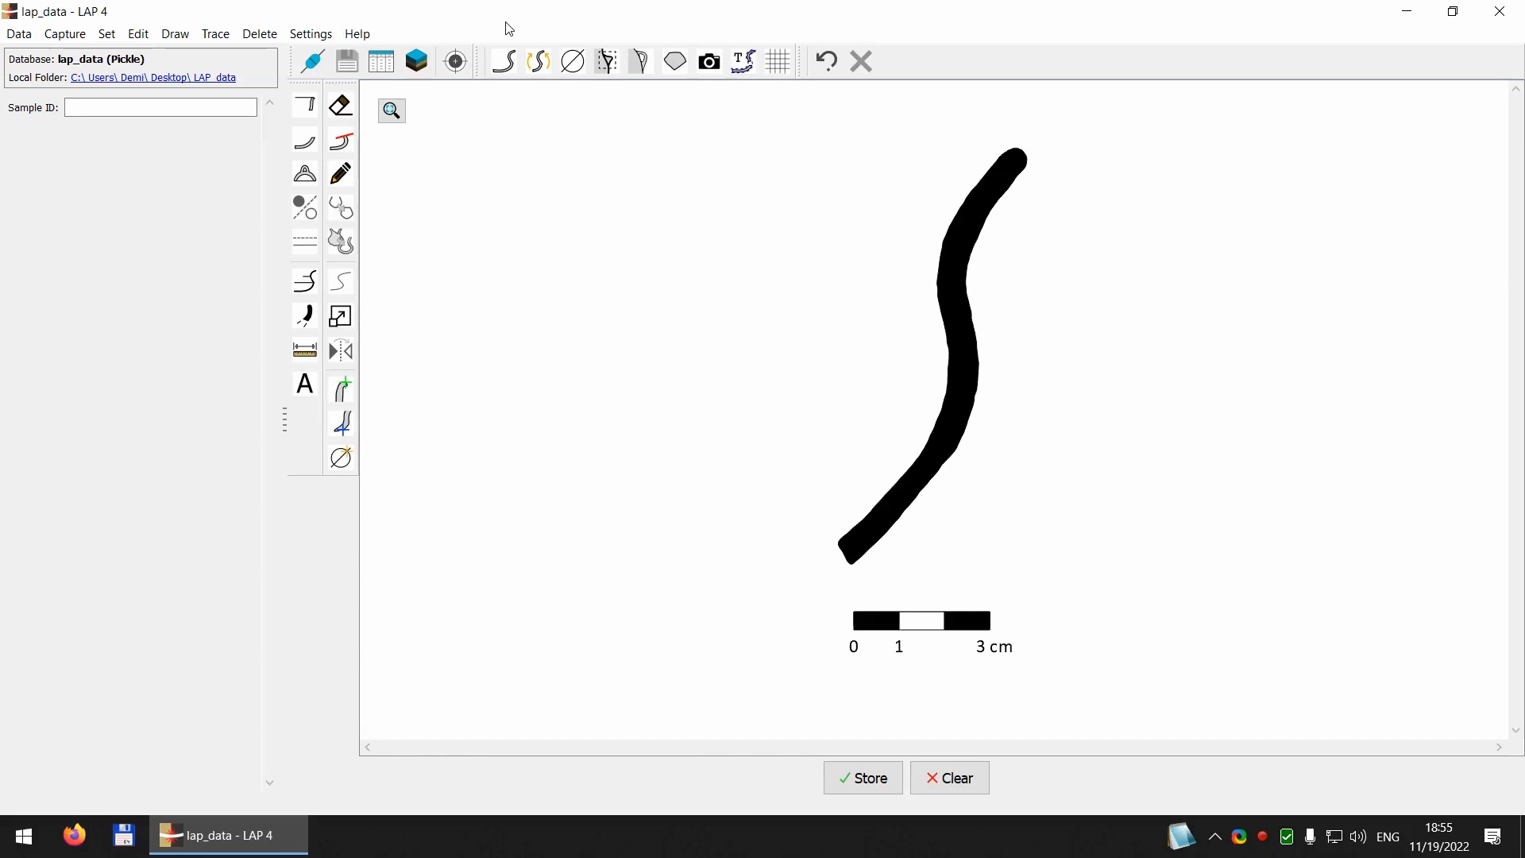
# Step: Capture the diameter, assign it to a point on the profile's outer neck, and add the rim line across the vessel
pyautogui.click(575, 71)
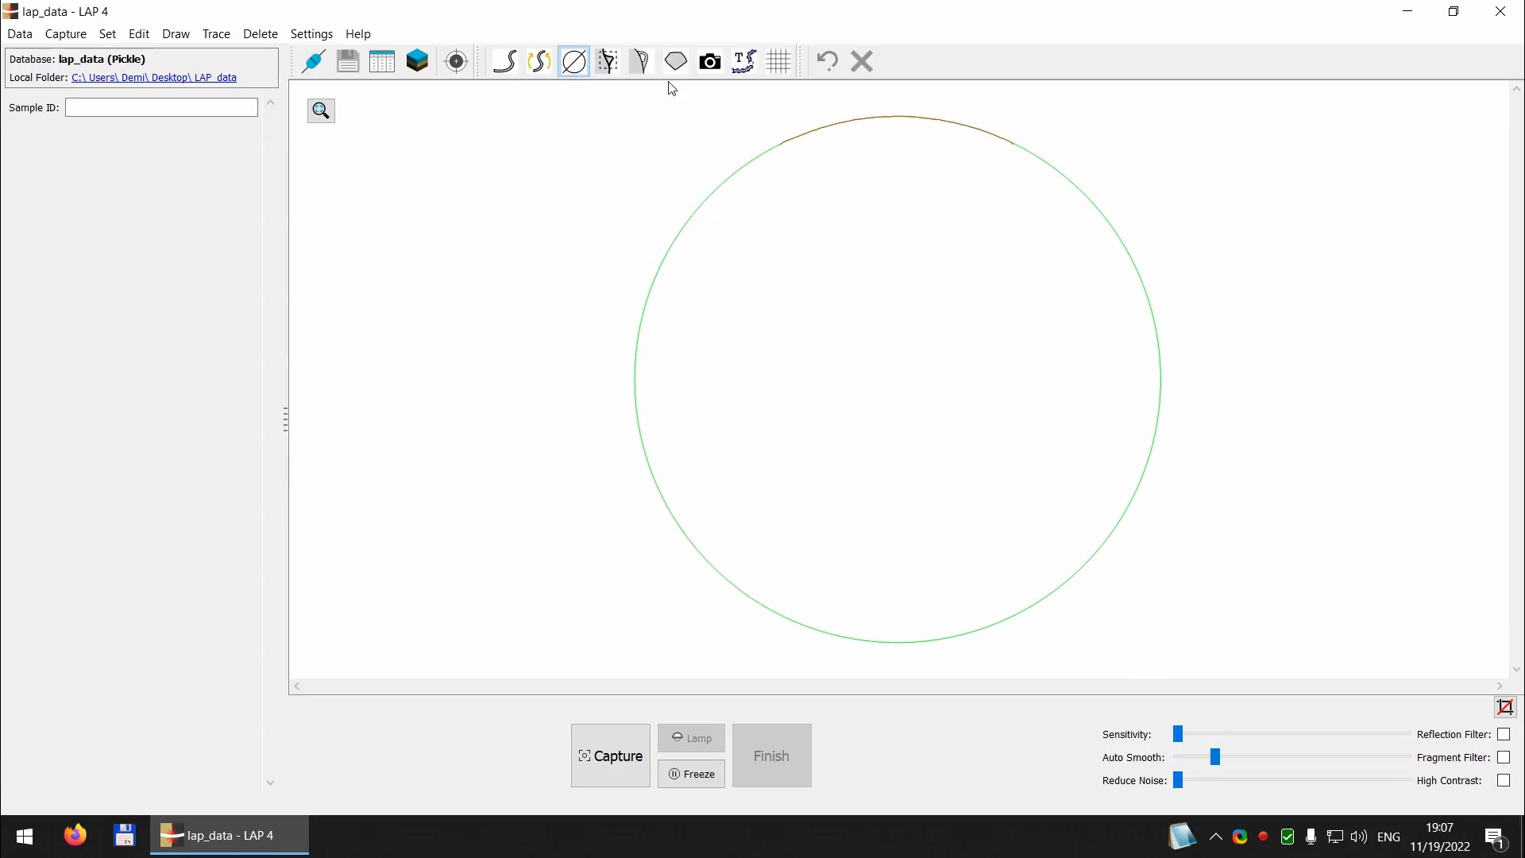
pyautogui.click(607, 781)
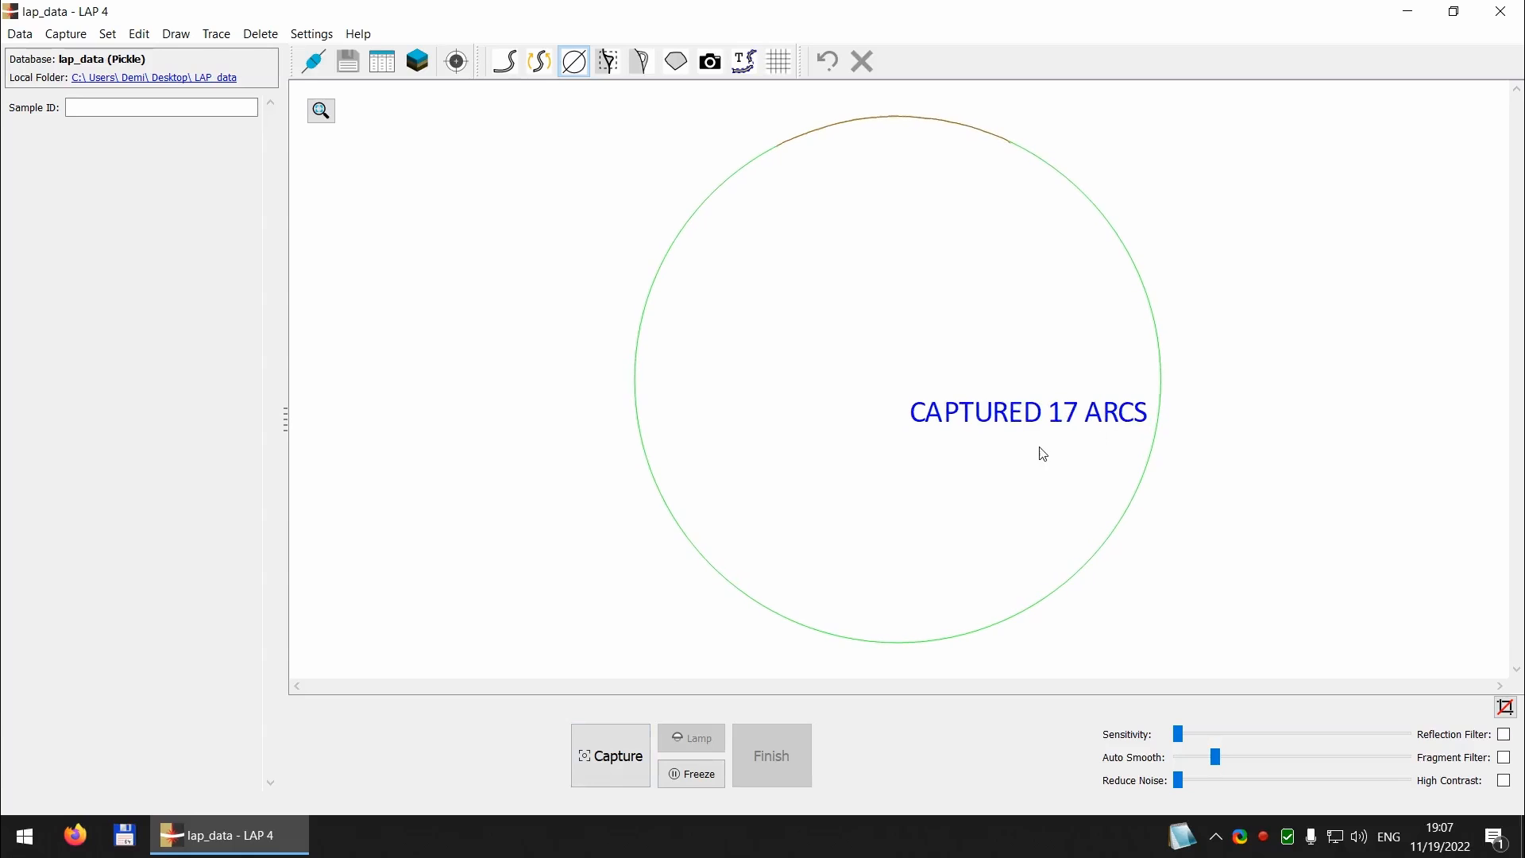
pyautogui.click(611, 767)
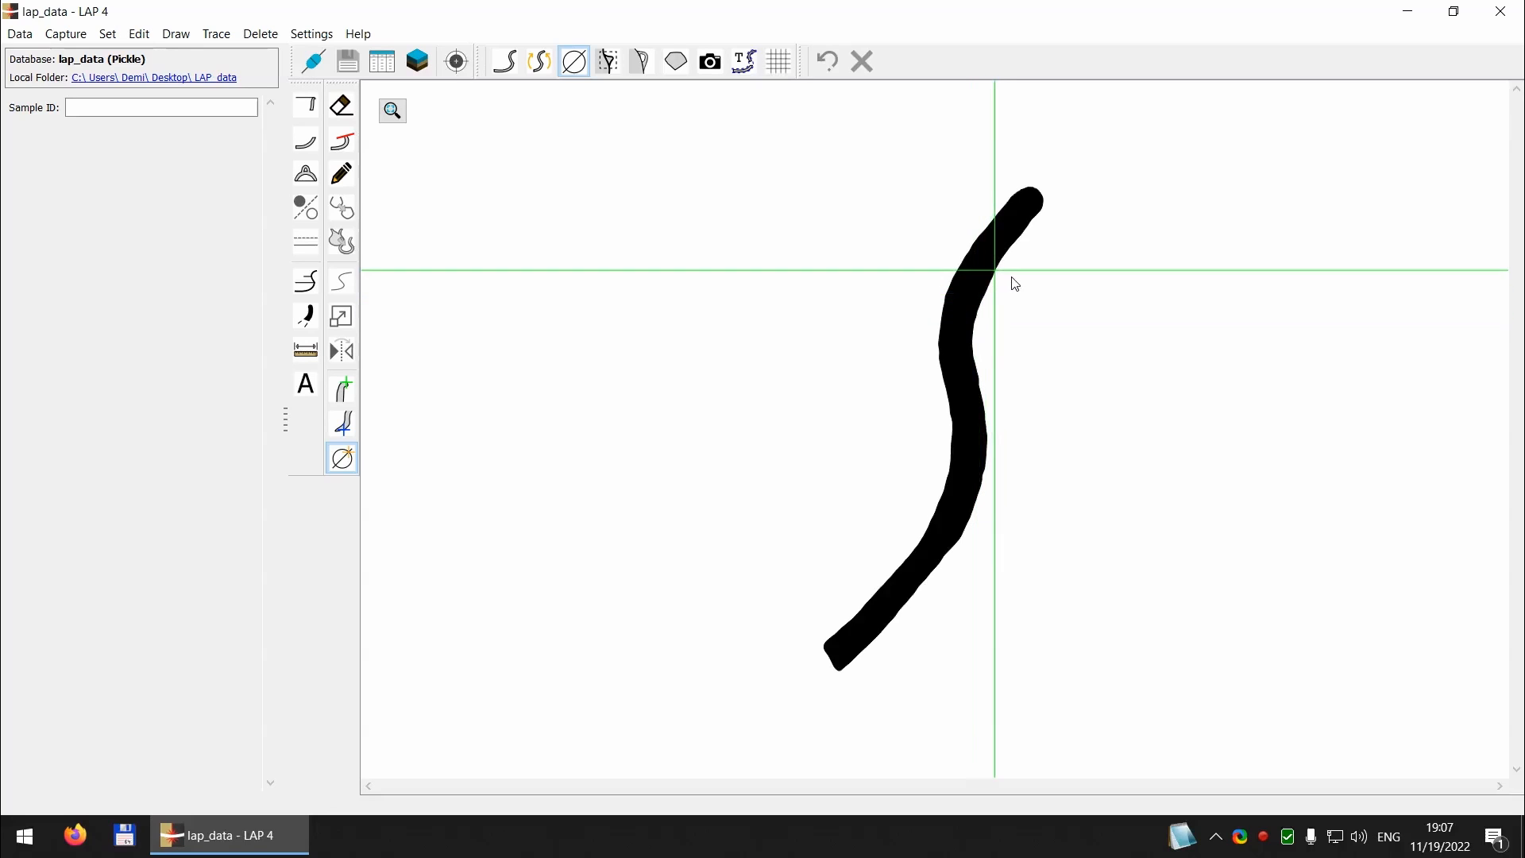
pyautogui.click(1012, 323)
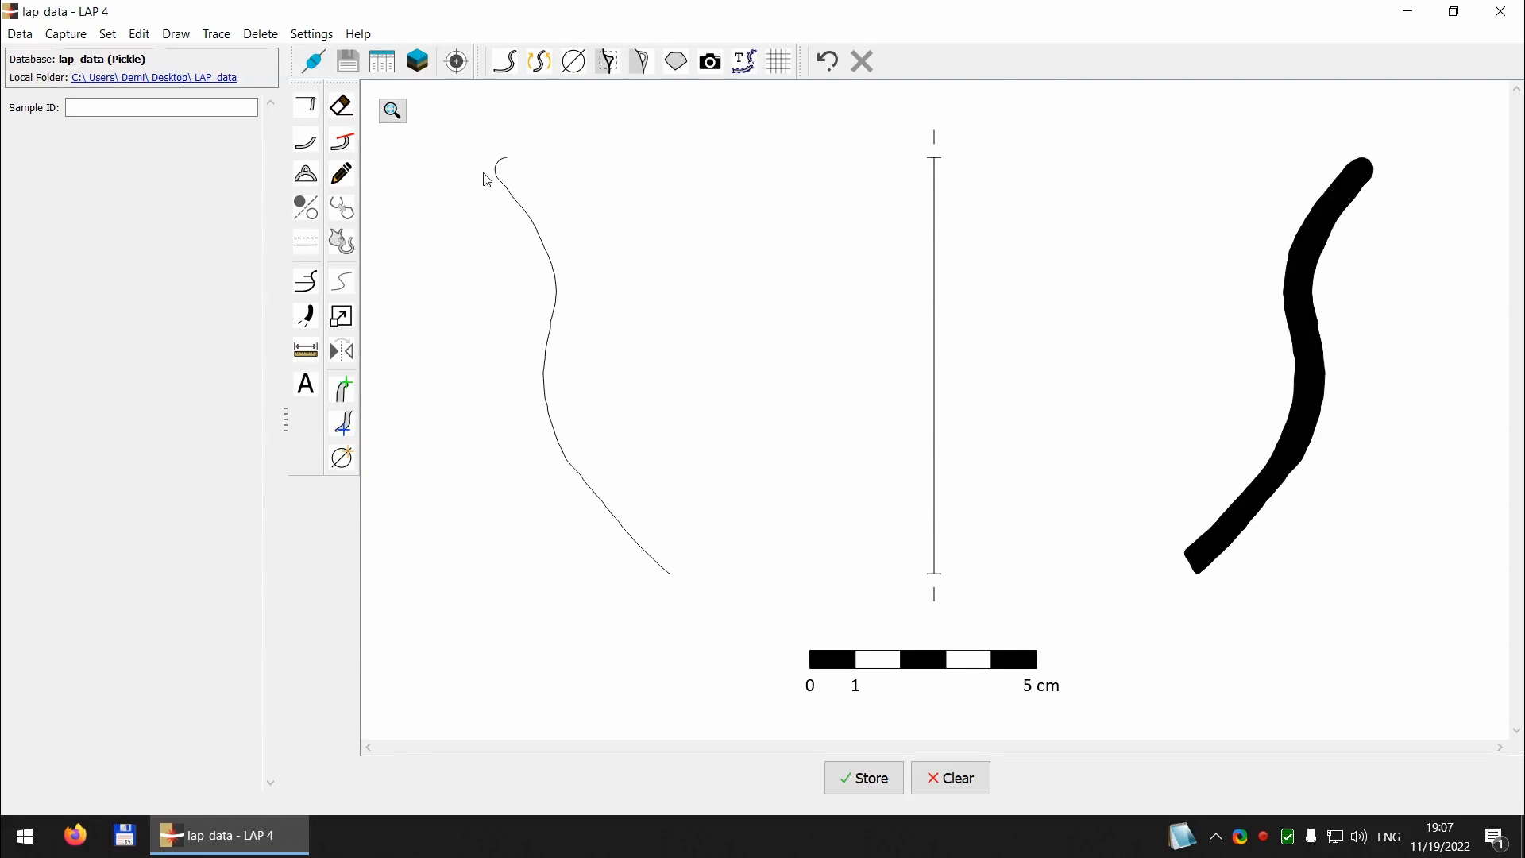
pyautogui.click(307, 108)
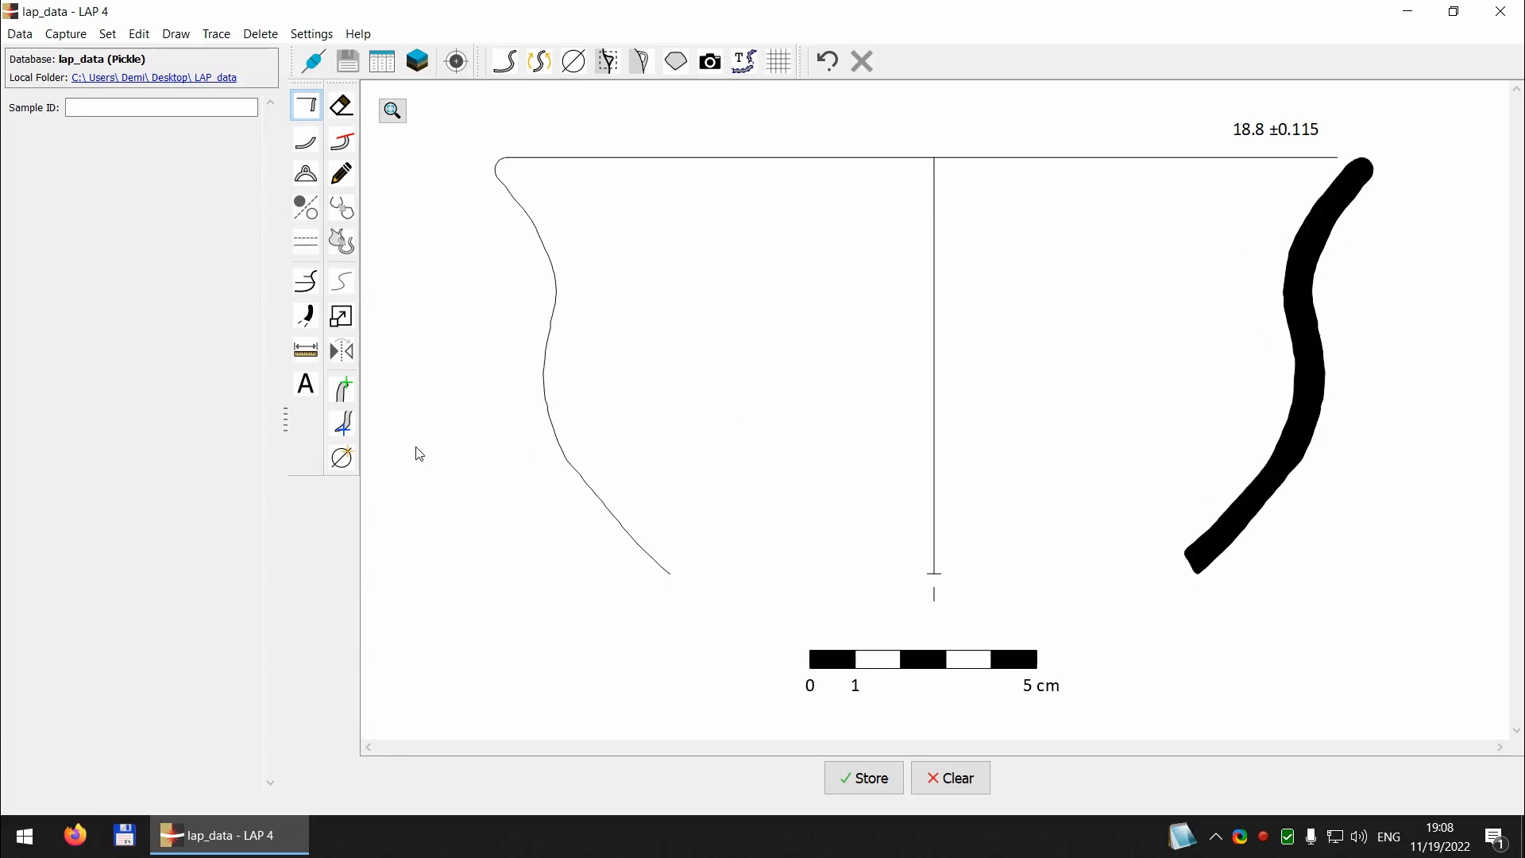
# Step: Add short break lines at both edges of the profile's lower end and at the lower end of the mirrored contour
pyautogui.click(308, 318)
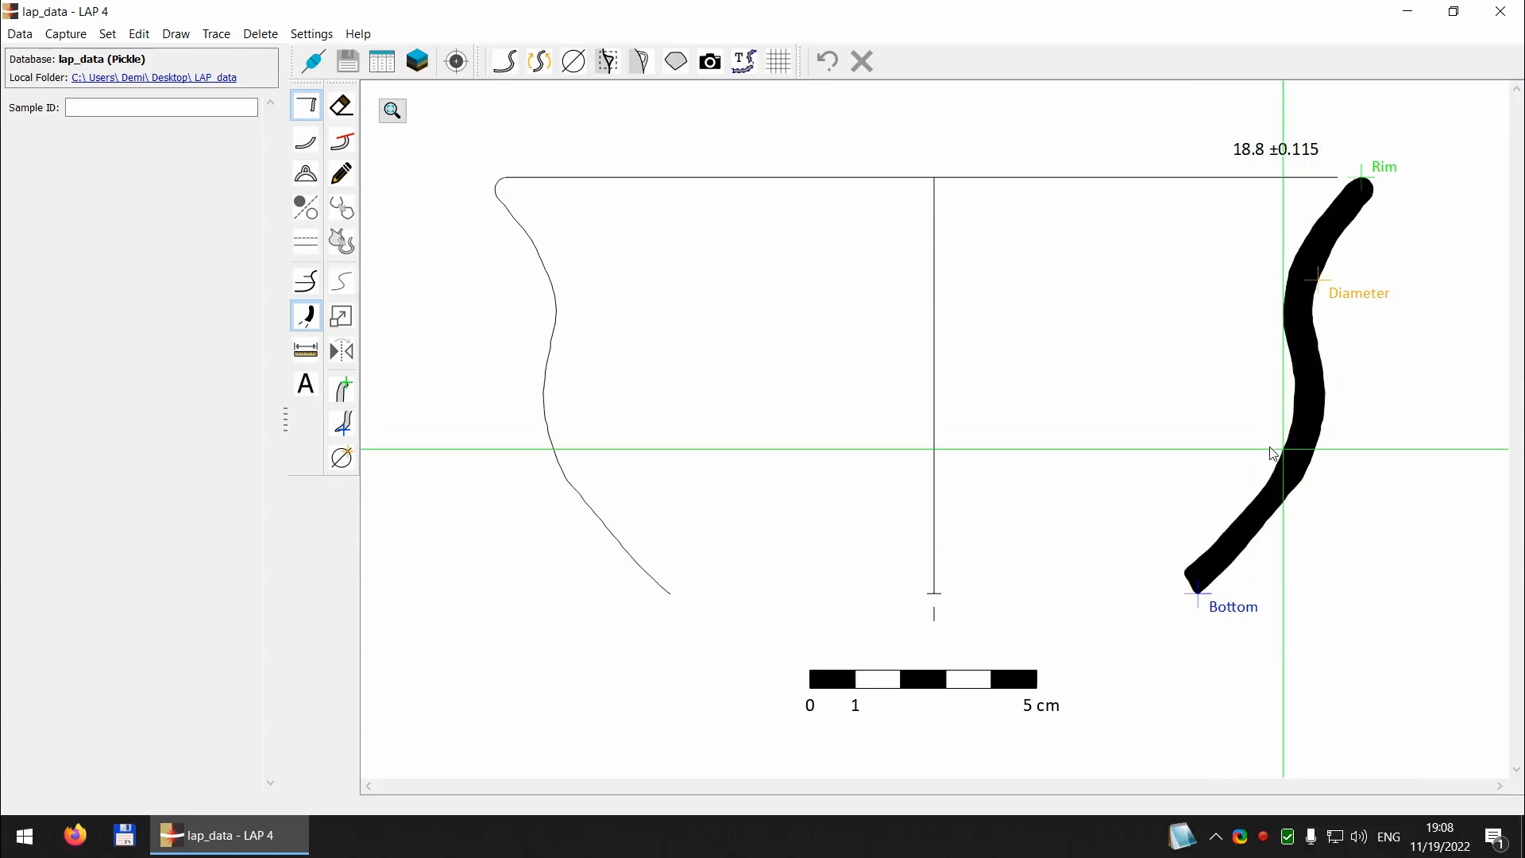
pyautogui.click(1172, 569)
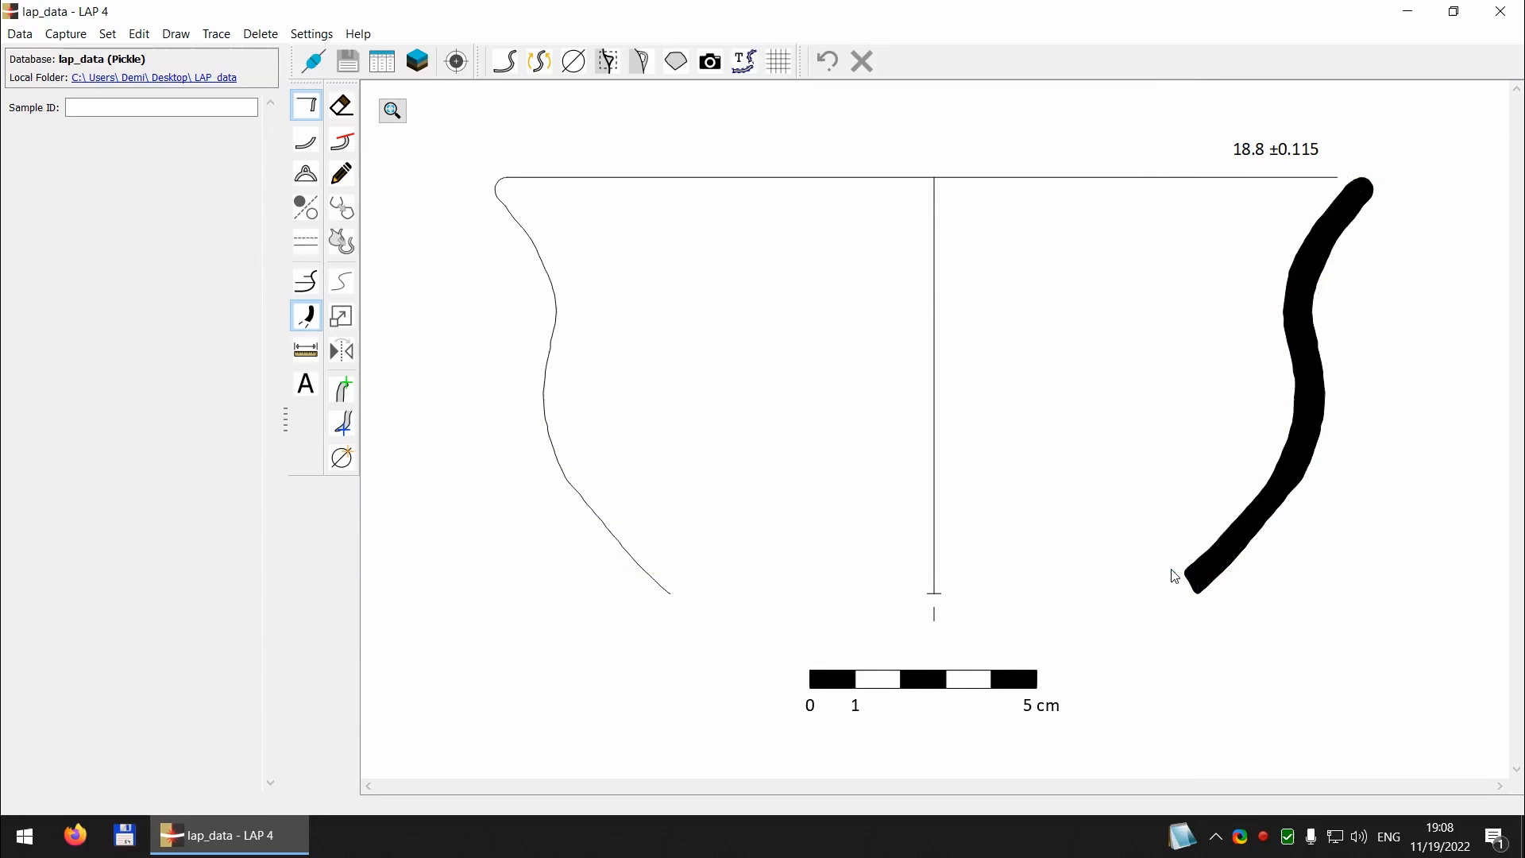
pyautogui.click(1154, 609)
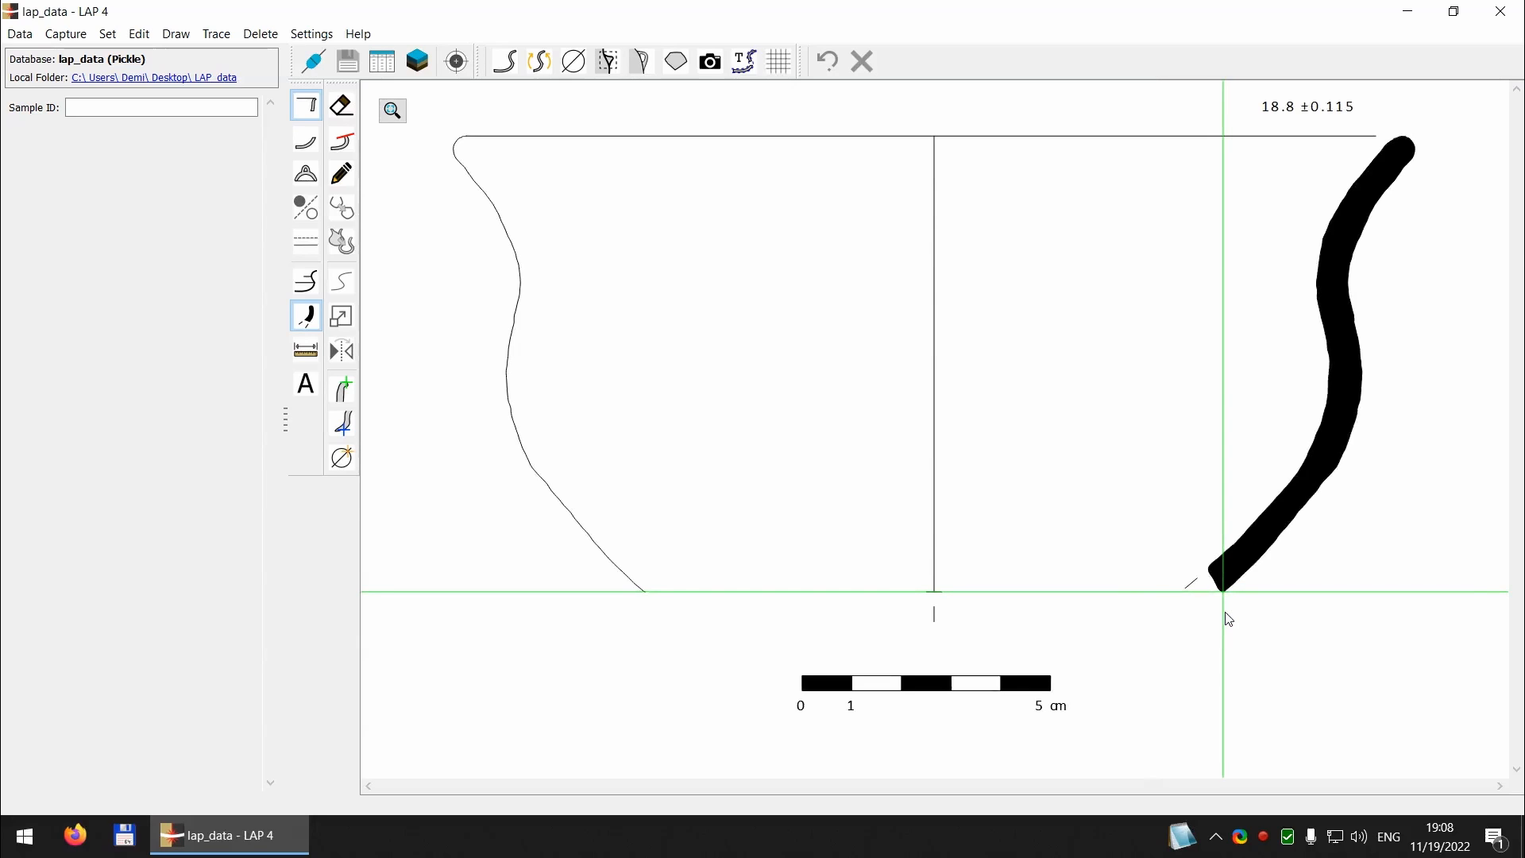
pyautogui.click(1181, 630)
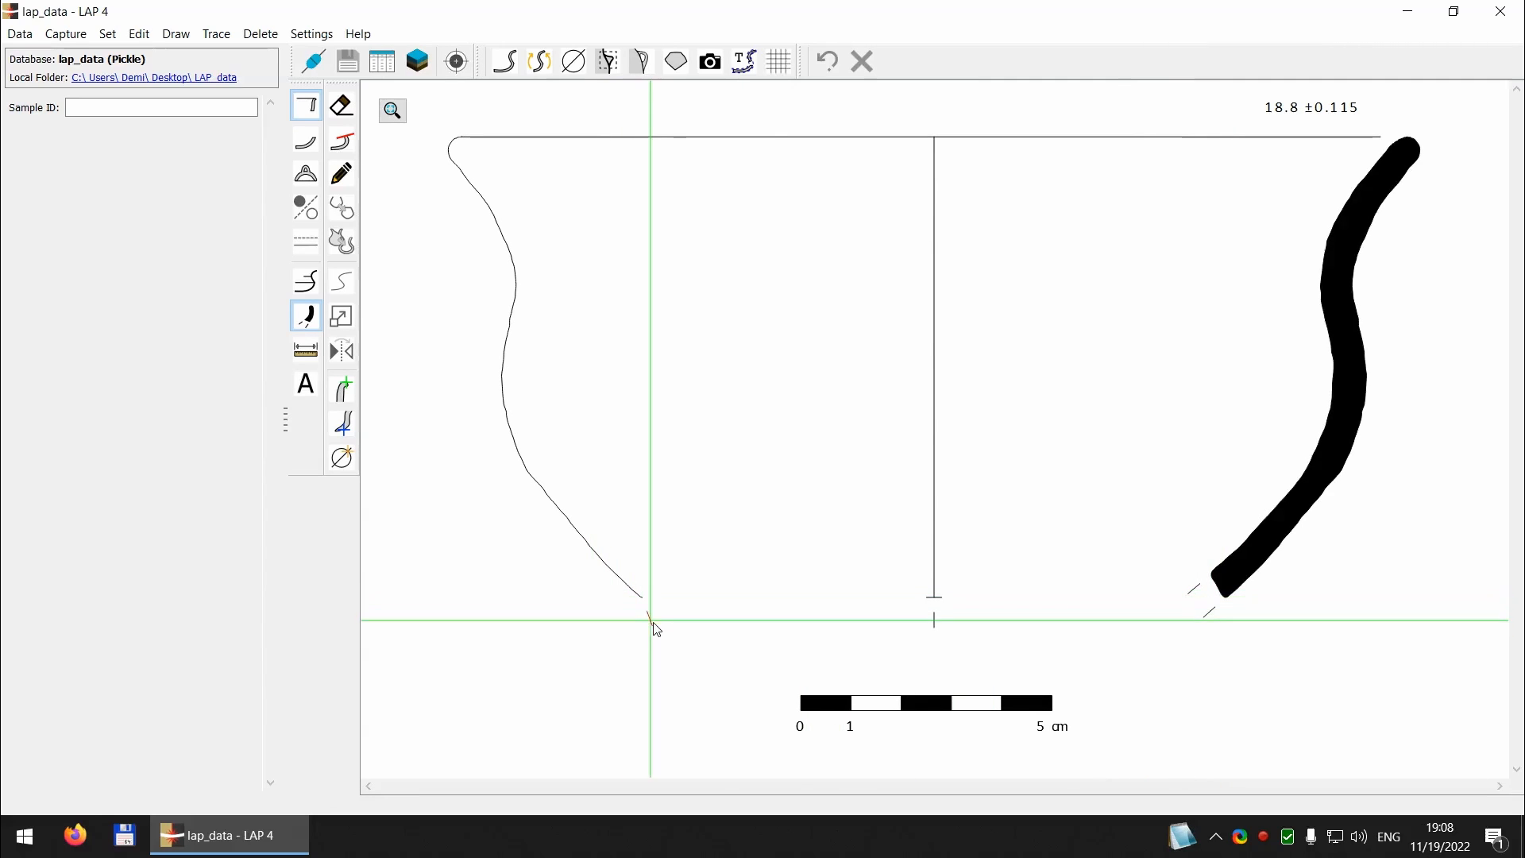
pyautogui.click(692, 636)
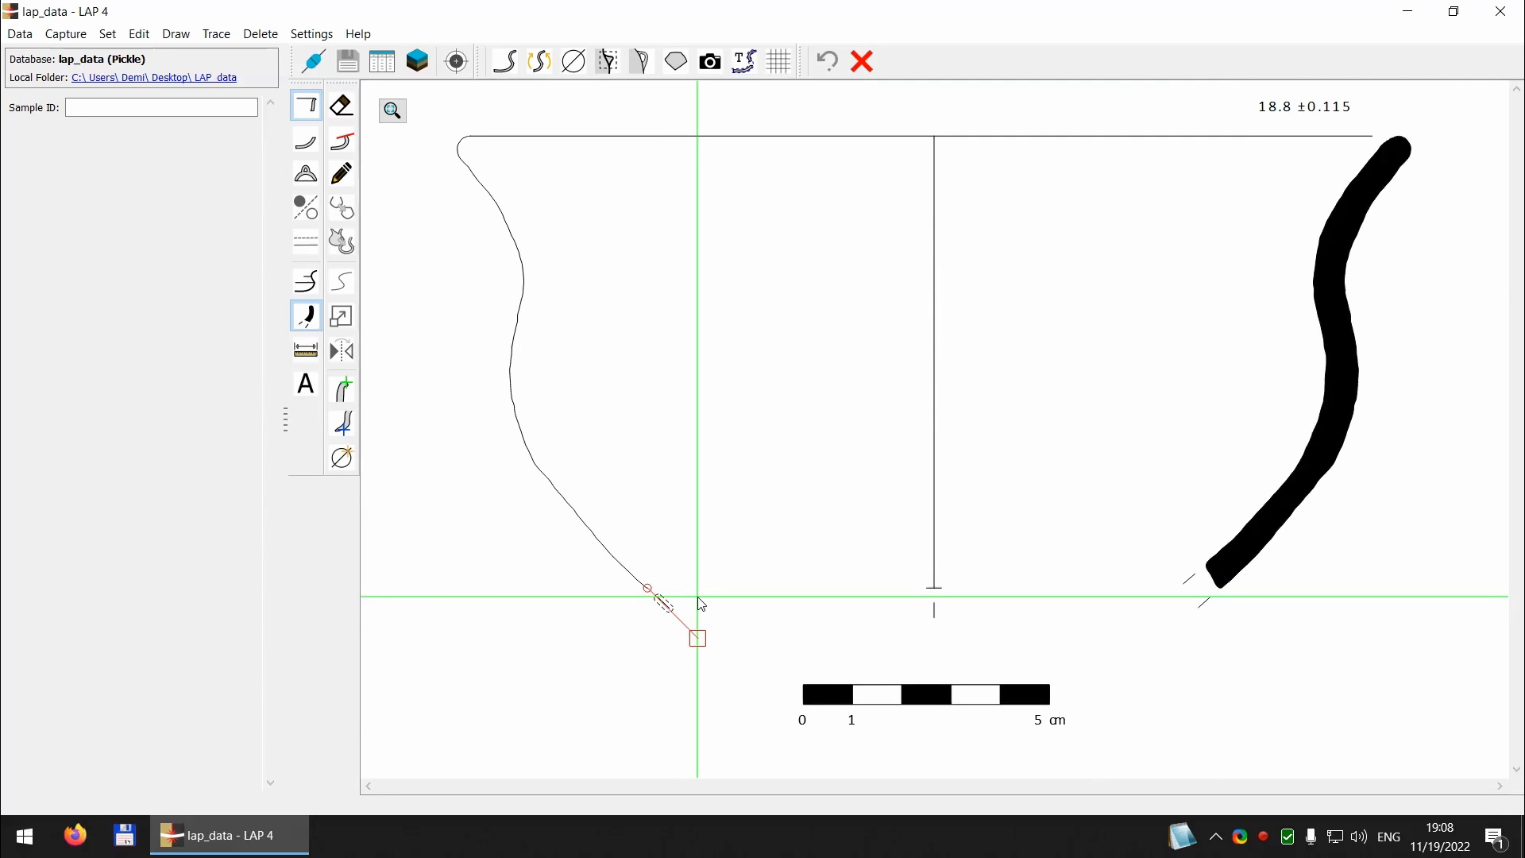
pyautogui.rightClick(682, 471)
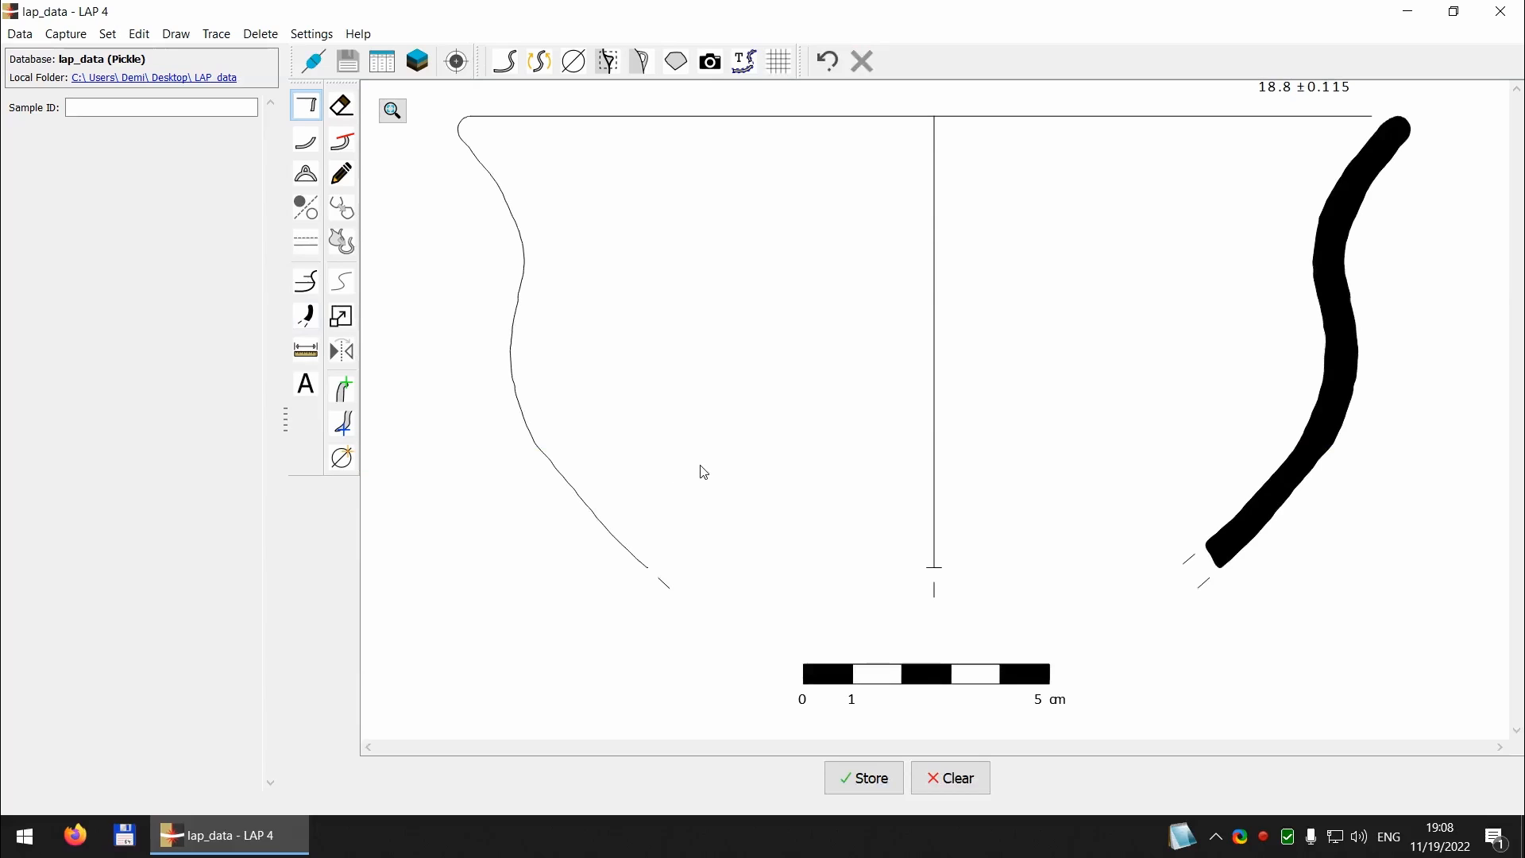
# Step: Draw a horizontal line from the widest part of the mirrored contour's body to the central axis
pyautogui.click(306, 290)
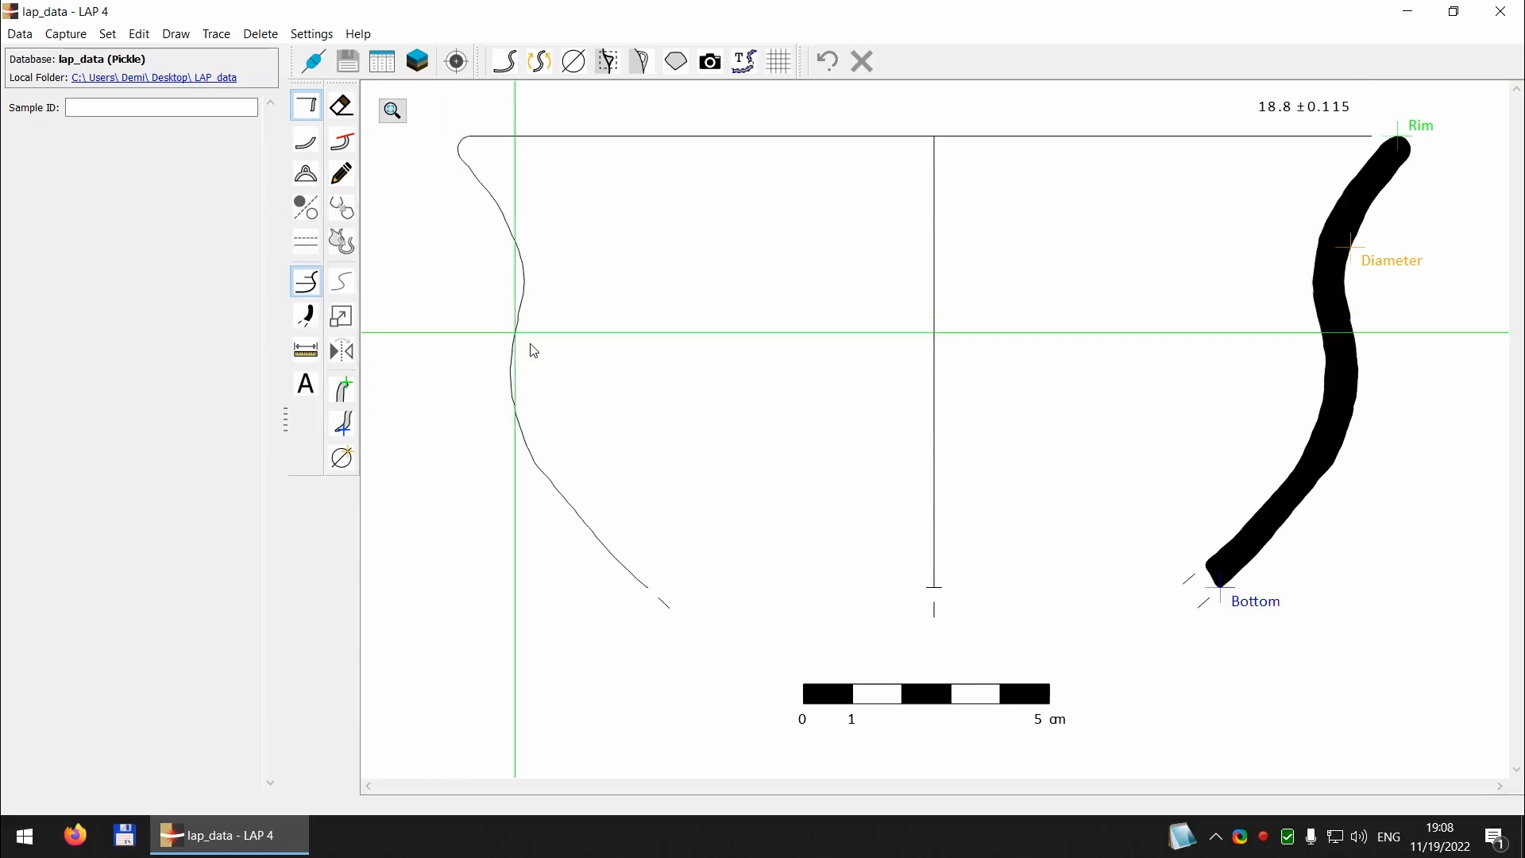
pyautogui.click(514, 401)
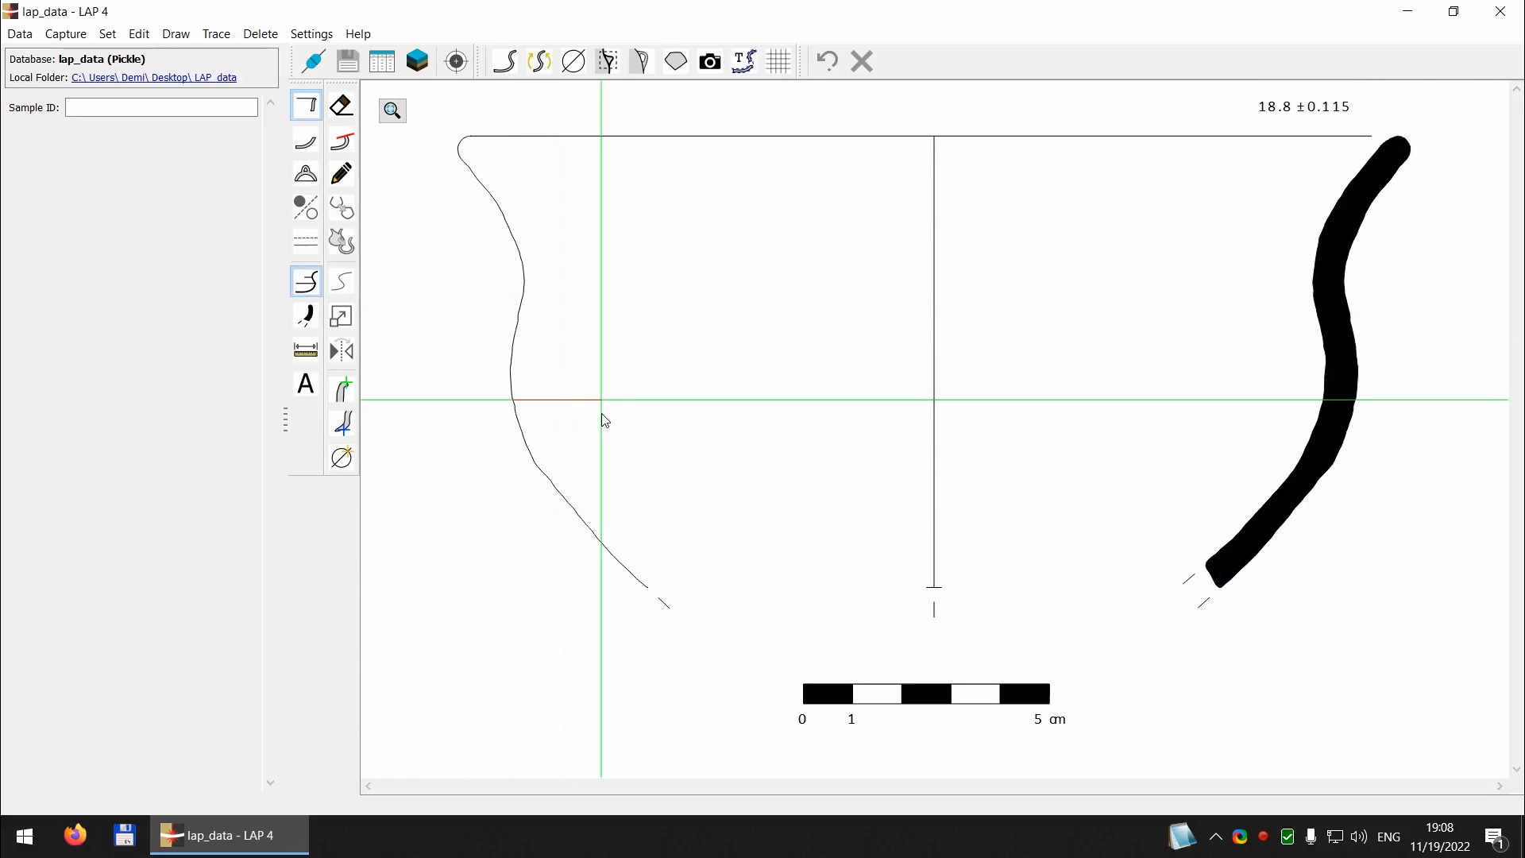
pyautogui.click(935, 436)
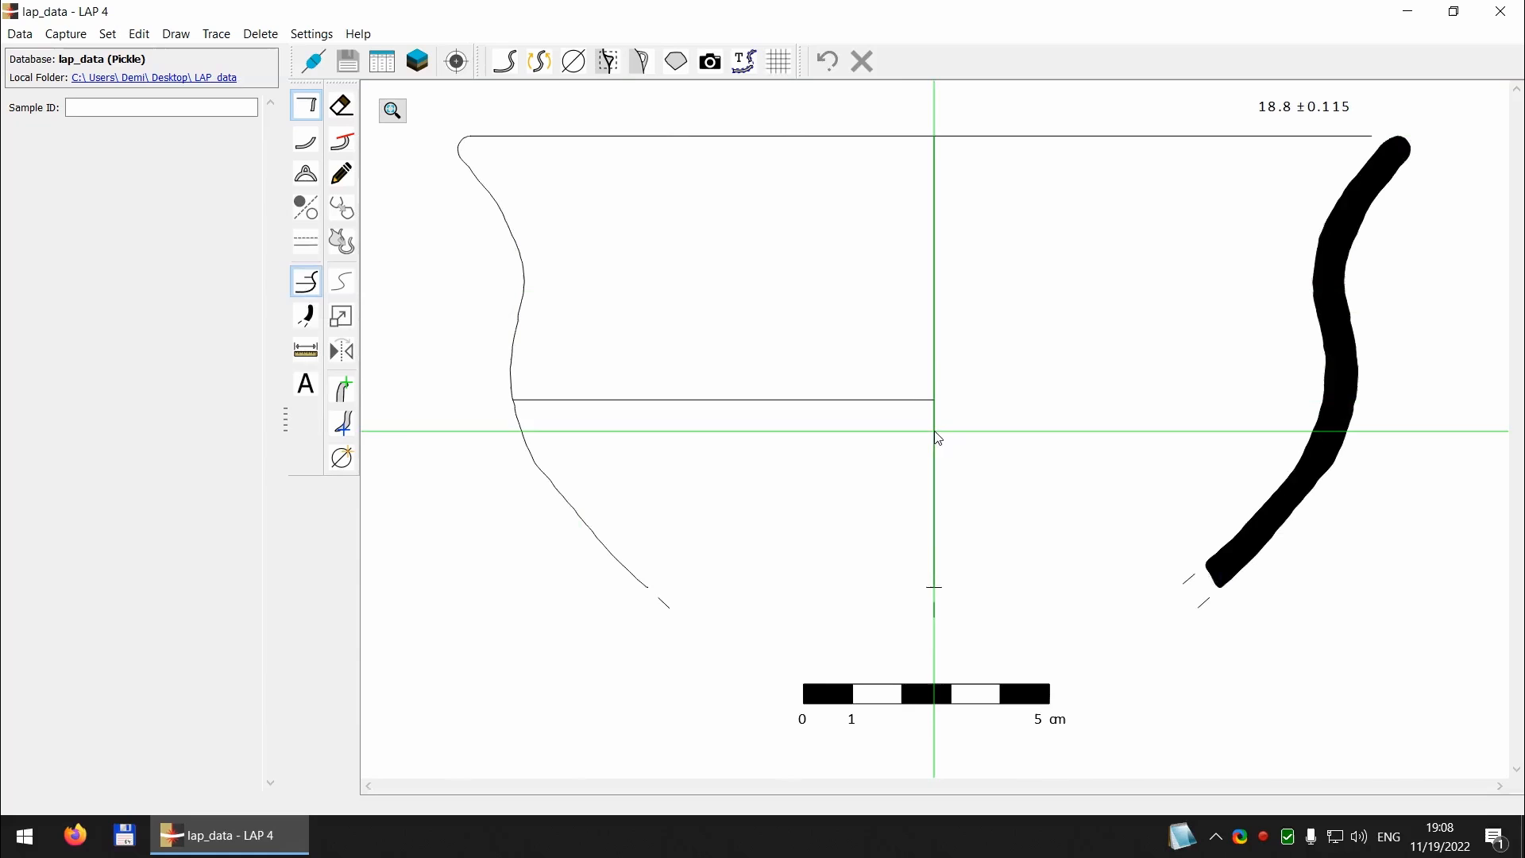
pyautogui.rightClick(813, 327)
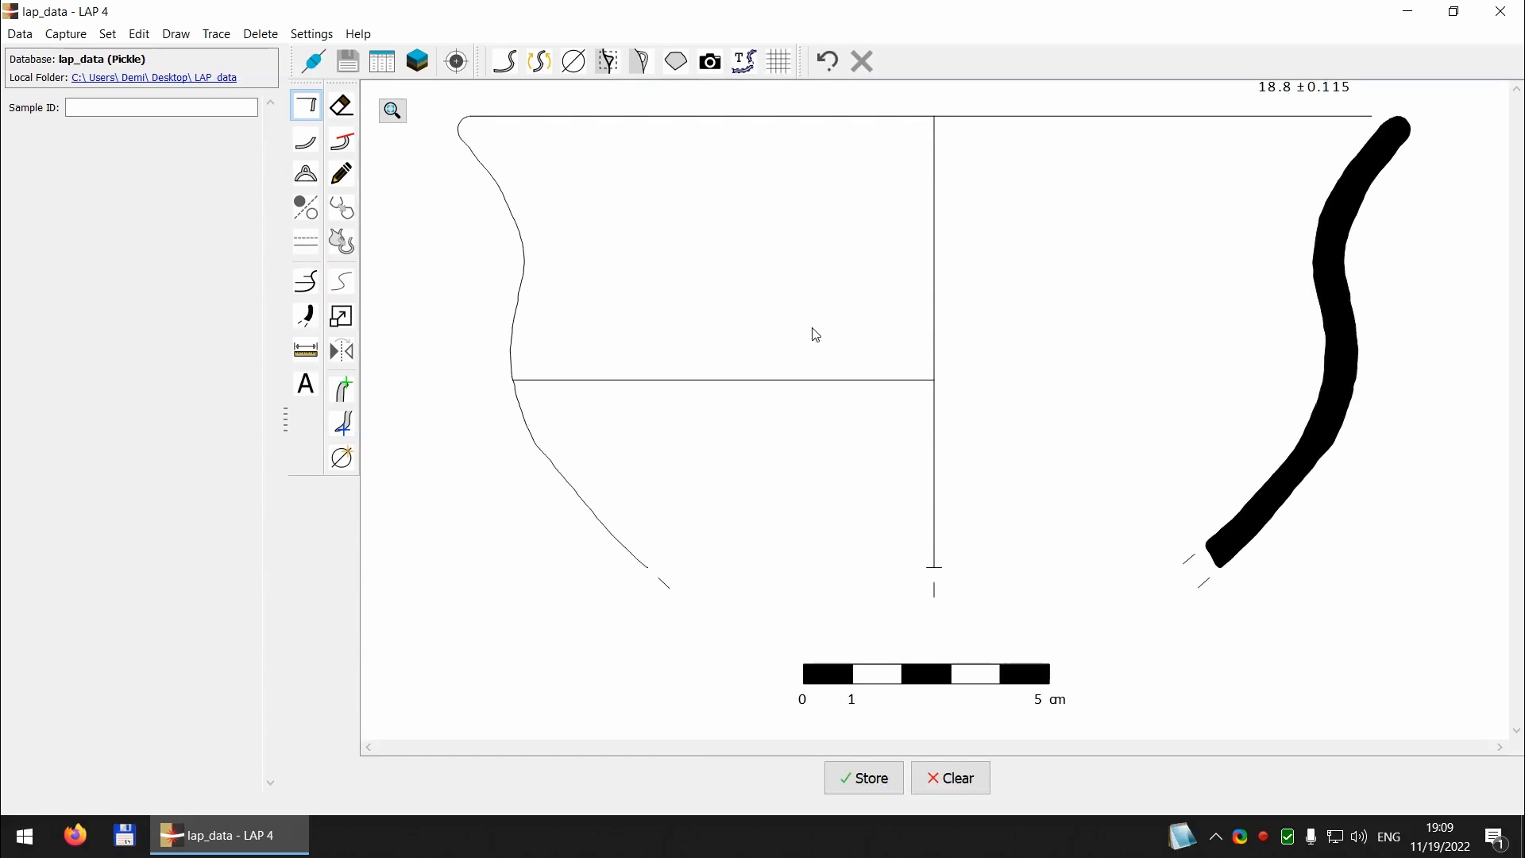
pyautogui.click(392, 112)
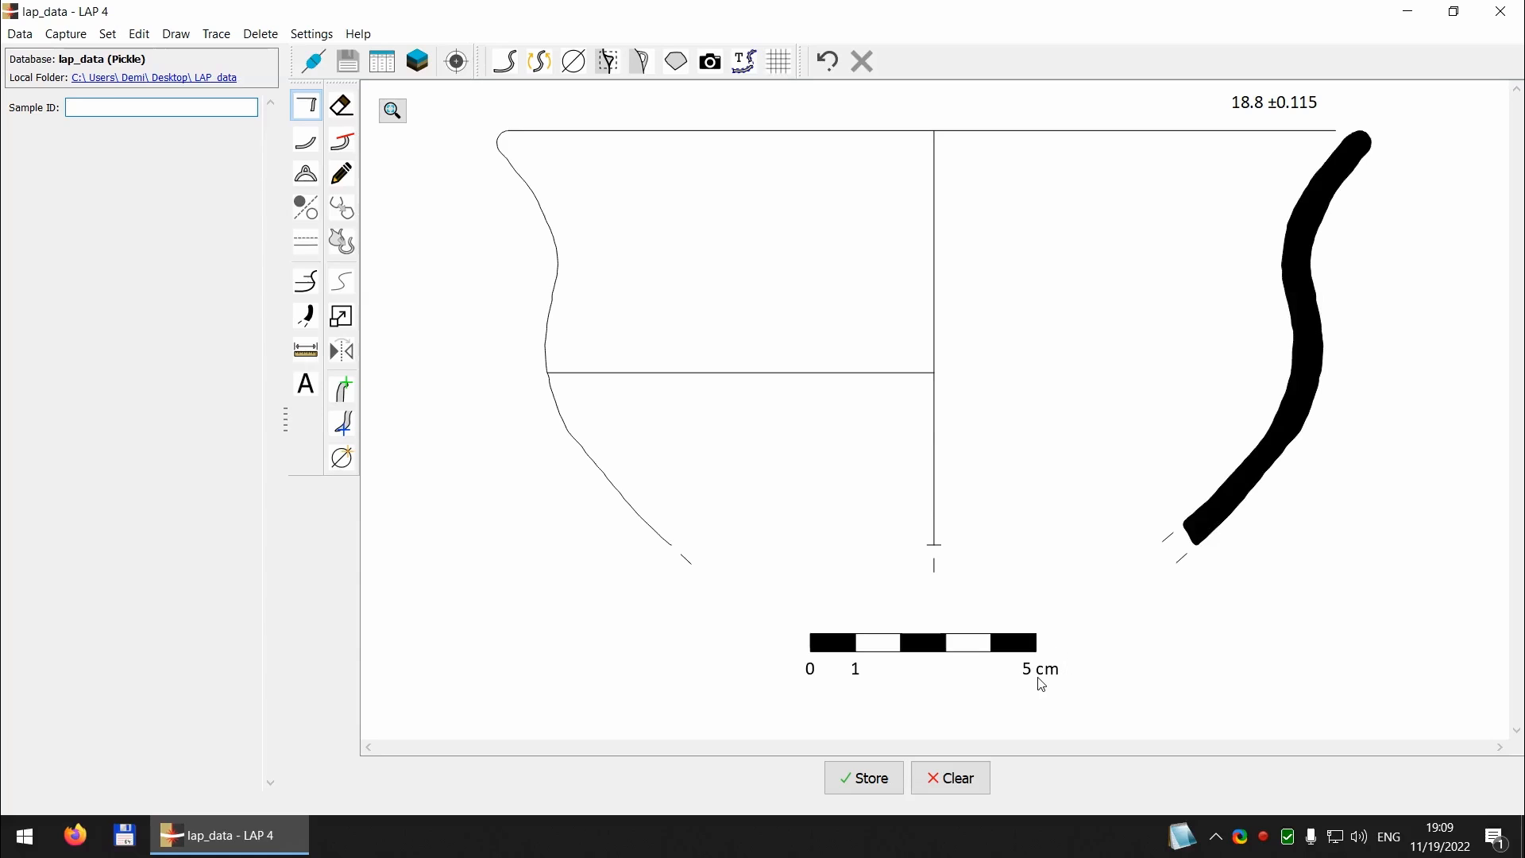
# Step: Start capturing a photo of the sherd with the lamp on and adjust the exposure to reveal its surface detail
pyautogui.click(1266, 835)
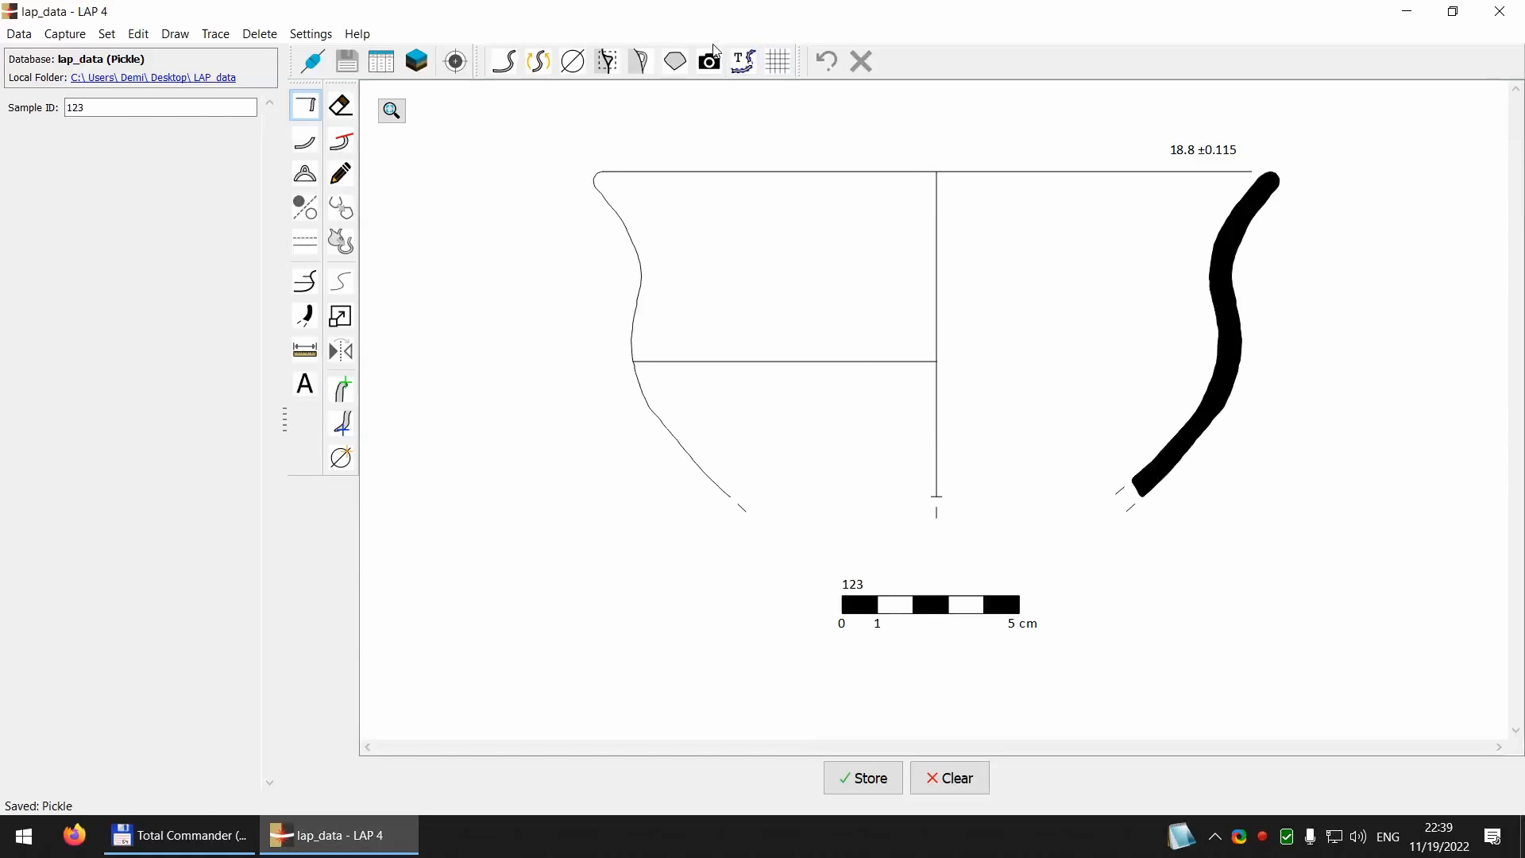
pyautogui.click(715, 57)
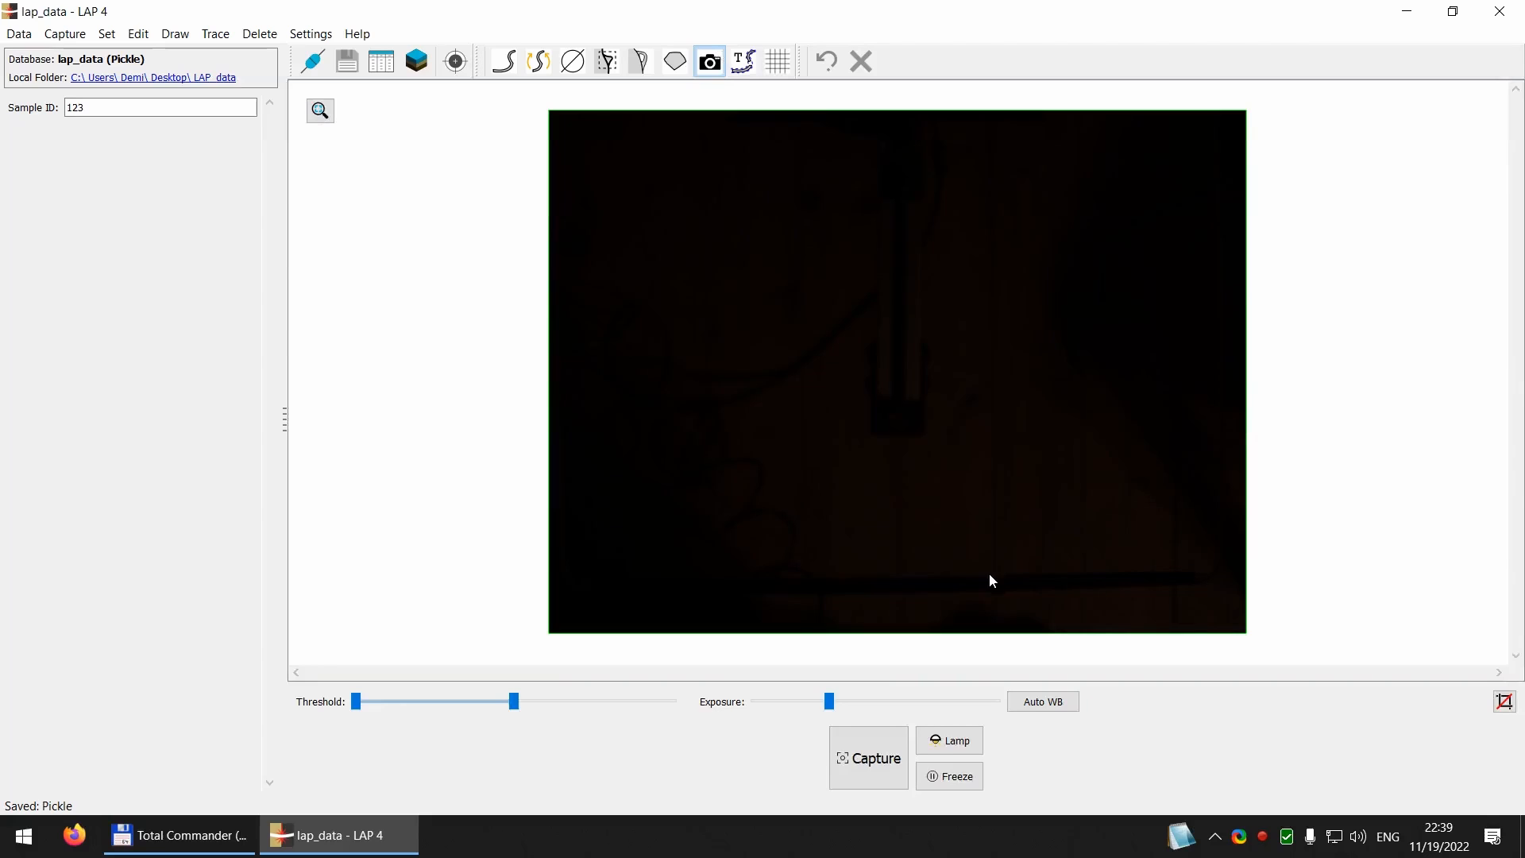
pyautogui.click(941, 748)
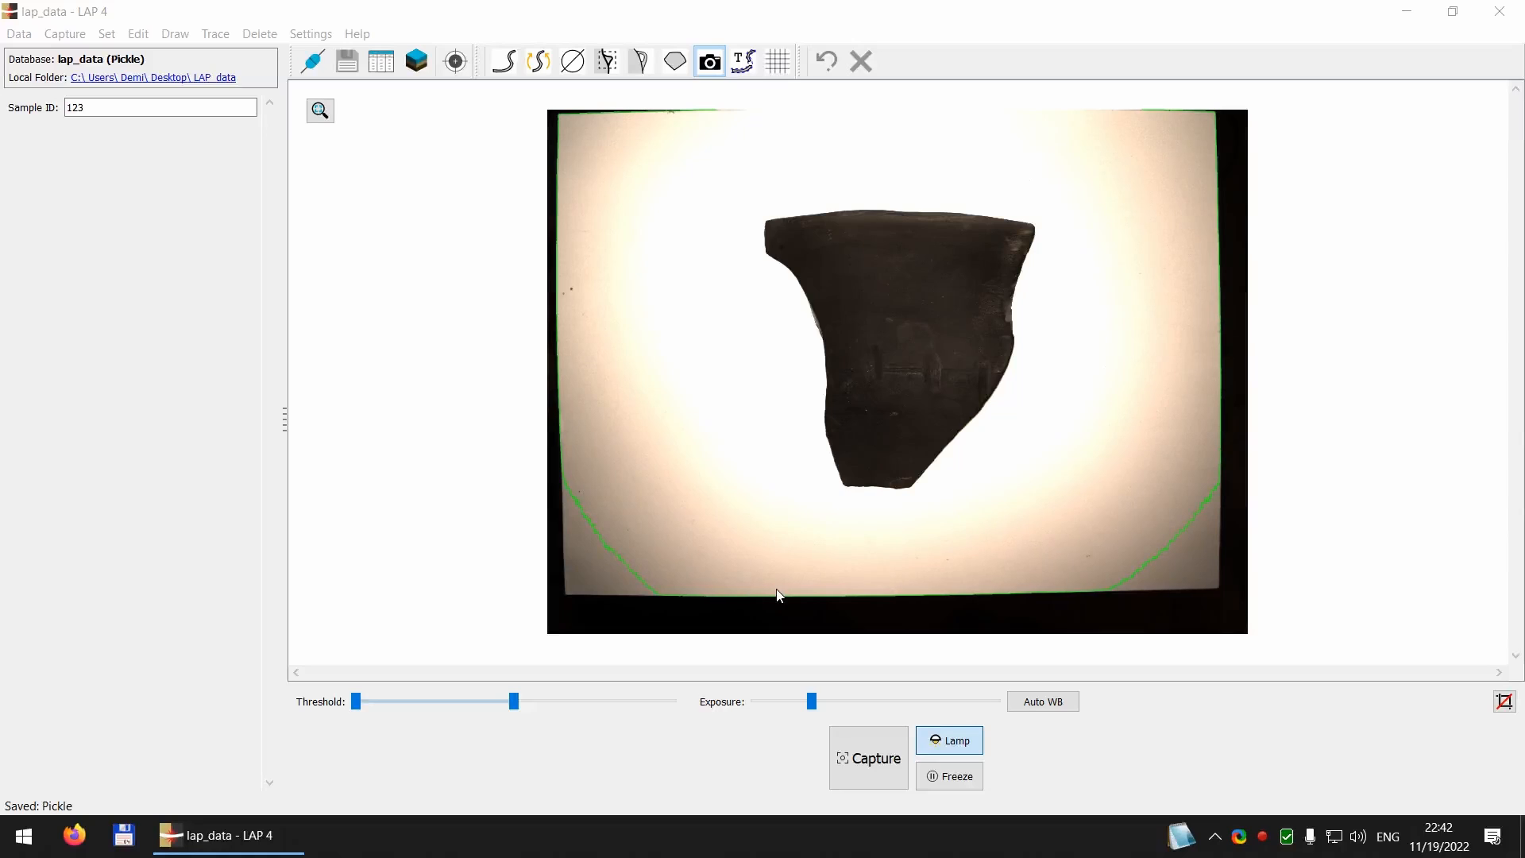
pyautogui.moveTo(809, 701); pyautogui.dragTo(840, 704)
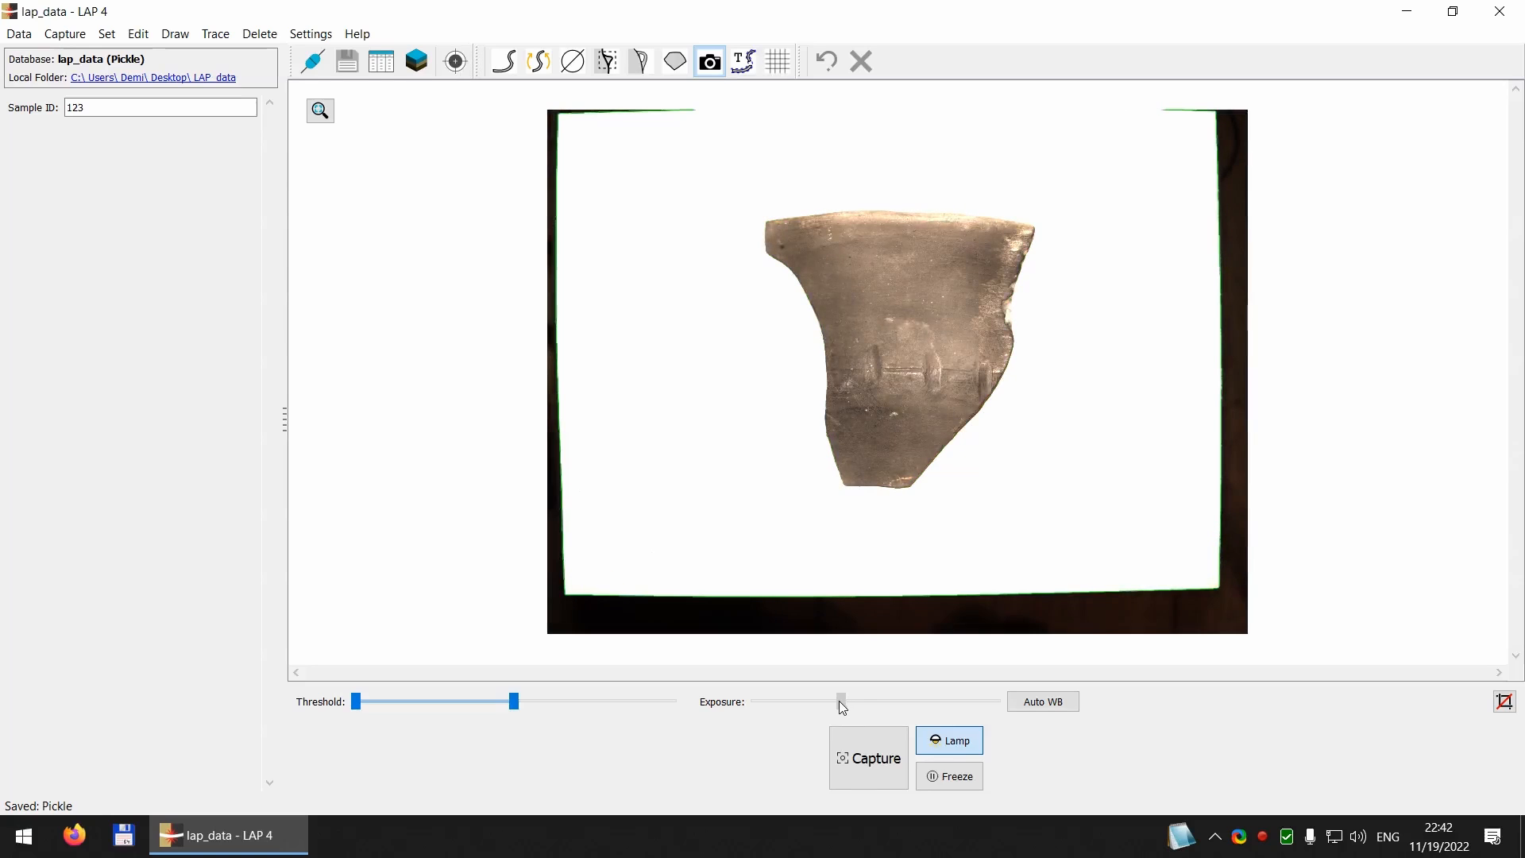
pyautogui.moveTo(839, 701); pyautogui.dragTo(835, 704)
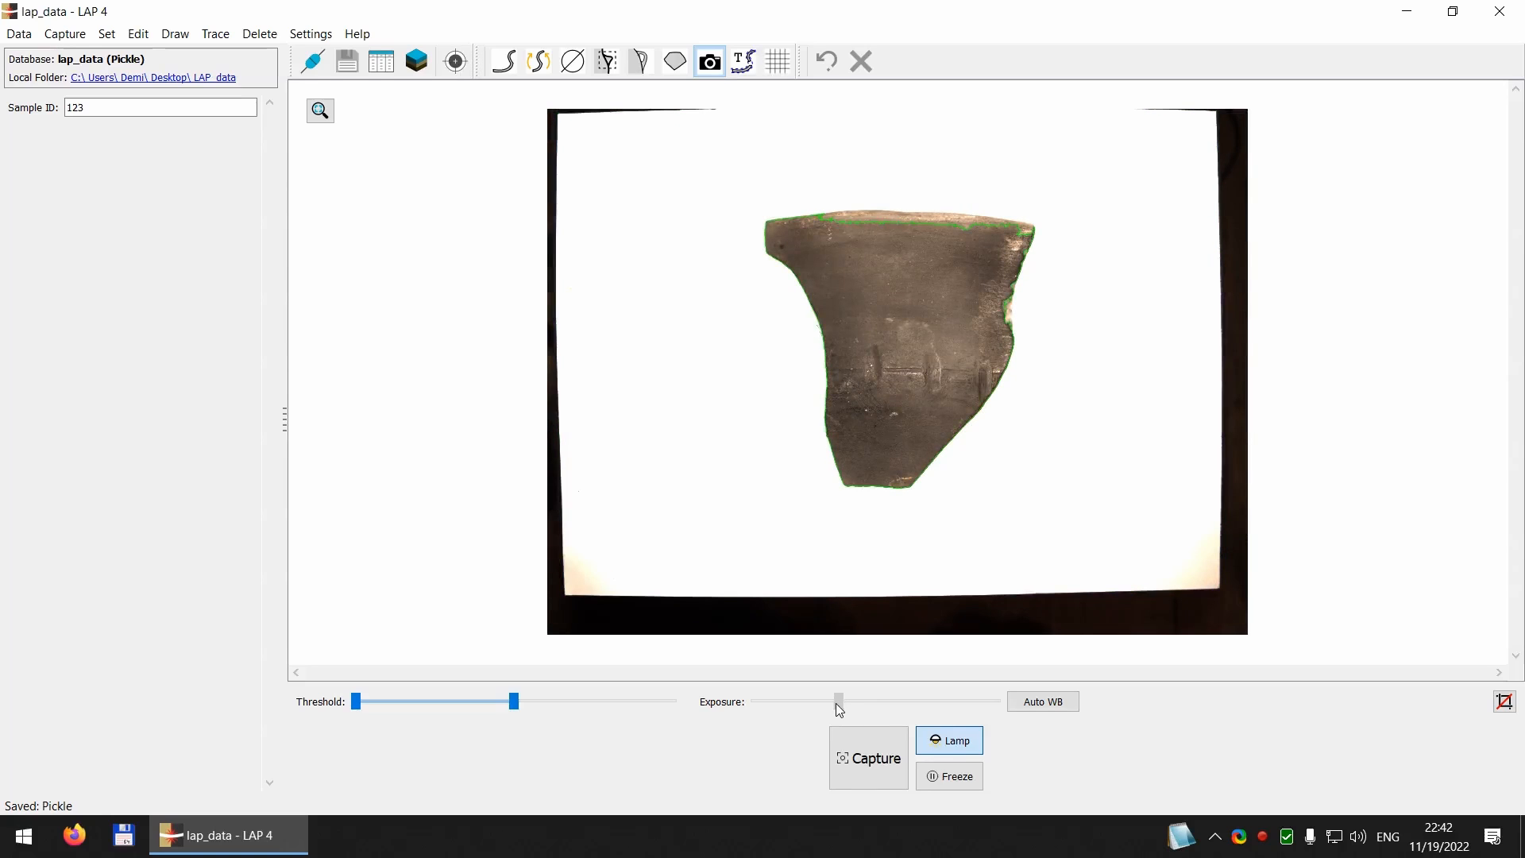
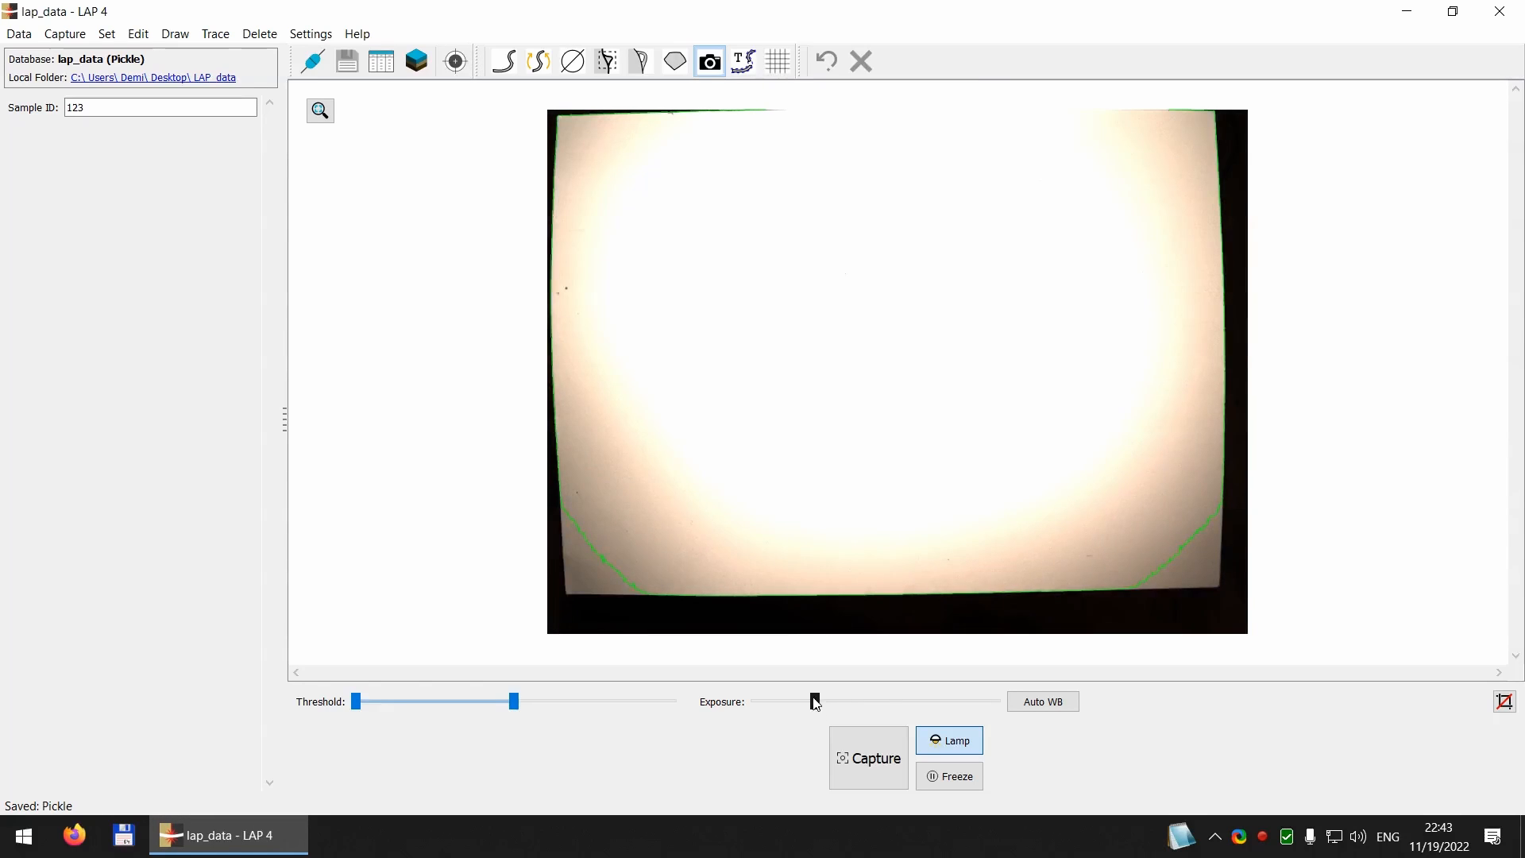
# Step: Apply automatic white balance on the empty lit background, and raise the exposure and upper threshold for the sherd
pyautogui.click(1048, 709)
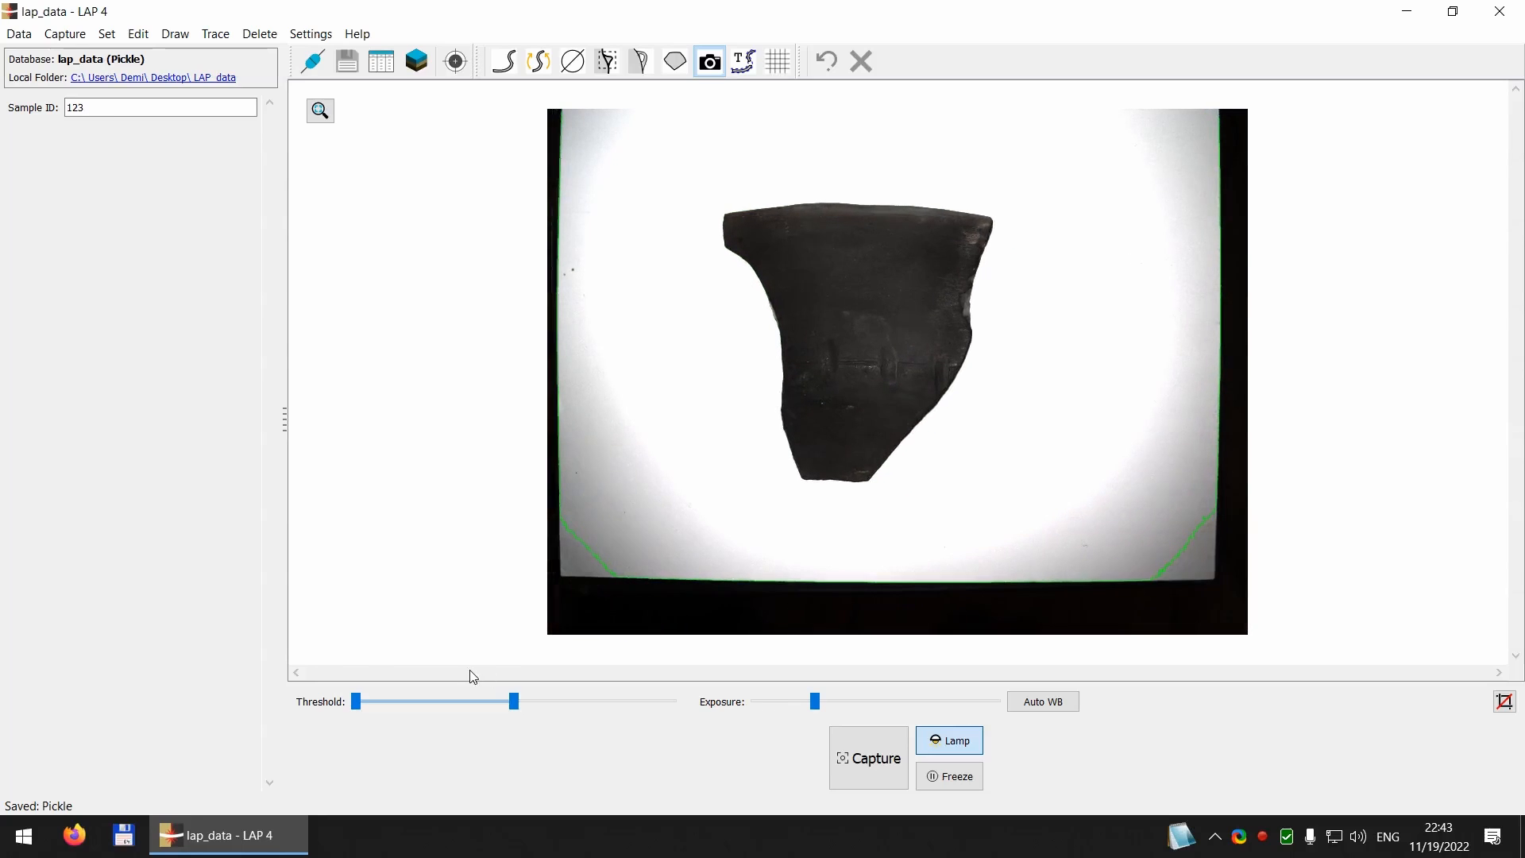
pyautogui.moveTo(813, 701)
pyautogui.mouseDown()
pyautogui.moveTo(840, 699)
pyautogui.moveTo(827, 702)
pyautogui.mouseUp()
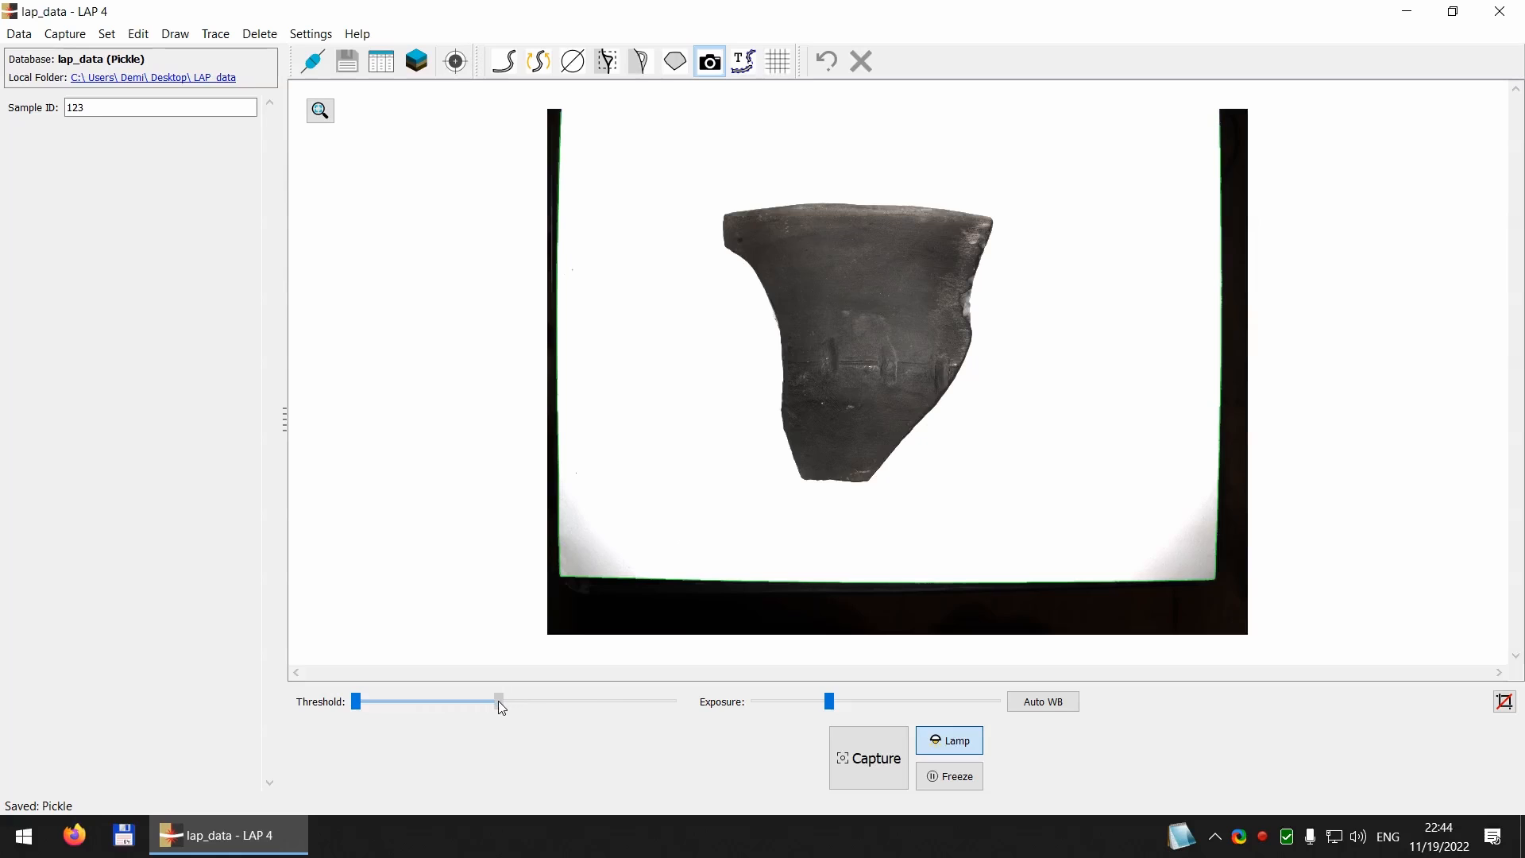
pyautogui.moveTo(499, 703); pyautogui.dragTo(585, 724)
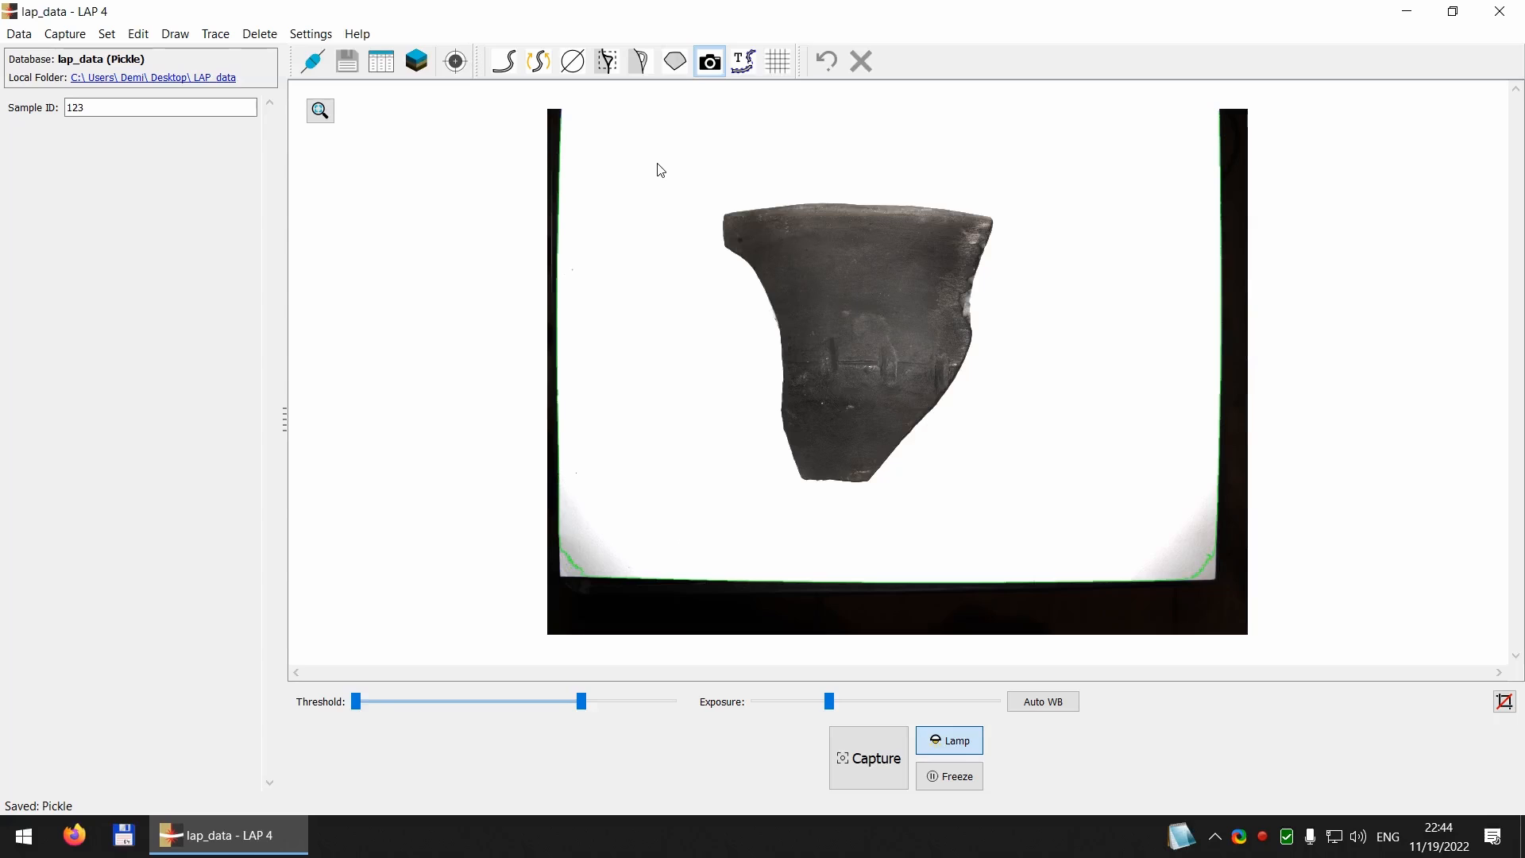
# Step: Capture the sherd's photo cropped to a rectangle around it, with the upper threshold raised slightly further
pyautogui.moveTo(658, 165); pyautogui.dragTo(1081, 545)
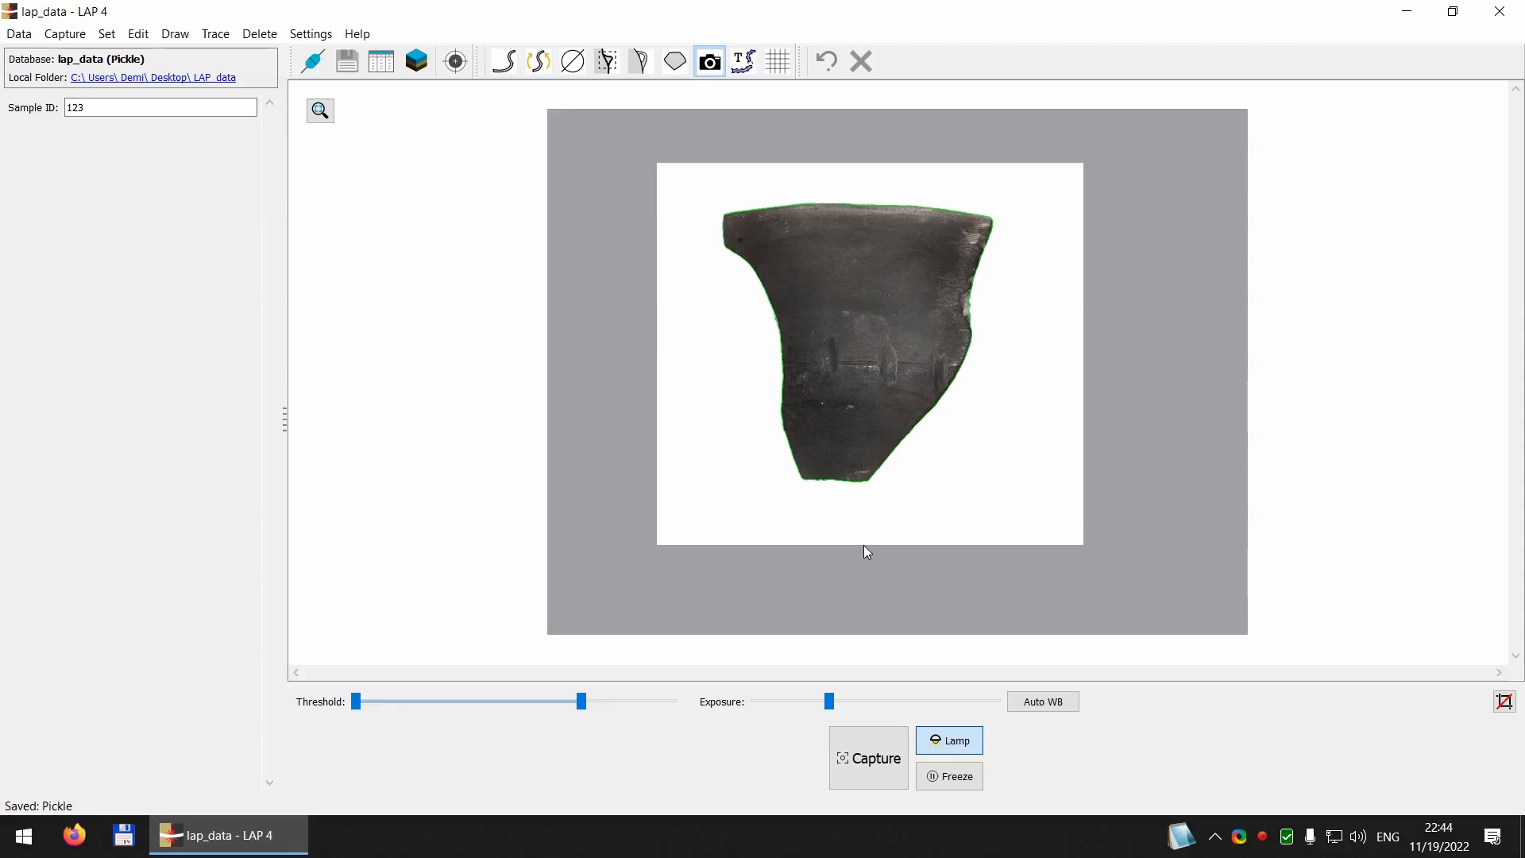
pyautogui.moveTo(864, 545)
pyautogui.mouseDown()
pyautogui.moveTo(862, 526)
pyautogui.moveTo(867, 552)
pyautogui.mouseUp()
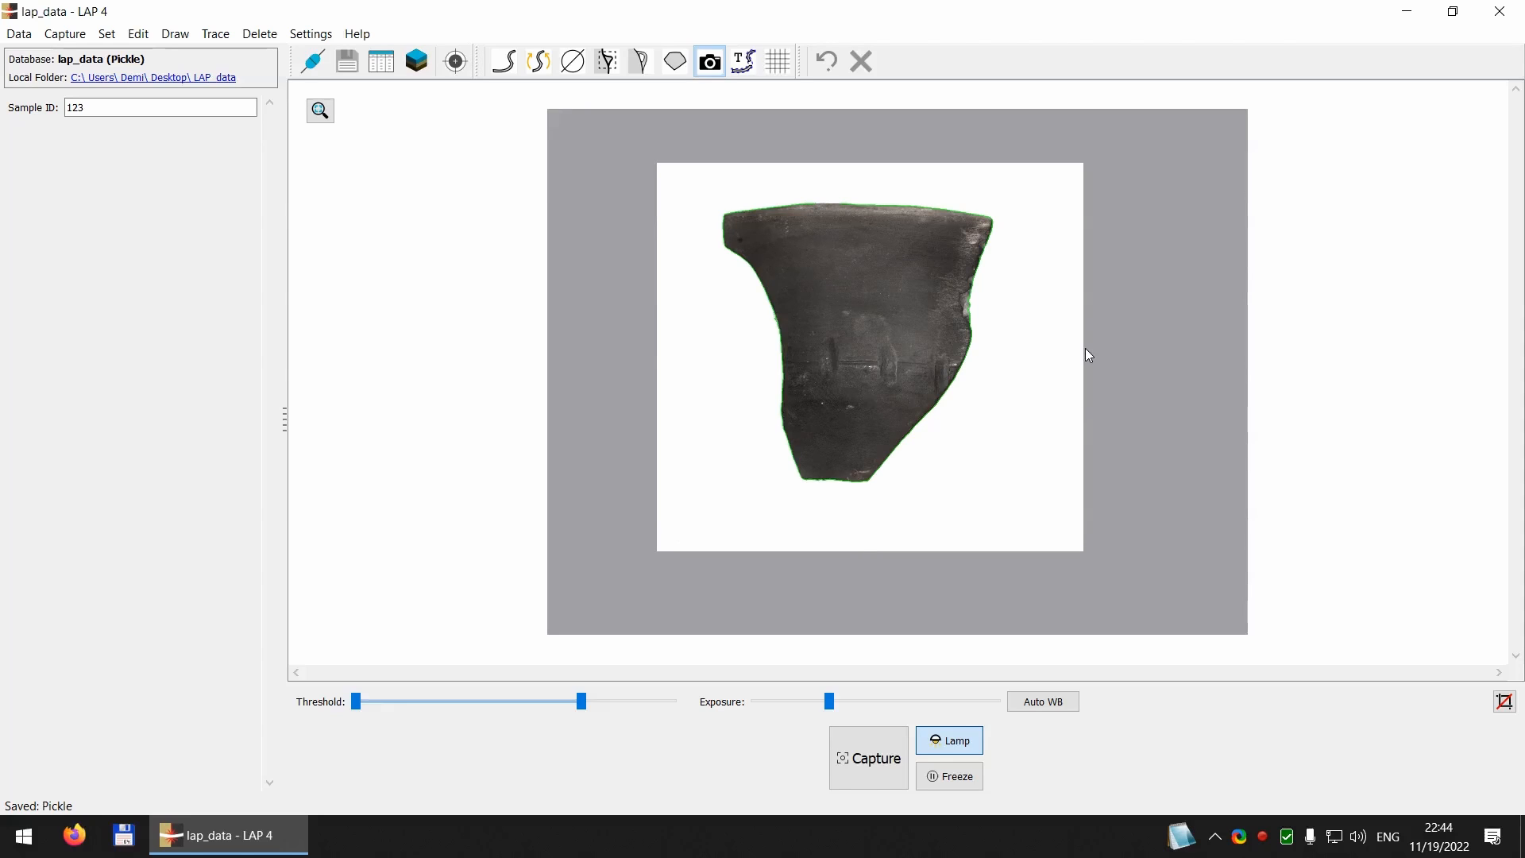
pyautogui.moveTo(1086, 350)
pyautogui.mouseDown()
pyautogui.moveTo(1034, 350)
pyautogui.moveTo(1101, 349)
pyautogui.mouseUp()
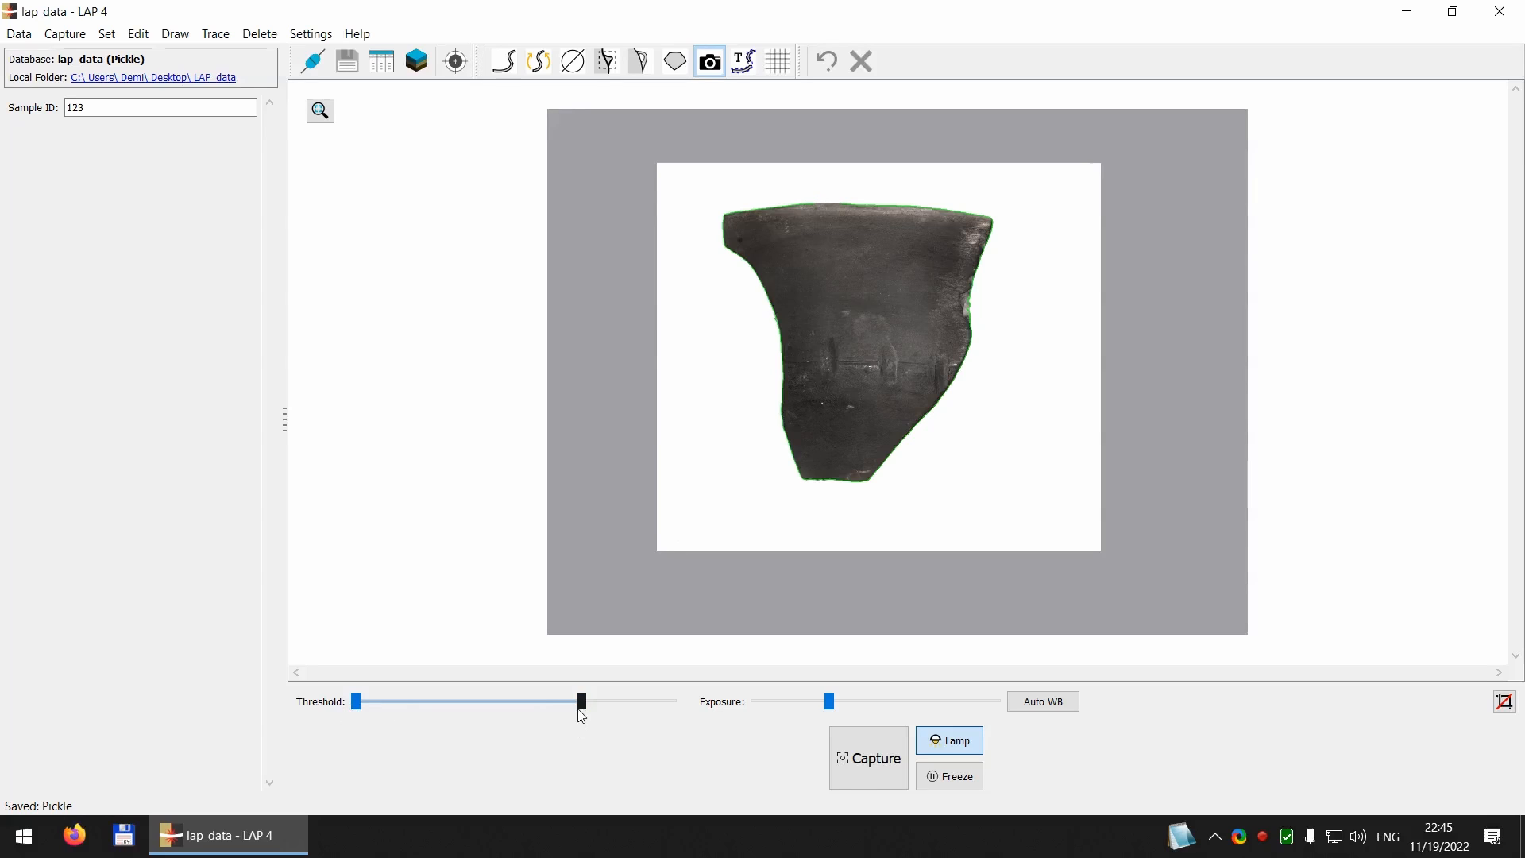
pyautogui.moveTo(581, 712); pyautogui.dragTo(603, 704)
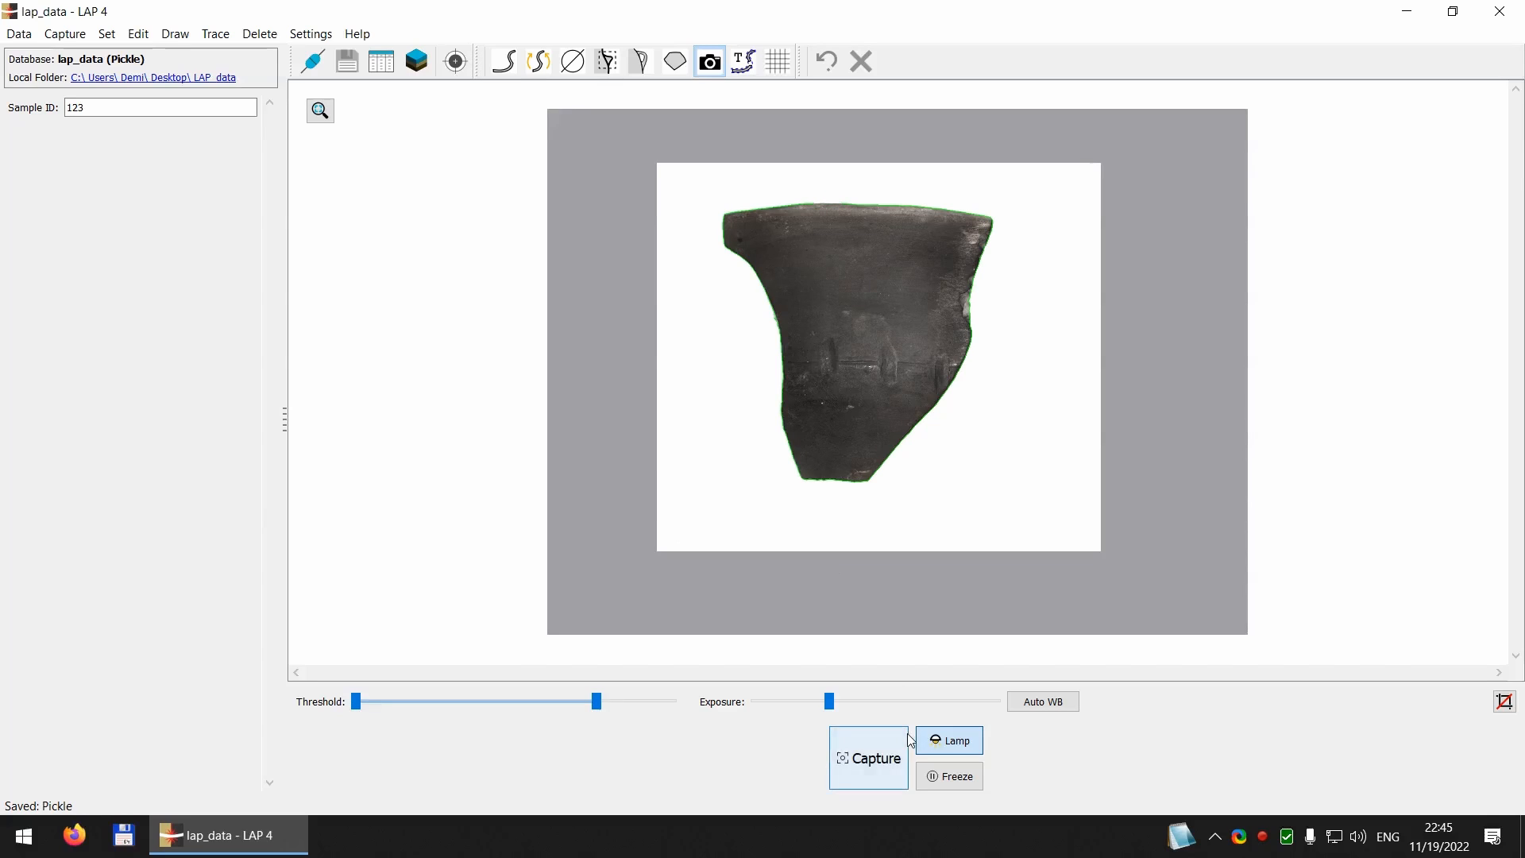
pyautogui.click(882, 754)
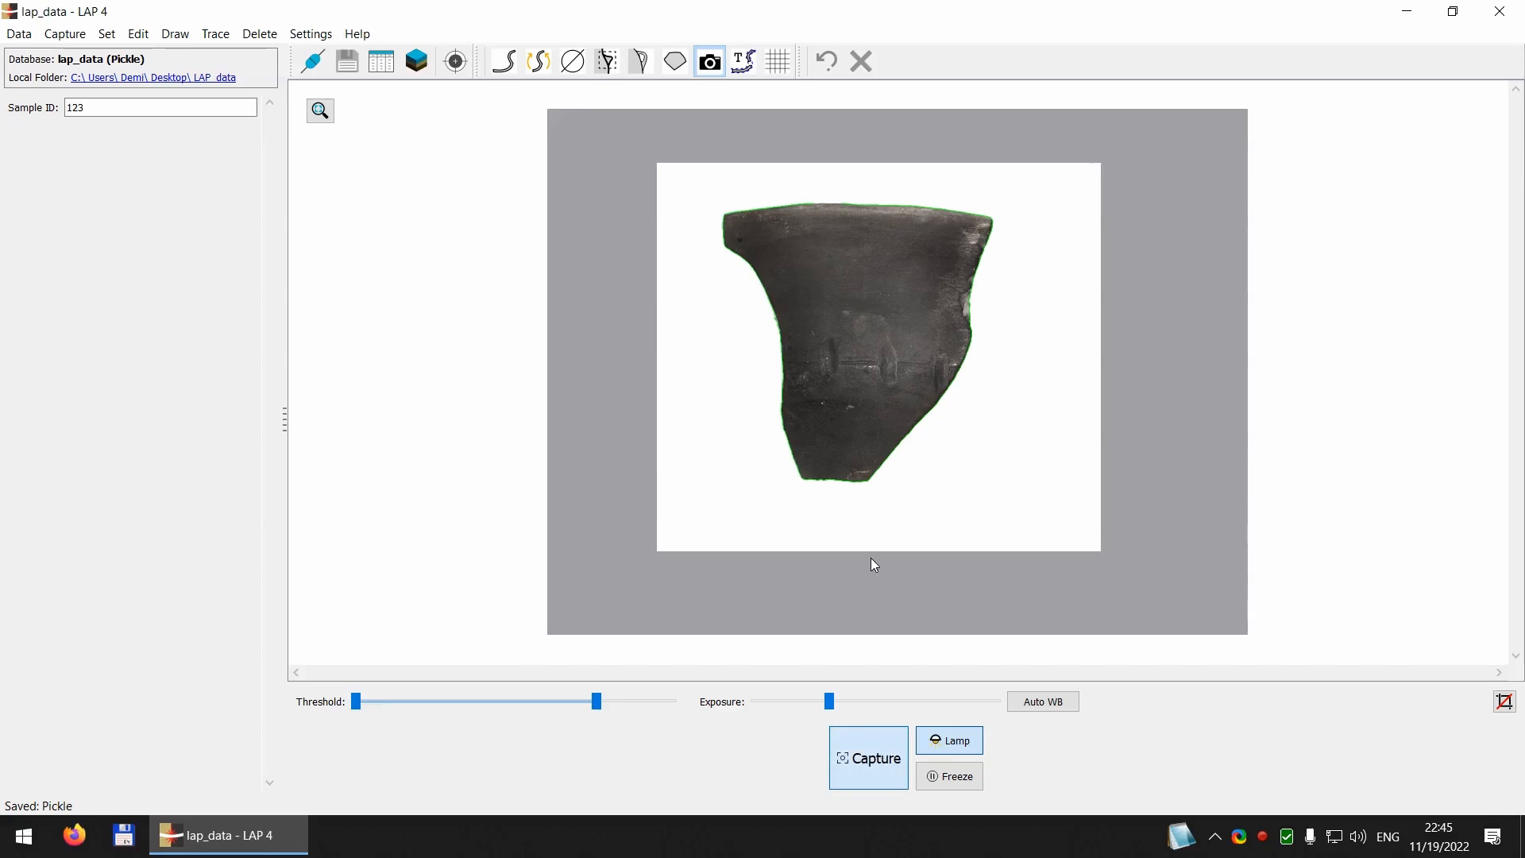
# Step: Move the sherd photo outside the drawing beside the mirrored contour and fine-tune its rotation and height
pyautogui.moveTo(871, 309); pyautogui.dragTo(927, 295)
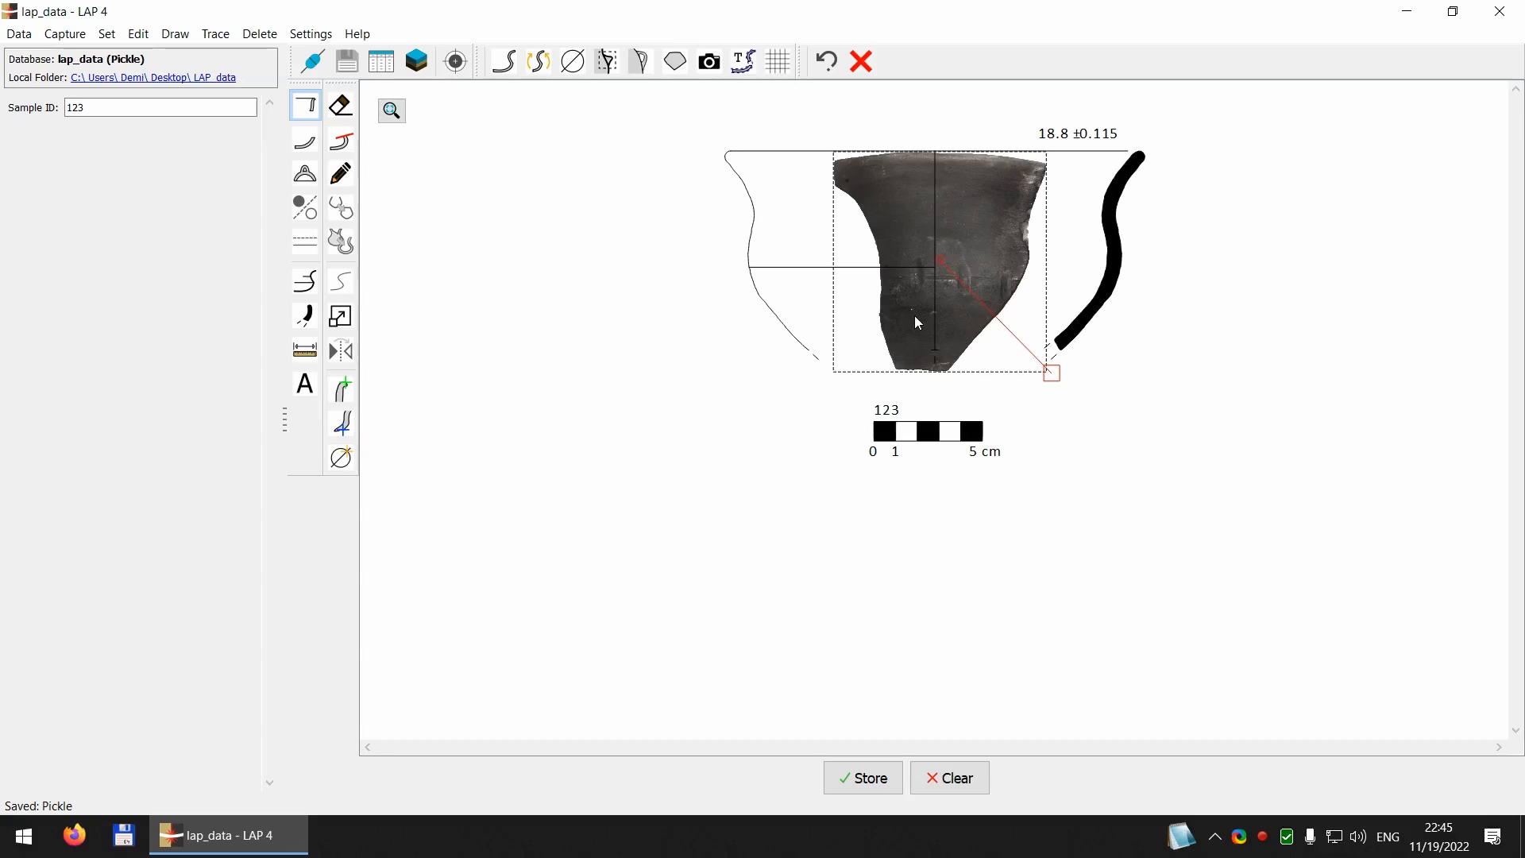
pyautogui.moveTo(919, 313)
pyautogui.mouseDown()
pyautogui.moveTo(926, 331)
pyautogui.moveTo(738, 303)
pyautogui.moveTo(569, 308)
pyautogui.moveTo(583, 304)
pyautogui.mouseUp()
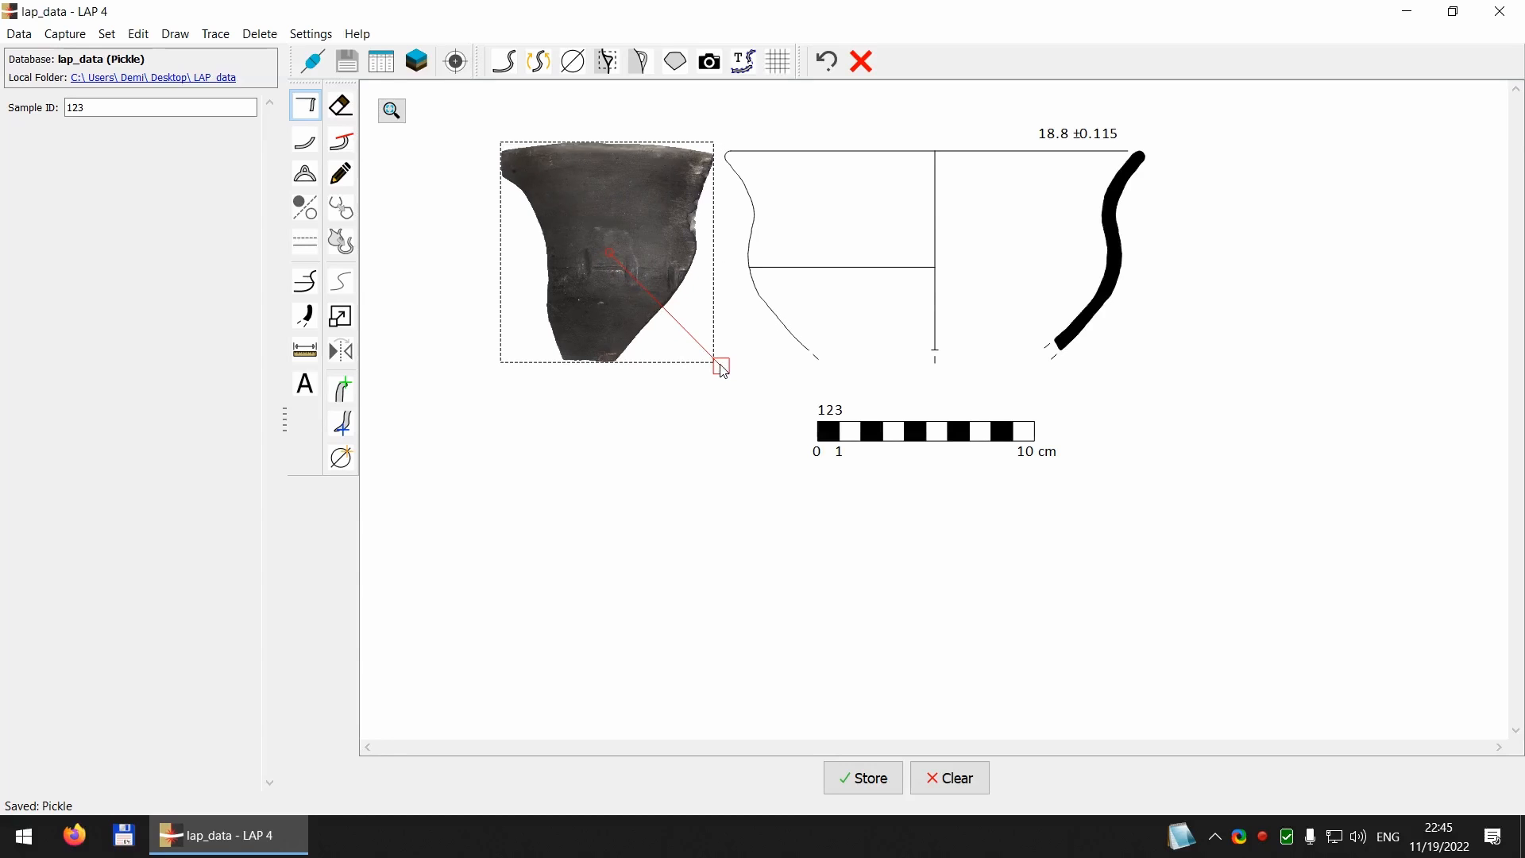
pyautogui.moveTo(722, 370); pyautogui.dragTo(699, 343)
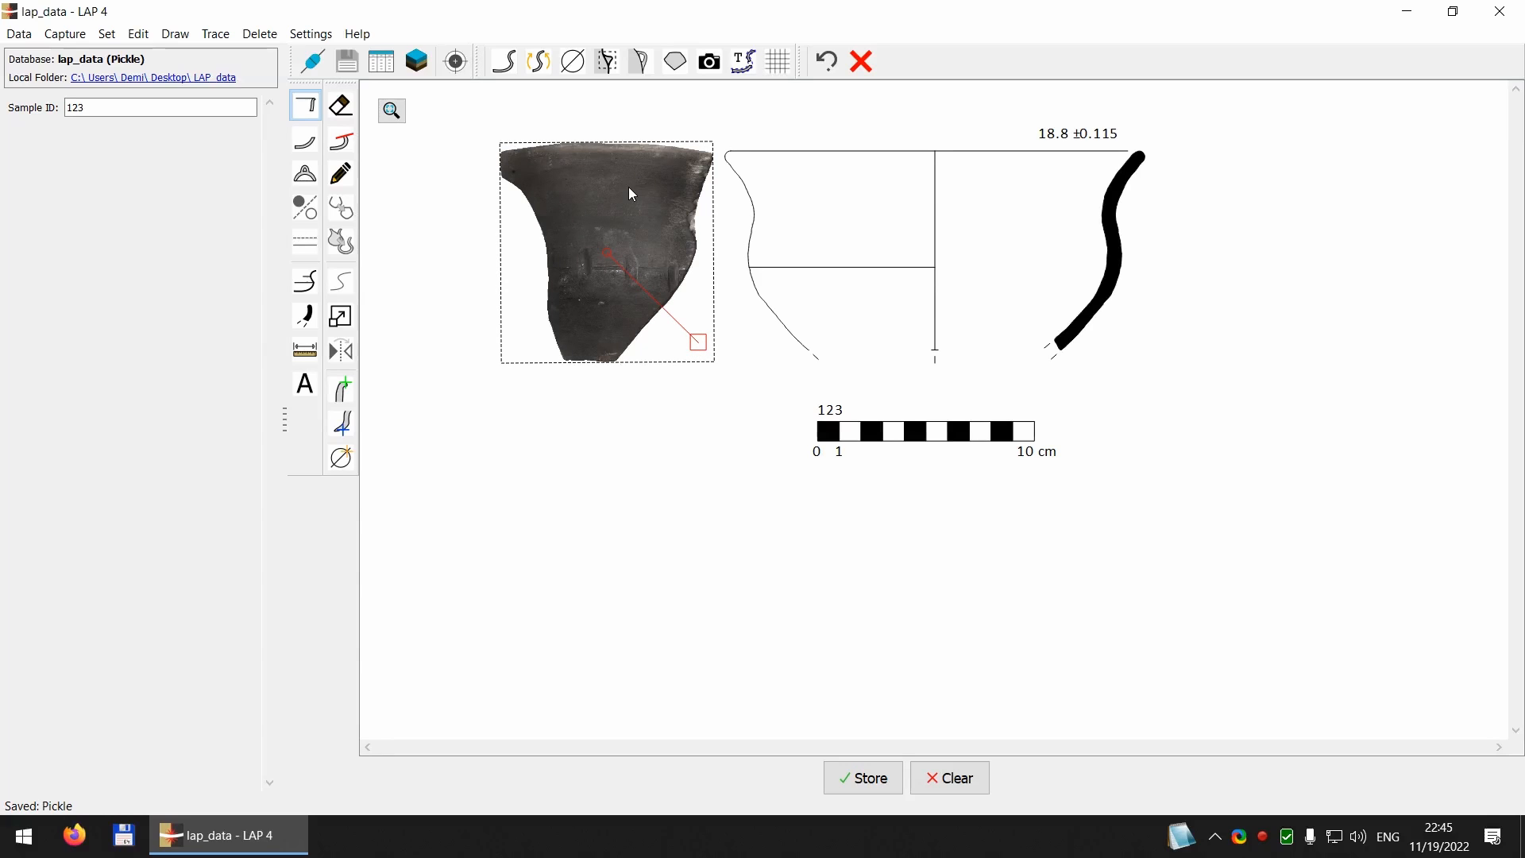
pyautogui.moveTo(632, 194); pyautogui.dragTo(632, 196)
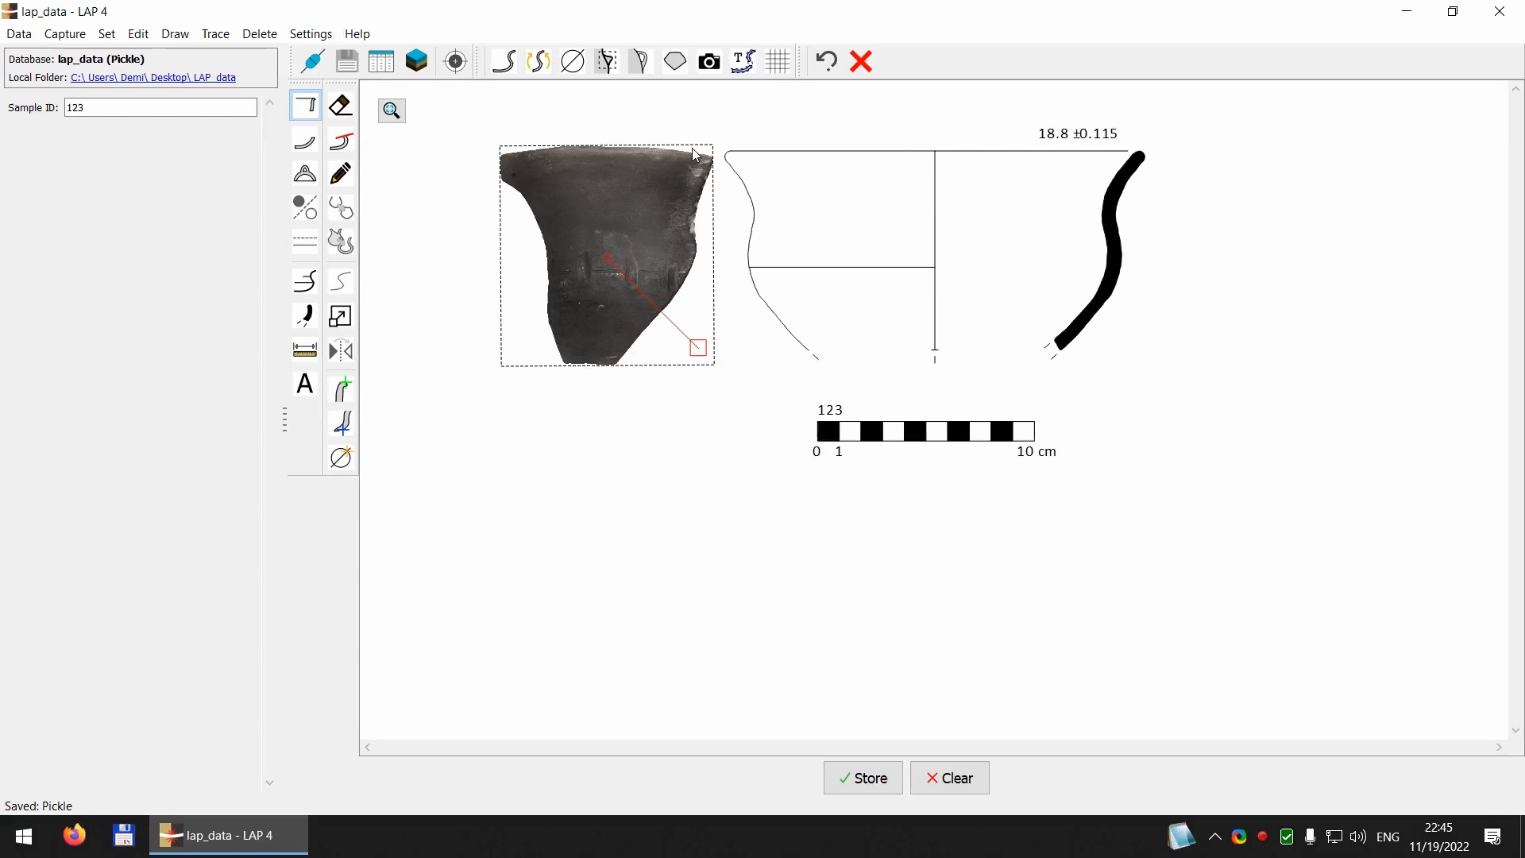
# Step: With the grid as reference, adjust the photo's scale and place it over the central axis just below the rim line
pyautogui.click(779, 63)
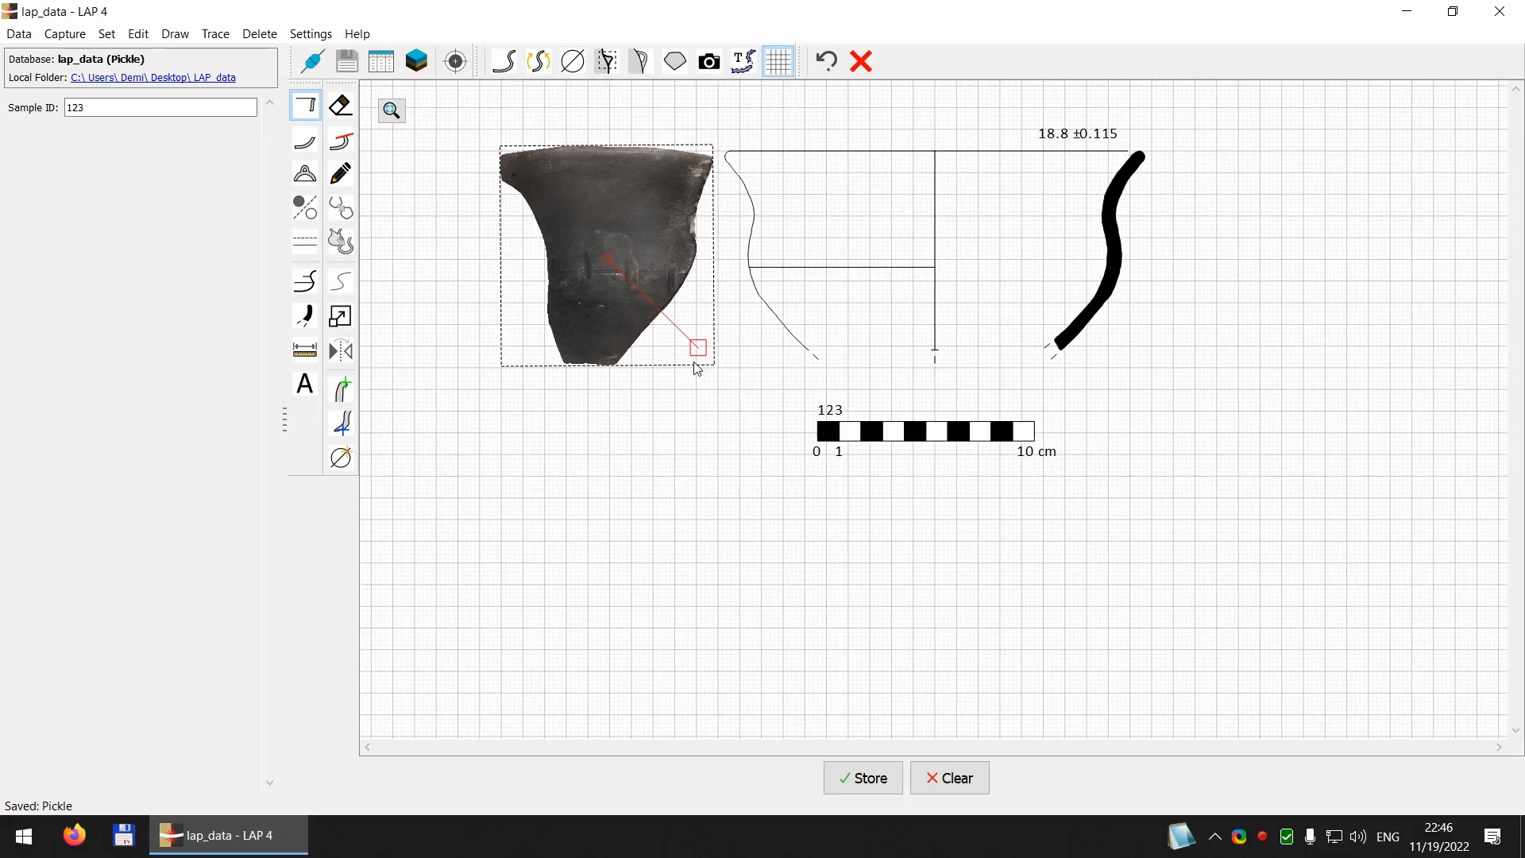
pyautogui.click(342, 318)
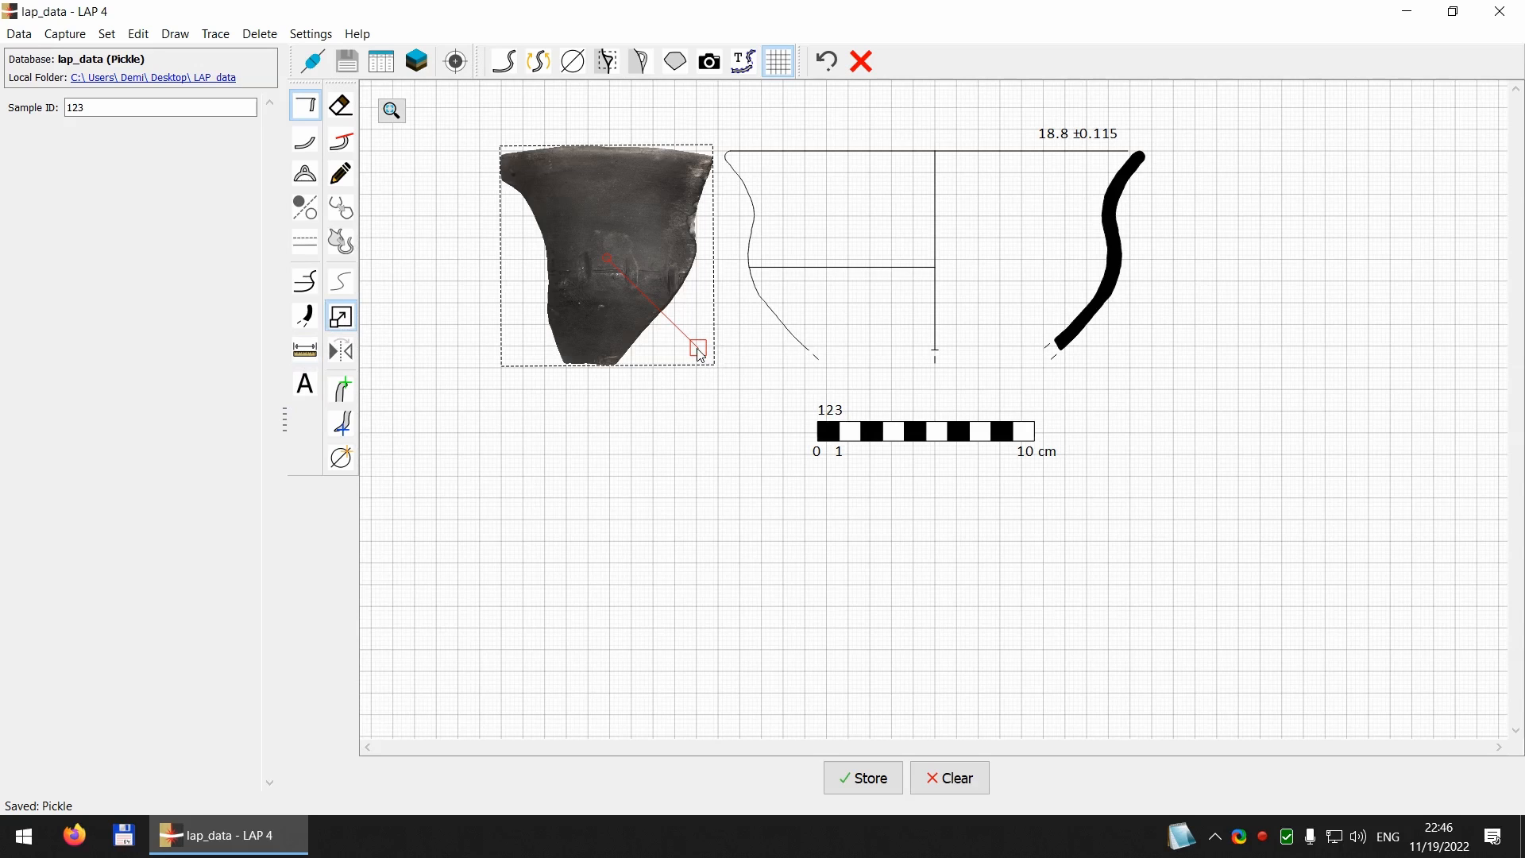
pyautogui.moveTo(701, 355)
pyautogui.mouseDown()
pyautogui.moveTo(736, 389)
pyautogui.moveTo(710, 340)
pyautogui.mouseUp()
pyautogui.moveTo(632, 200)
pyautogui.mouseDown()
pyautogui.moveTo(865, 192)
pyautogui.moveTo(961, 211)
pyautogui.mouseUp()
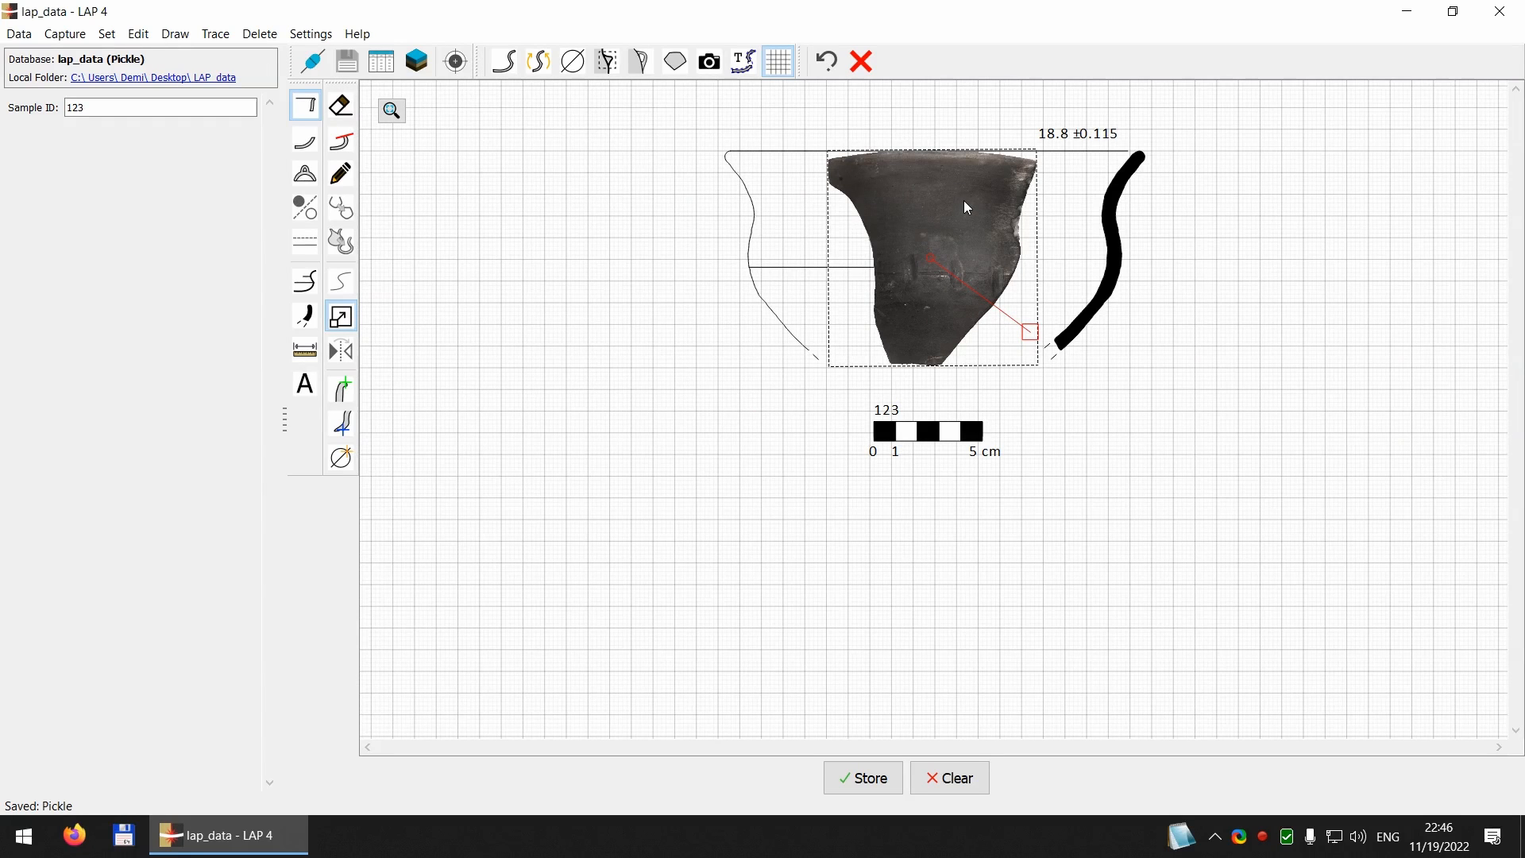
pyautogui.moveTo(964, 201); pyautogui.dragTo(974, 205)
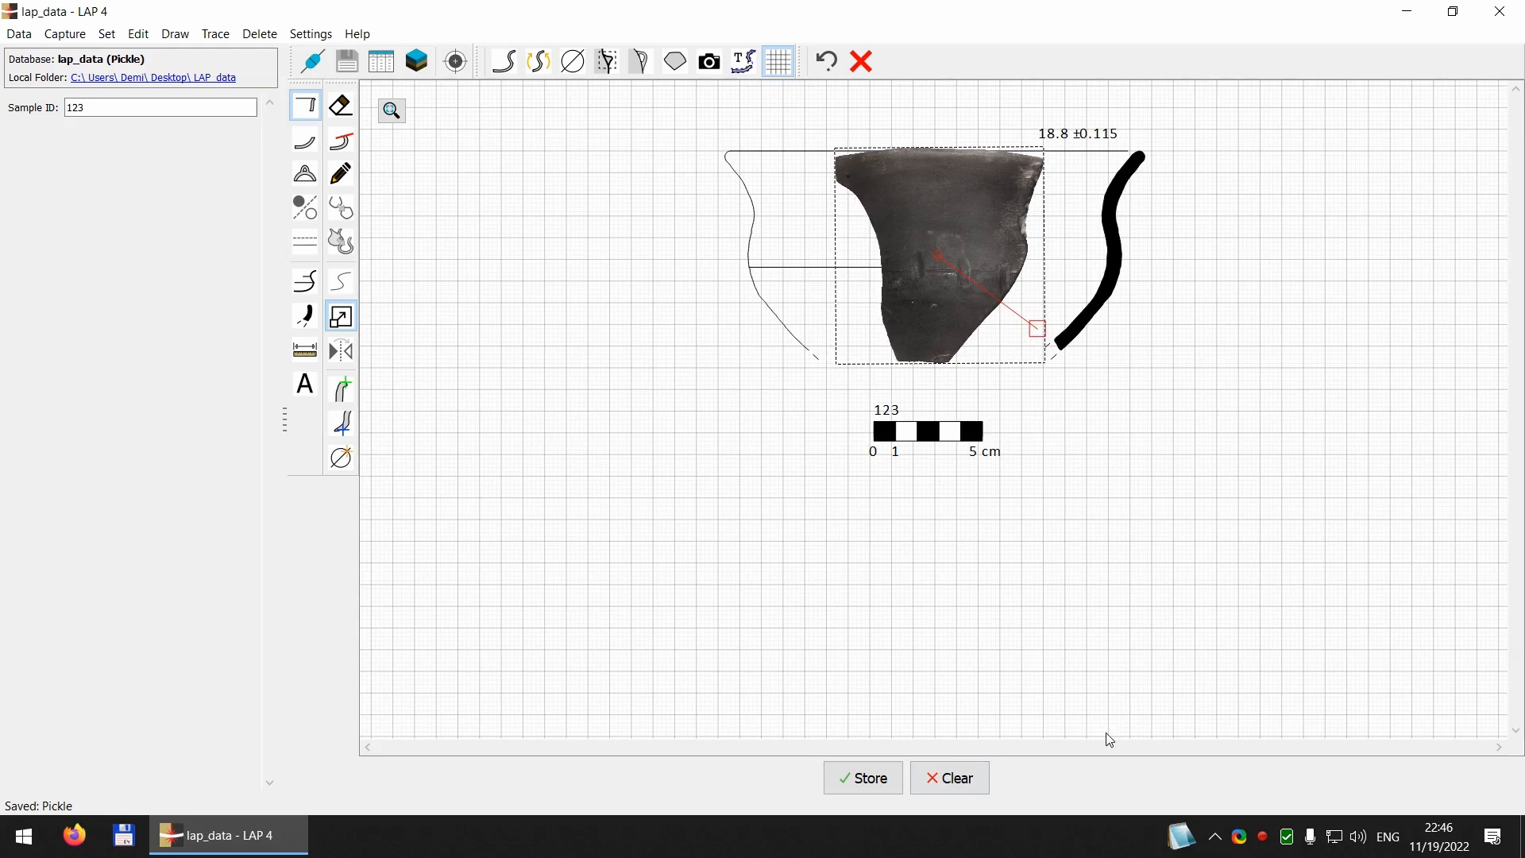
pyautogui.click(779, 64)
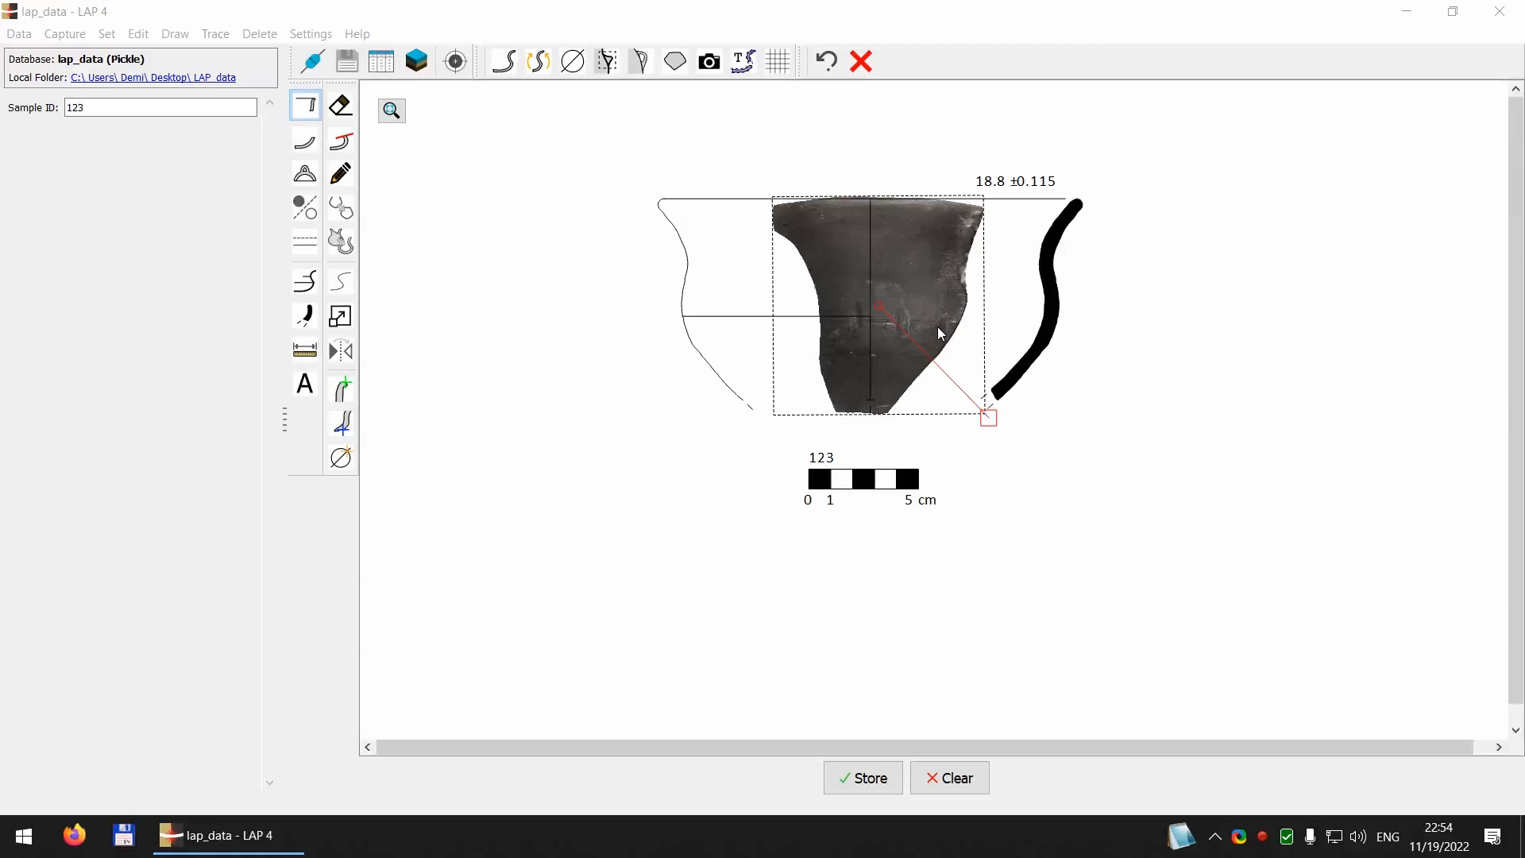
pyautogui.click(999, 448)
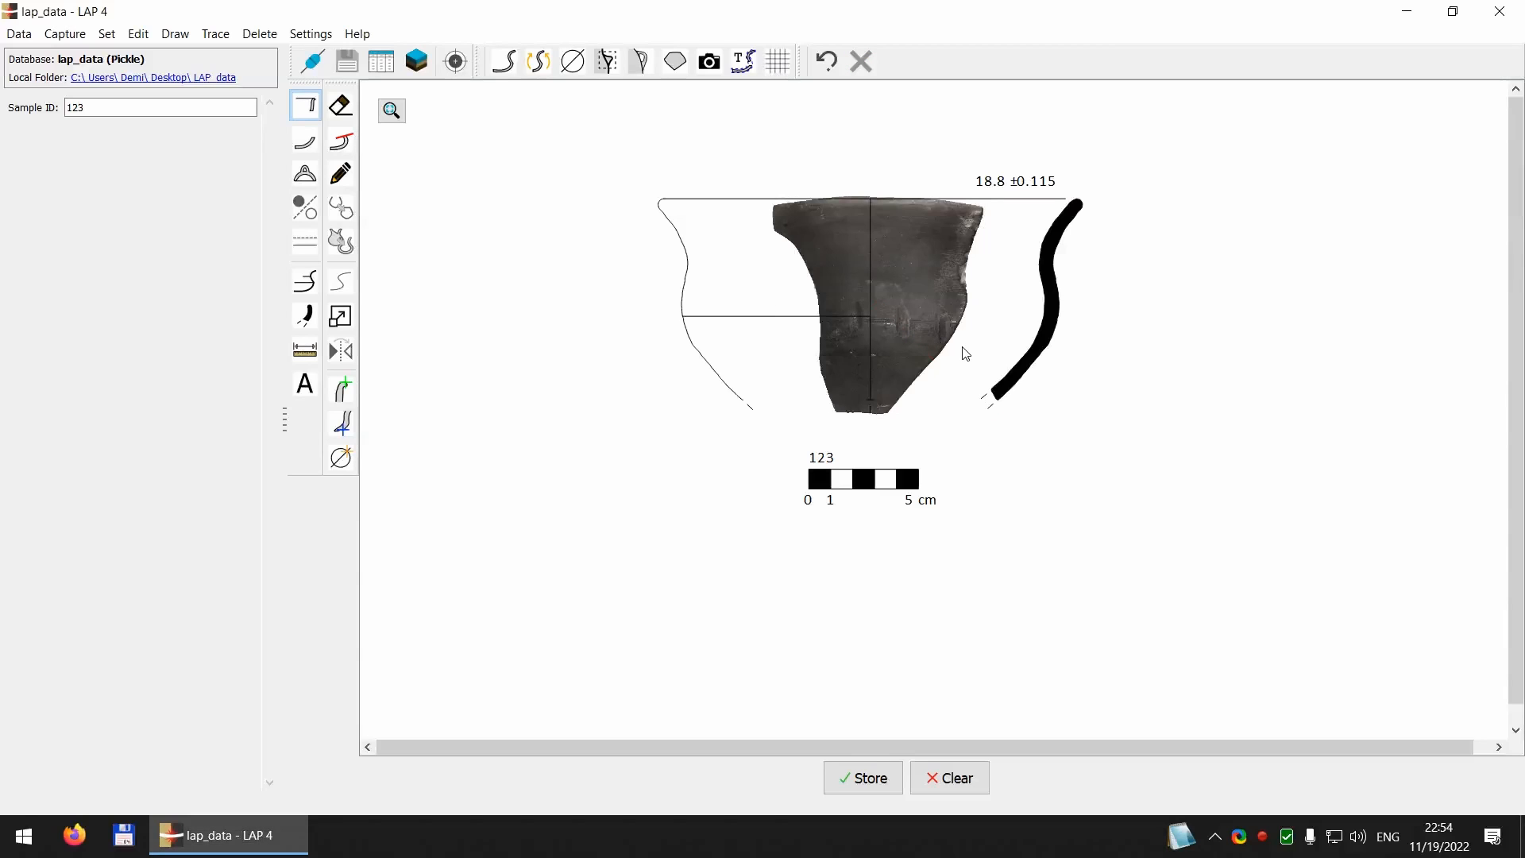
# Step: Enter 123 as the sample ID and store the finished drawing
pyautogui.doubleClick(125, 109)
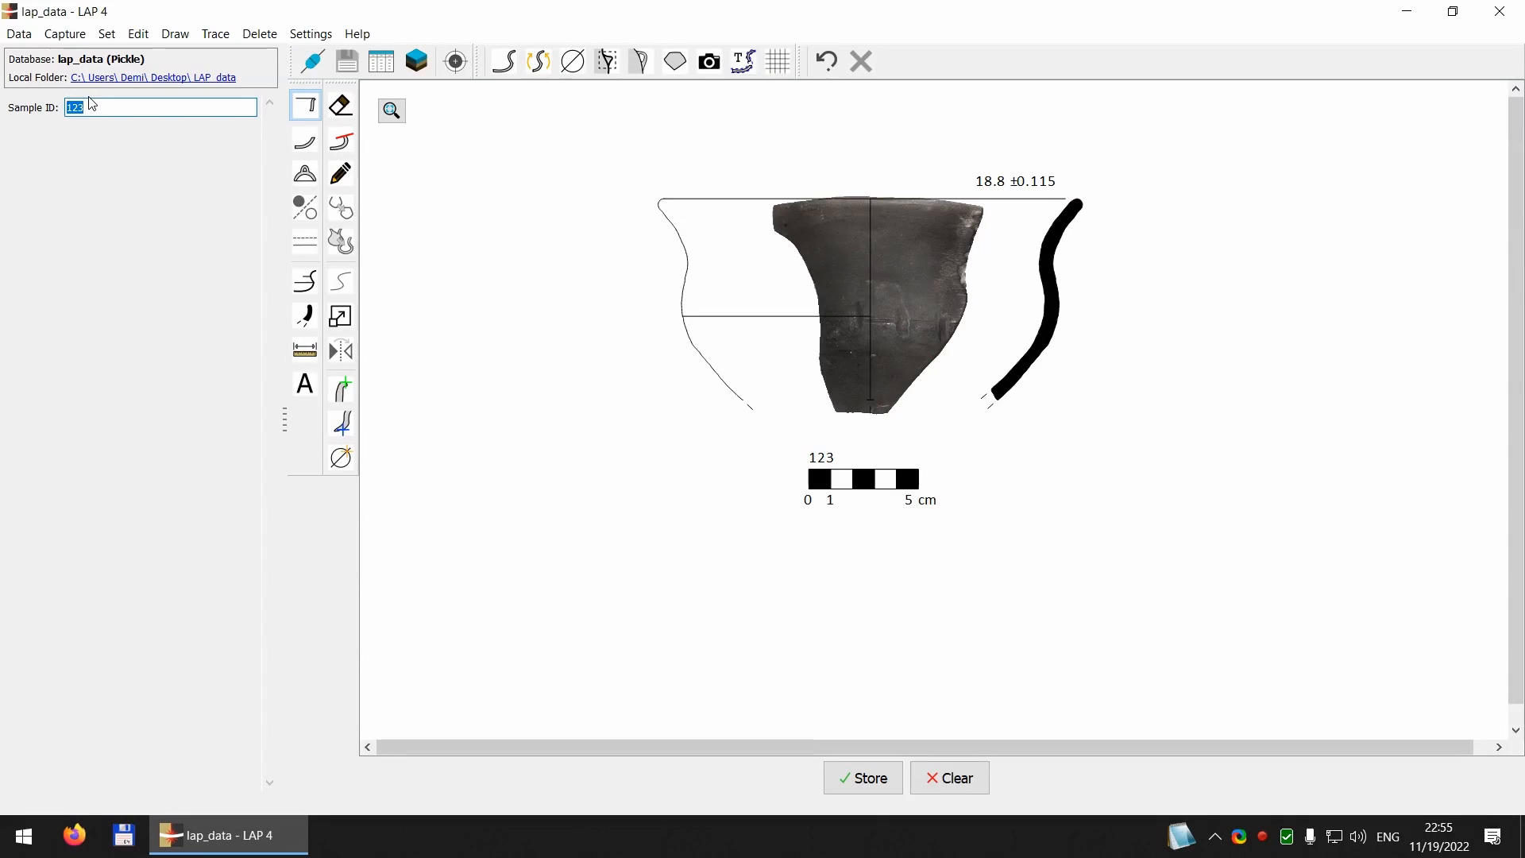
pyautogui.write('123')
pyautogui.click(857, 784)
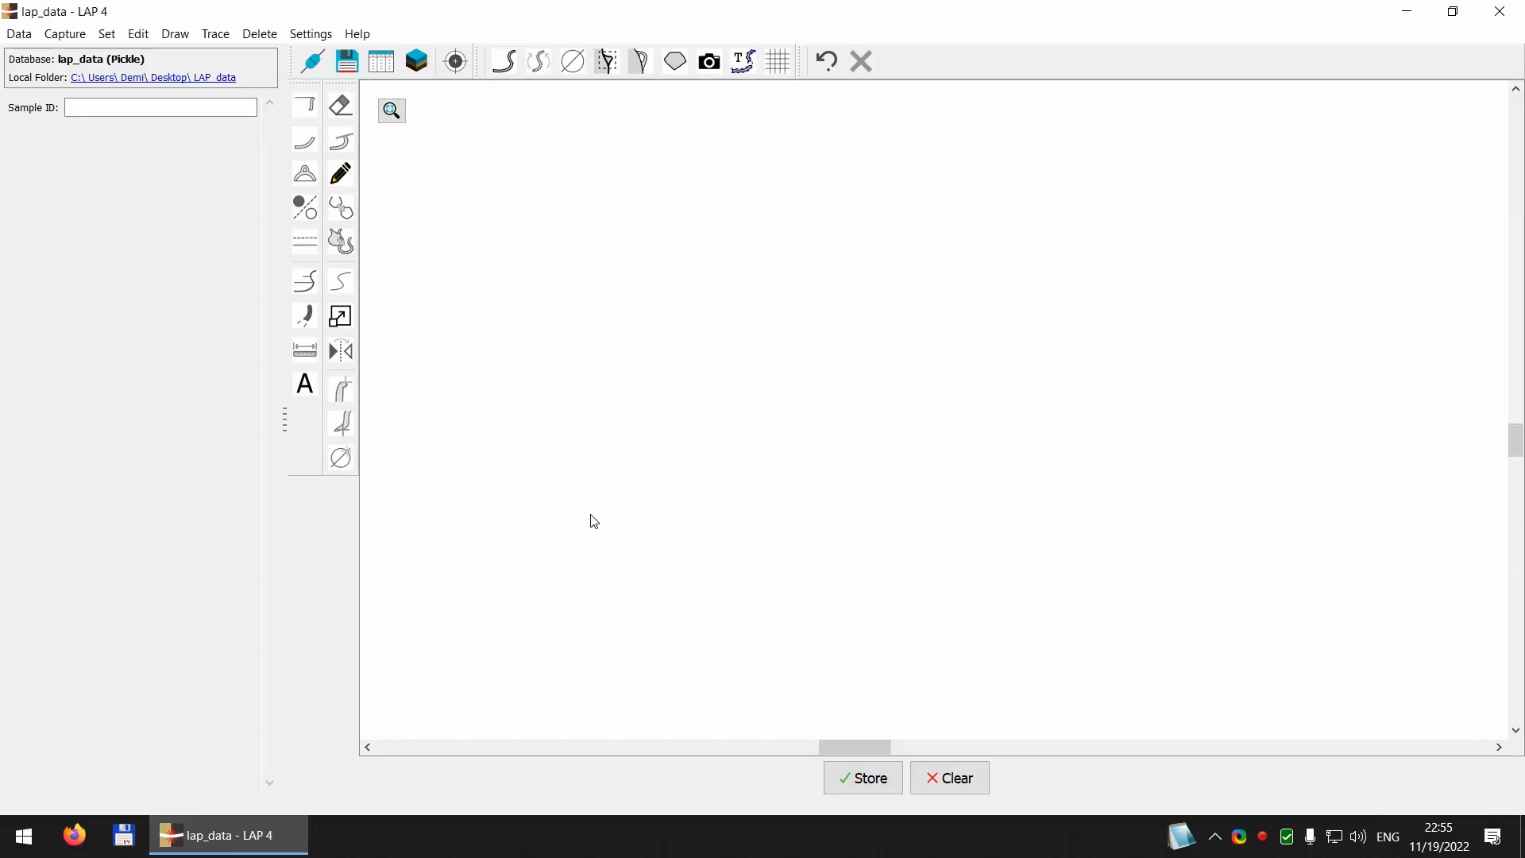
# Step: Save the database and enable automatic saving after every drawing
pyautogui.click(347, 61)
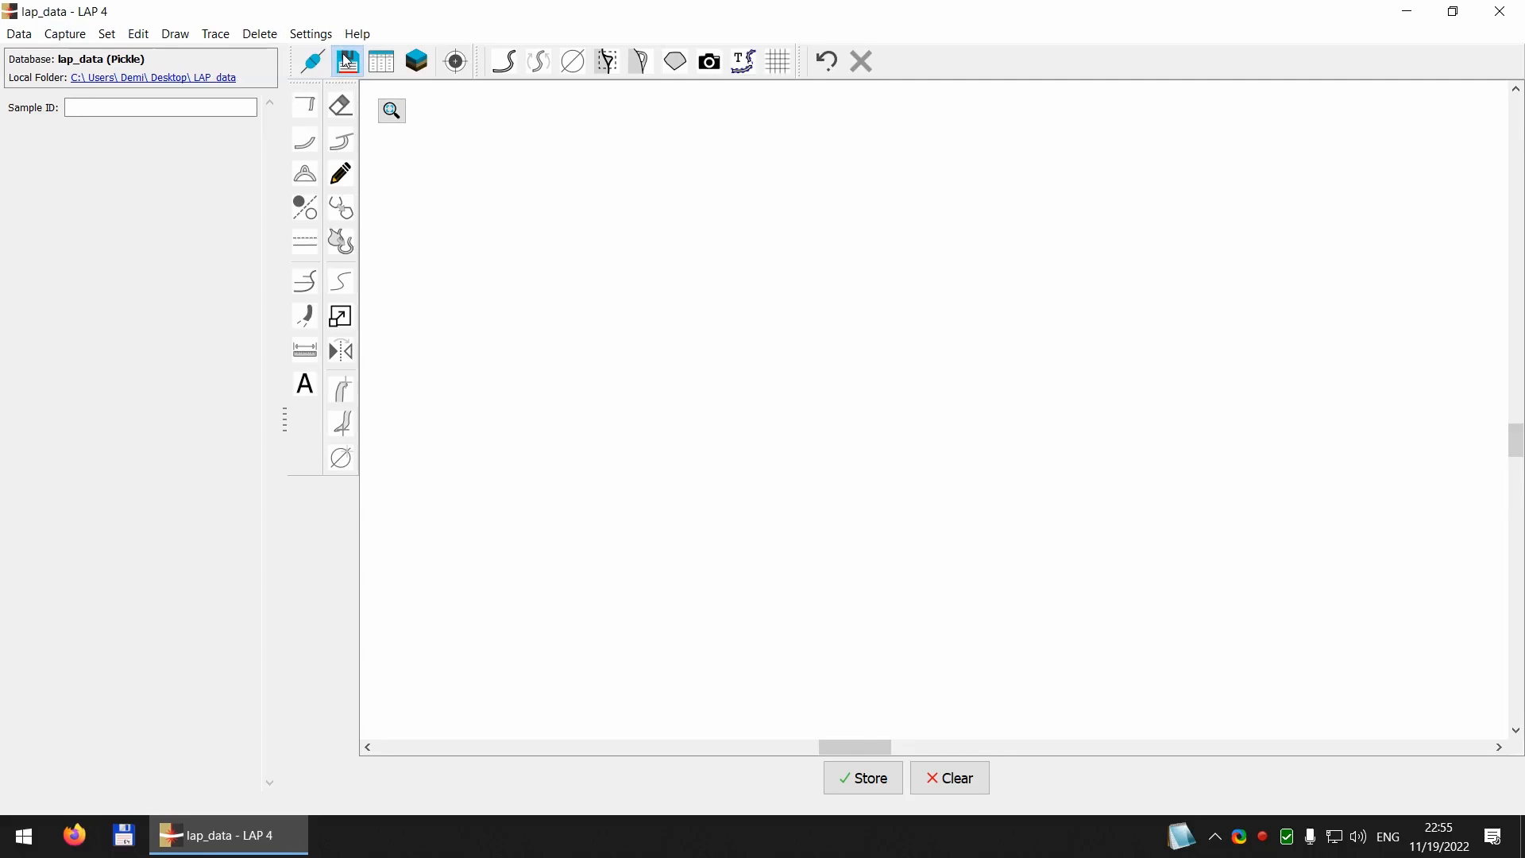
pyautogui.click(19, 34)
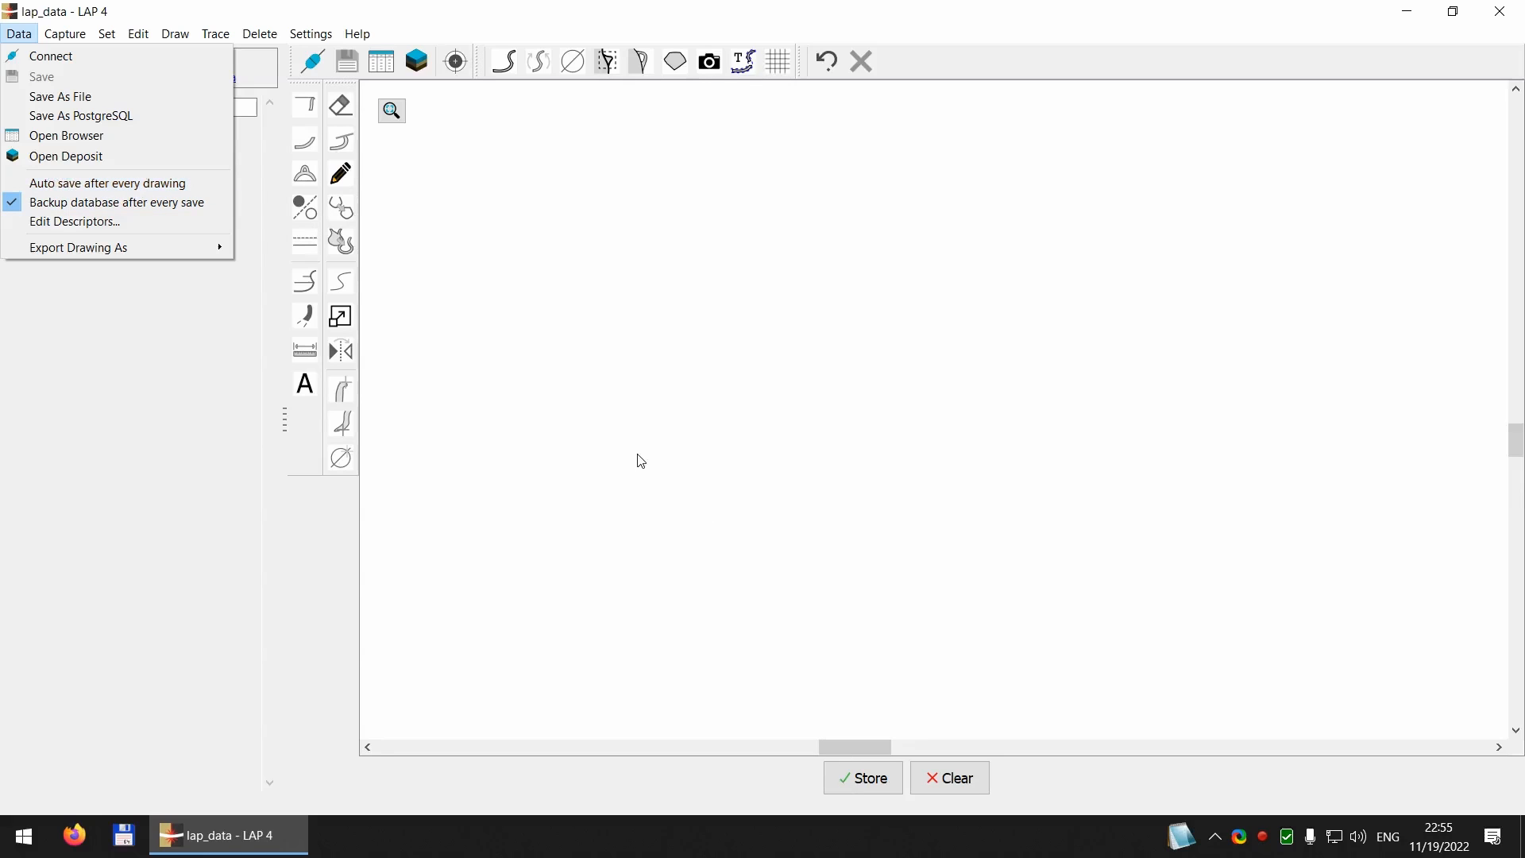
pyautogui.click(108, 184)
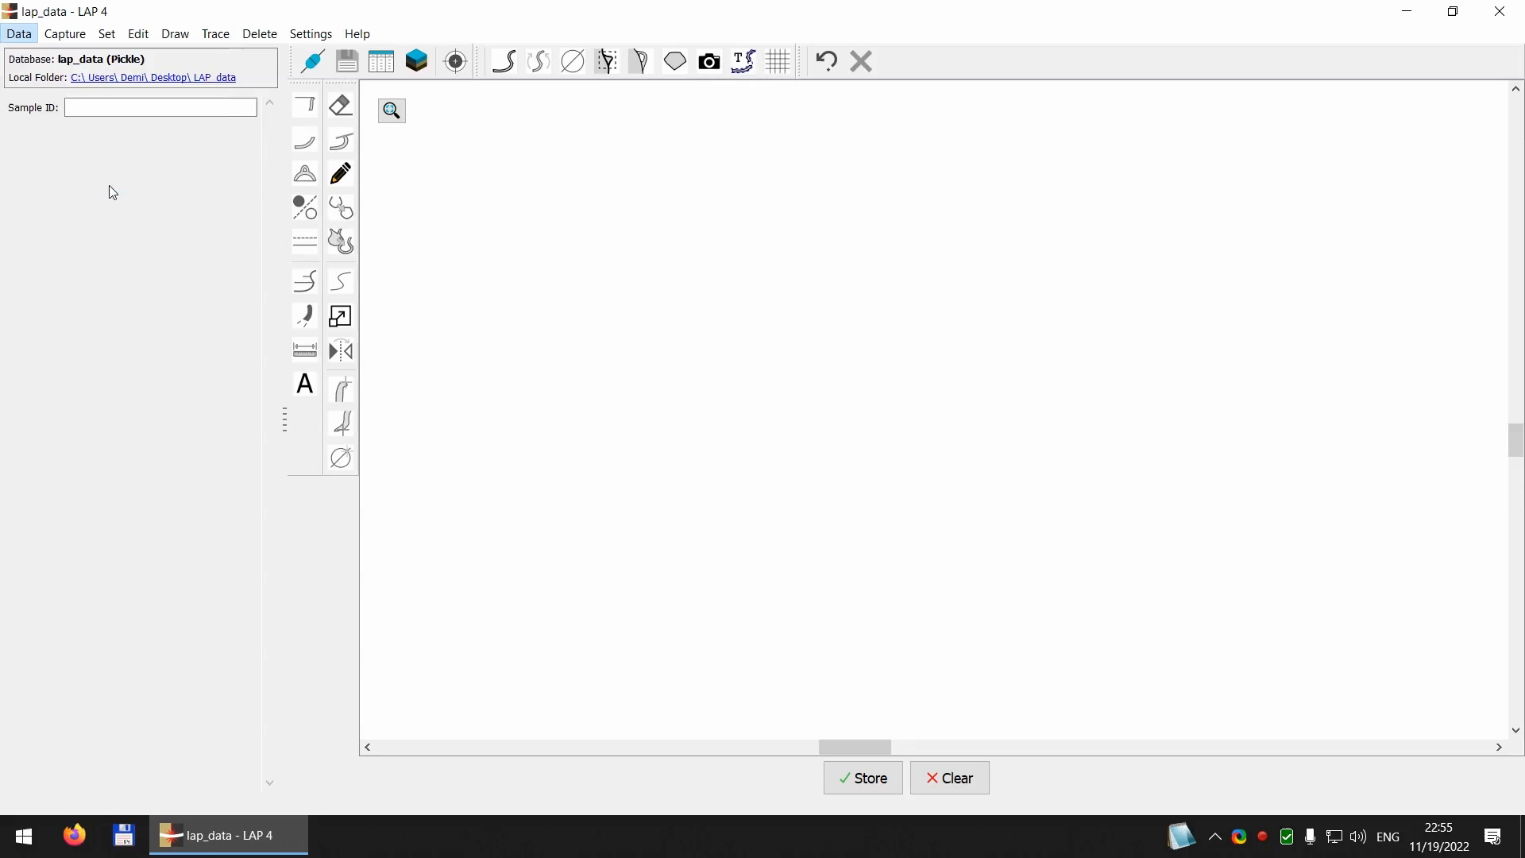
pyautogui.click(19, 33)
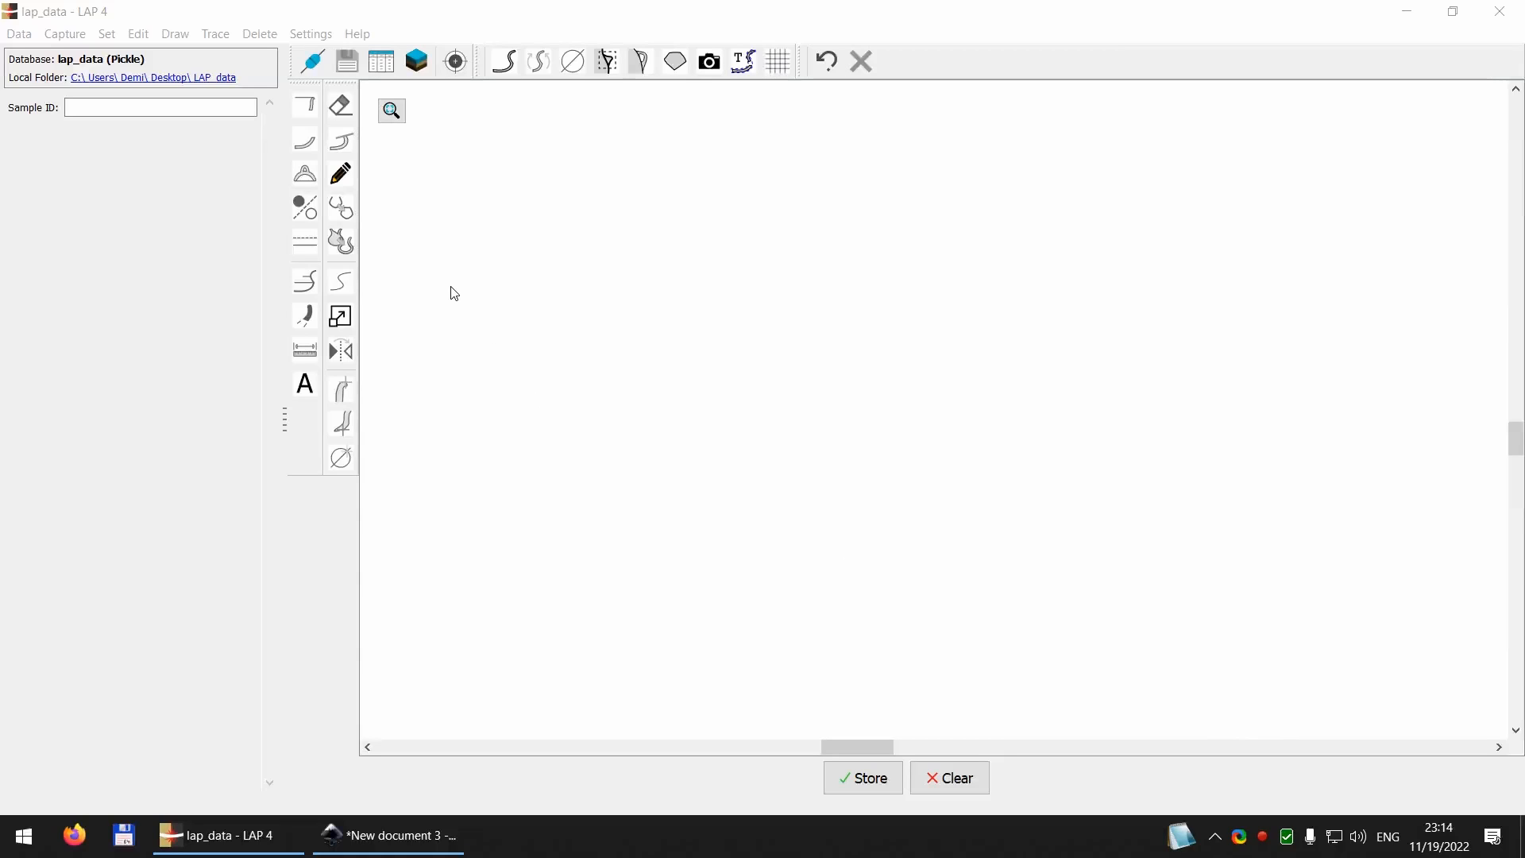
# Step: Open the database browser and examine the stored sample's reconstruction and profile fields
pyautogui.click(381, 63)
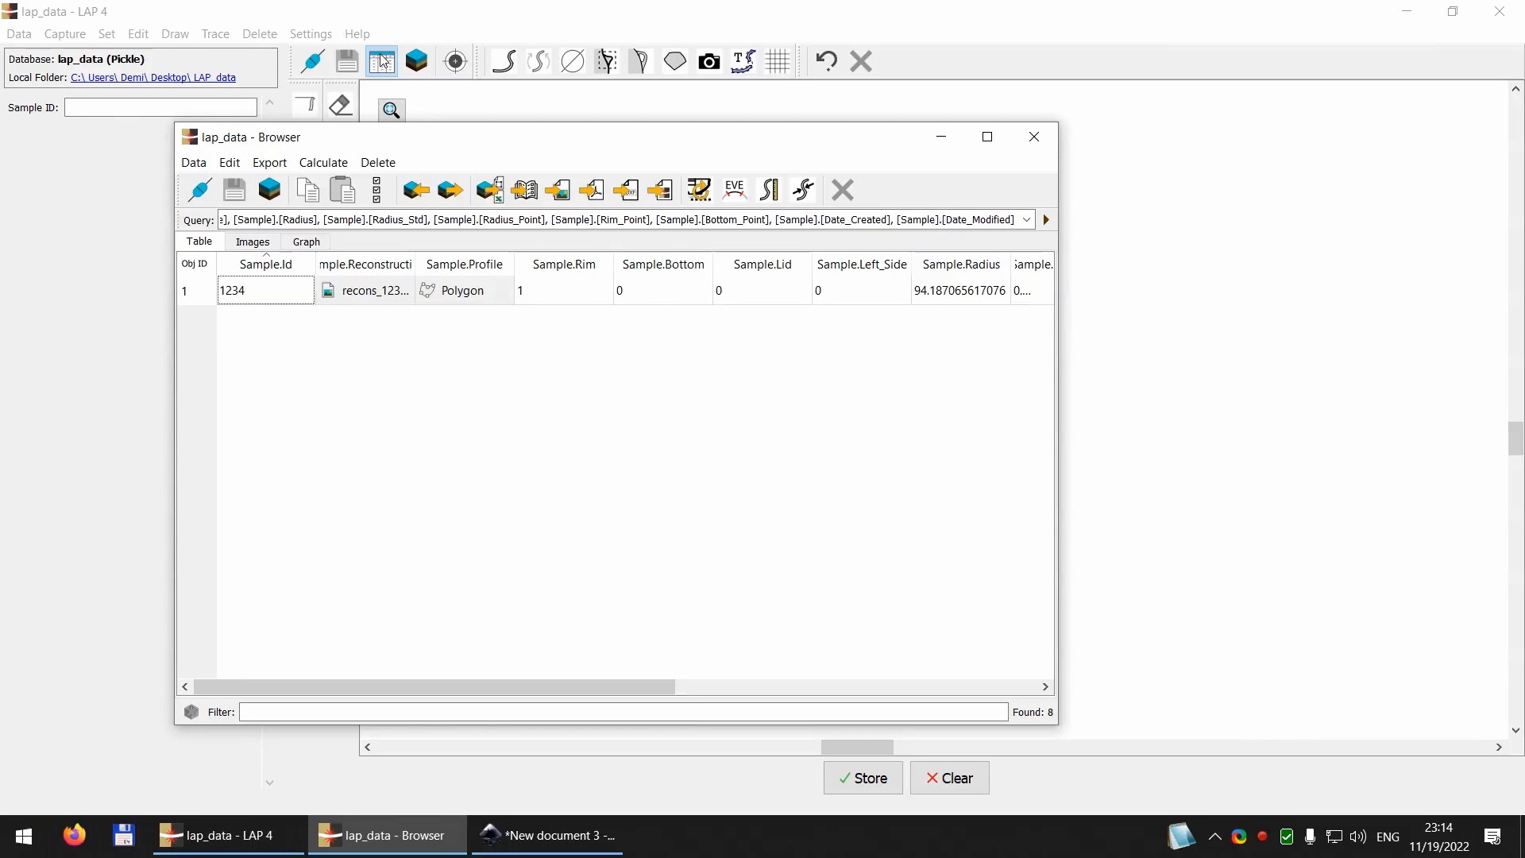
pyautogui.moveTo(412, 139); pyautogui.dragTo(359, 187)
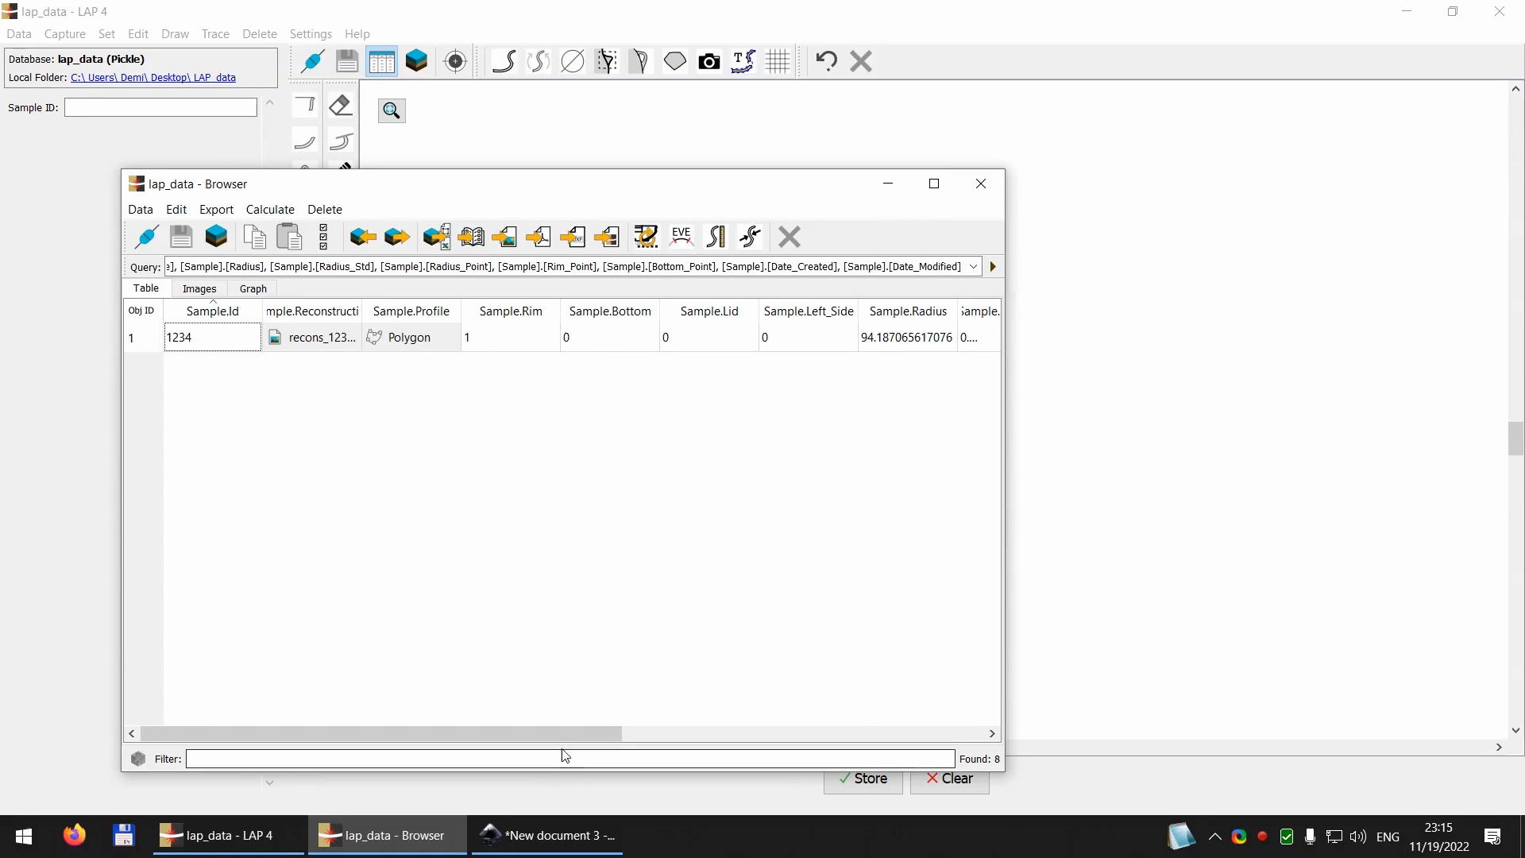
pyautogui.moveTo(550, 729); pyautogui.dragTo(283, 743)
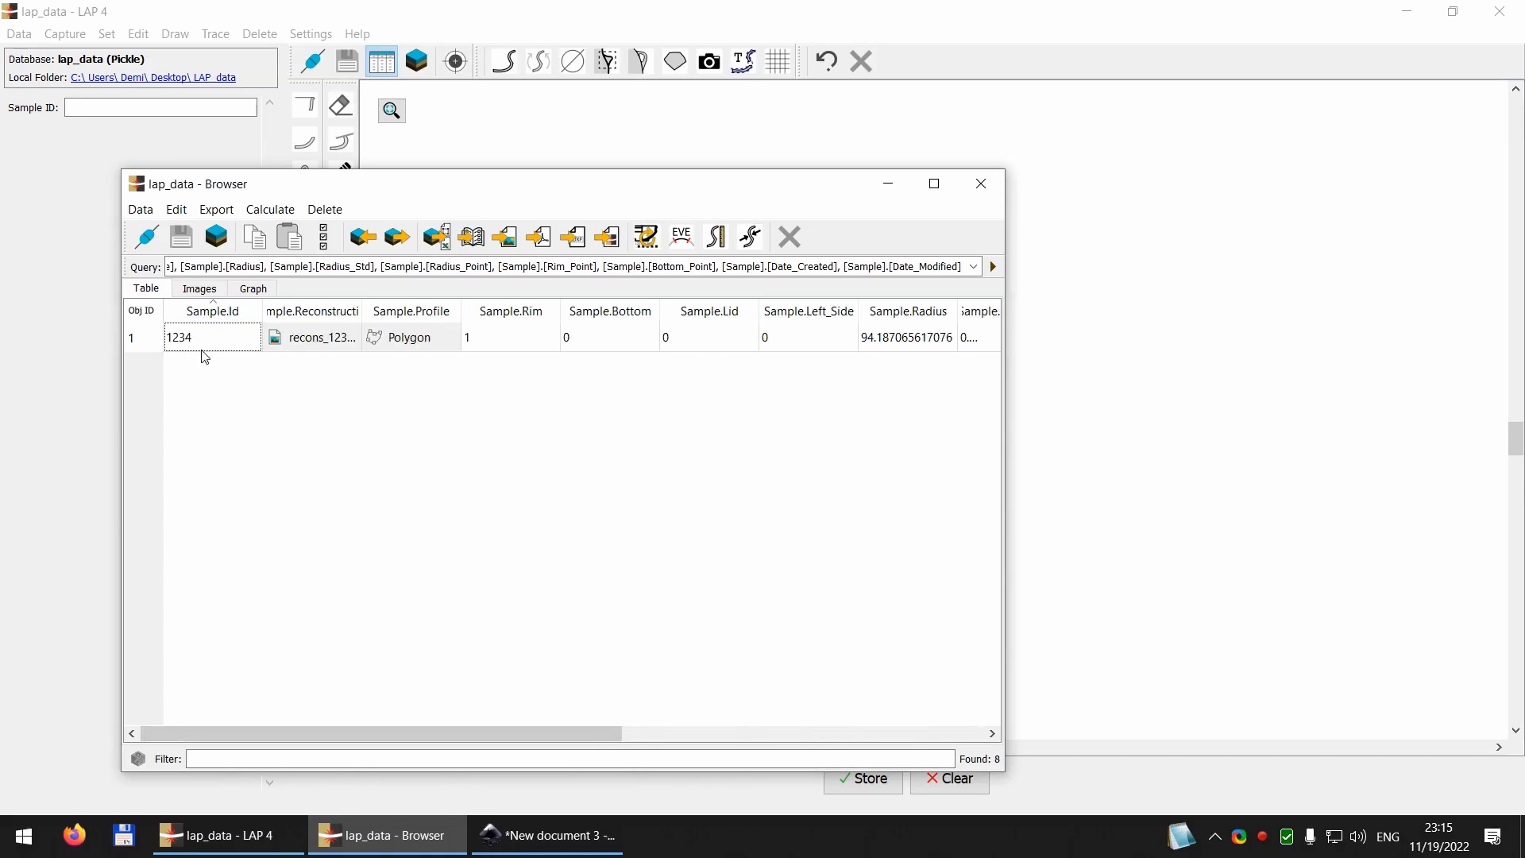
pyautogui.click(307, 342)
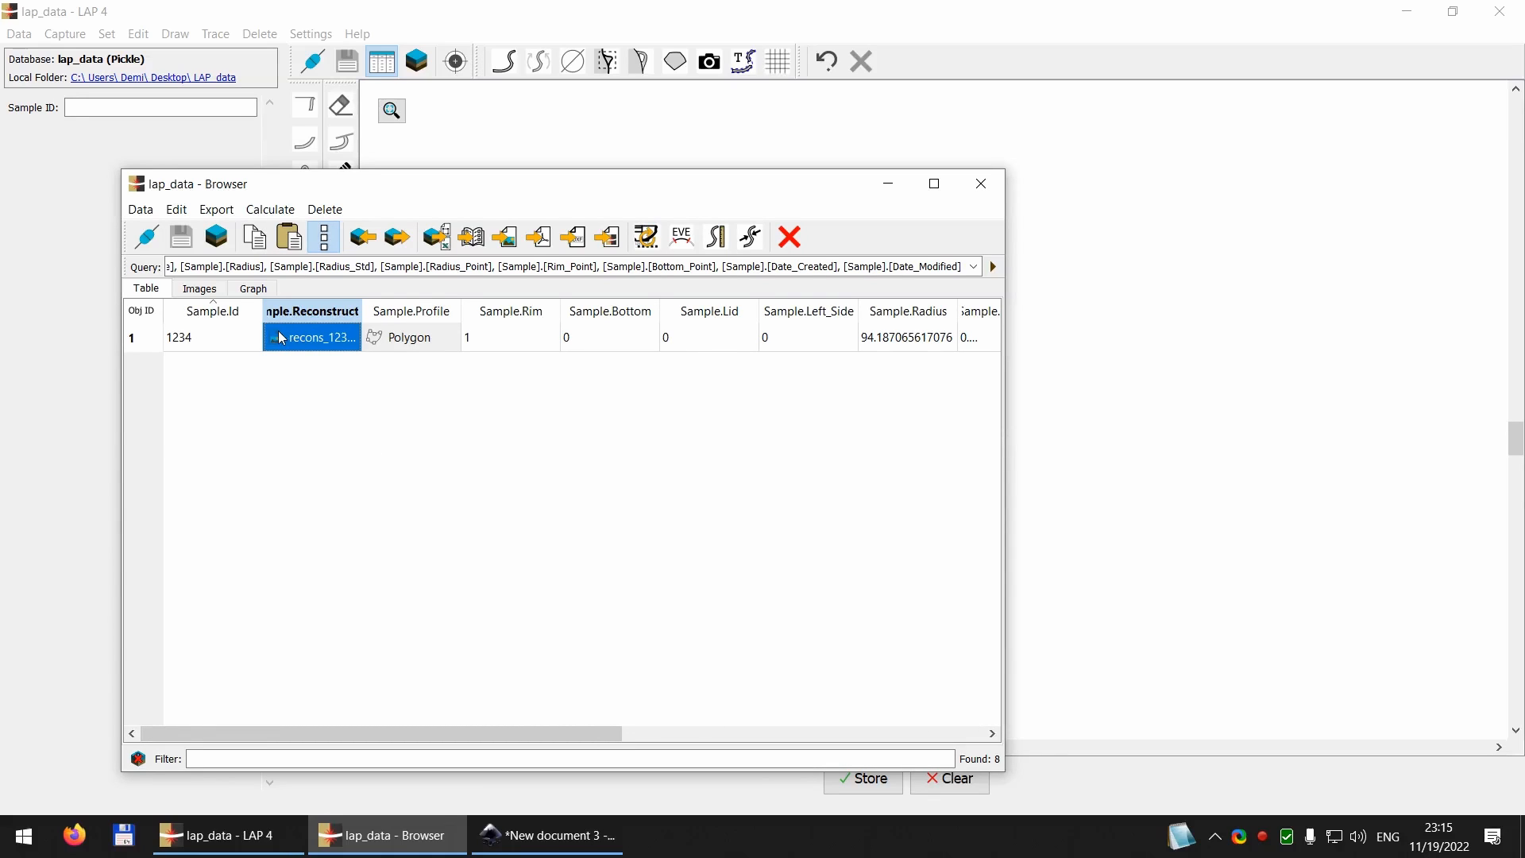
pyautogui.click(392, 342)
pyautogui.click(324, 345)
pyautogui.click(412, 343)
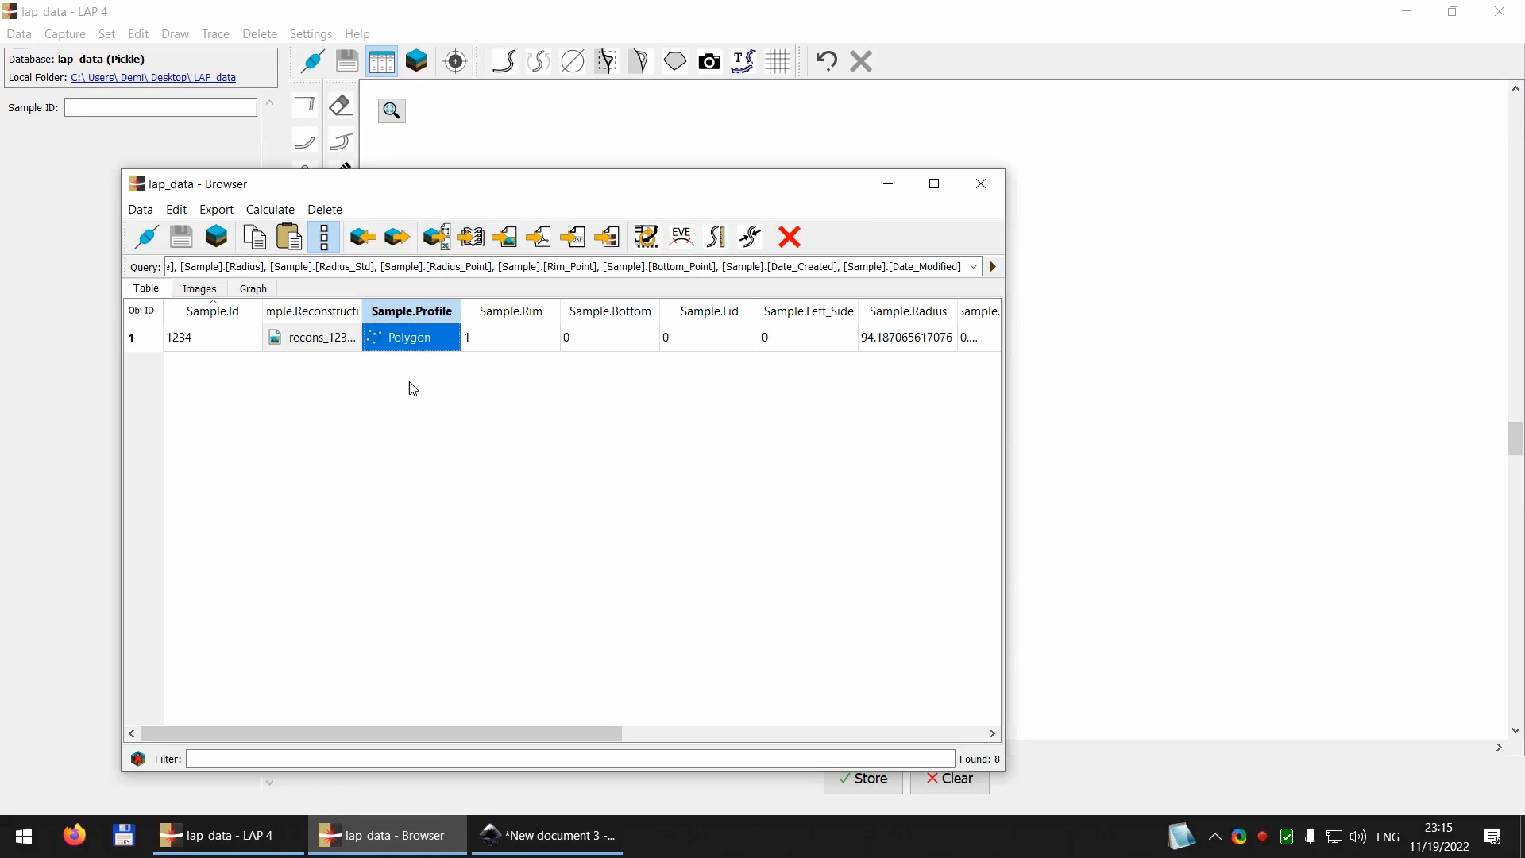
# Step: Copy the sample's profile polygon from the database browser and paste it into a new Notepad2 document with word wrap on
pyautogui.click(253, 242)
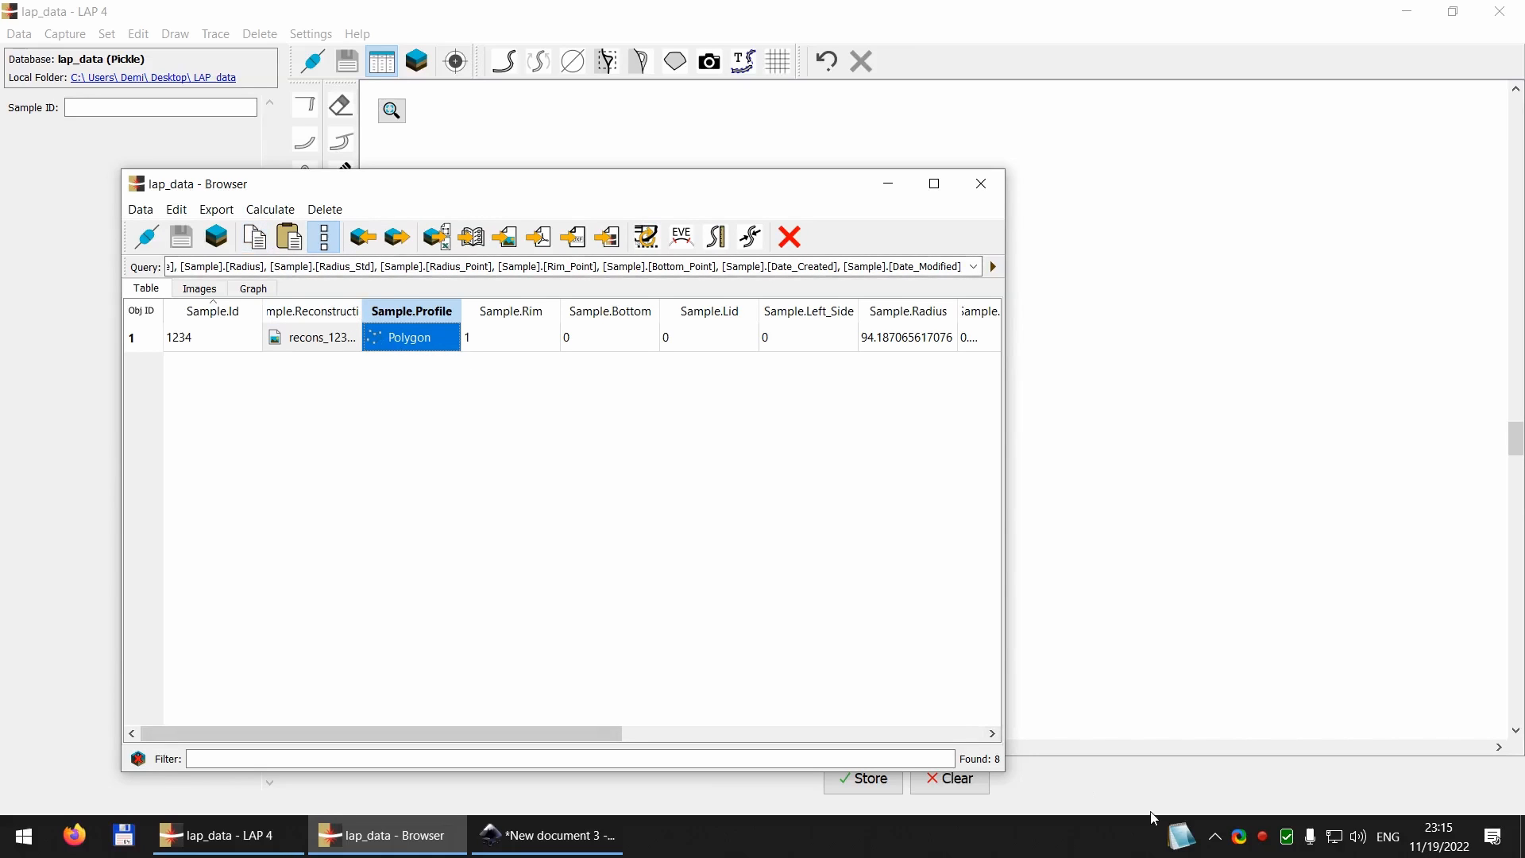
pyautogui.click(1180, 834)
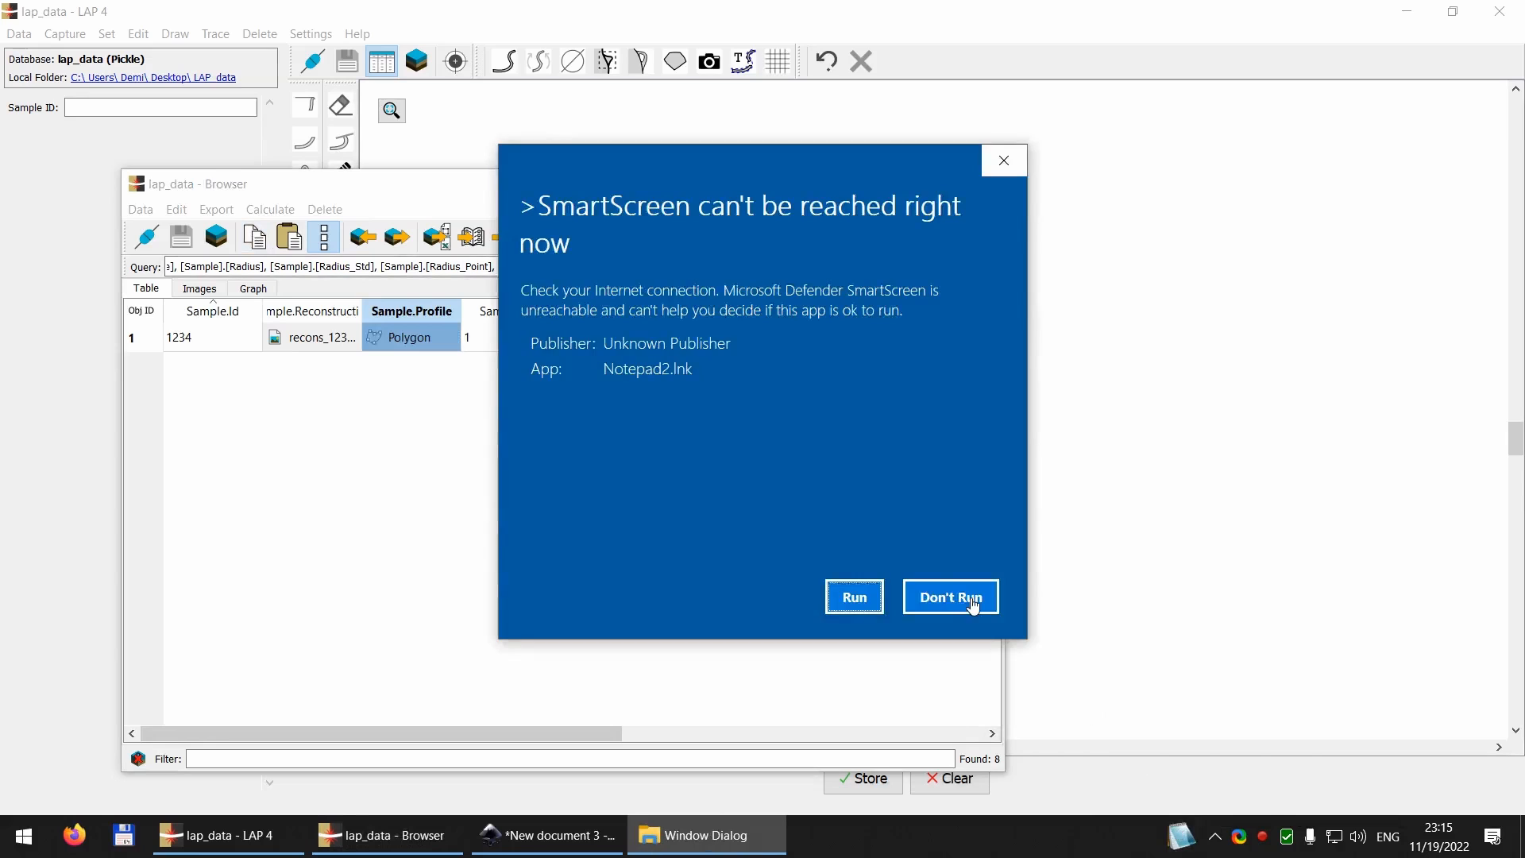
pyautogui.click(848, 602)
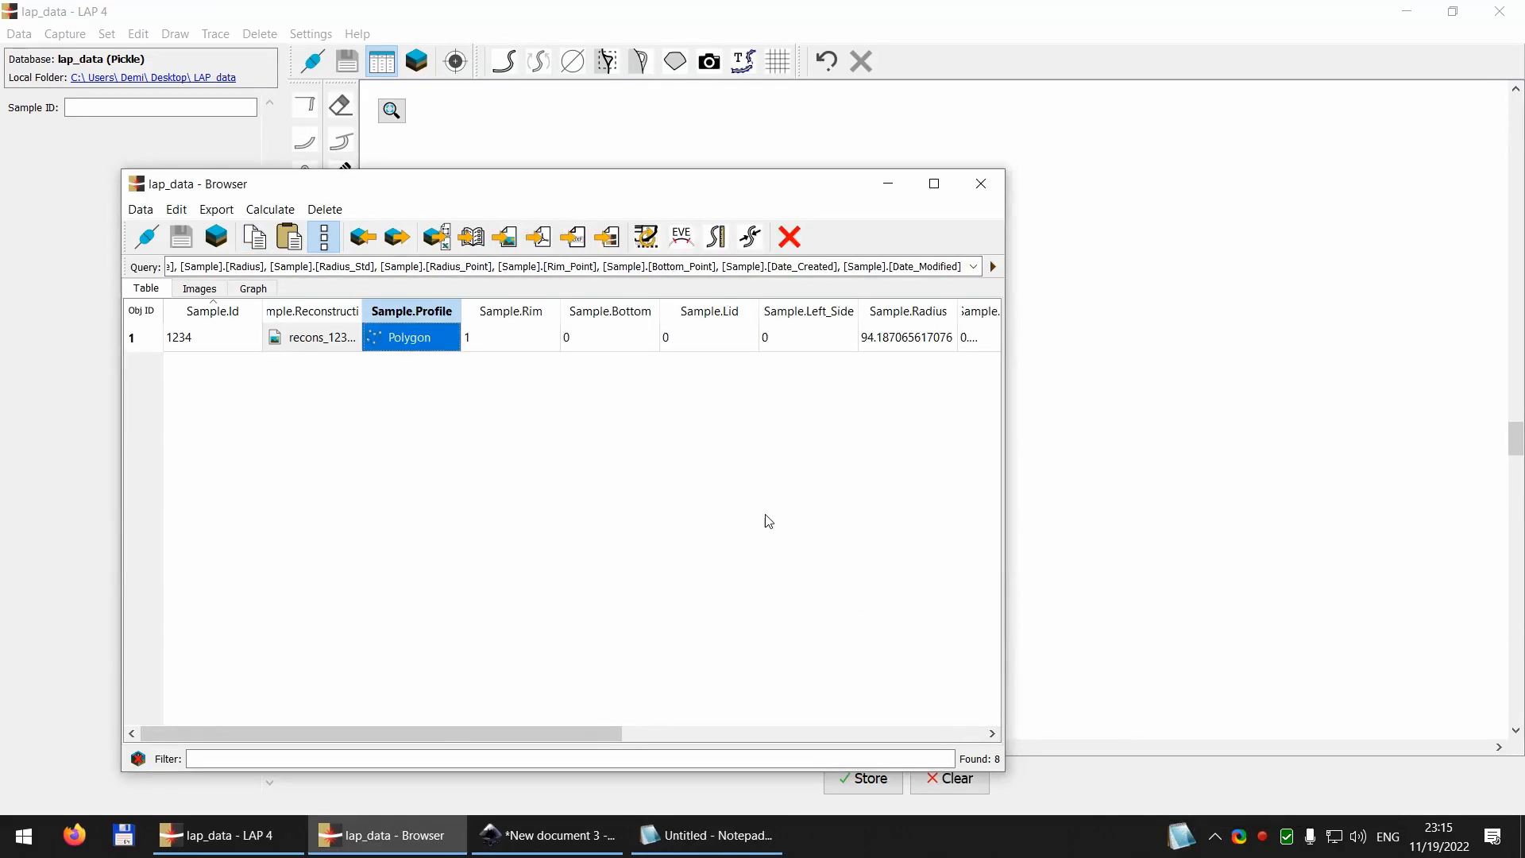
pyautogui.click(752, 830)
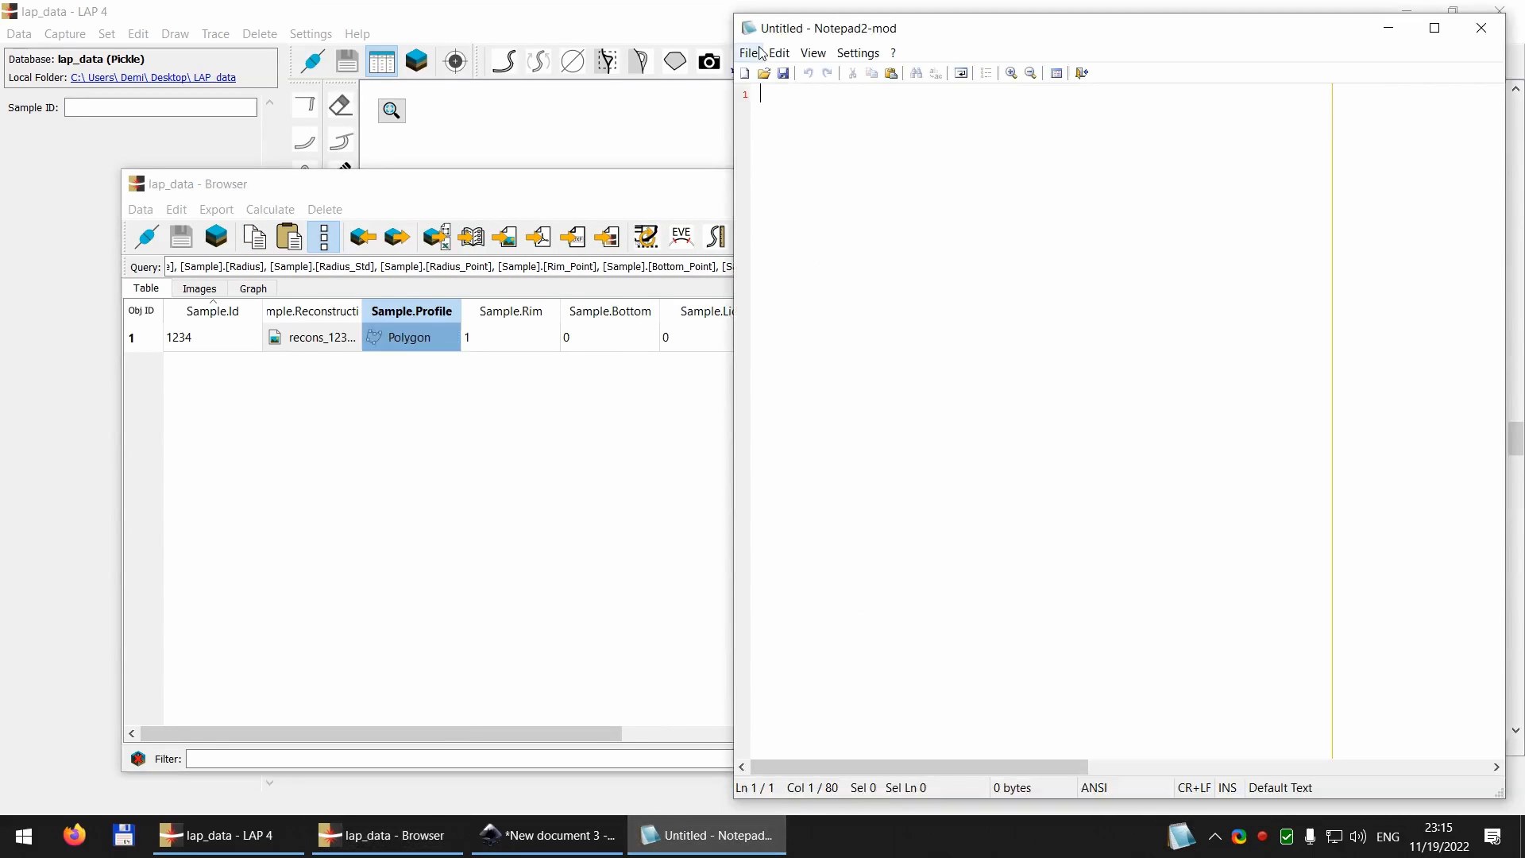
pyautogui.click(891, 73)
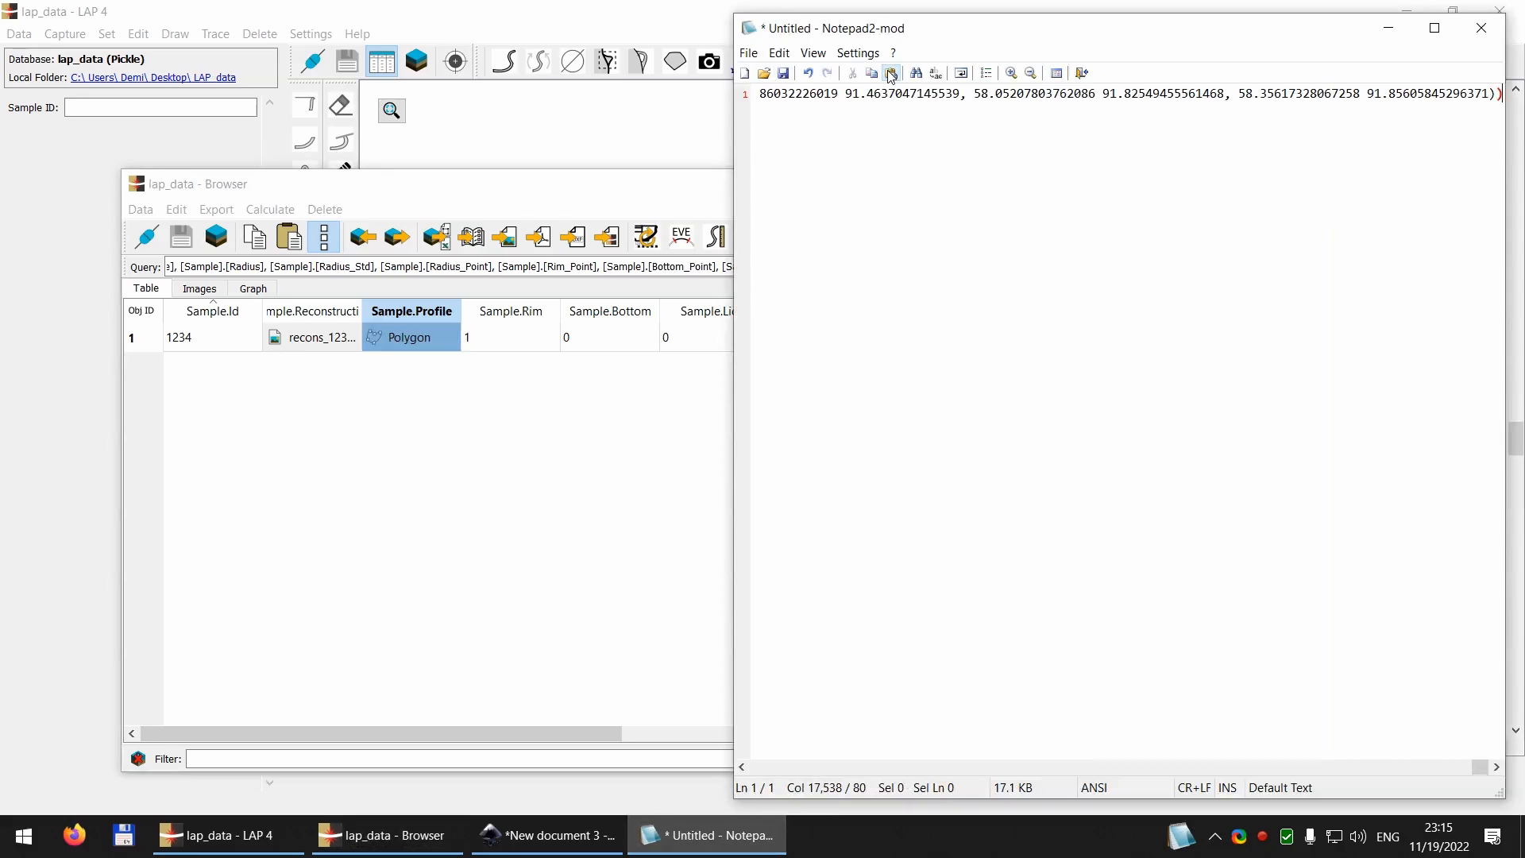
pyautogui.click(964, 74)
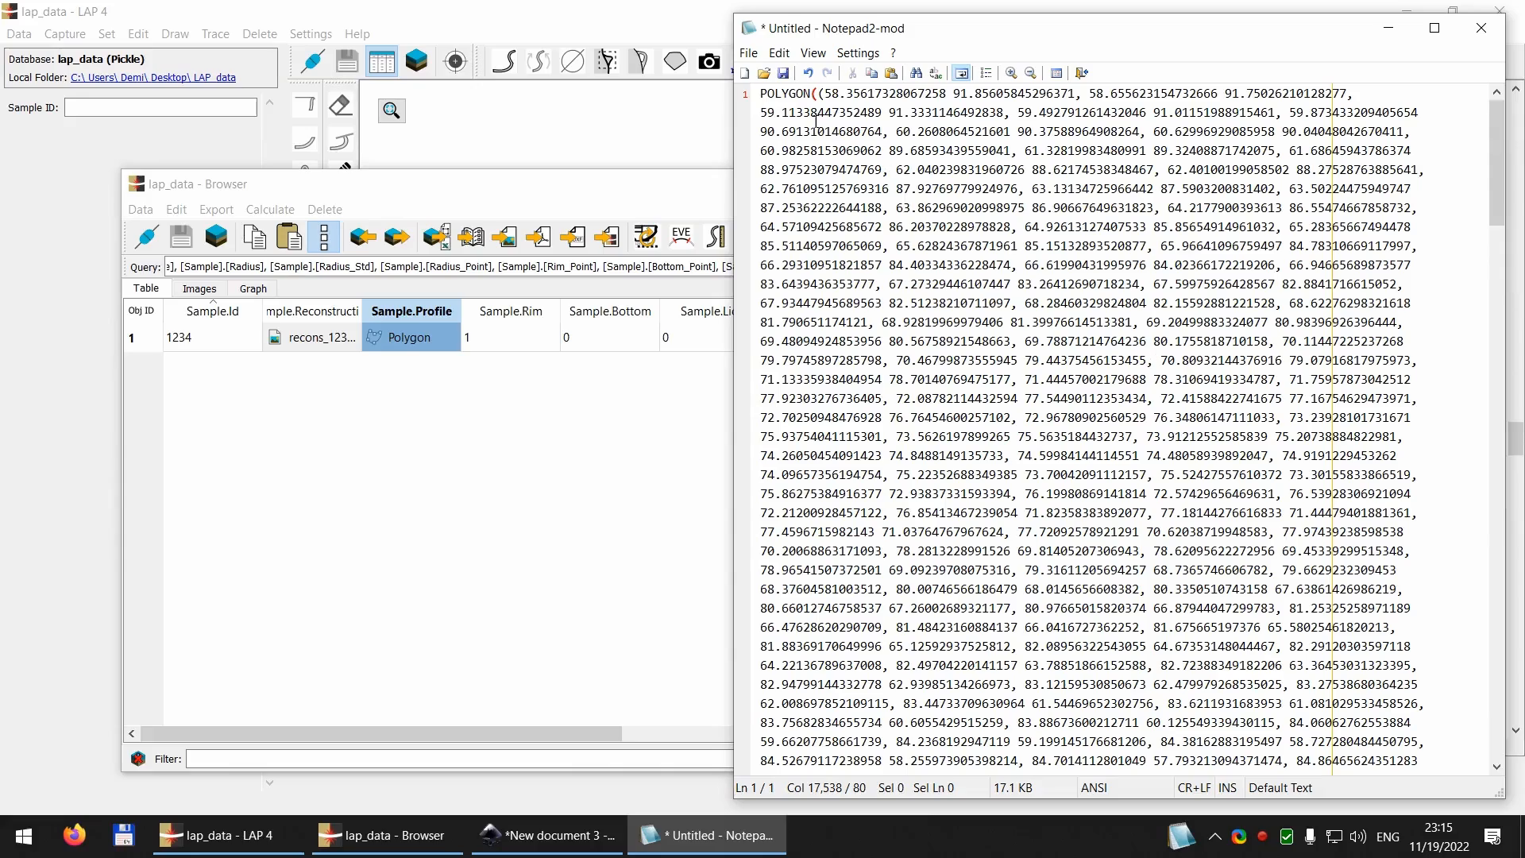
# Step: Examine the pasted POLYGON keyword and its coordinate list, and close the text document without saving it
pyautogui.moveTo(812, 93); pyautogui.dragTo(760, 92)
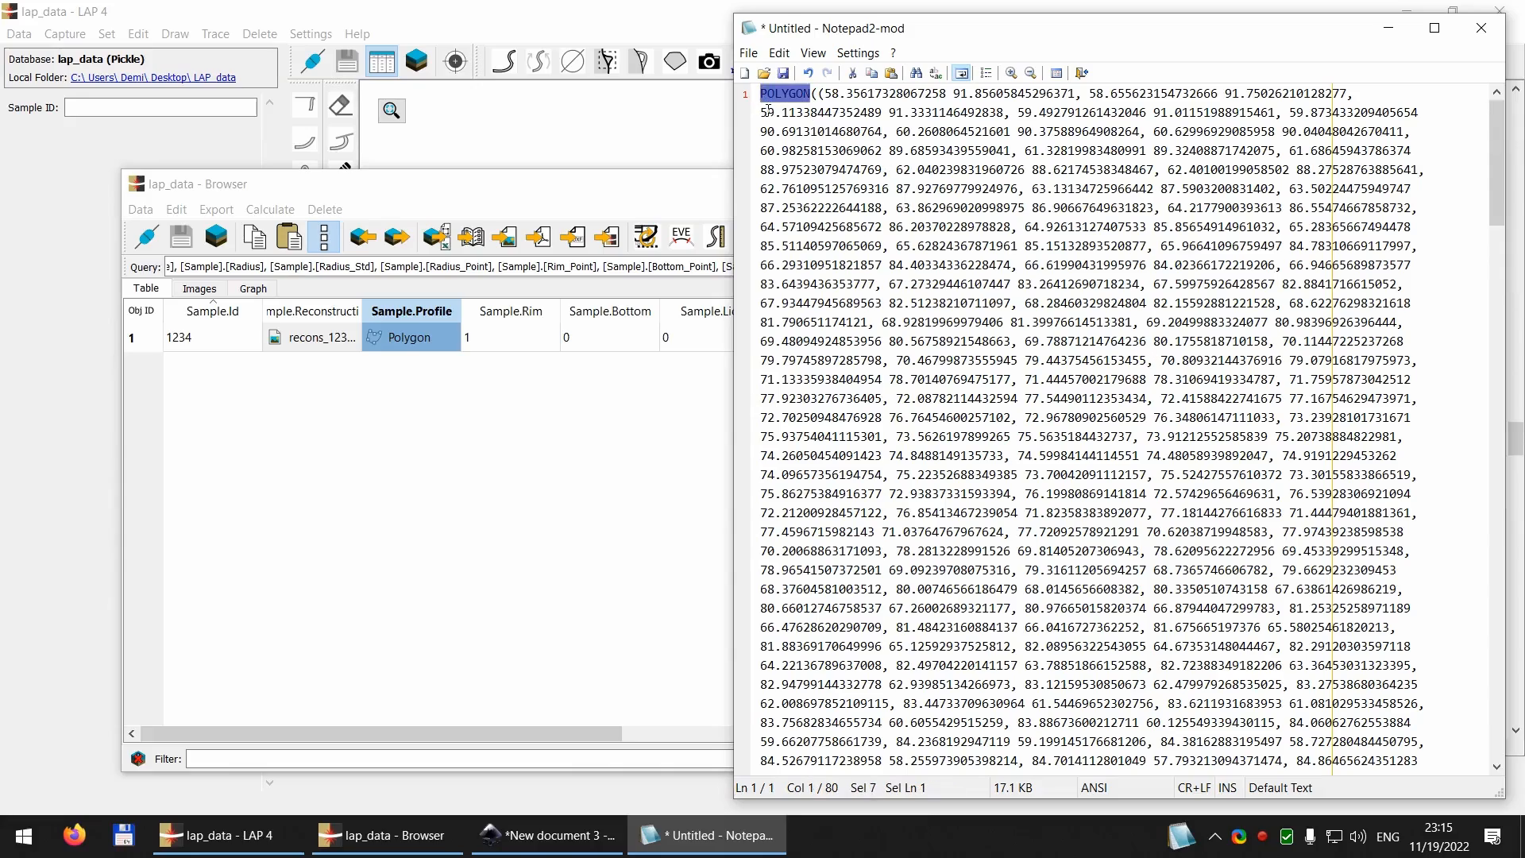
pyautogui.click(776, 93)
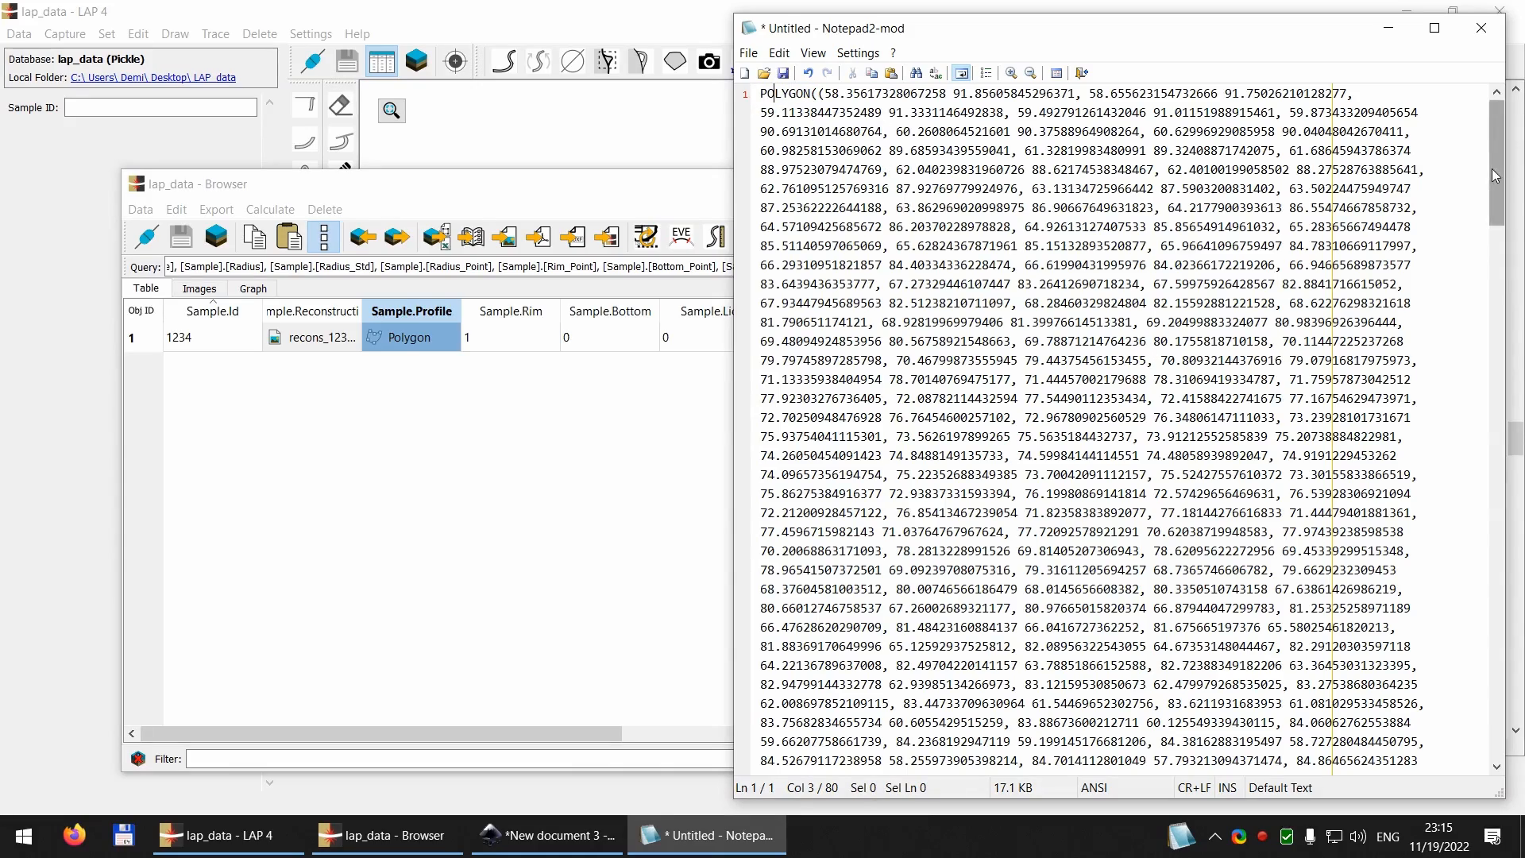
pyautogui.moveTo(1496, 162); pyautogui.dragTo(747, 125)
pyautogui.moveTo(978, 45); pyautogui.dragTo(860, 56)
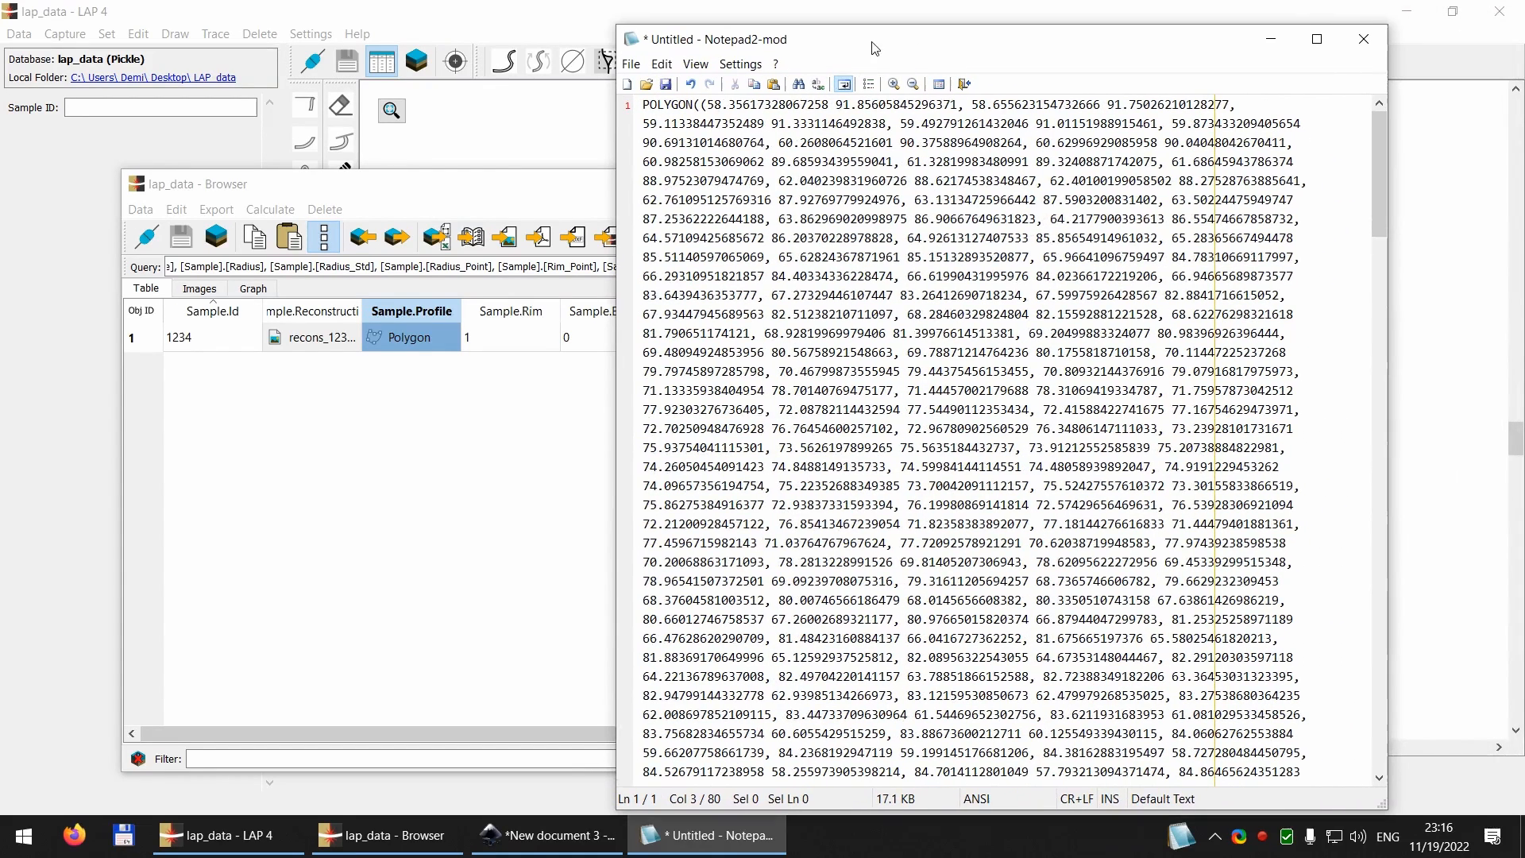
pyautogui.click(1362, 40)
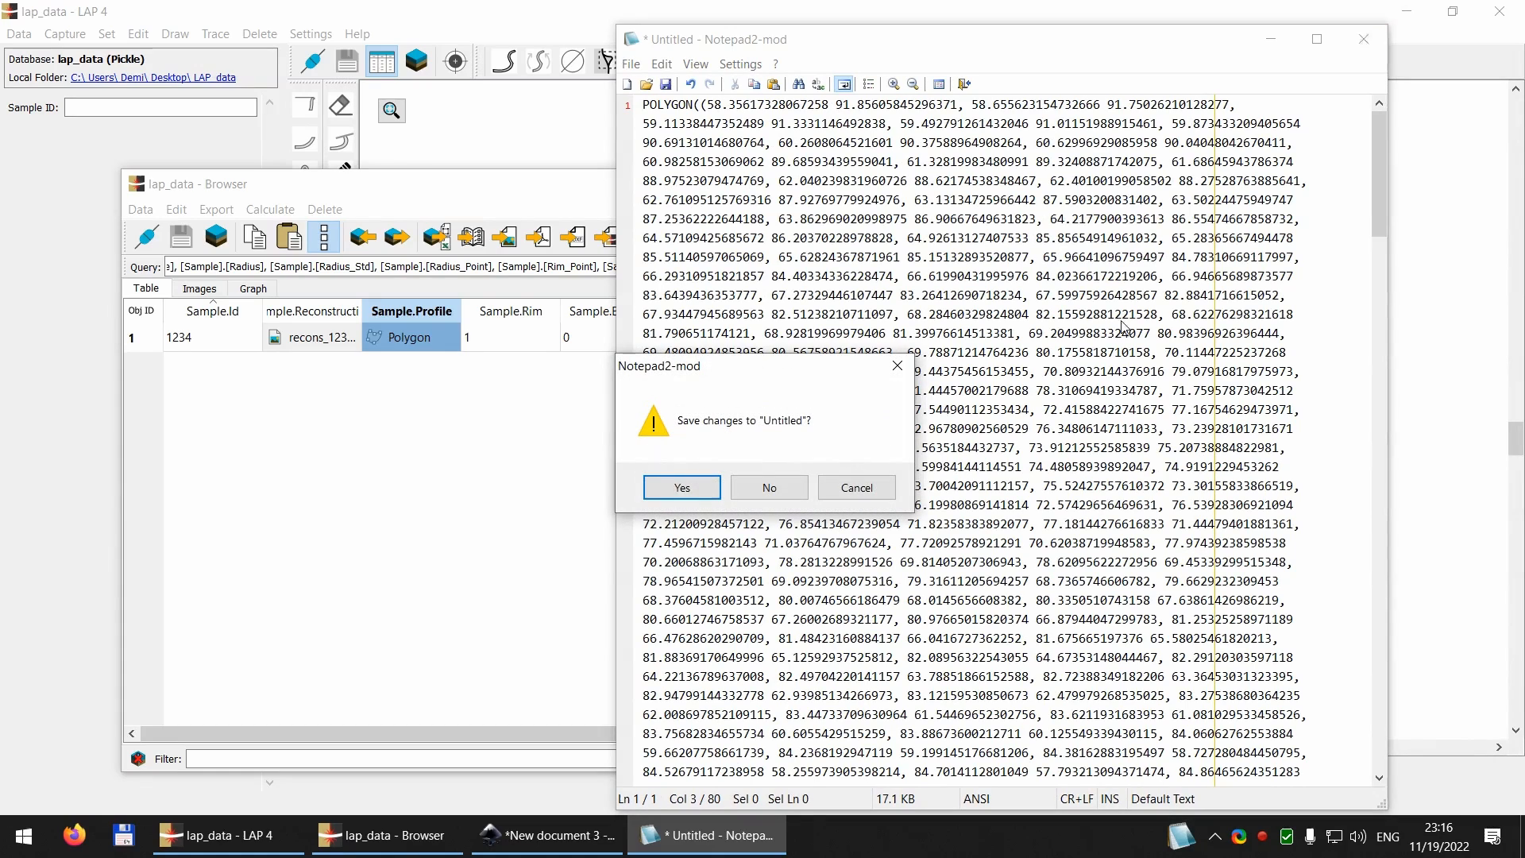
pyautogui.click(768, 487)
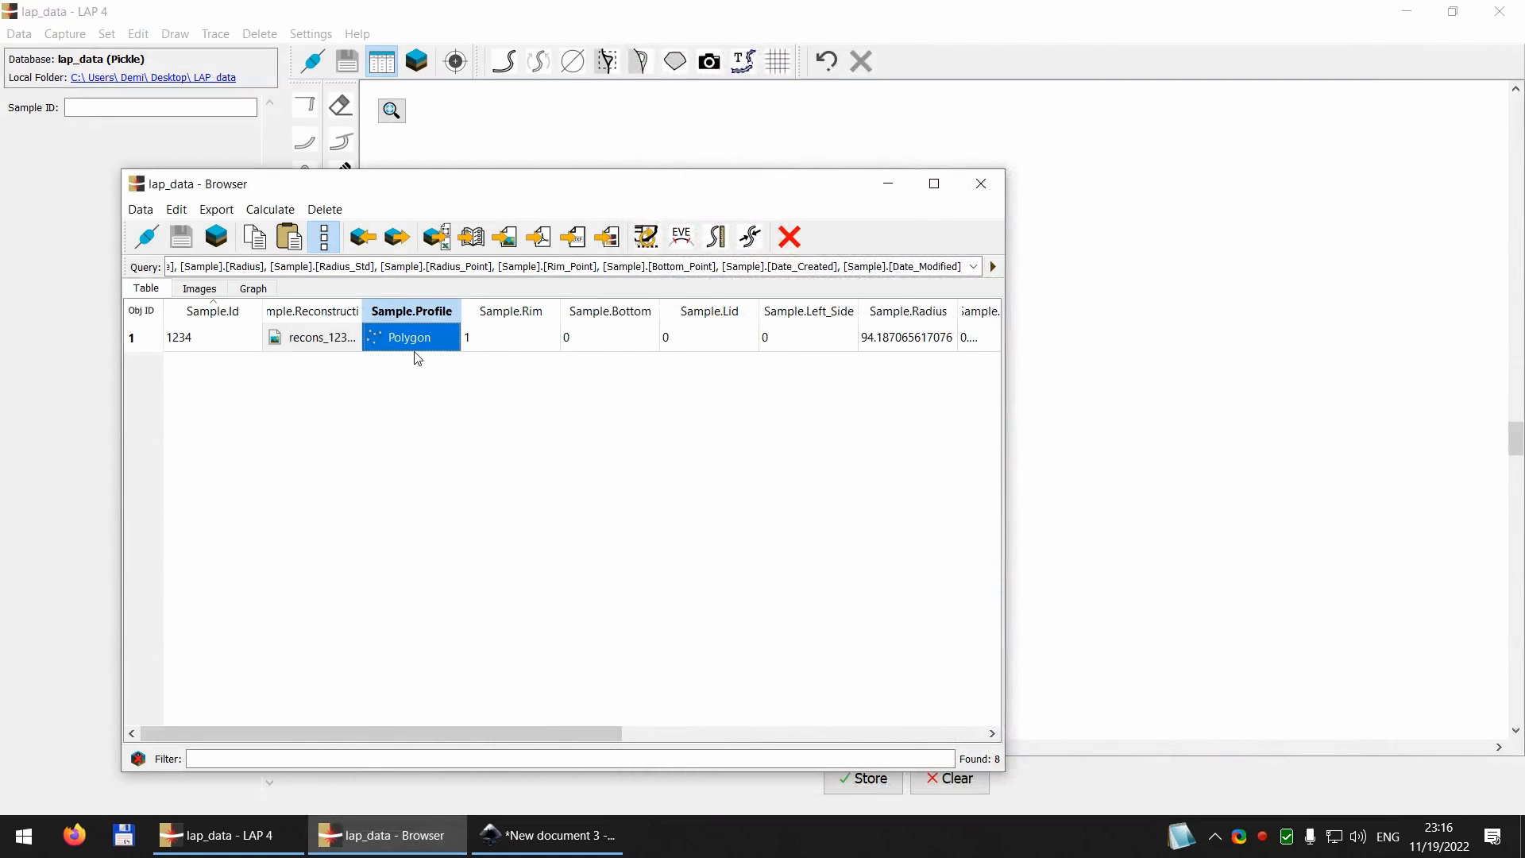
# Step: Examine the Rim and Radius fields of the stored sample in the database browser
pyautogui.click(461, 360)
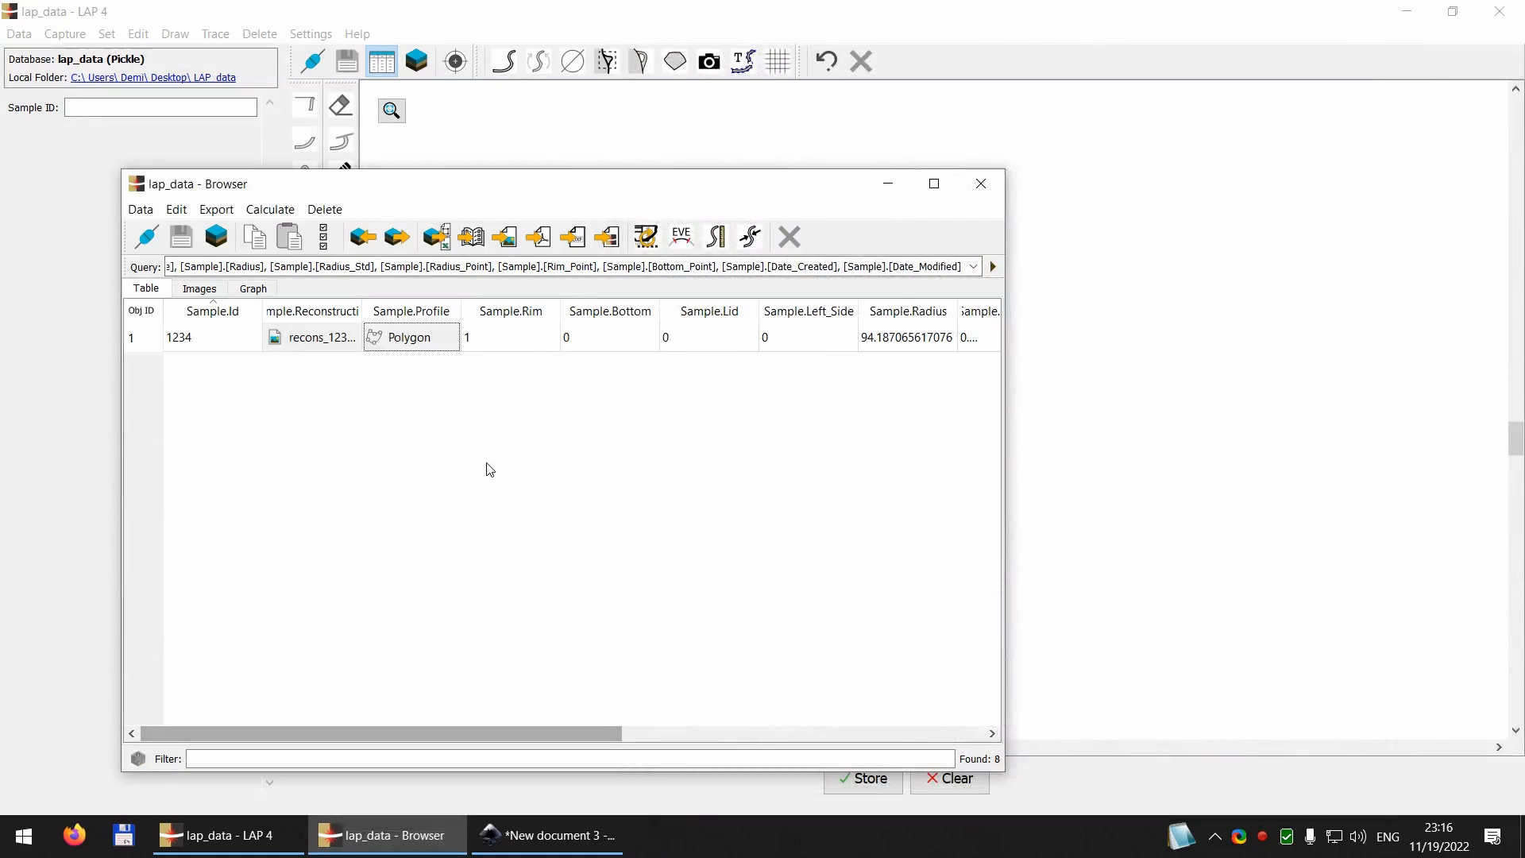
pyautogui.click(518, 348)
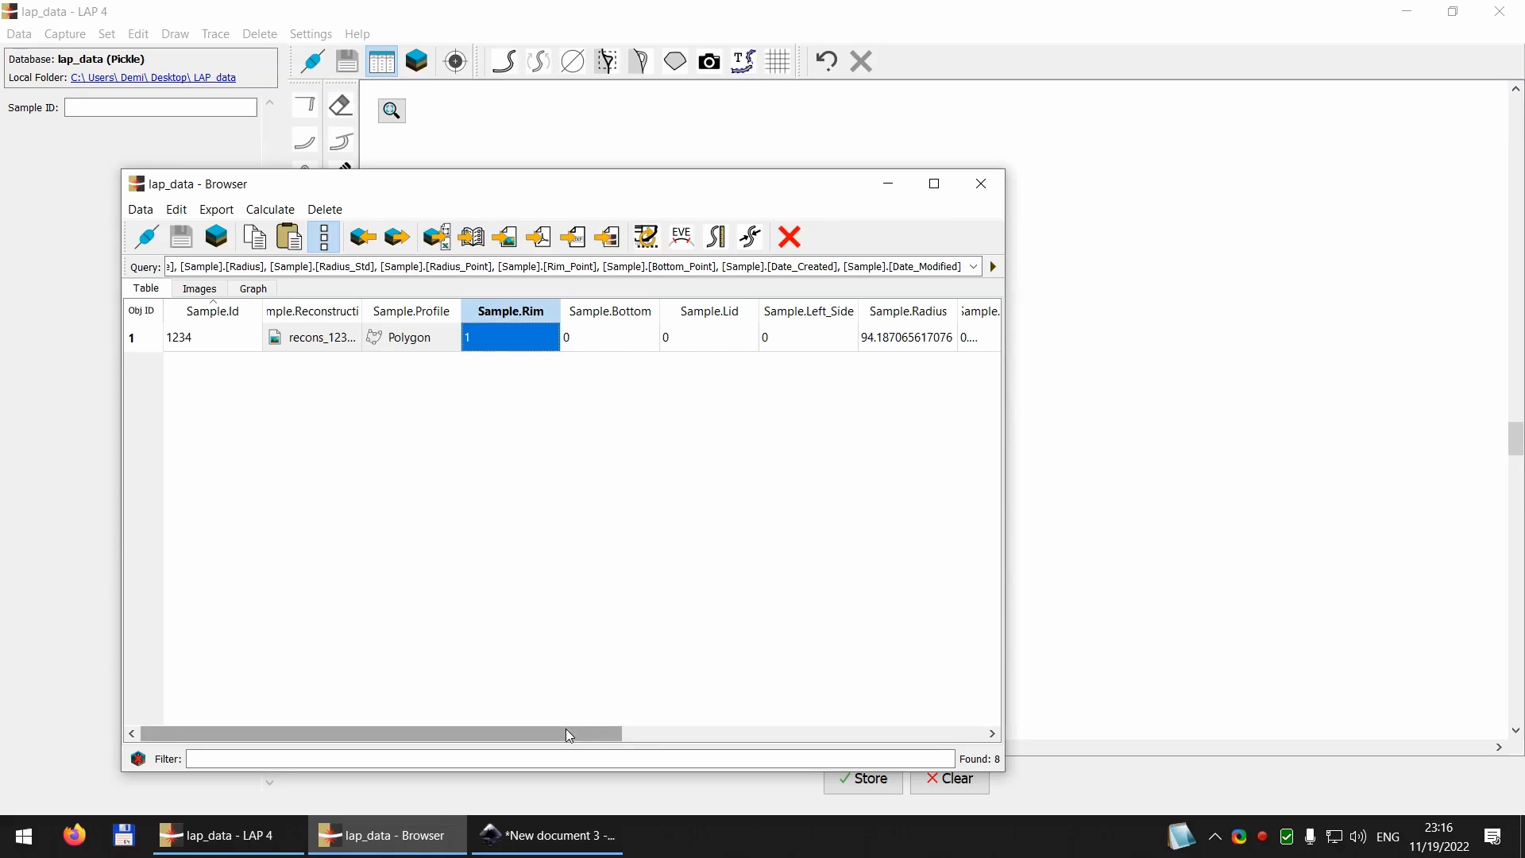
pyautogui.click(914, 339)
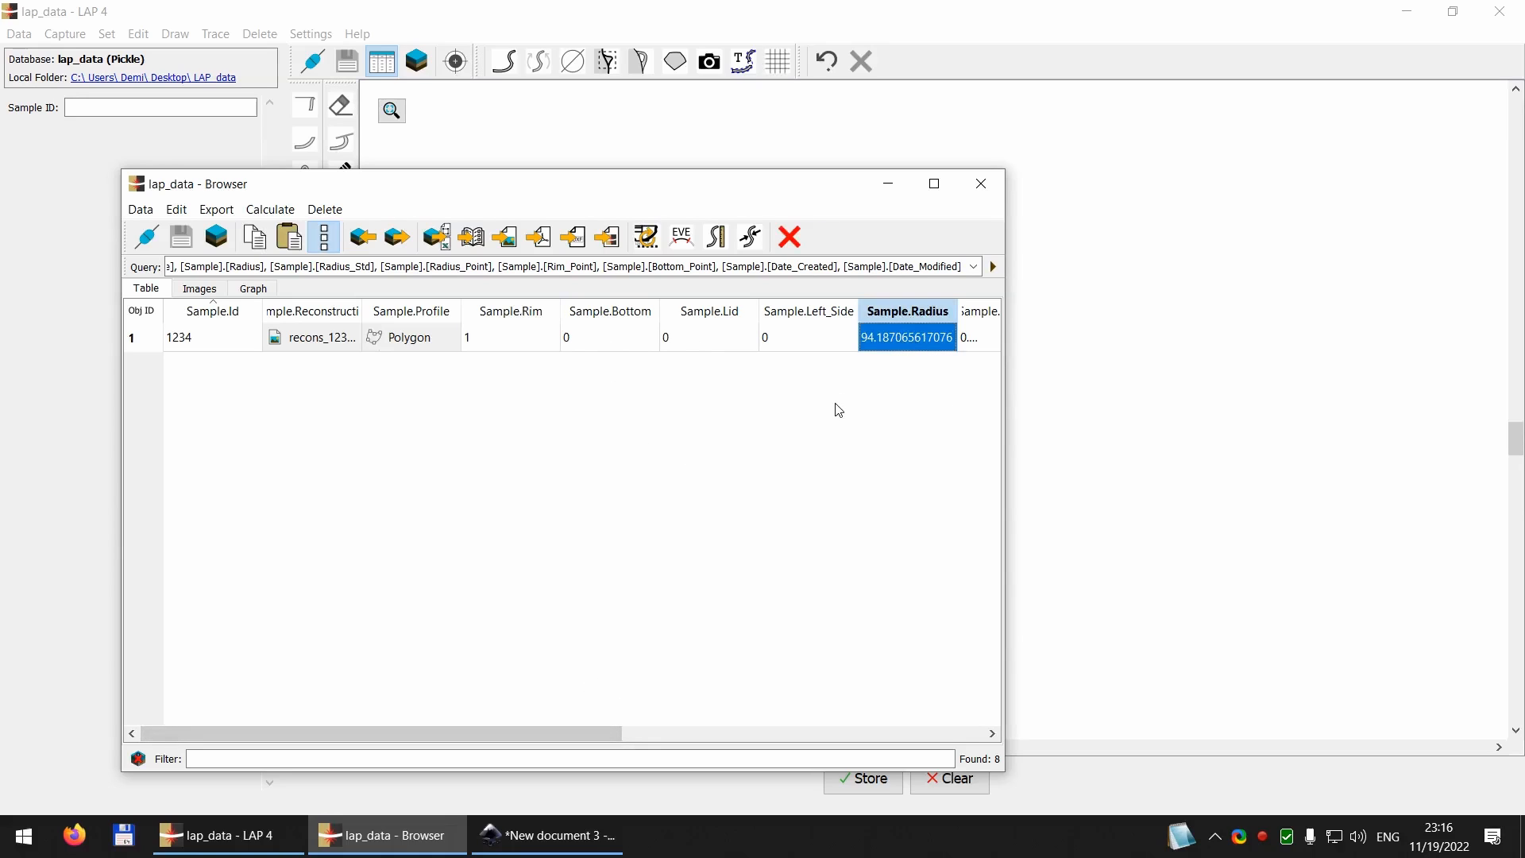
pyautogui.click(879, 385)
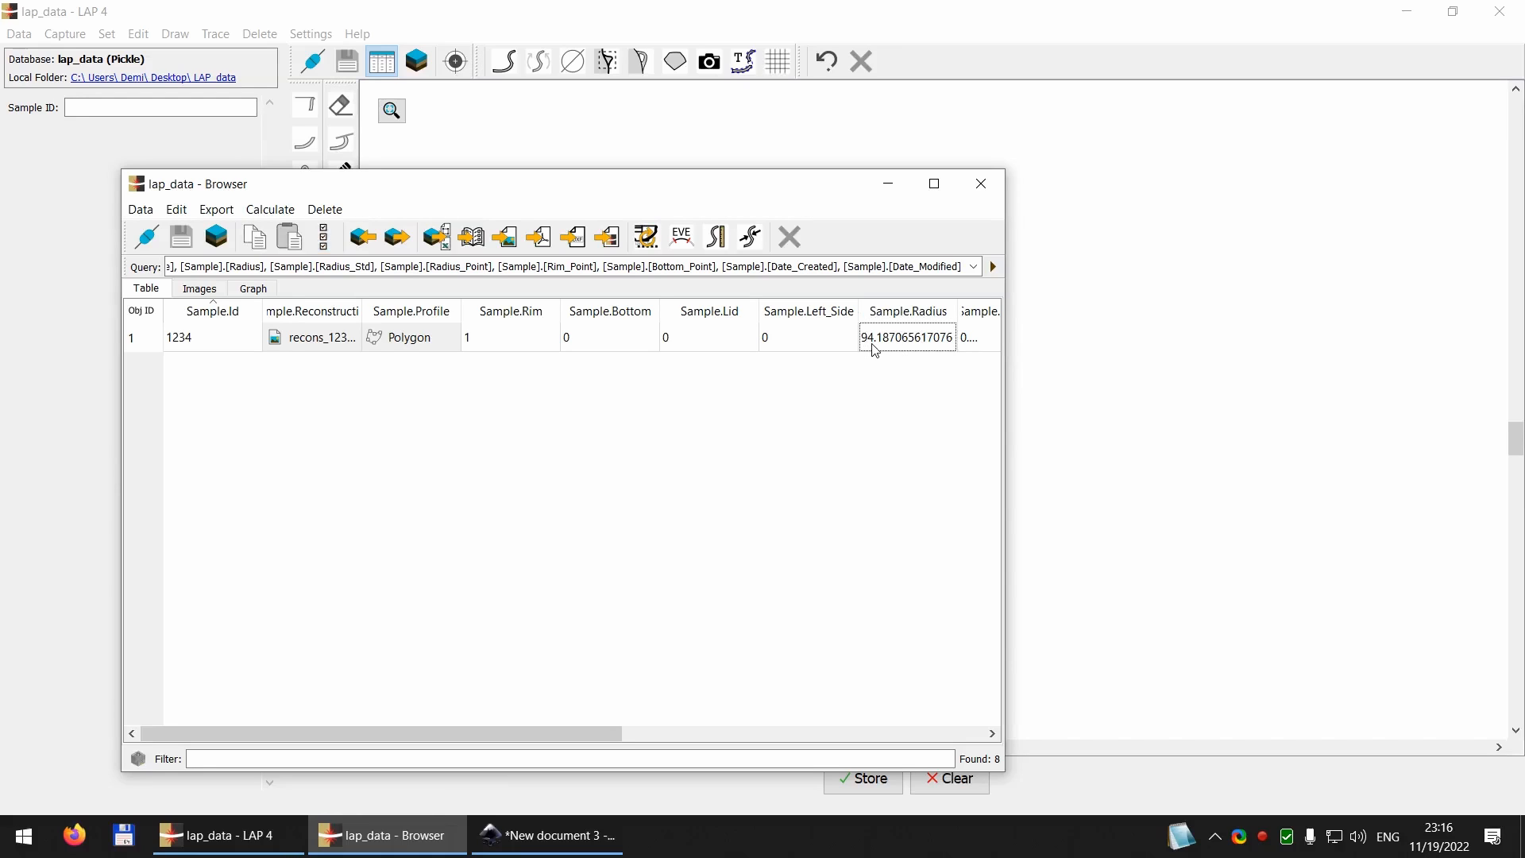
pyautogui.moveTo(509, 732)
pyautogui.mouseDown()
pyautogui.moveTo(861, 735)
pyautogui.moveTo(494, 732)
pyautogui.mouseUp()
# Step: Open the stored sample 1234 in the drawing editor and rotate its black profile section slightly clockwise
pyautogui.doubleClick(136, 345)
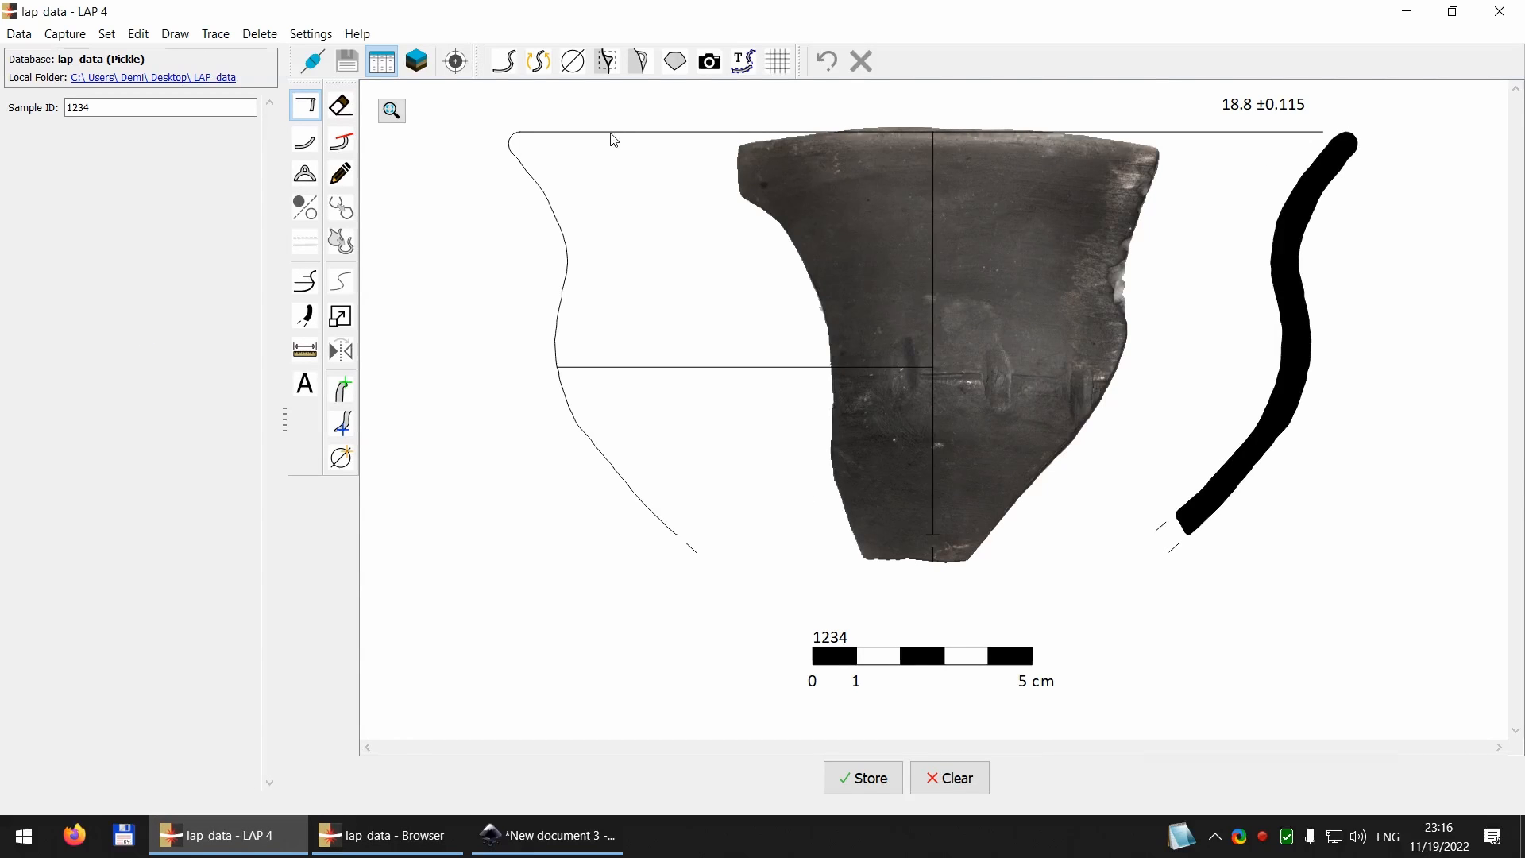
pyautogui.click(1201, 522)
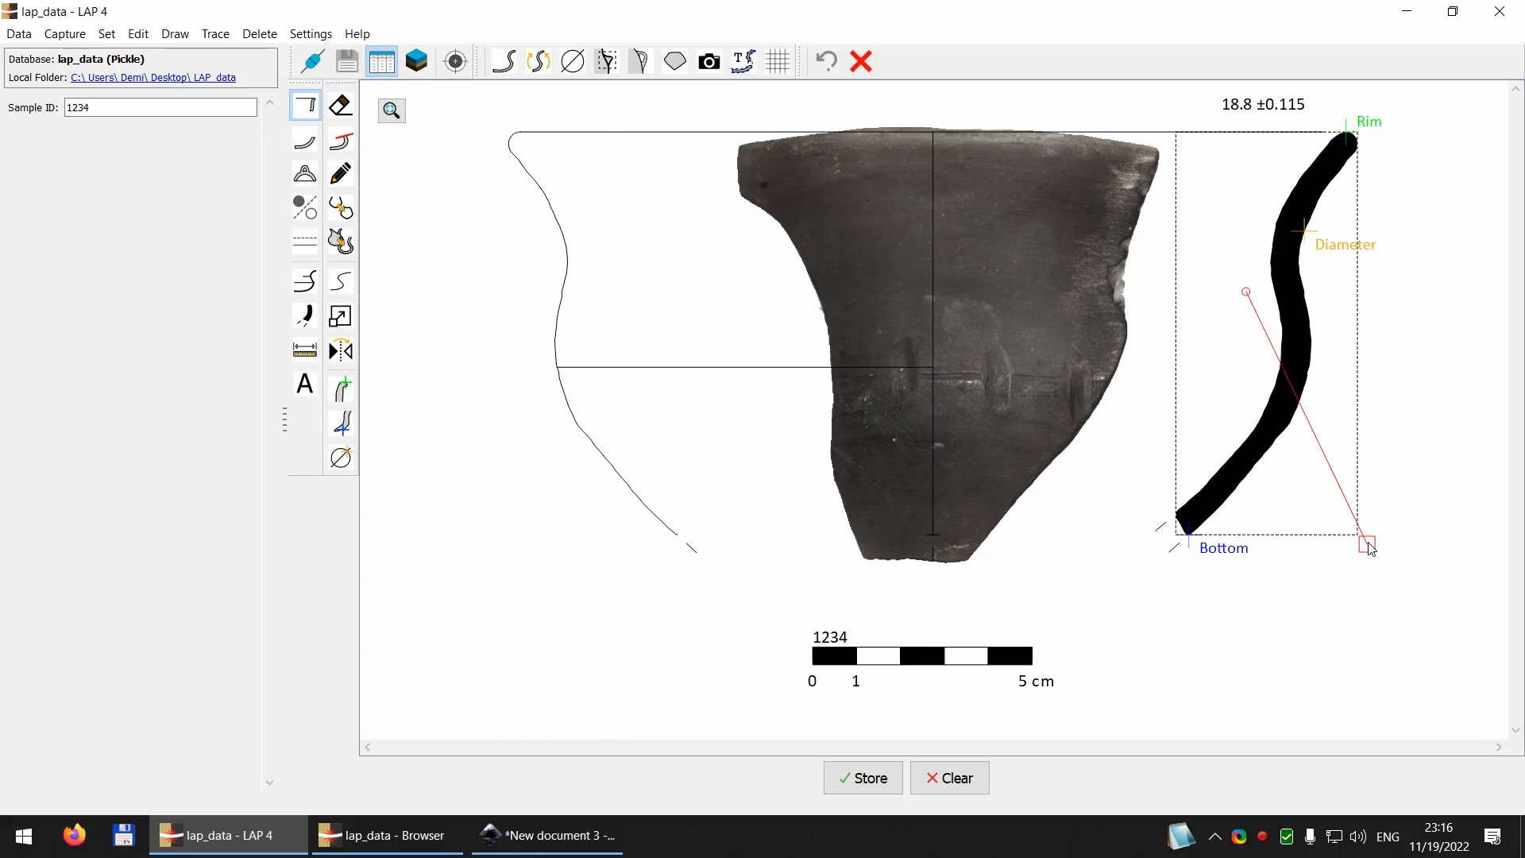
pyautogui.moveTo(1368, 544)
pyautogui.mouseDown()
pyautogui.moveTo(1382, 538)
pyautogui.moveTo(1358, 551)
pyautogui.mouseUp()
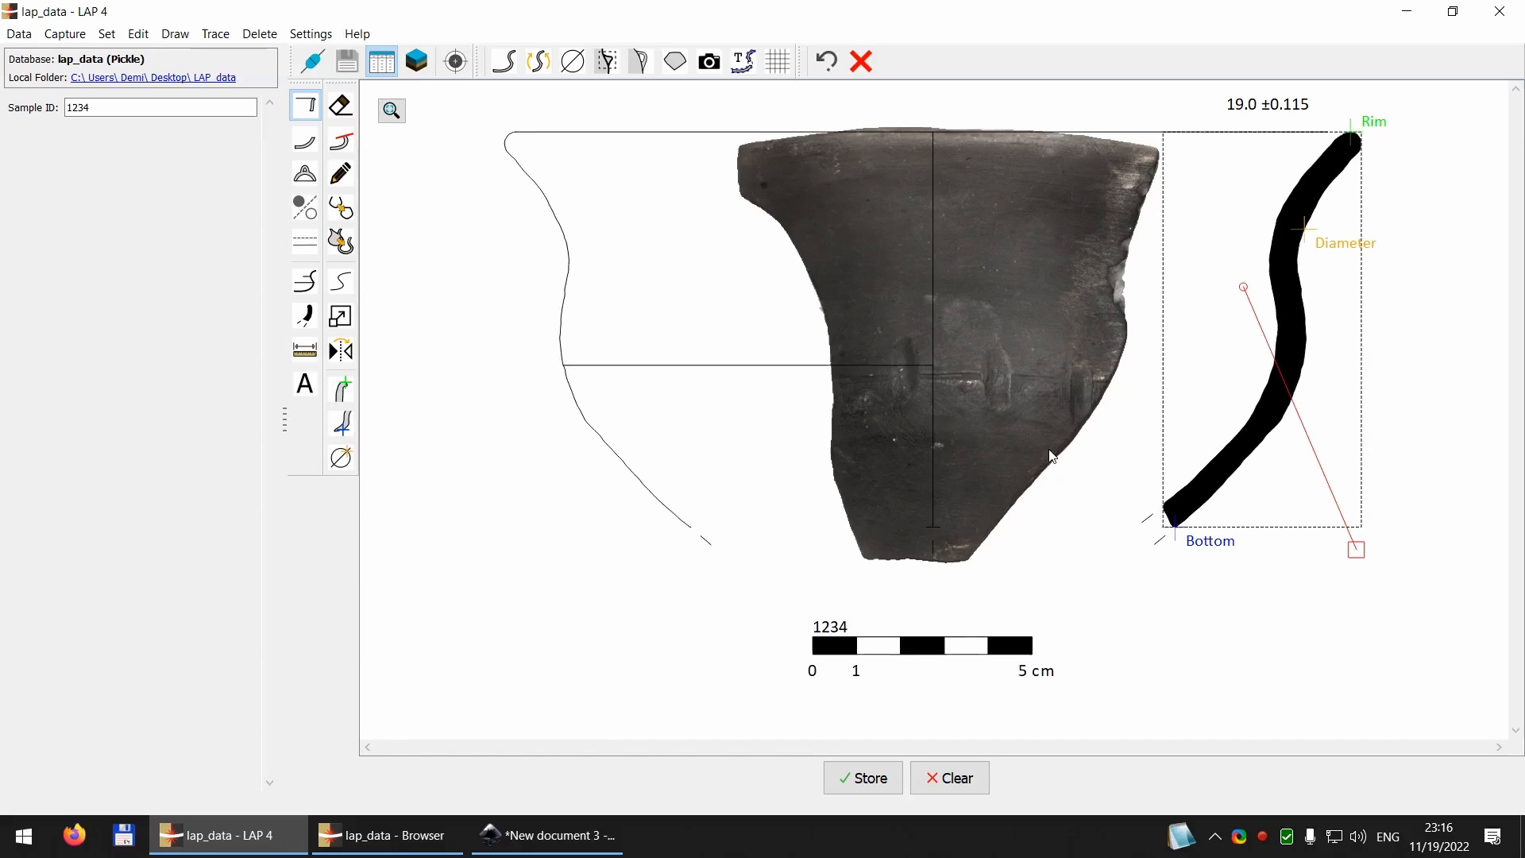
# Step: Slightly adjust the sherd photo's rotation and store the updated drawing of sample 1234
pyautogui.click(888, 295)
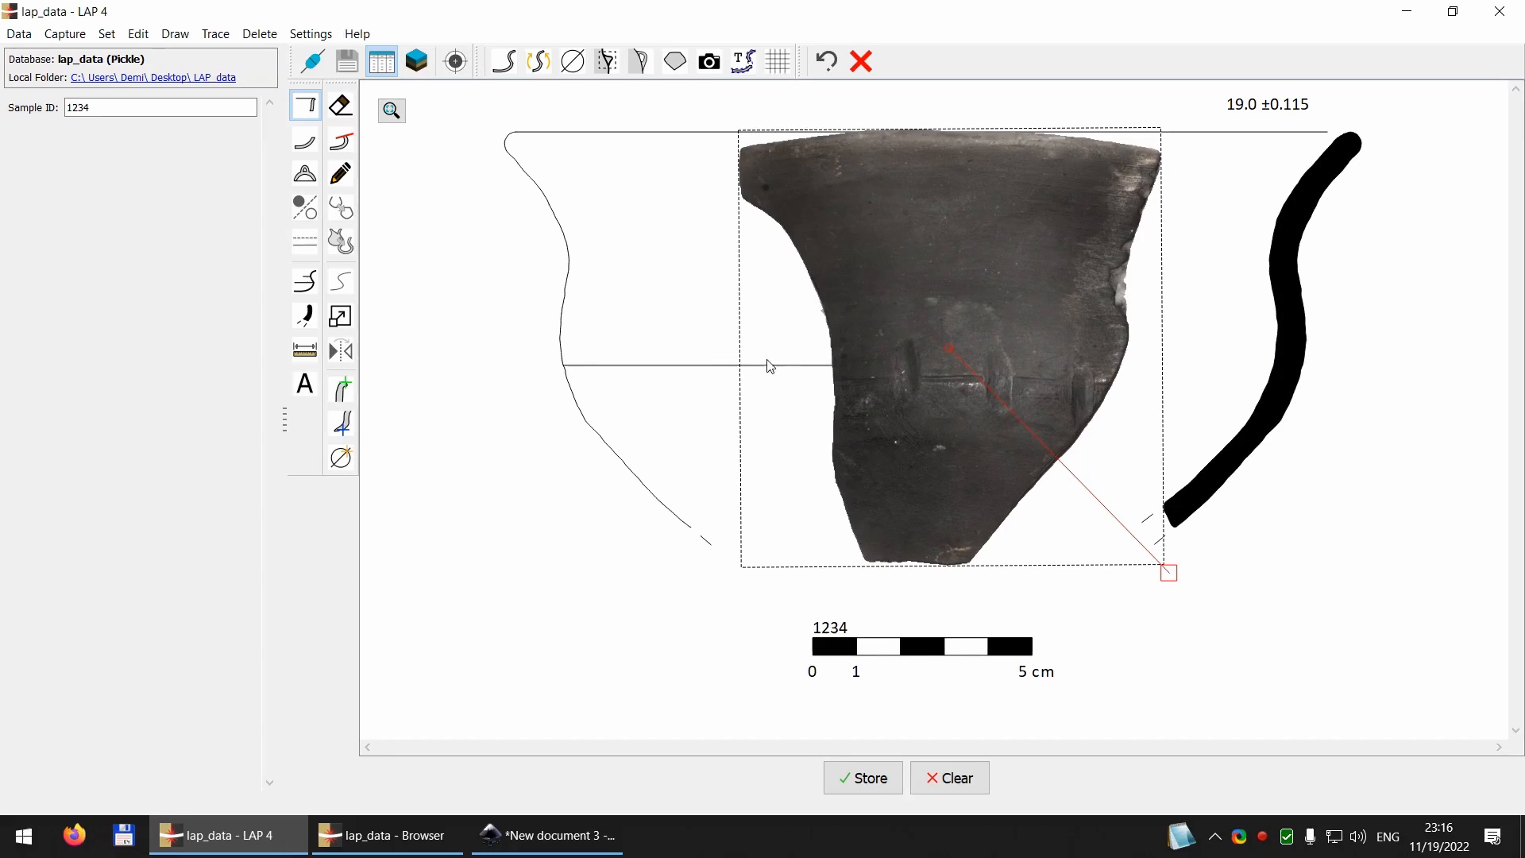
pyautogui.click(537, 534)
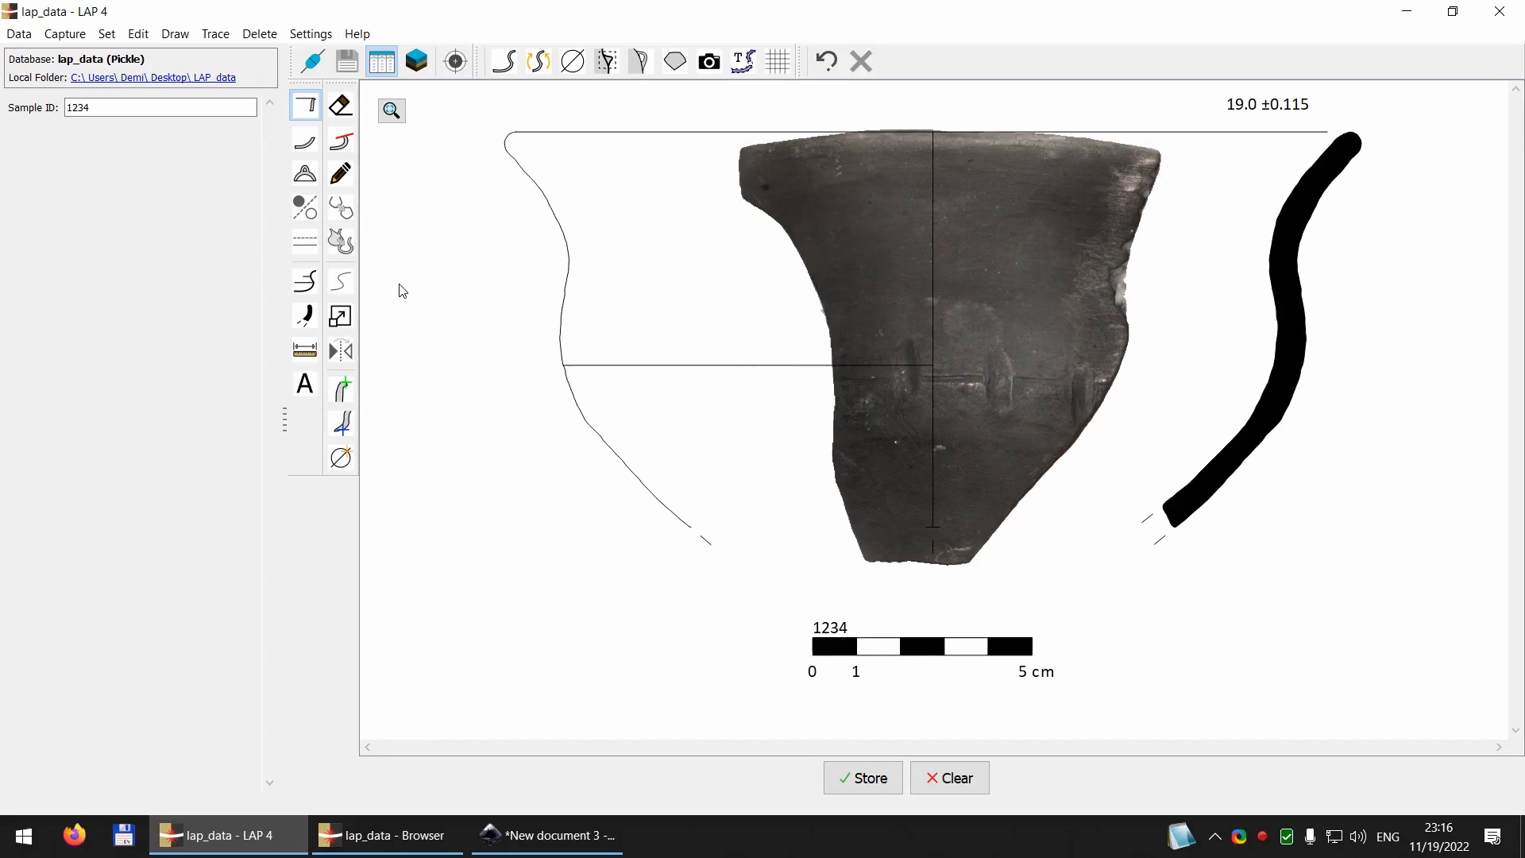
pyautogui.click(863, 781)
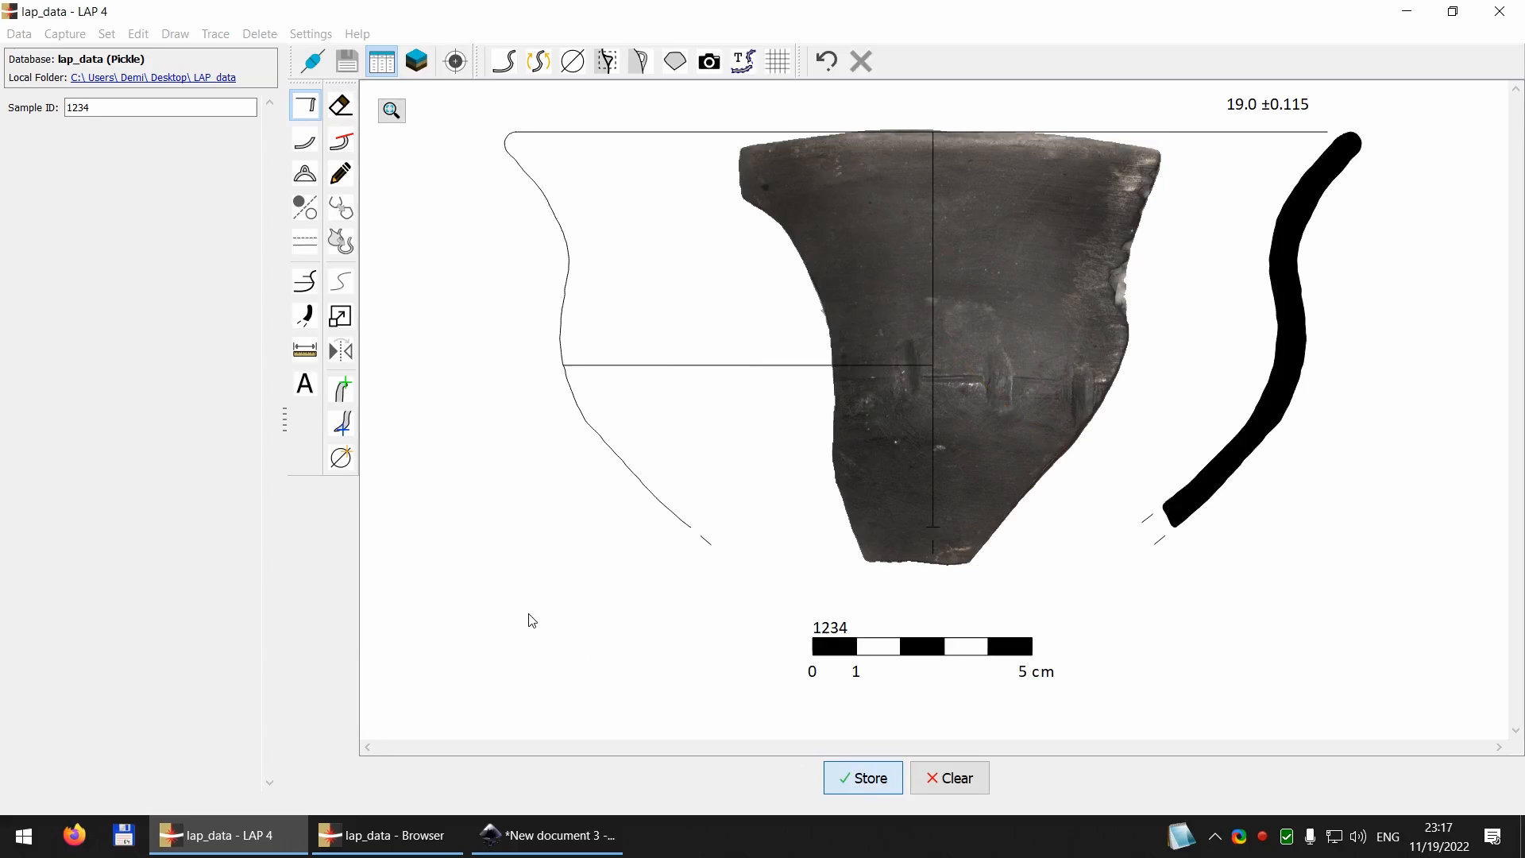
# Step: Import the sample's reconstruction from the database browser into Inkscape as editable objects and place it on the page at about X 8.5, Y 7.6 mm
pyautogui.click(381, 836)
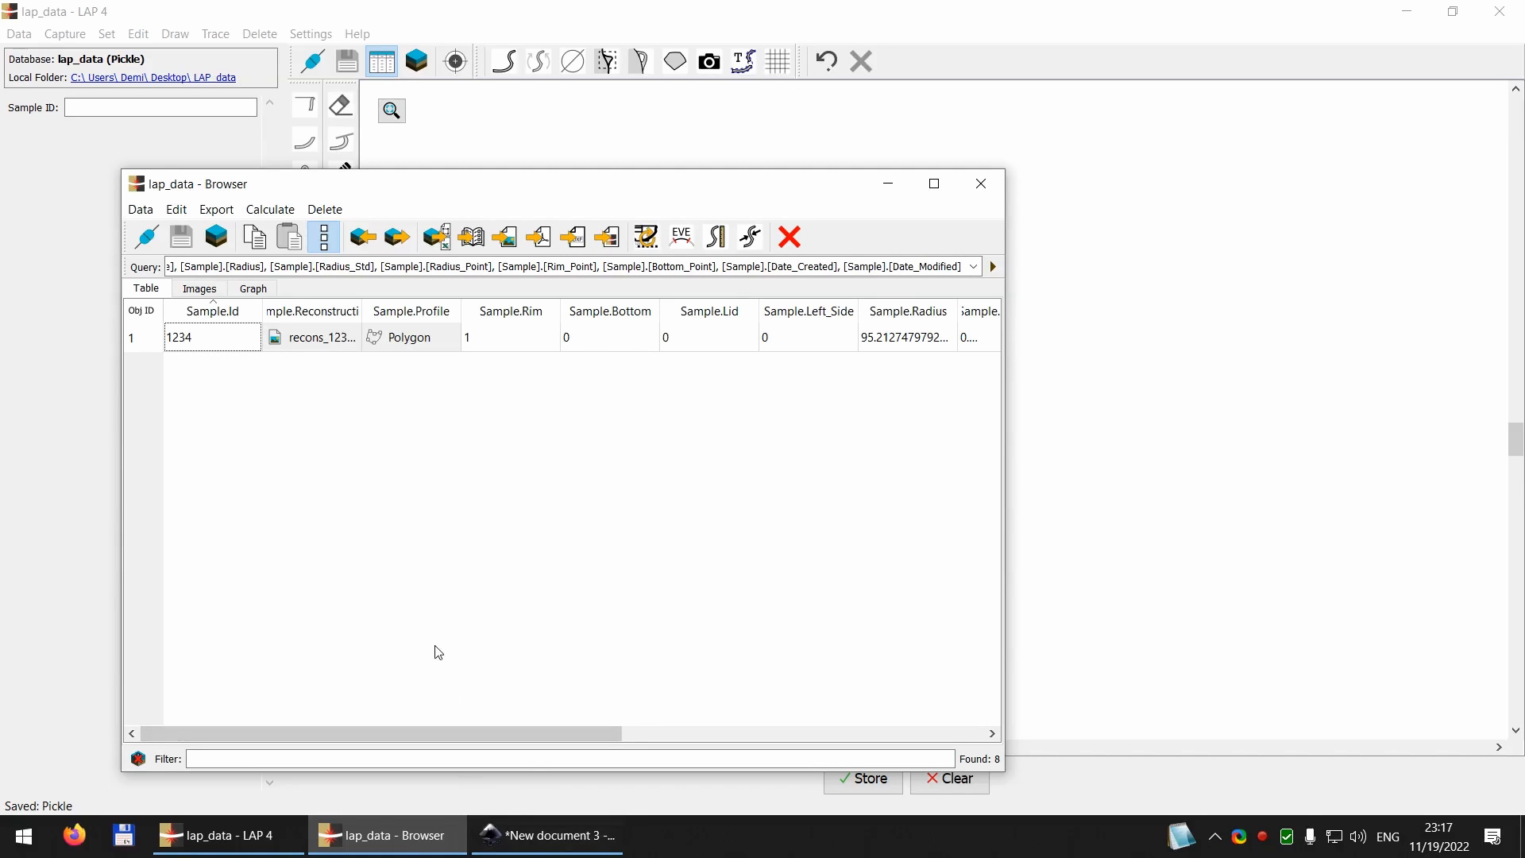
pyautogui.click(524, 833)
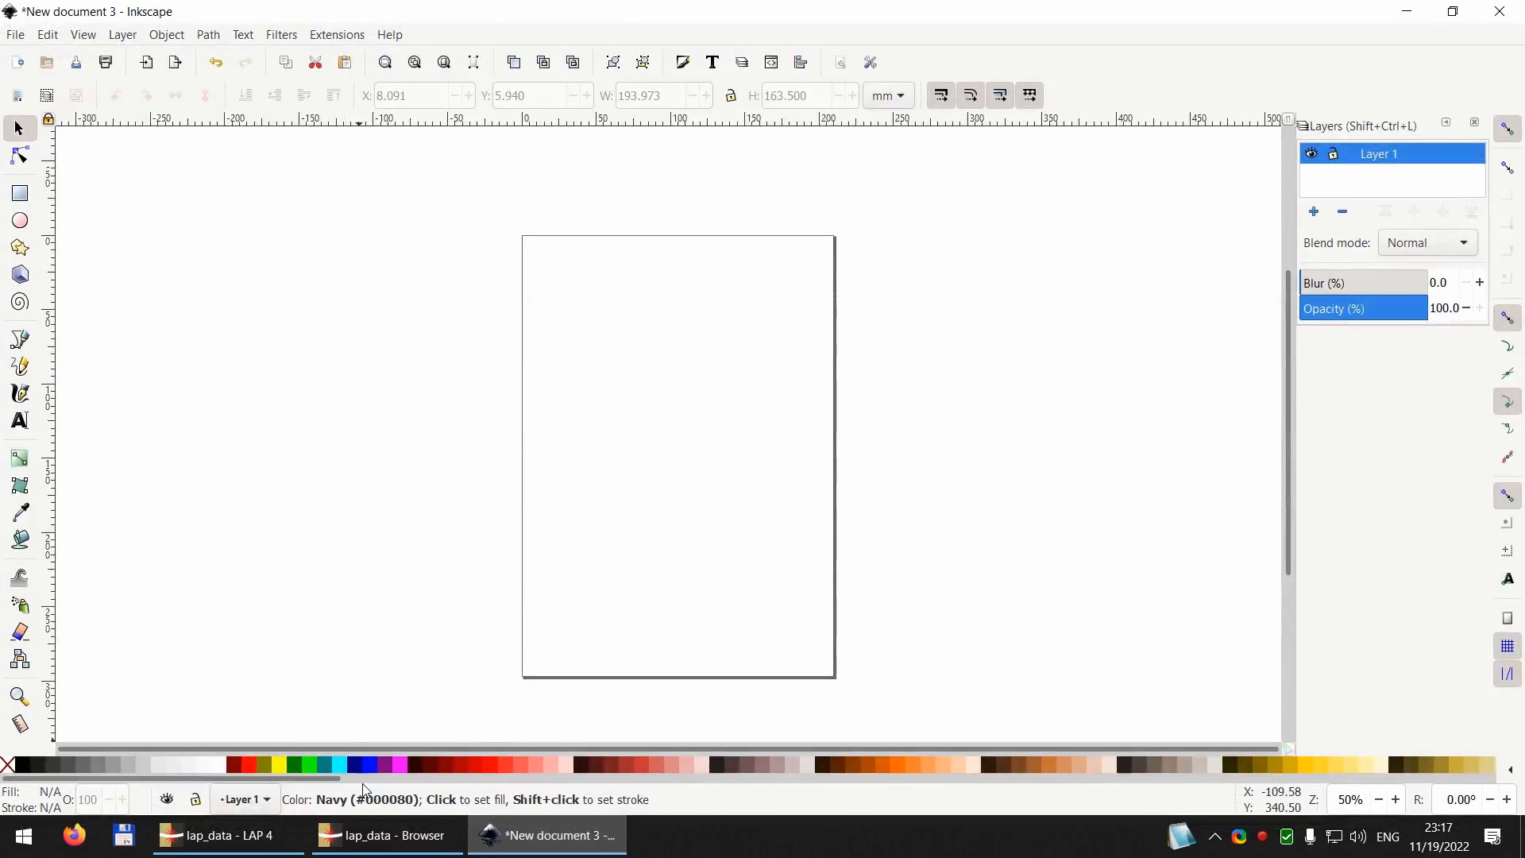
pyautogui.click(388, 826)
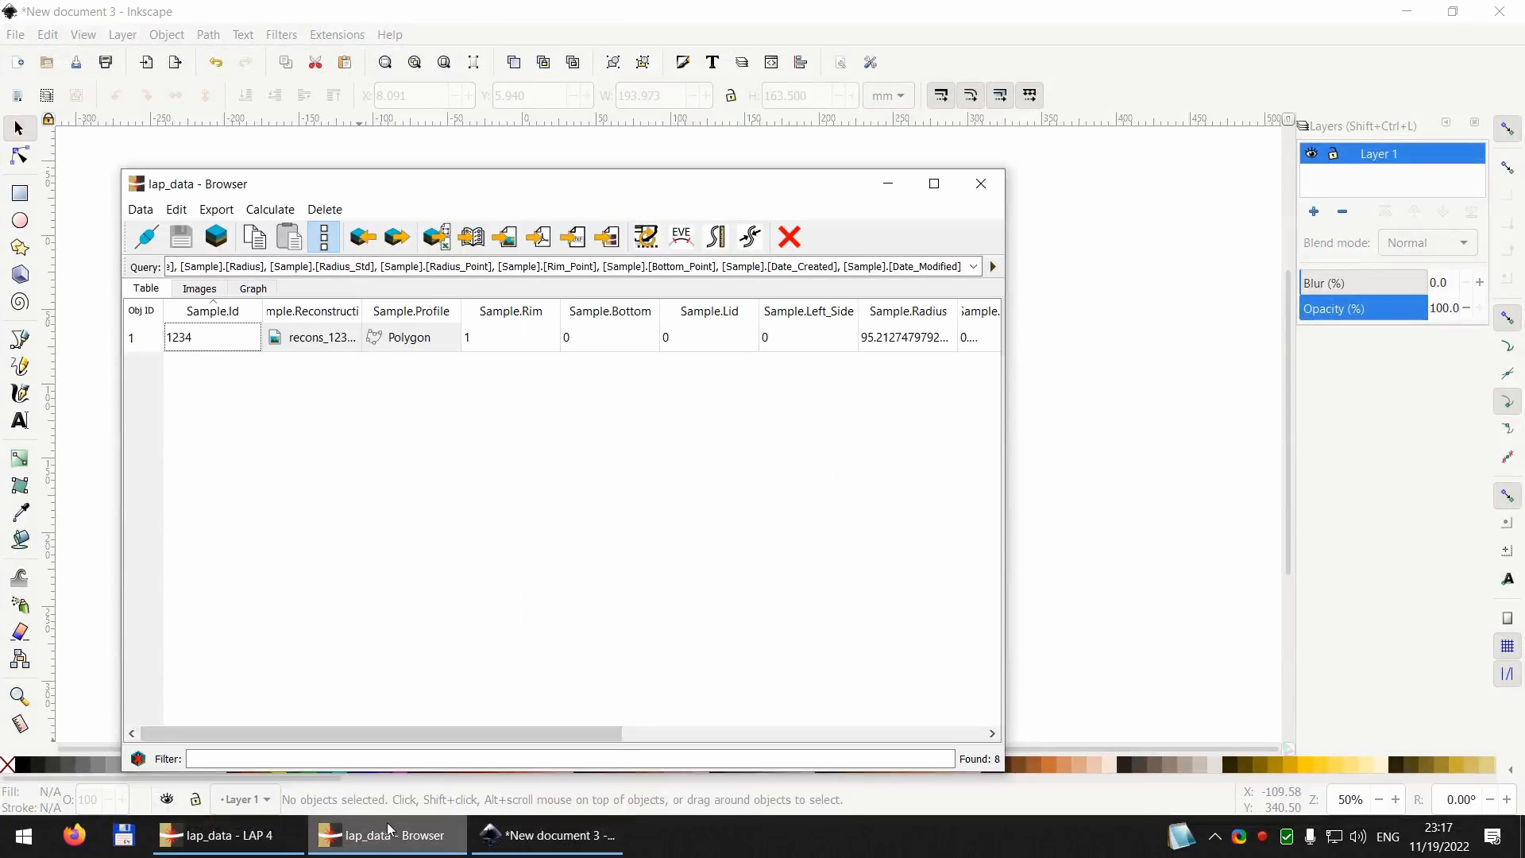
pyautogui.click(313, 341)
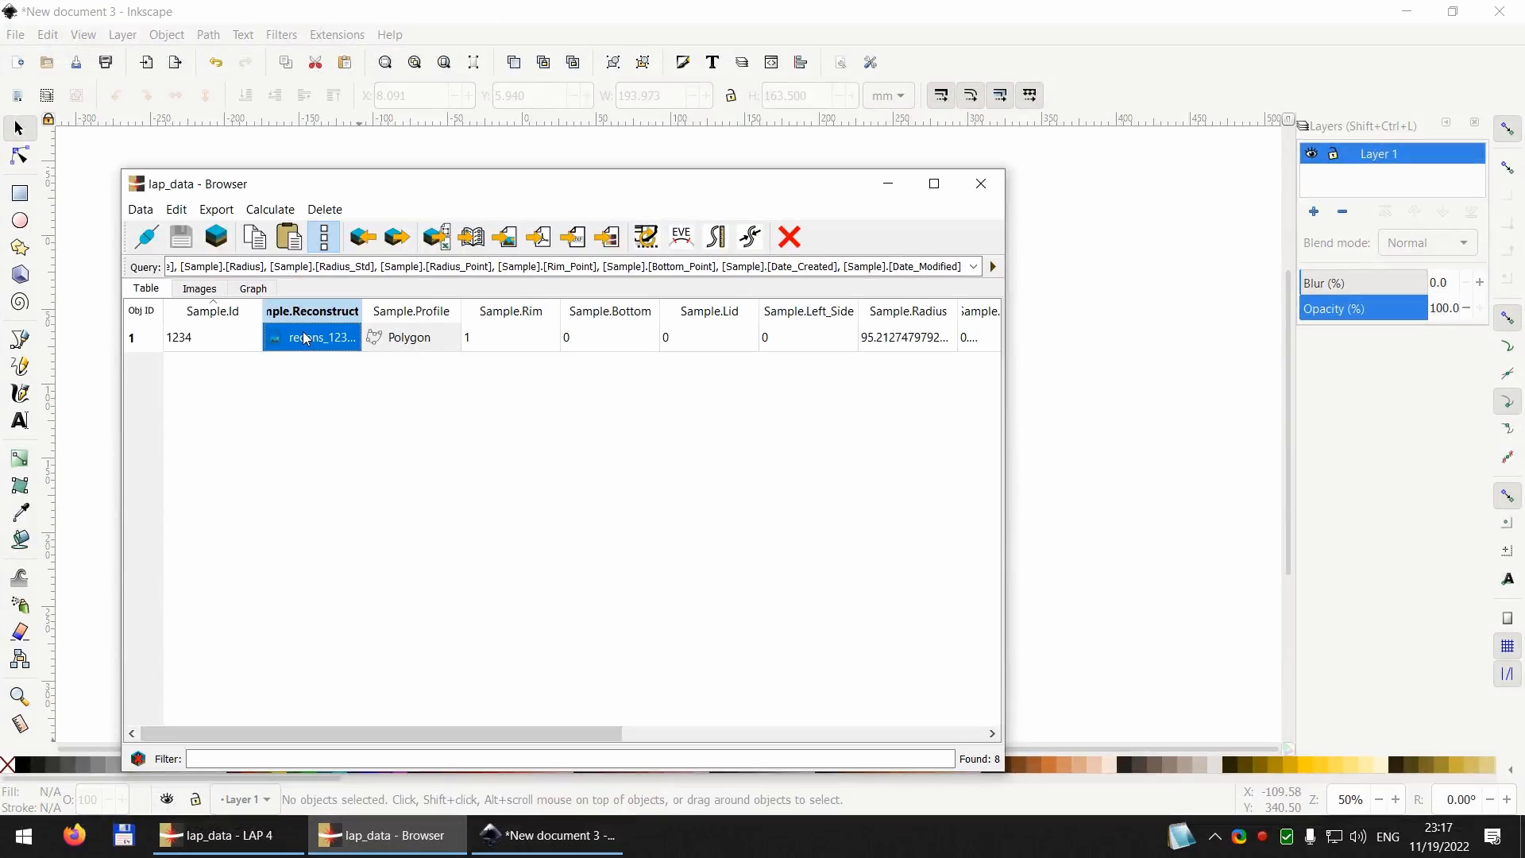
pyautogui.moveTo(307, 343); pyautogui.dragTo(714, 399)
pyautogui.moveTo(944, 448); pyautogui.dragTo(1114, 445)
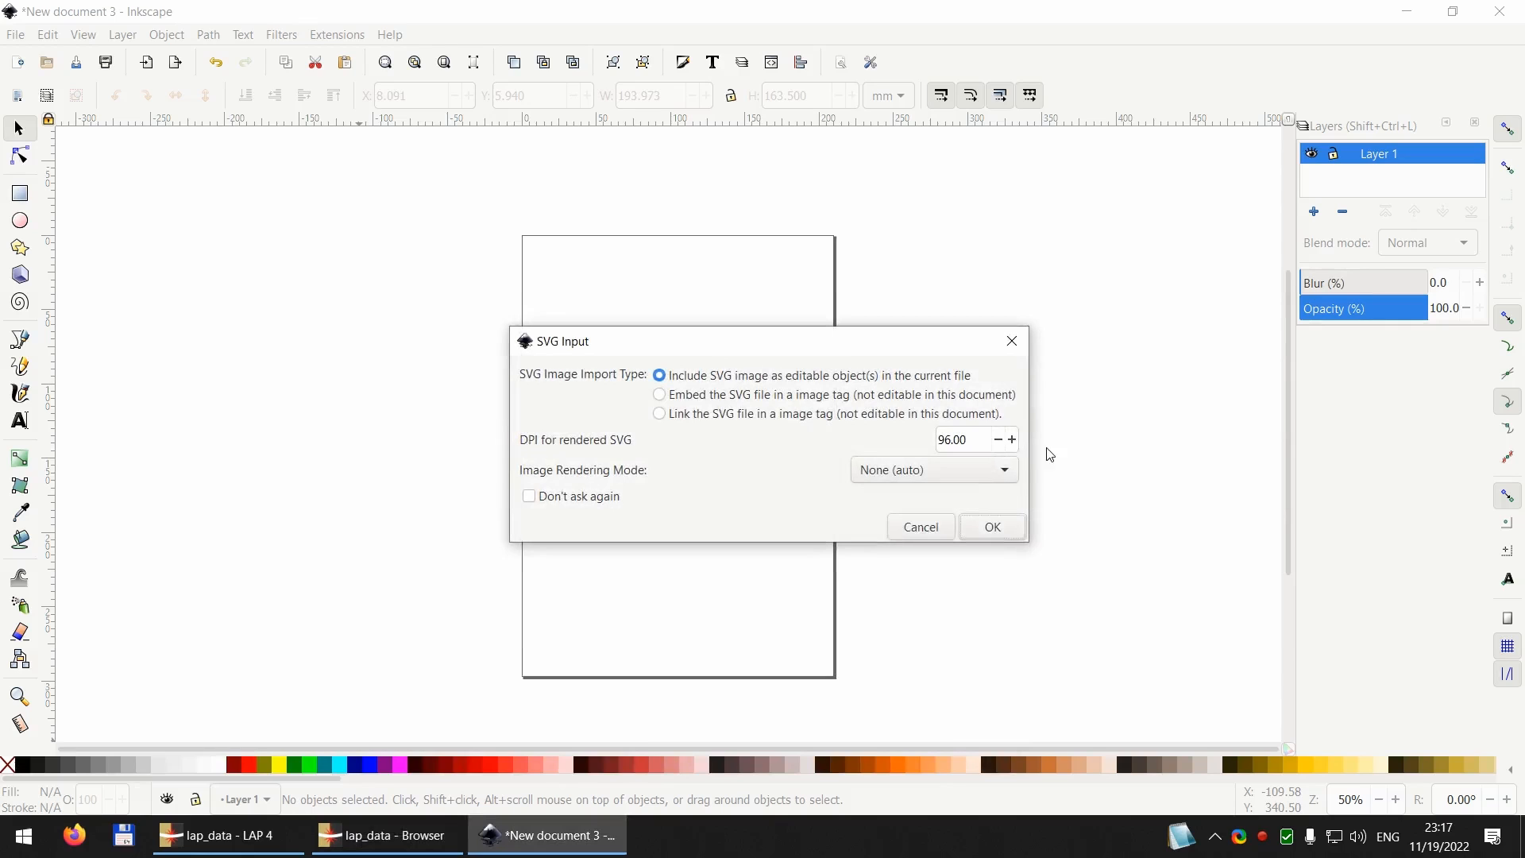
pyautogui.click(981, 530)
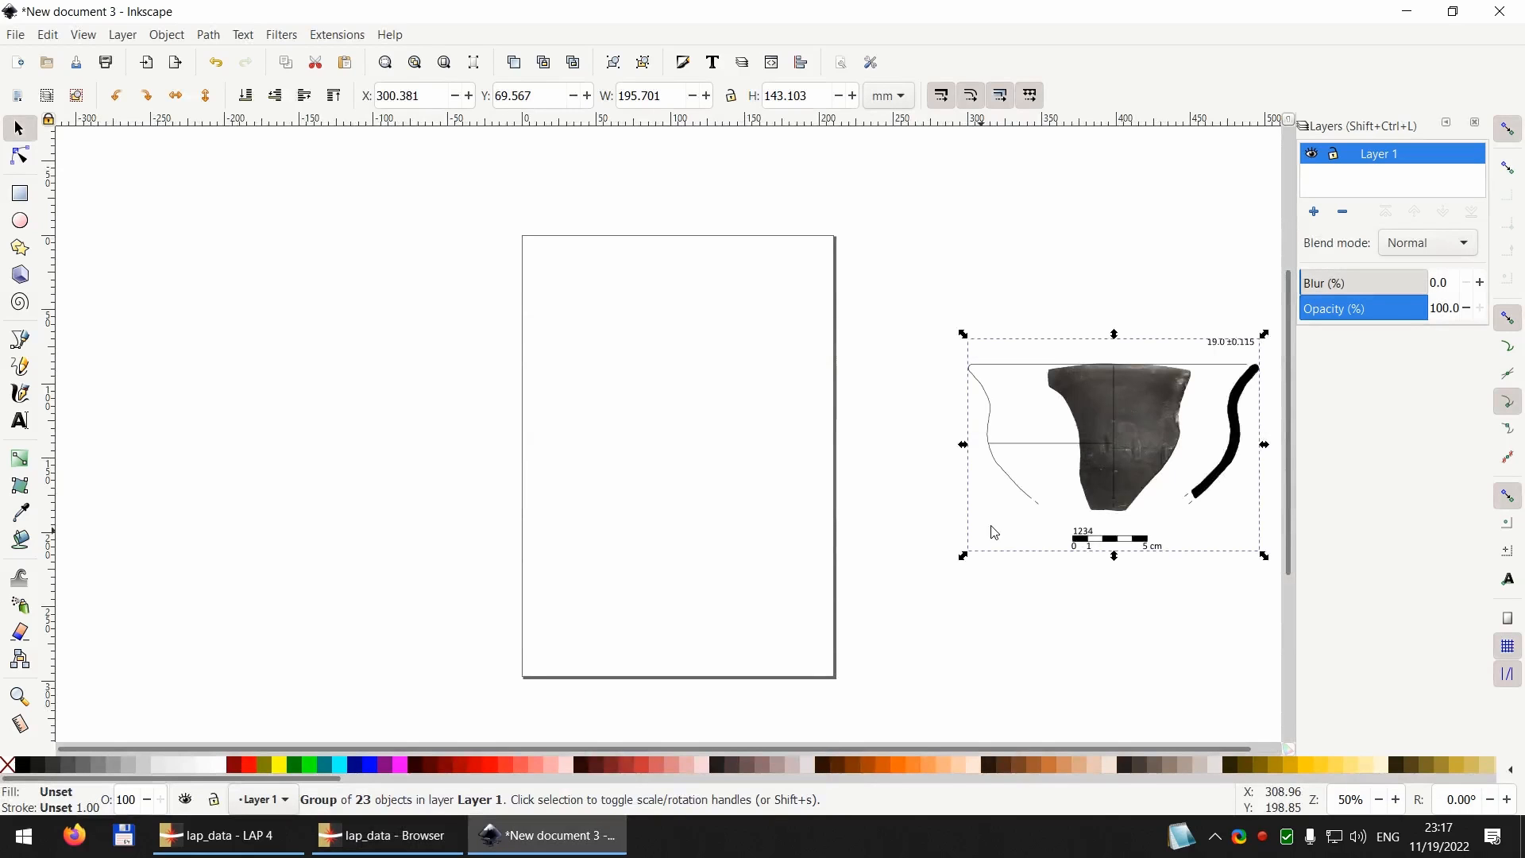
pyautogui.moveTo(1113, 414)
pyautogui.mouseDown()
pyautogui.moveTo(843, 386)
pyautogui.moveTo(687, 311)
pyautogui.moveTo(684, 325)
pyautogui.mouseUp()
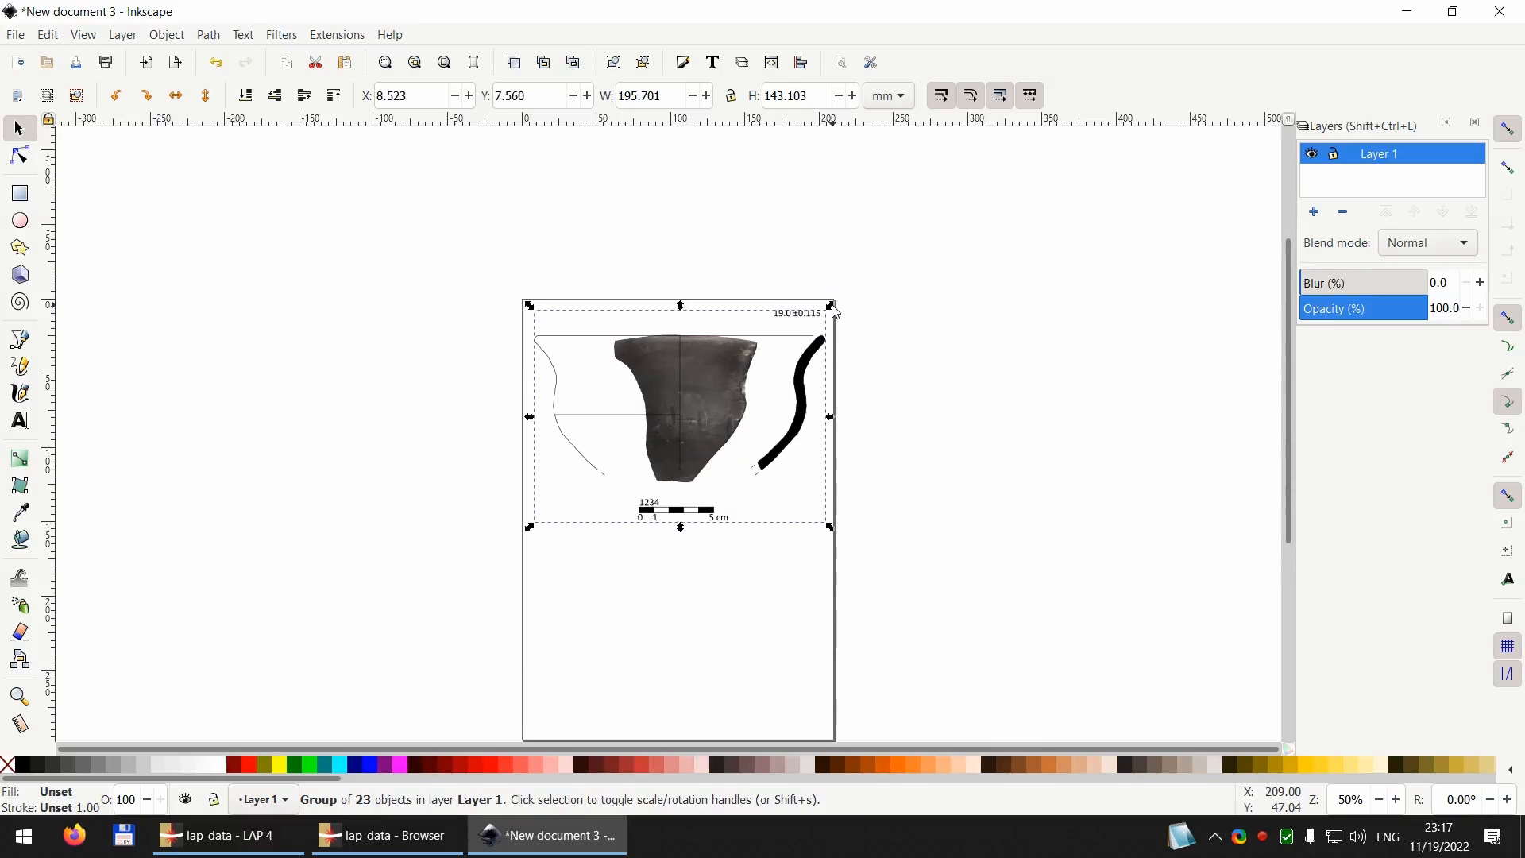
# Step: Select the black profile polyline inside the imported group for node editing and convert the object to a path
pyautogui.scroll(3, 830, 315)
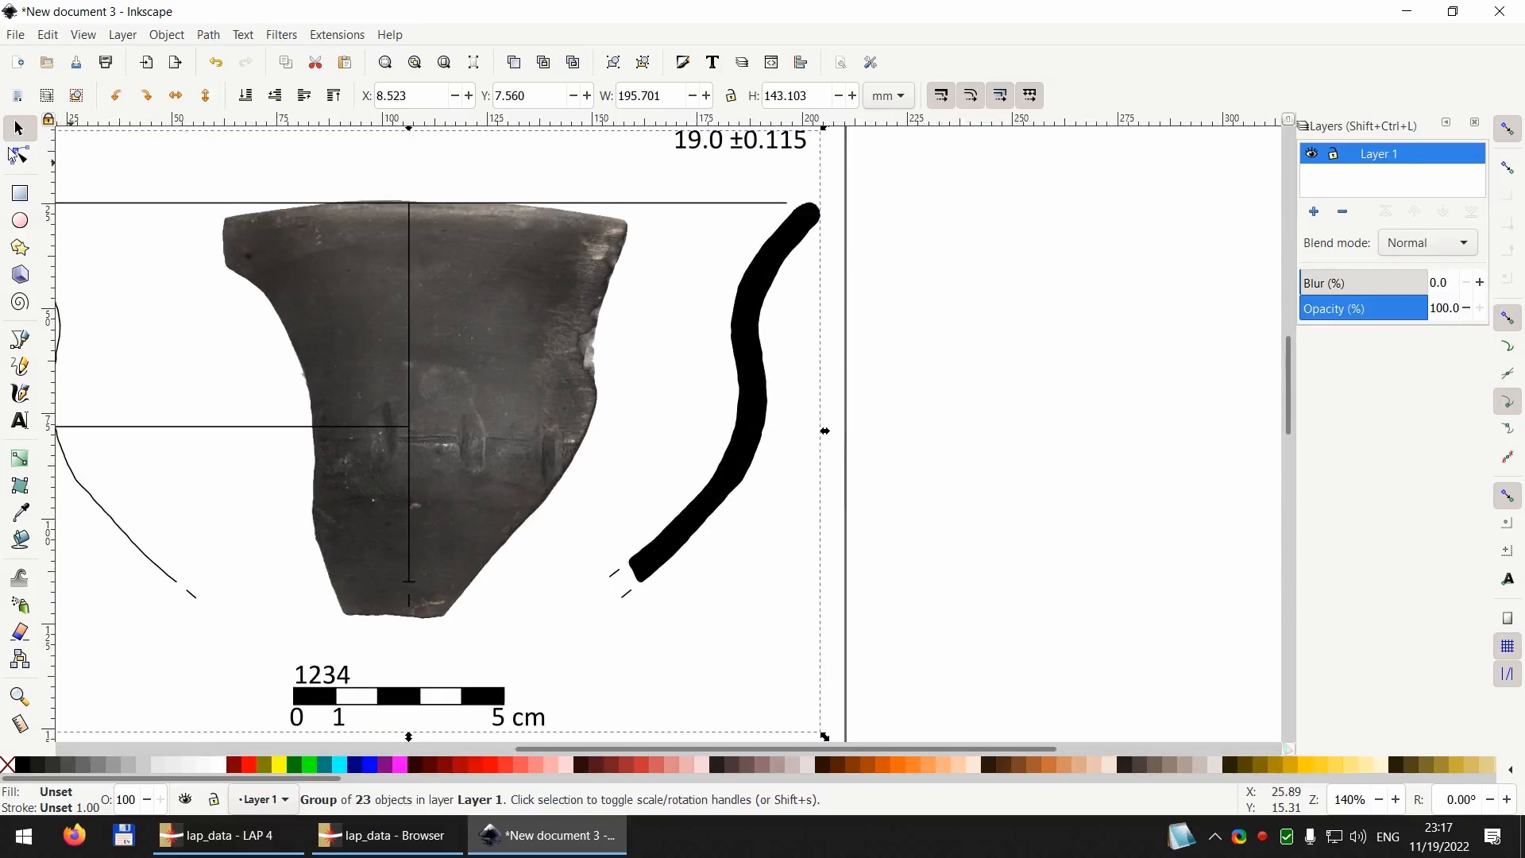
pyautogui.doubleClick(755, 289)
pyautogui.click(756, 289)
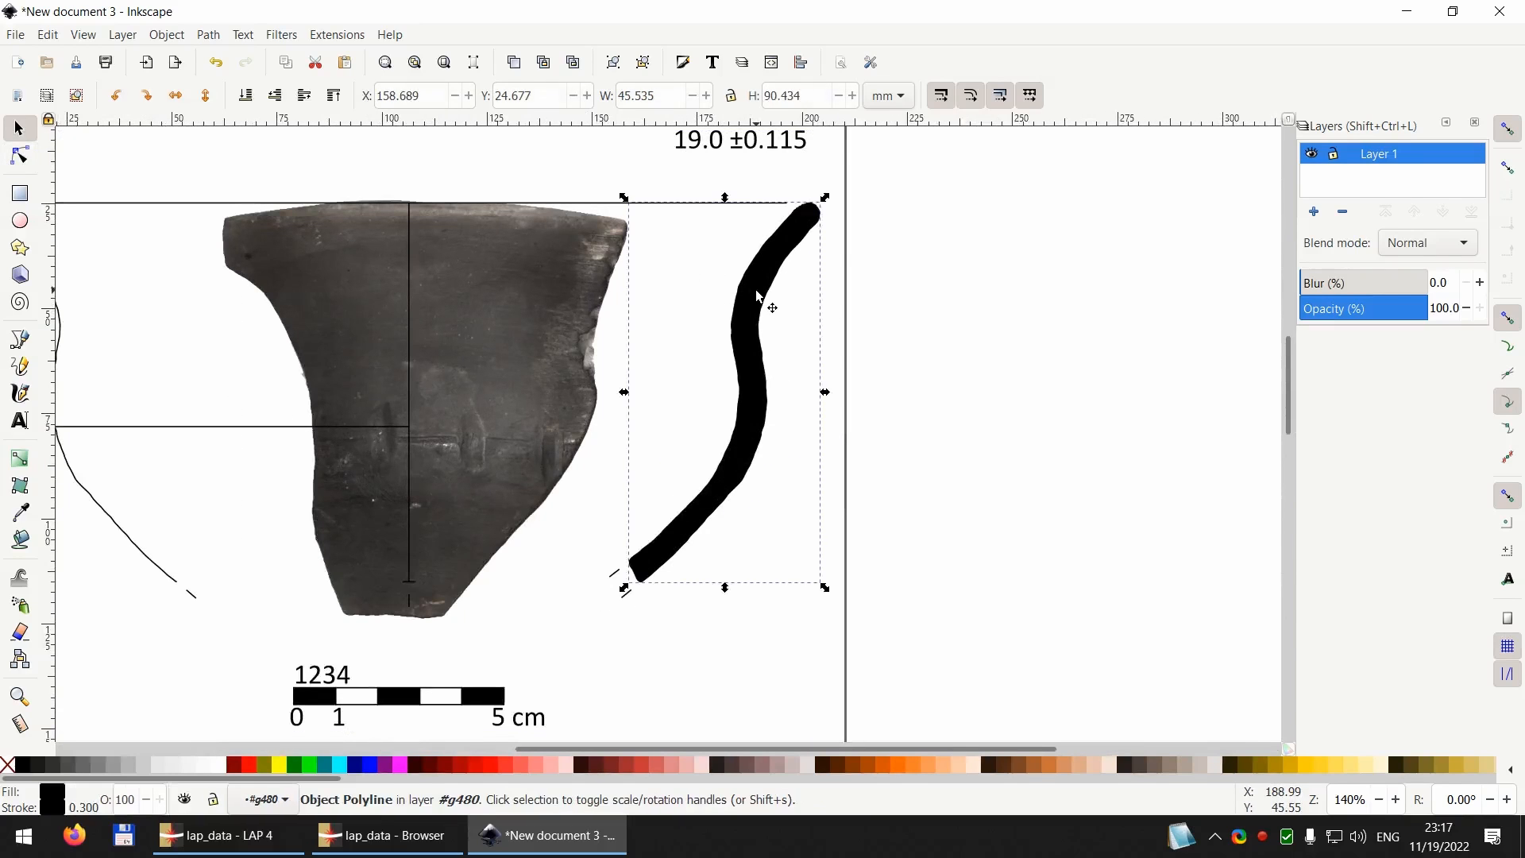
pyautogui.click(20, 156)
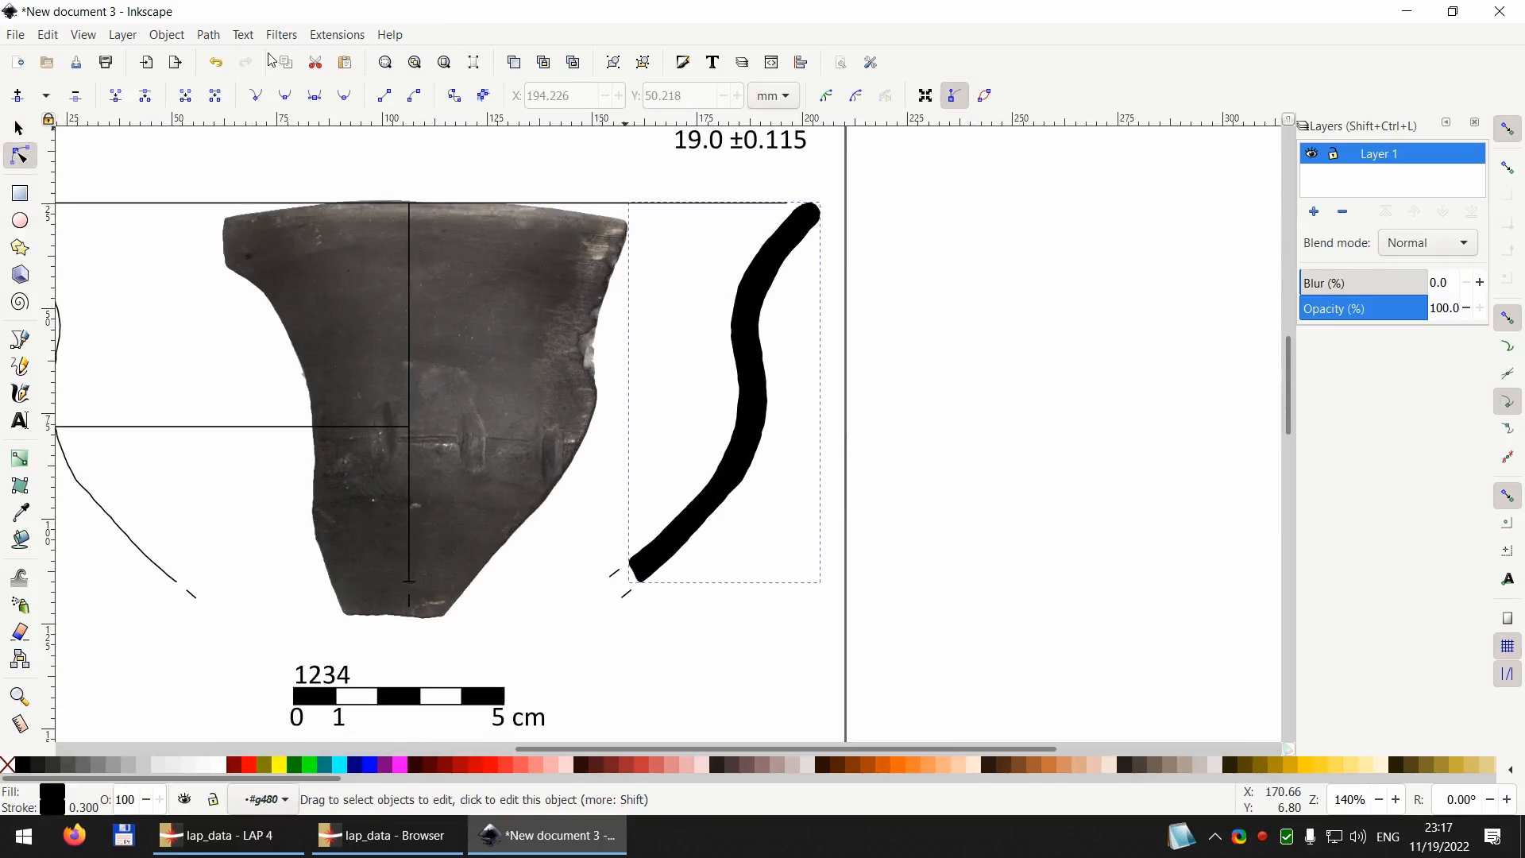
pyautogui.click(213, 35)
pyautogui.moveTo(239, 35)
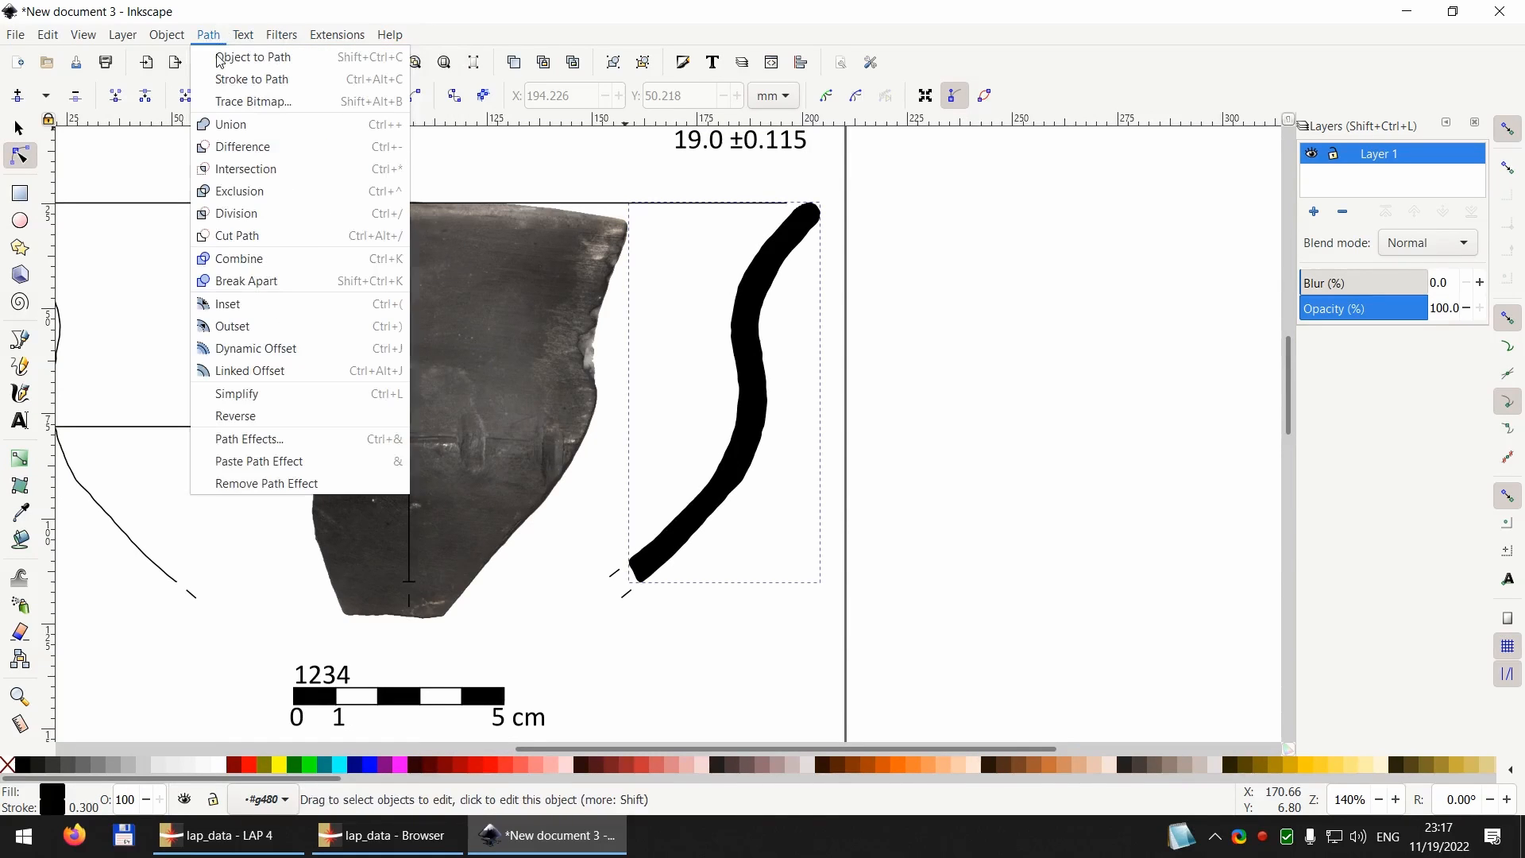
pyautogui.click(220, 61)
# Step: Move one corner node on the profile path's outer edge slightly outward, to about X 195.74, Y 38.22 mm
pyautogui.scroll(6, 799, 264)
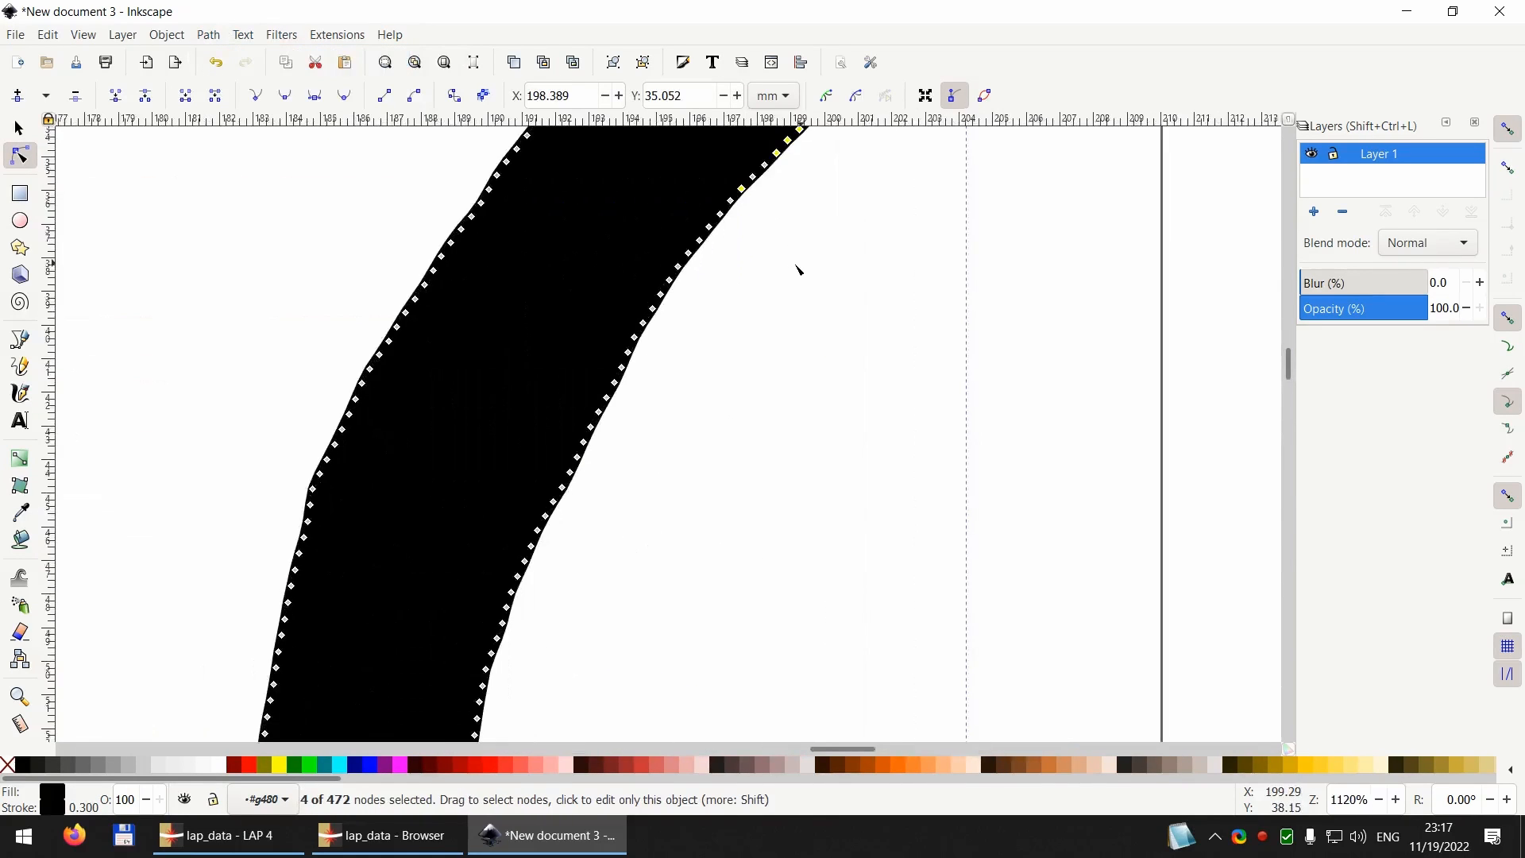
pyautogui.scroll(2, 675, 266)
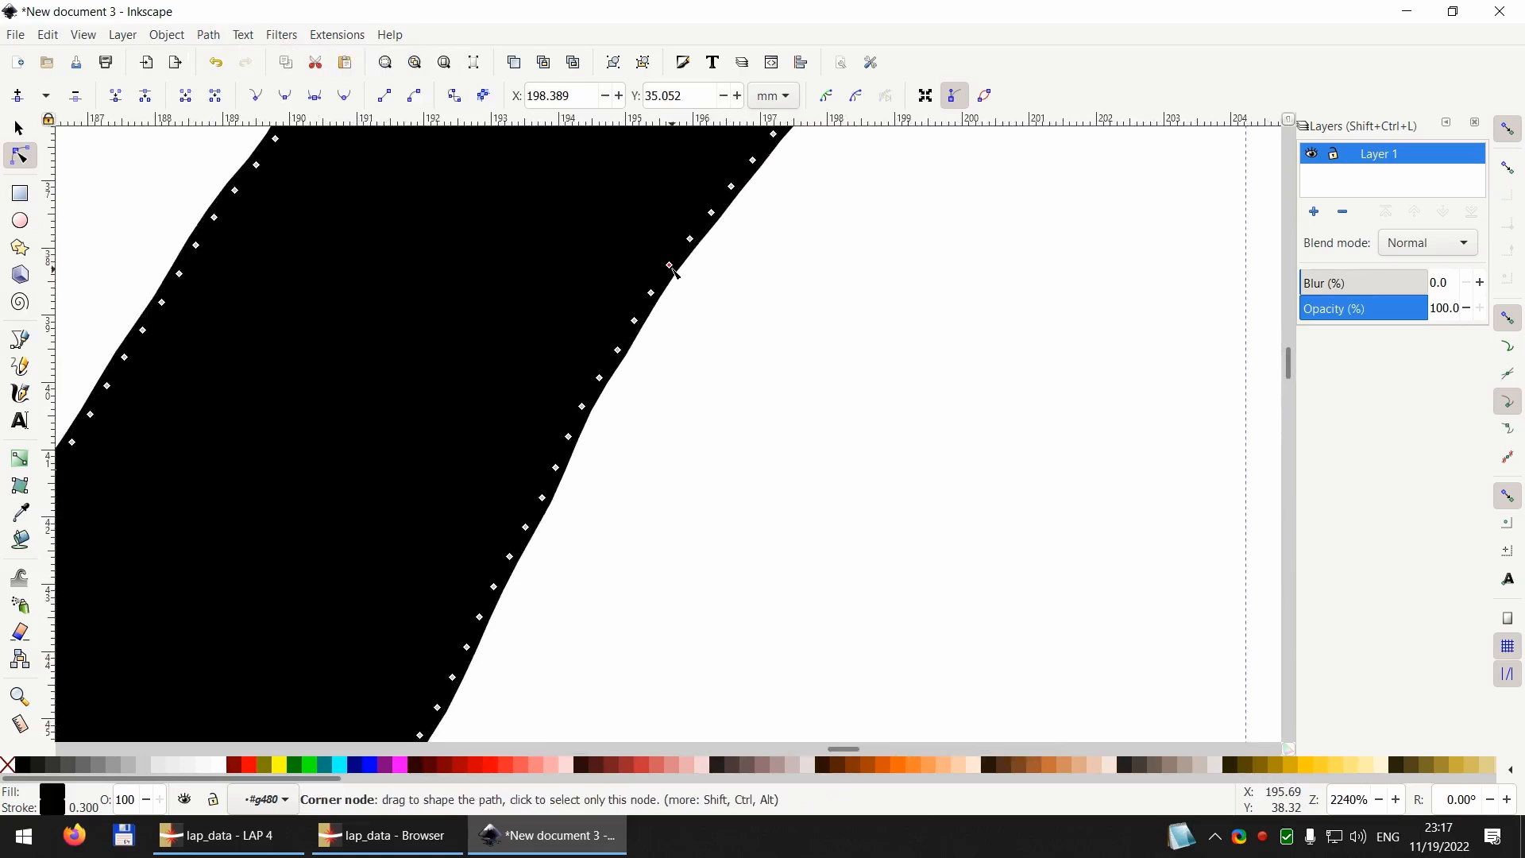
pyautogui.moveTo(670, 266)
pyautogui.mouseDown()
pyautogui.moveTo(758, 333)
pyautogui.moveTo(645, 262)
pyautogui.moveTo(676, 263)
pyautogui.mouseUp()
pyautogui.scroll(-2, 536, 326)
pyautogui.scroll(-6, 524, 329)
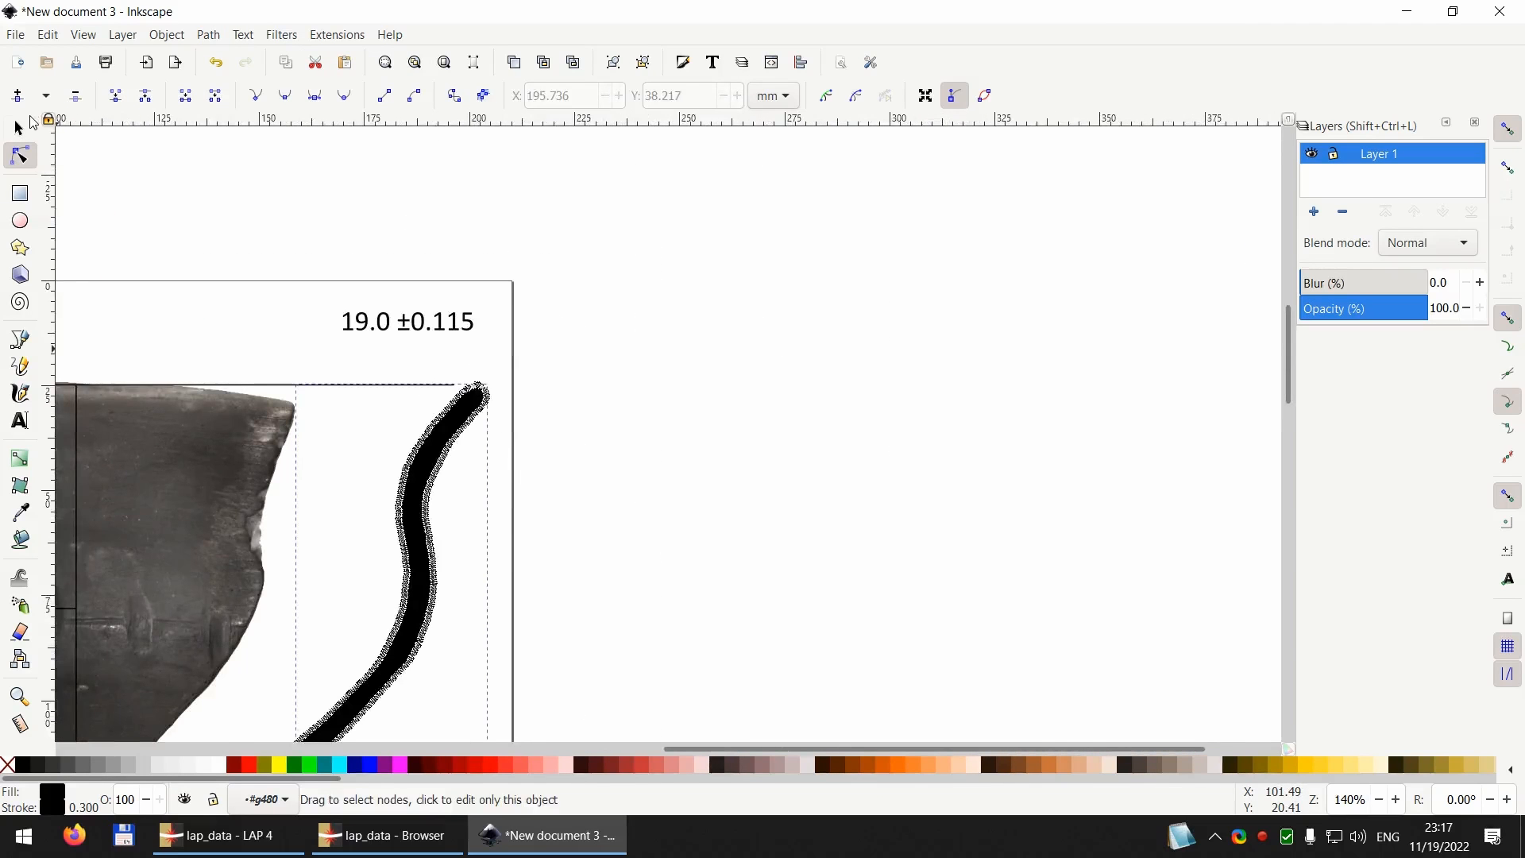
# Step: Deselect the profile path and measure the full length of the scale bar below the sherd with the Measure tool
pyautogui.press('s')
pyautogui.click(538, 476)
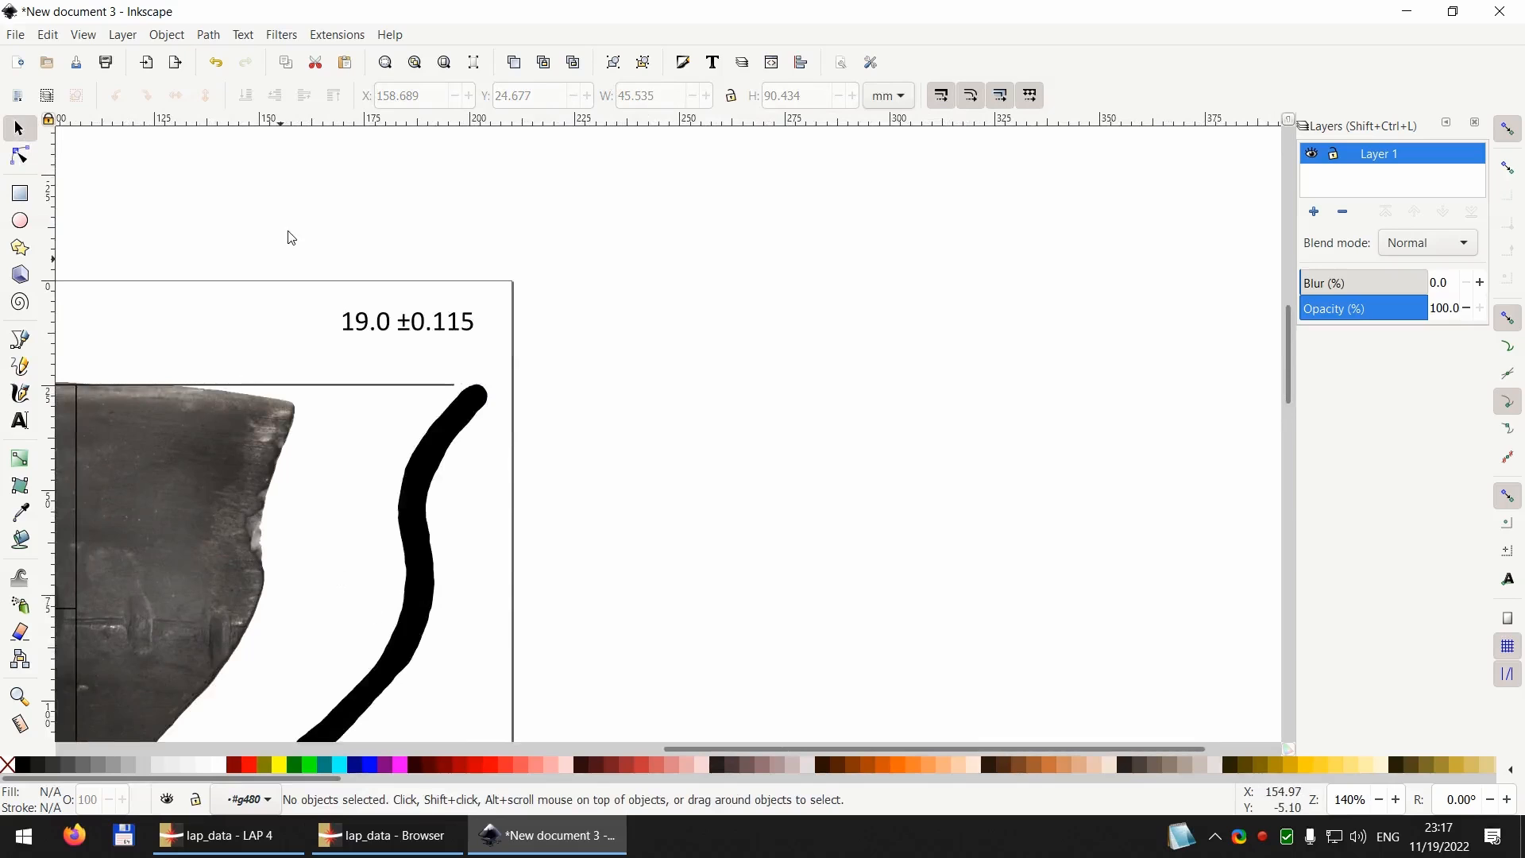
pyautogui.moveTo(323, 504)
pyautogui.mouseDown()
pyautogui.moveTo(487, 361)
pyautogui.moveTo(687, 236)
pyautogui.mouseUp()
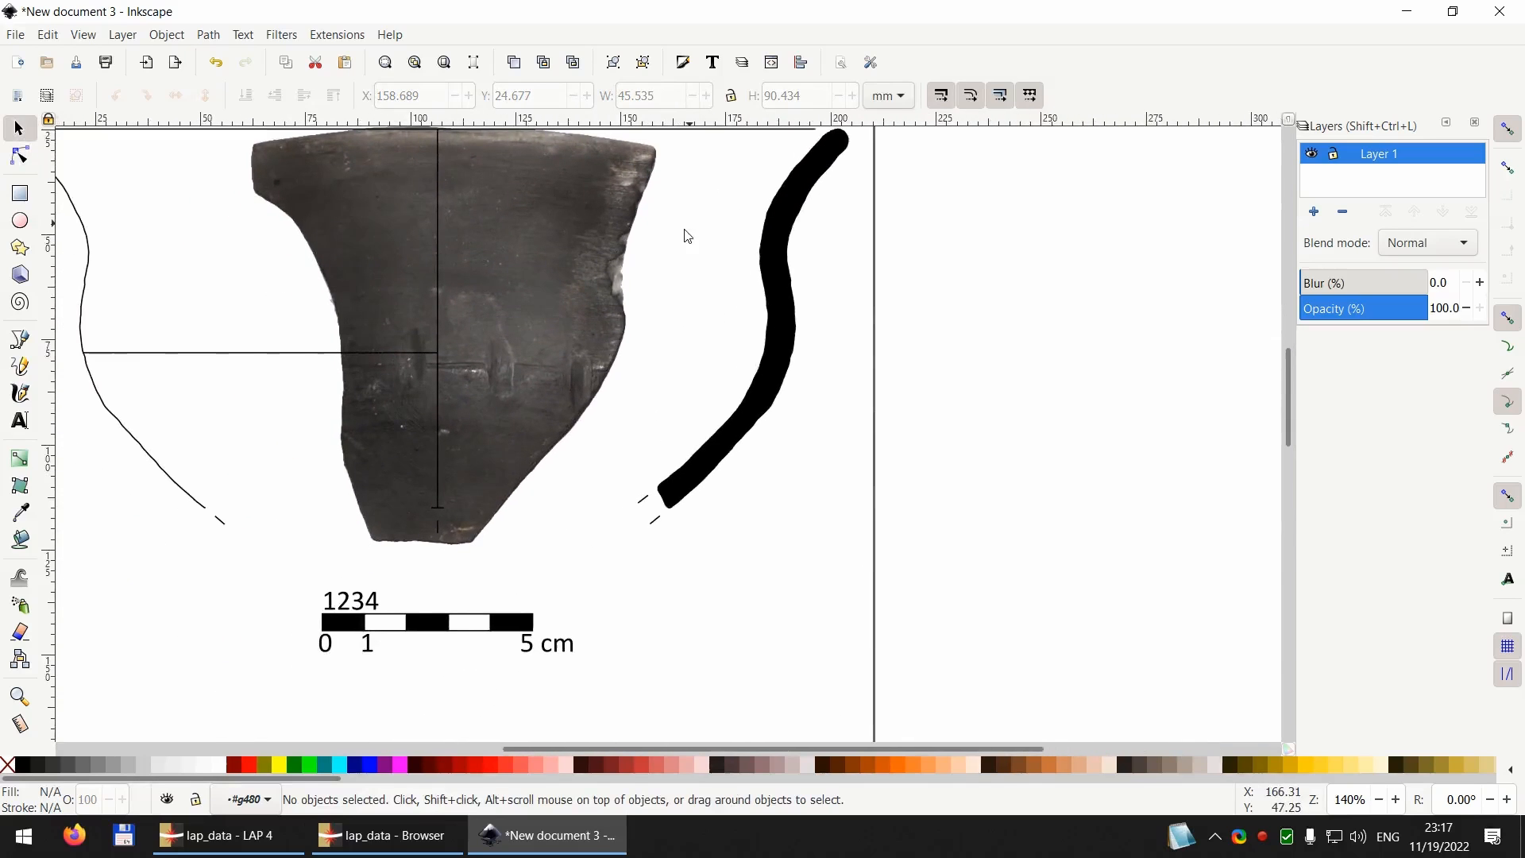
pyautogui.click(20, 723)
pyautogui.moveTo(321, 627); pyautogui.dragTo(541, 627)
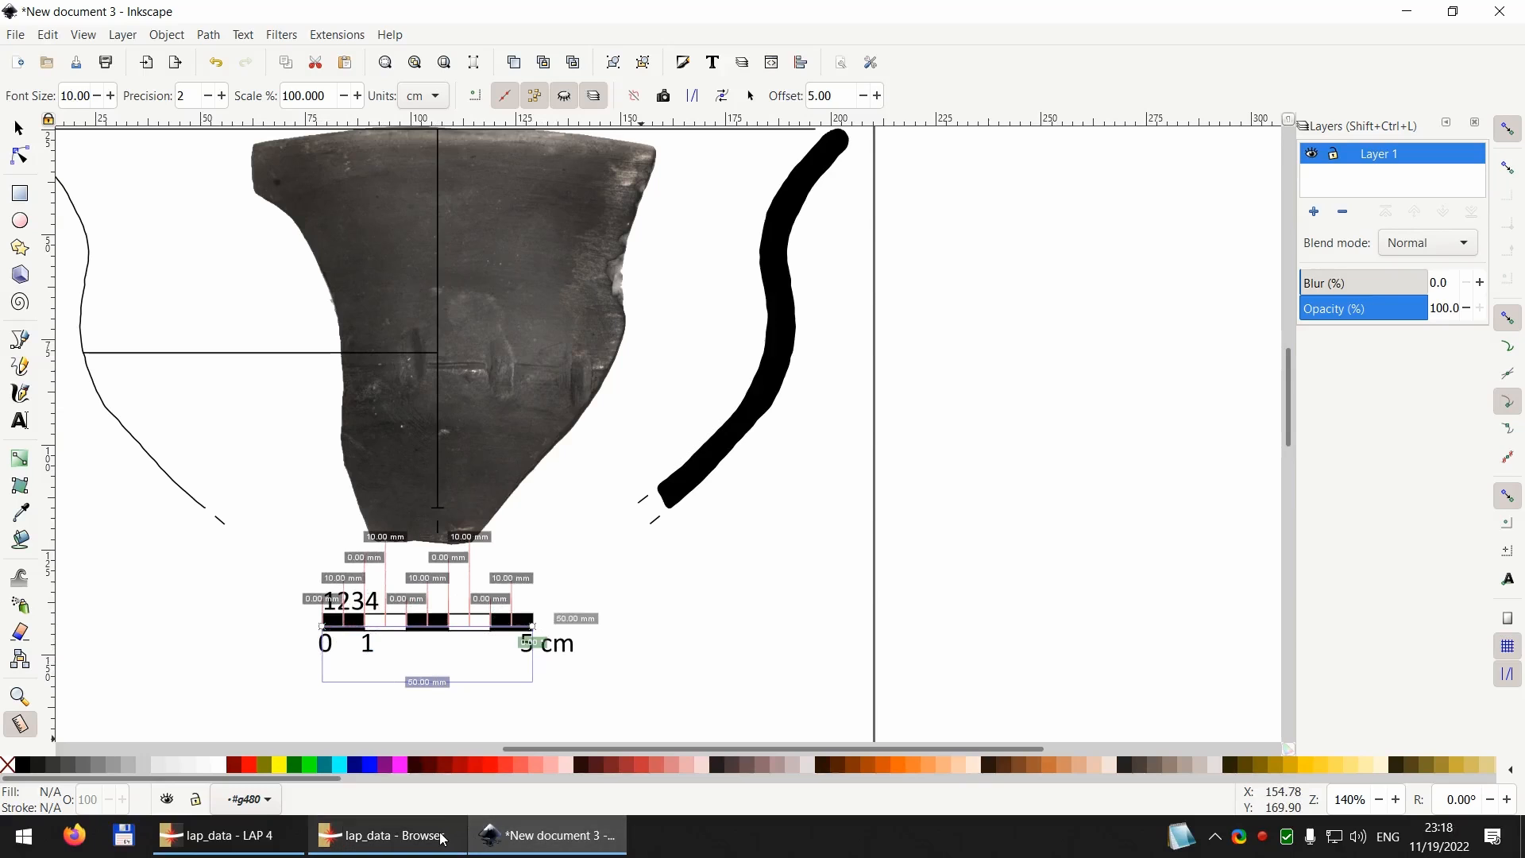
# Step: Switch to LAP 4 and close the lap_data database browser window
pyautogui.click(586, 852)
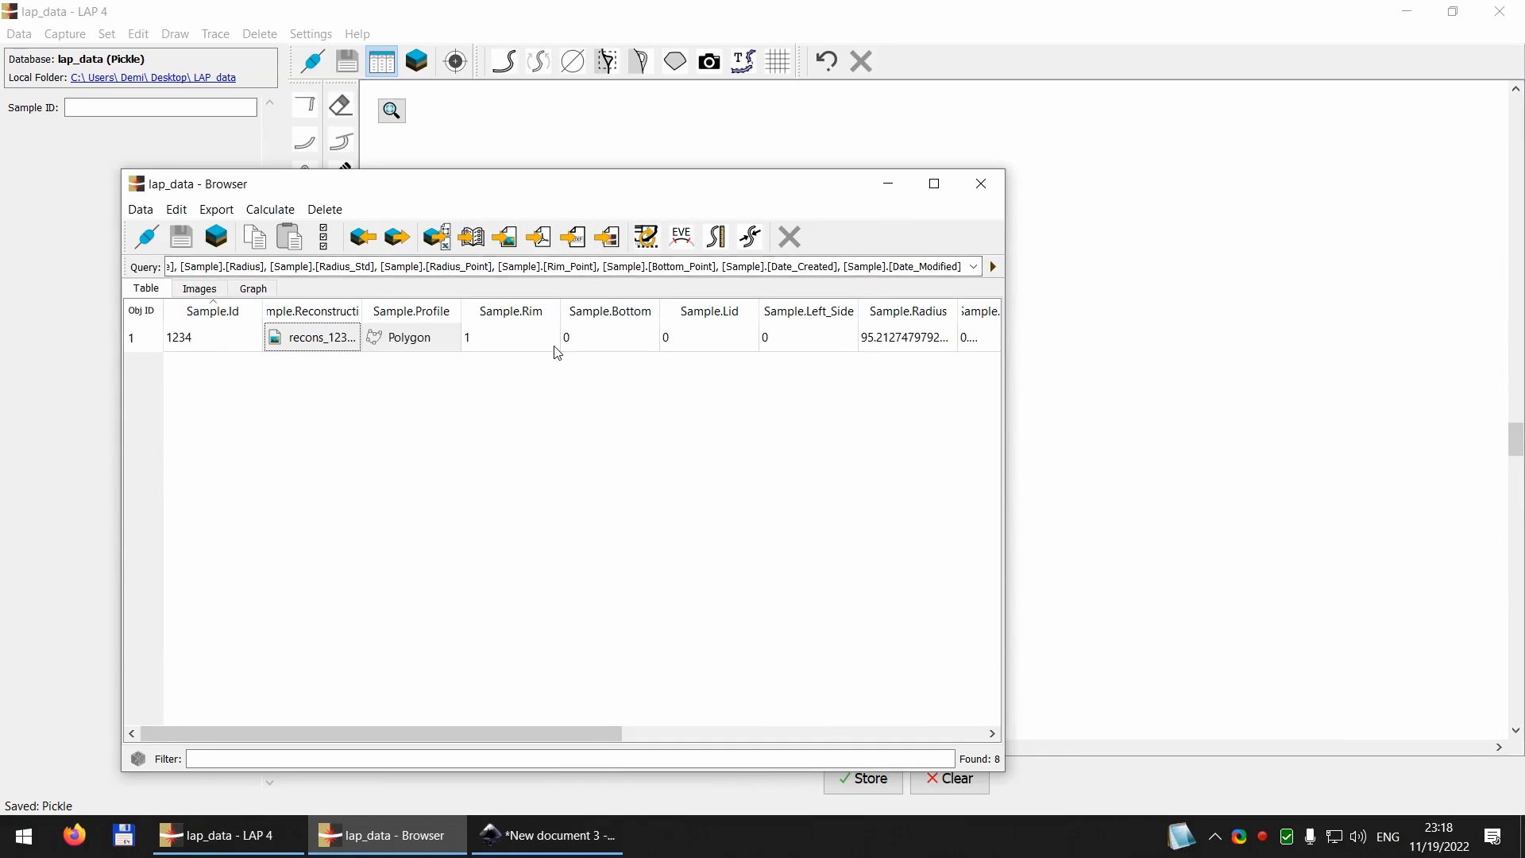
pyautogui.click(994, 182)
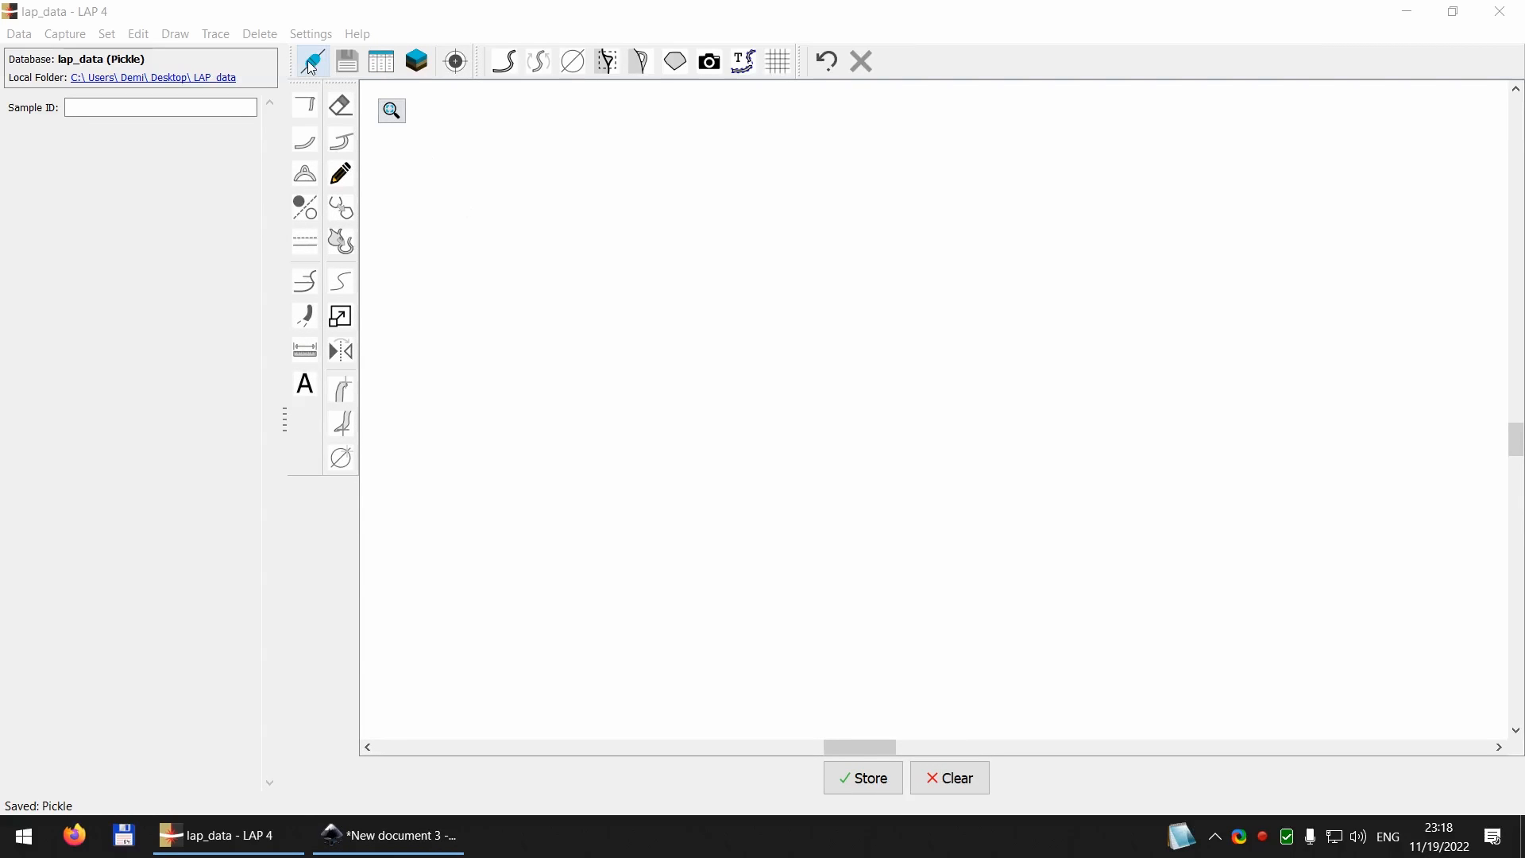
pyautogui.click(354, 17)
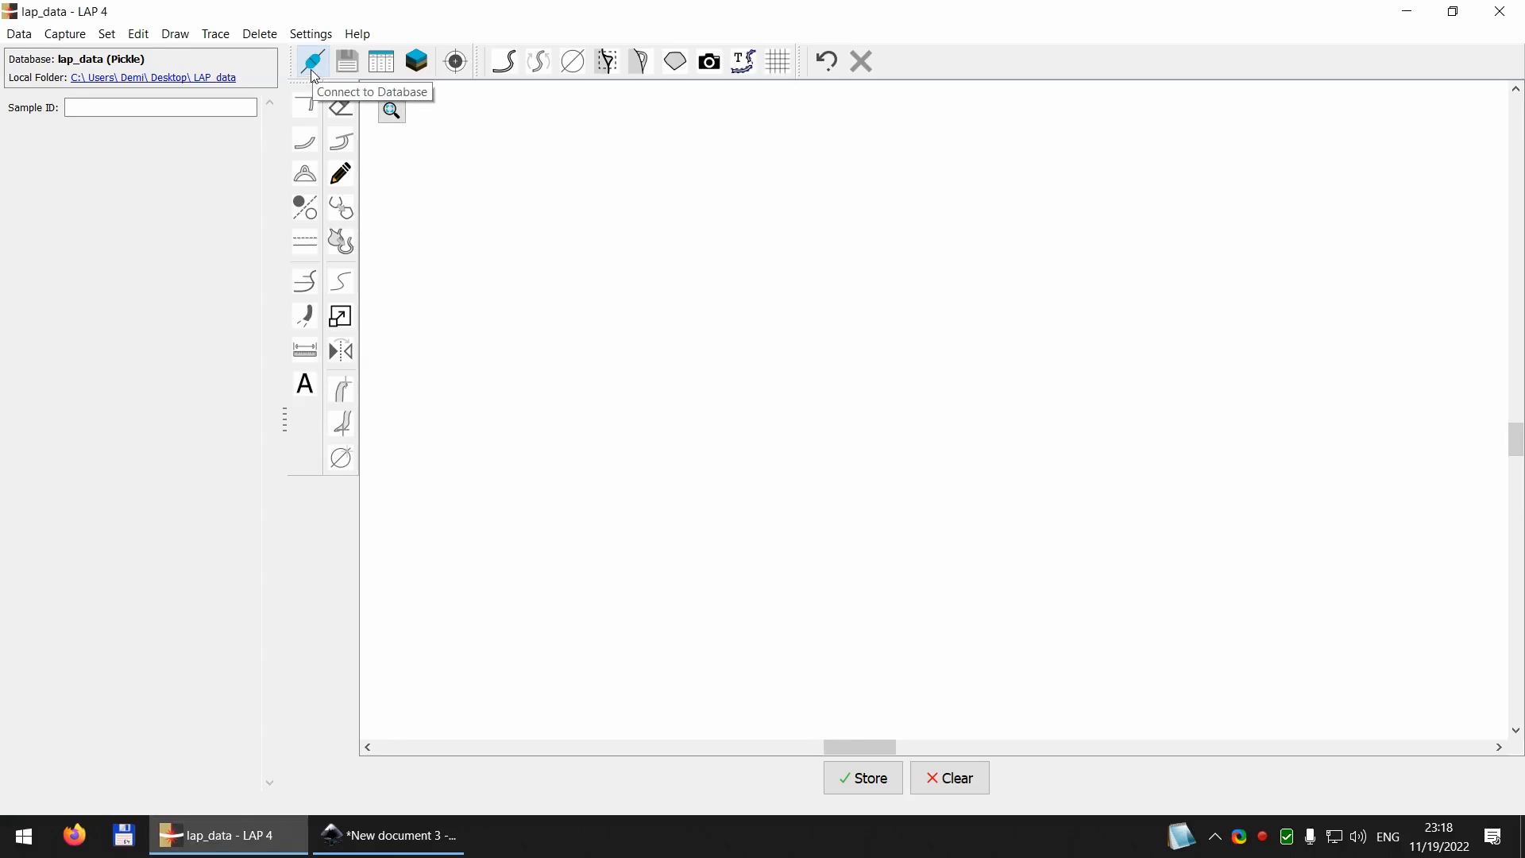
# Step: Connect LAP 4 to the Pickle database KAP_selected.pickle in the KAP_selected folder on the Desktop
pyautogui.click(312, 64)
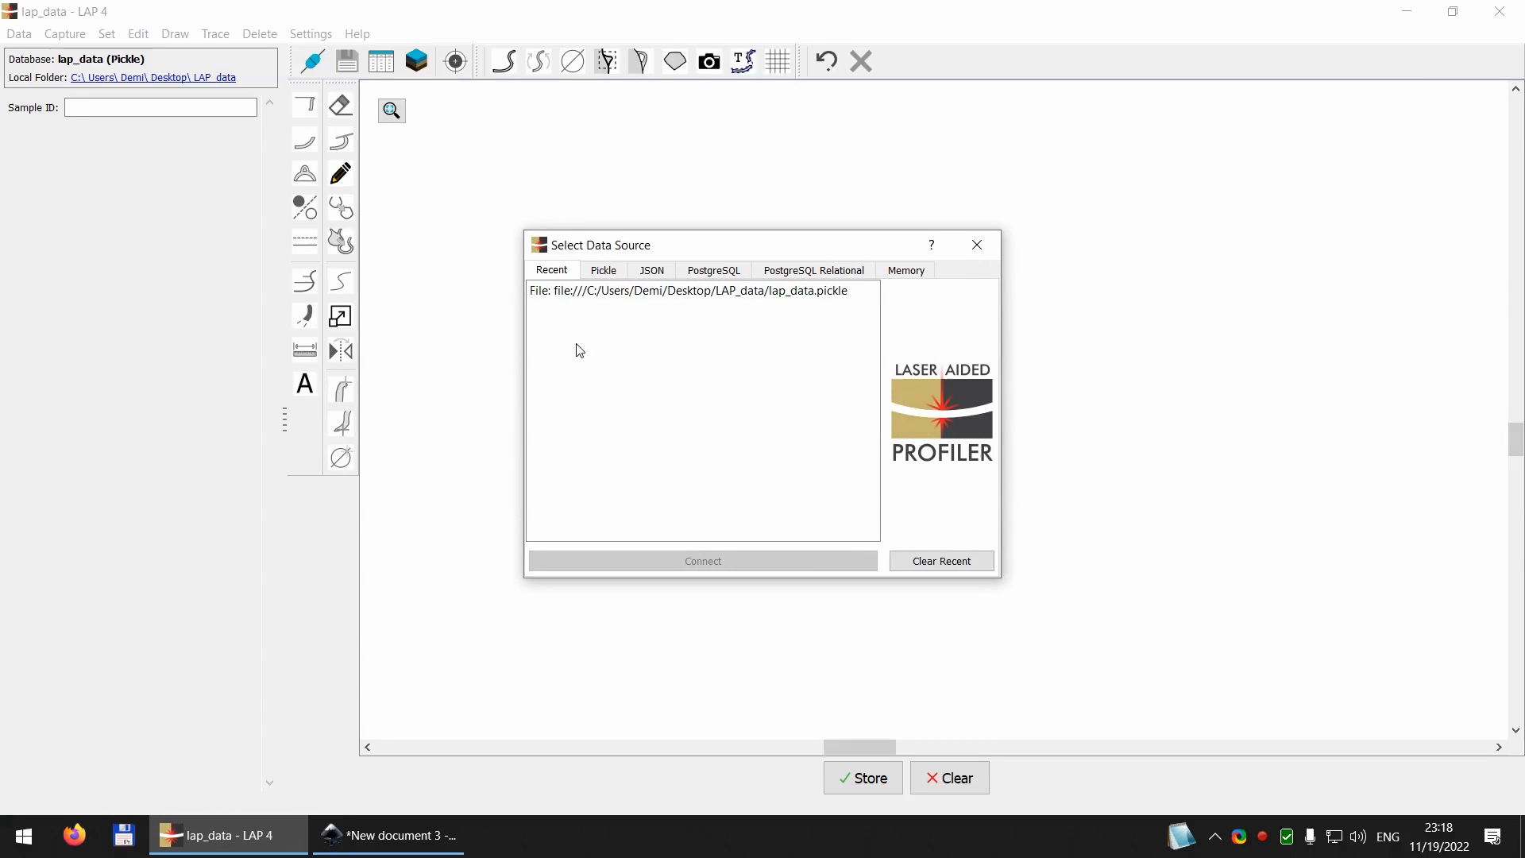
pyautogui.click(604, 271)
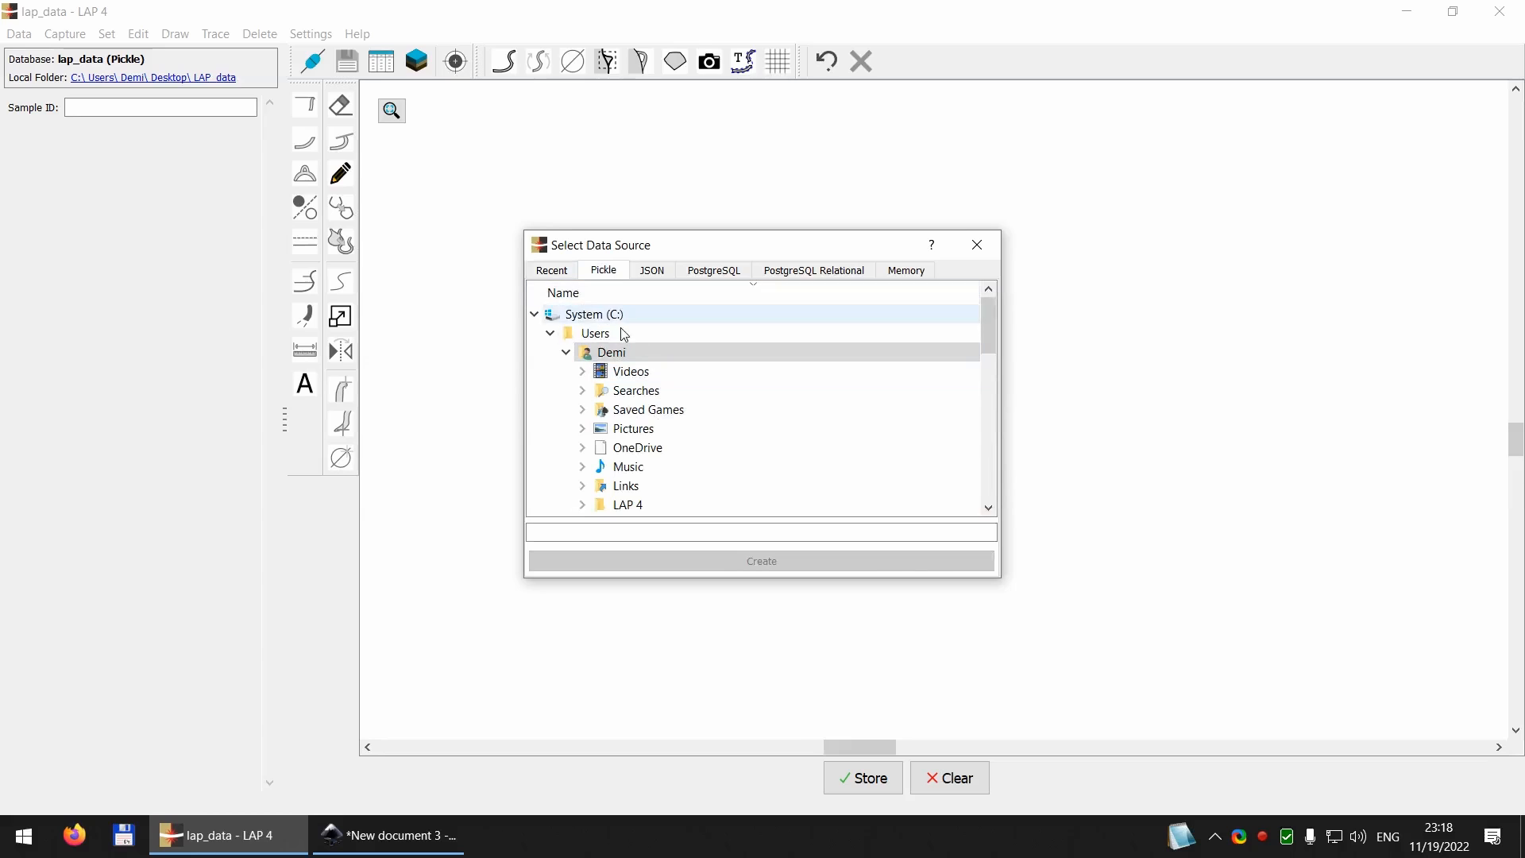
pyautogui.scroll(-1, 636, 449)
pyautogui.scroll(-1, 636, 461)
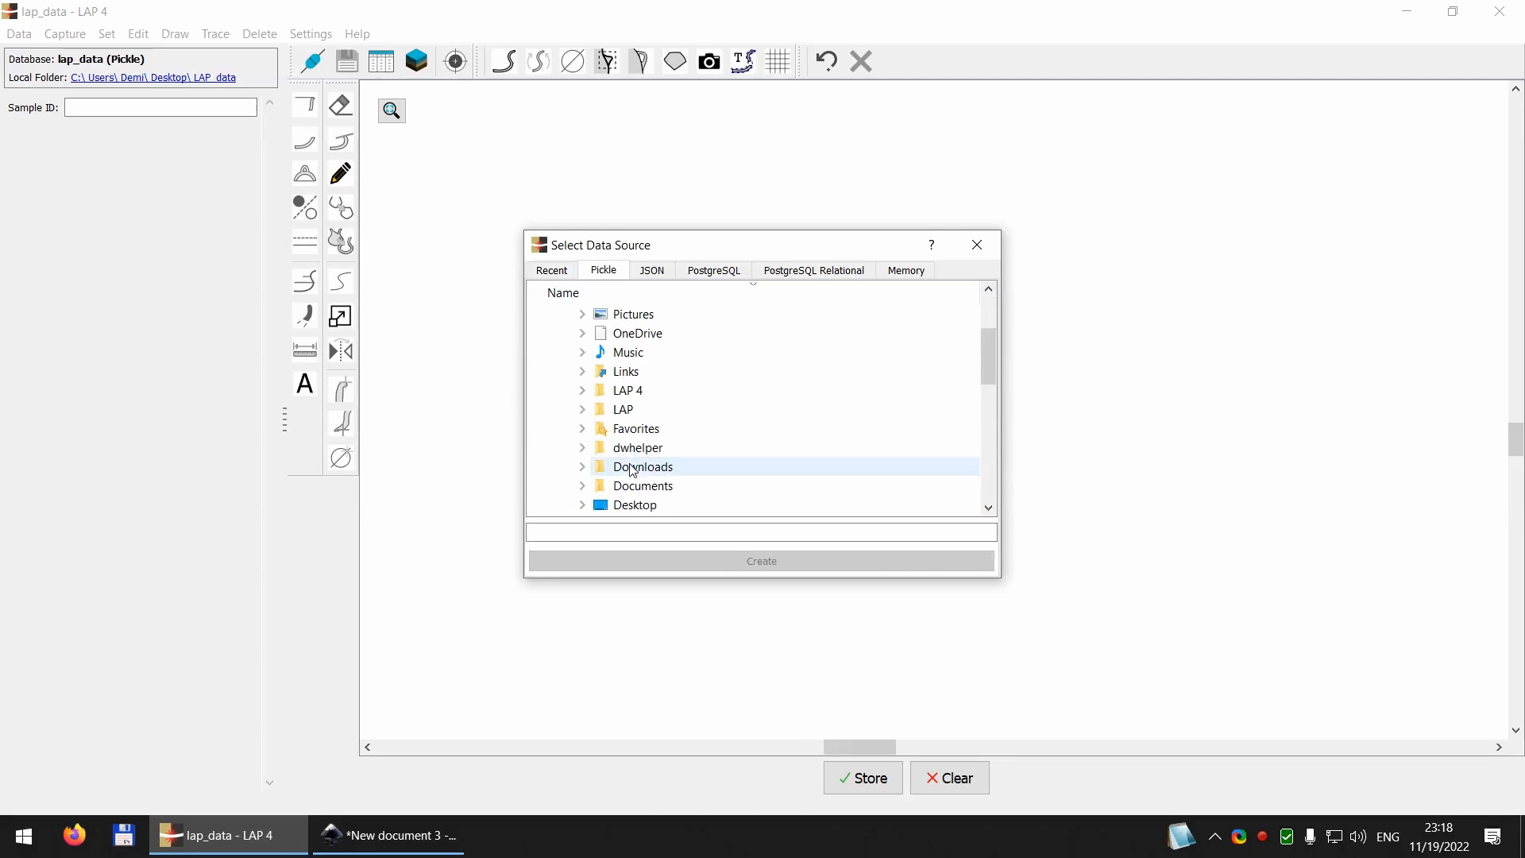
pyautogui.click(638, 508)
pyautogui.scroll(-3, 627, 477)
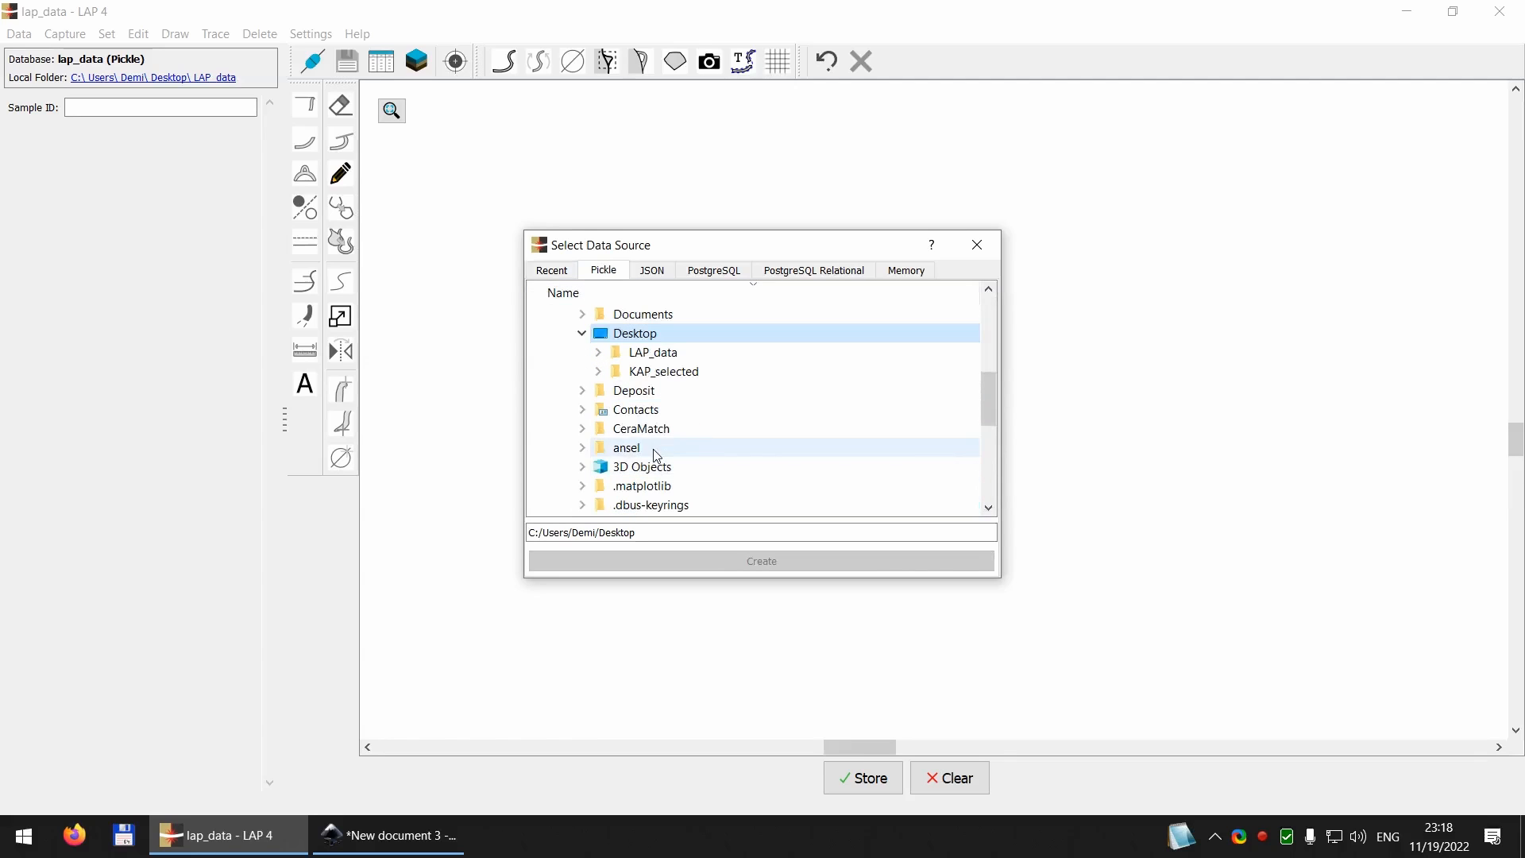
pyautogui.click(669, 373)
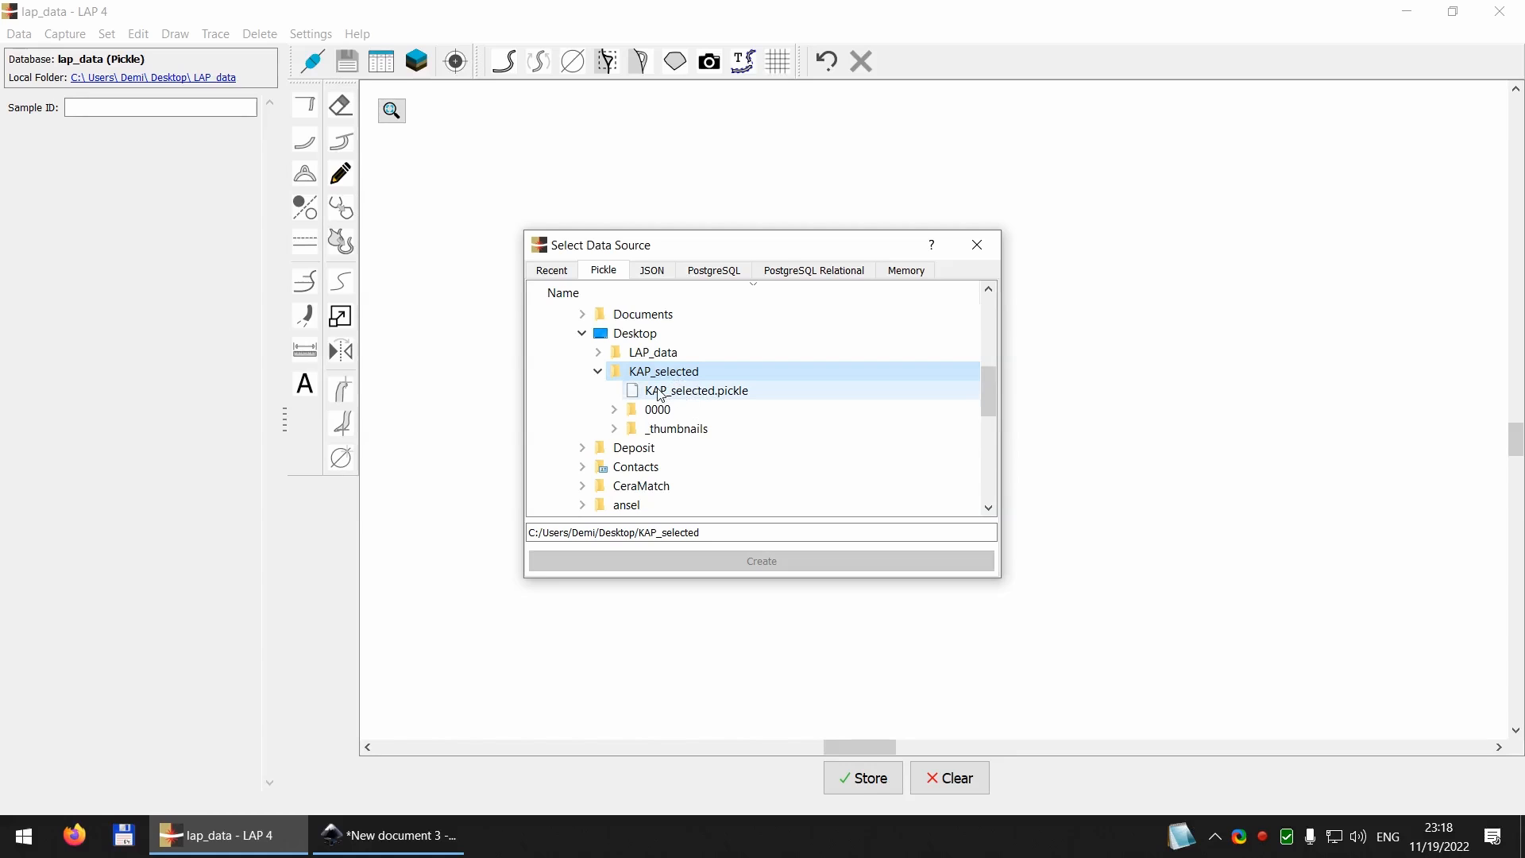
pyautogui.click(661, 393)
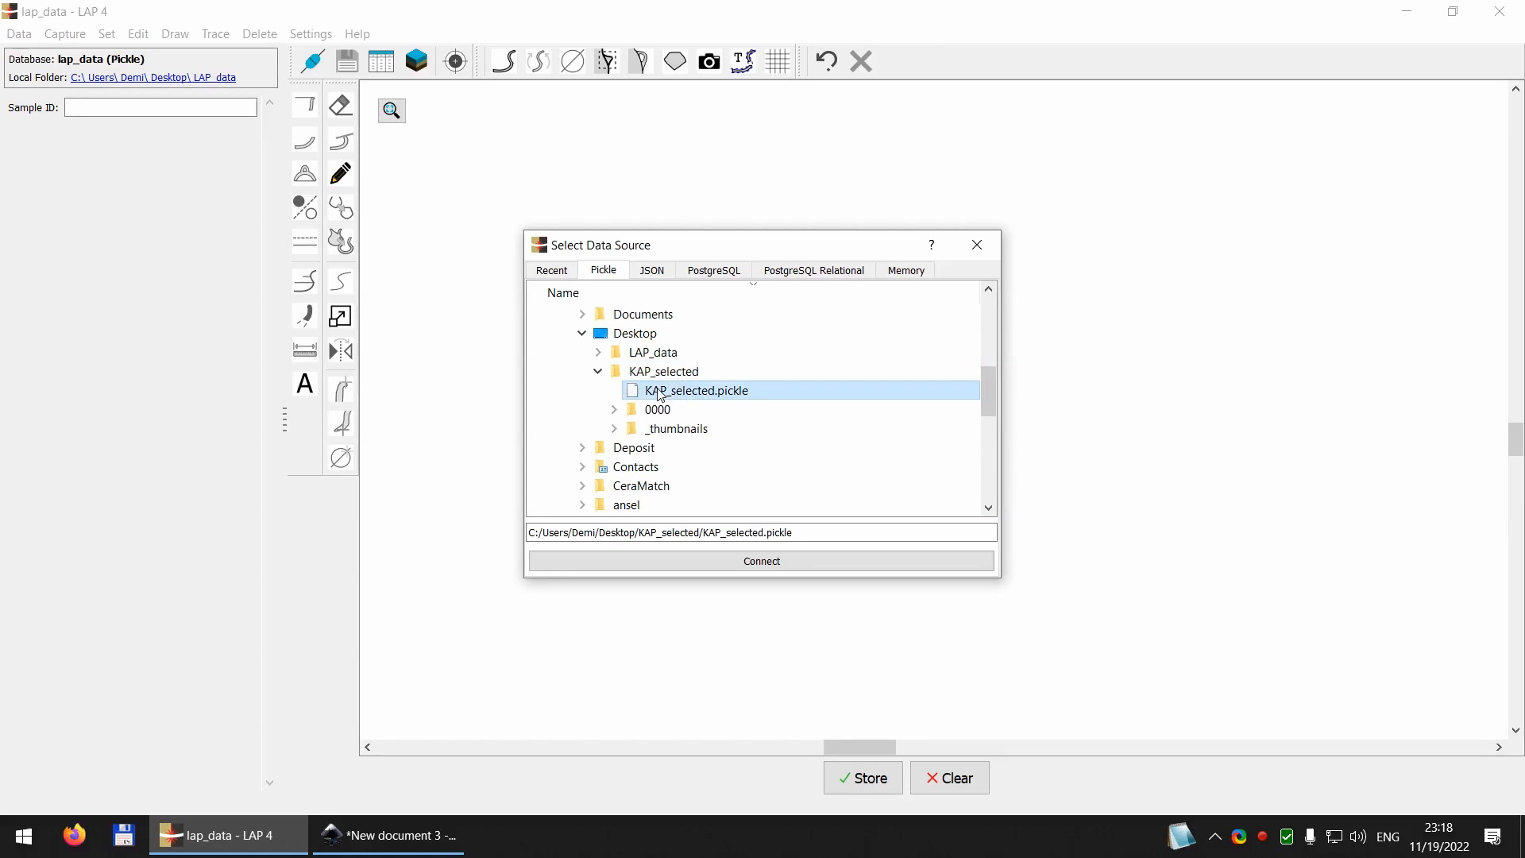
pyautogui.click(753, 562)
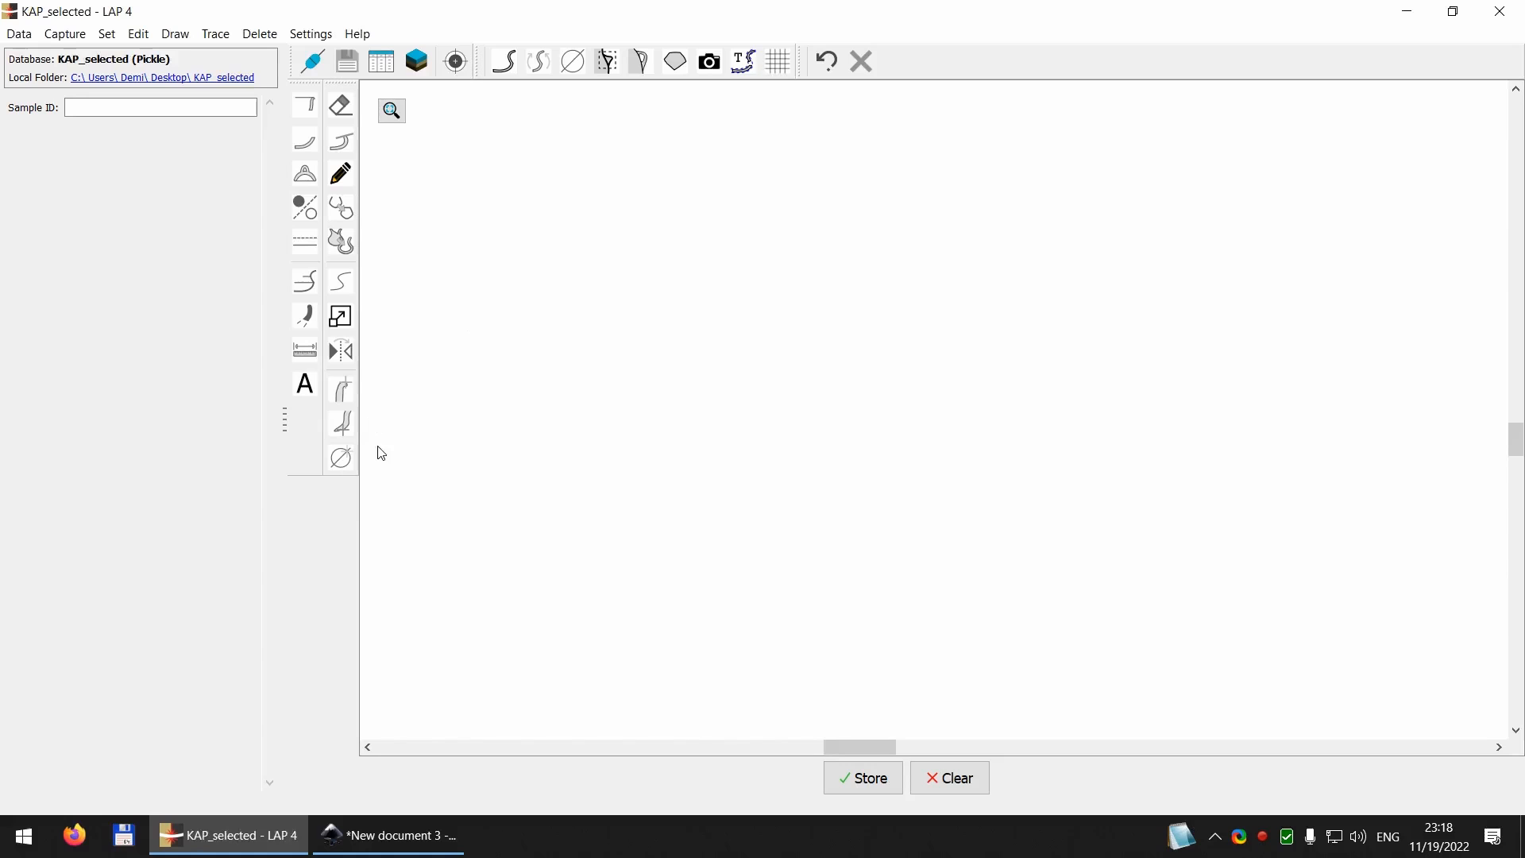
# Step: Open the KAP_selected database browser and view the stored reconstructions as slightly enlarged image thumbnails
pyautogui.click(385, 70)
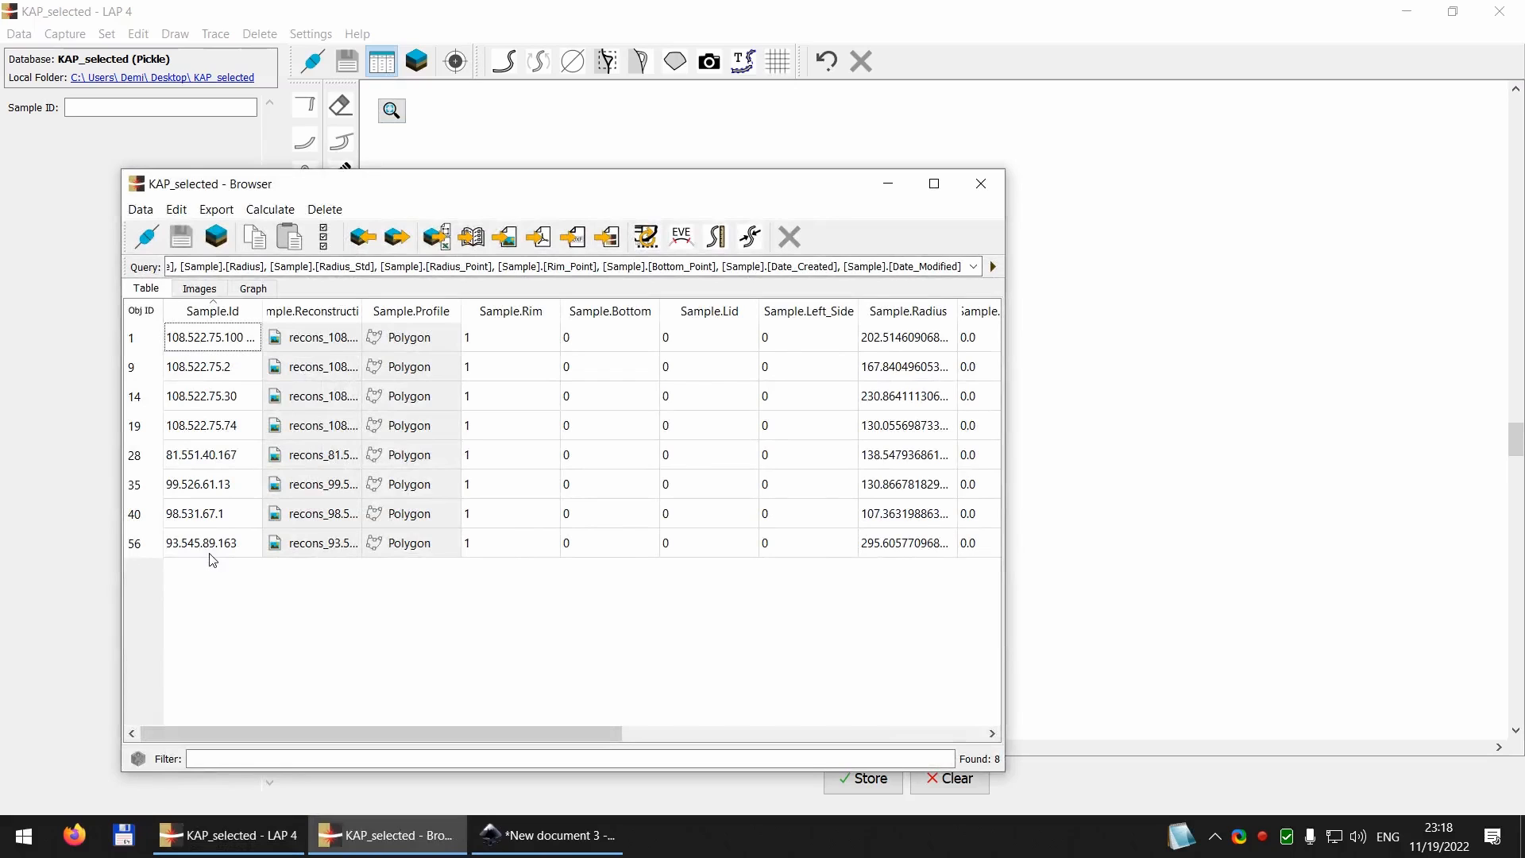
pyautogui.click(200, 289)
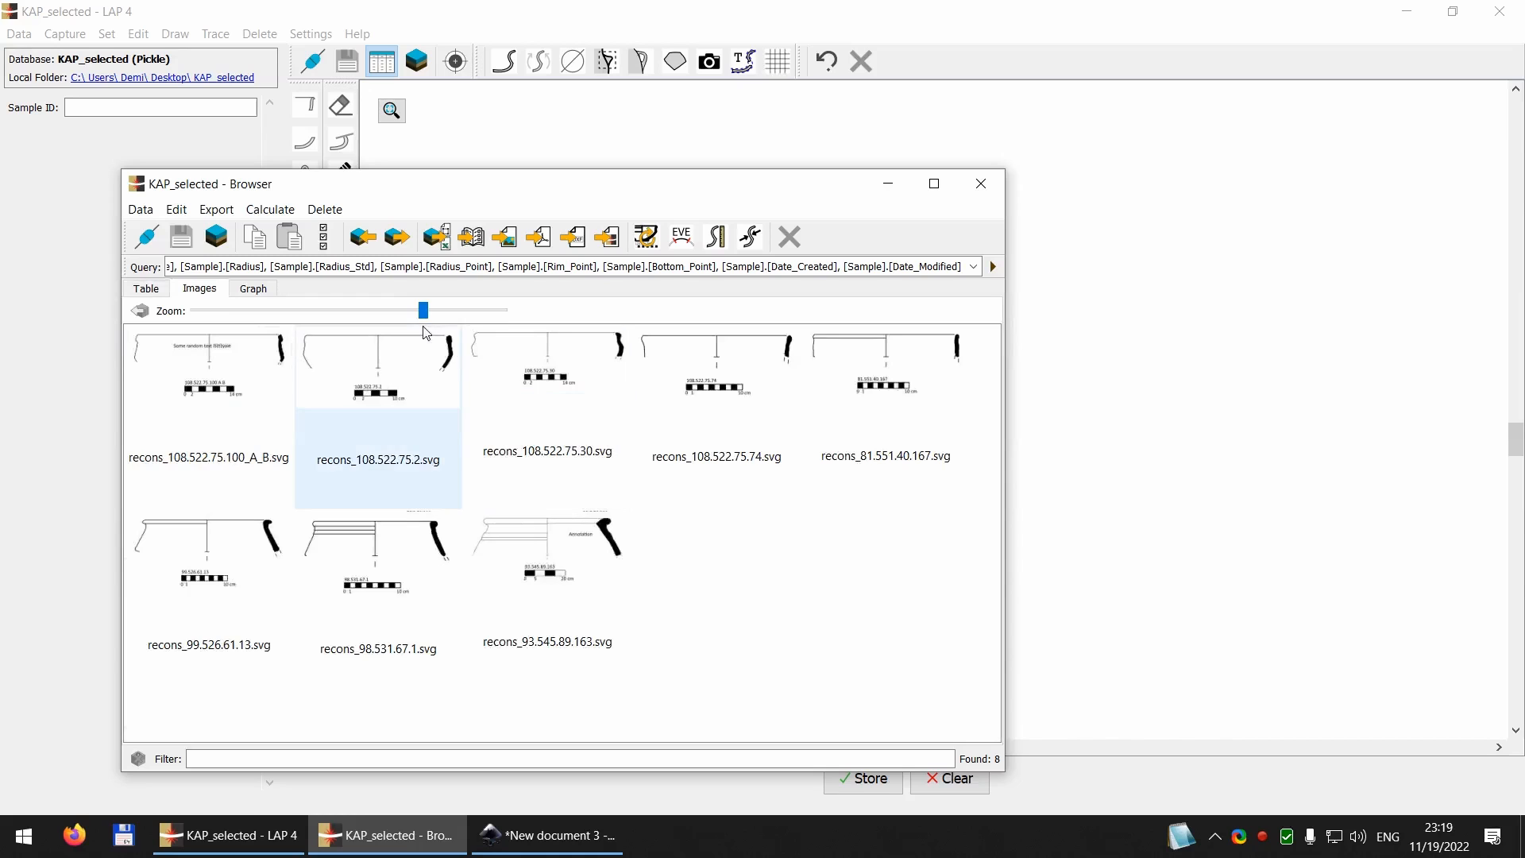
pyautogui.moveTo(424, 310)
pyautogui.mouseDown()
pyautogui.moveTo(311, 318)
pyautogui.moveTo(466, 305)
pyautogui.moveTo(428, 295)
pyautogui.mouseUp()
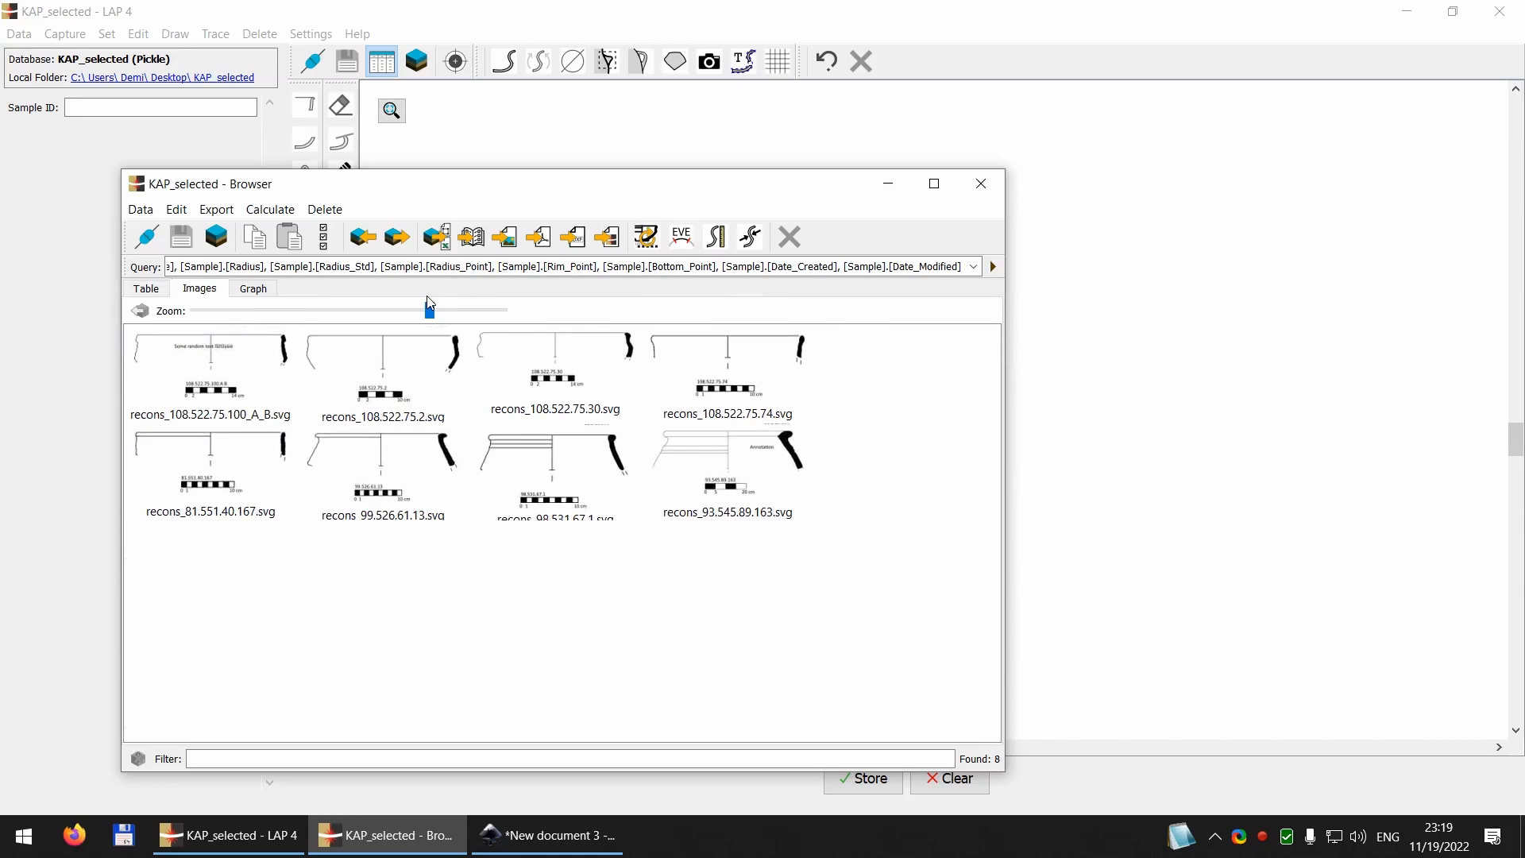
# Step: Open the drawing of sample 99.526.61.13 from its thumbnail without loading its stored drawing settings
pyautogui.doubleClick(440, 468)
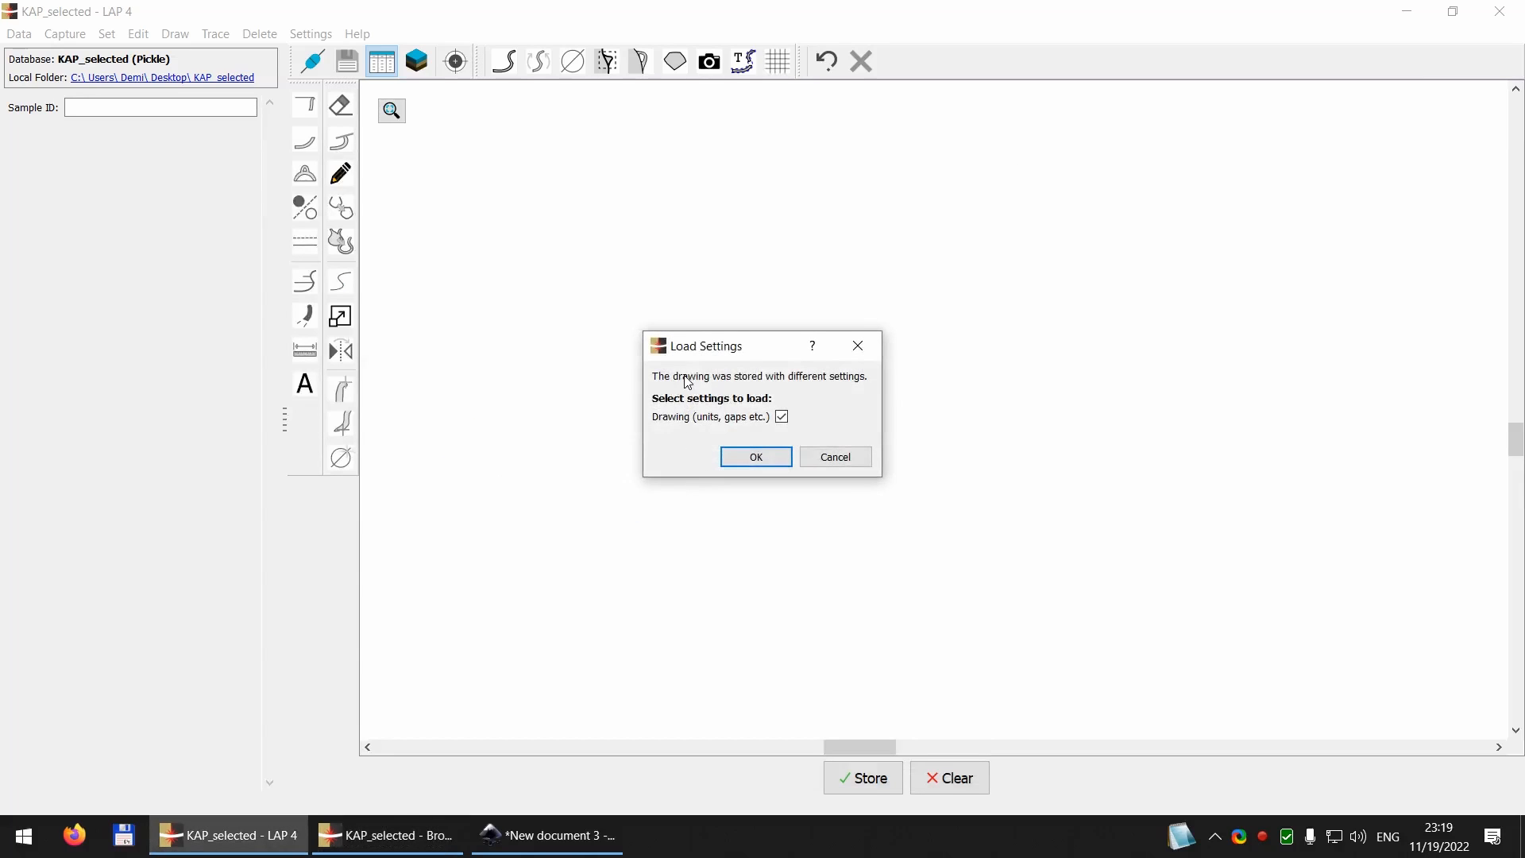
pyautogui.moveTo(696, 352); pyautogui.dragTo(574, 328)
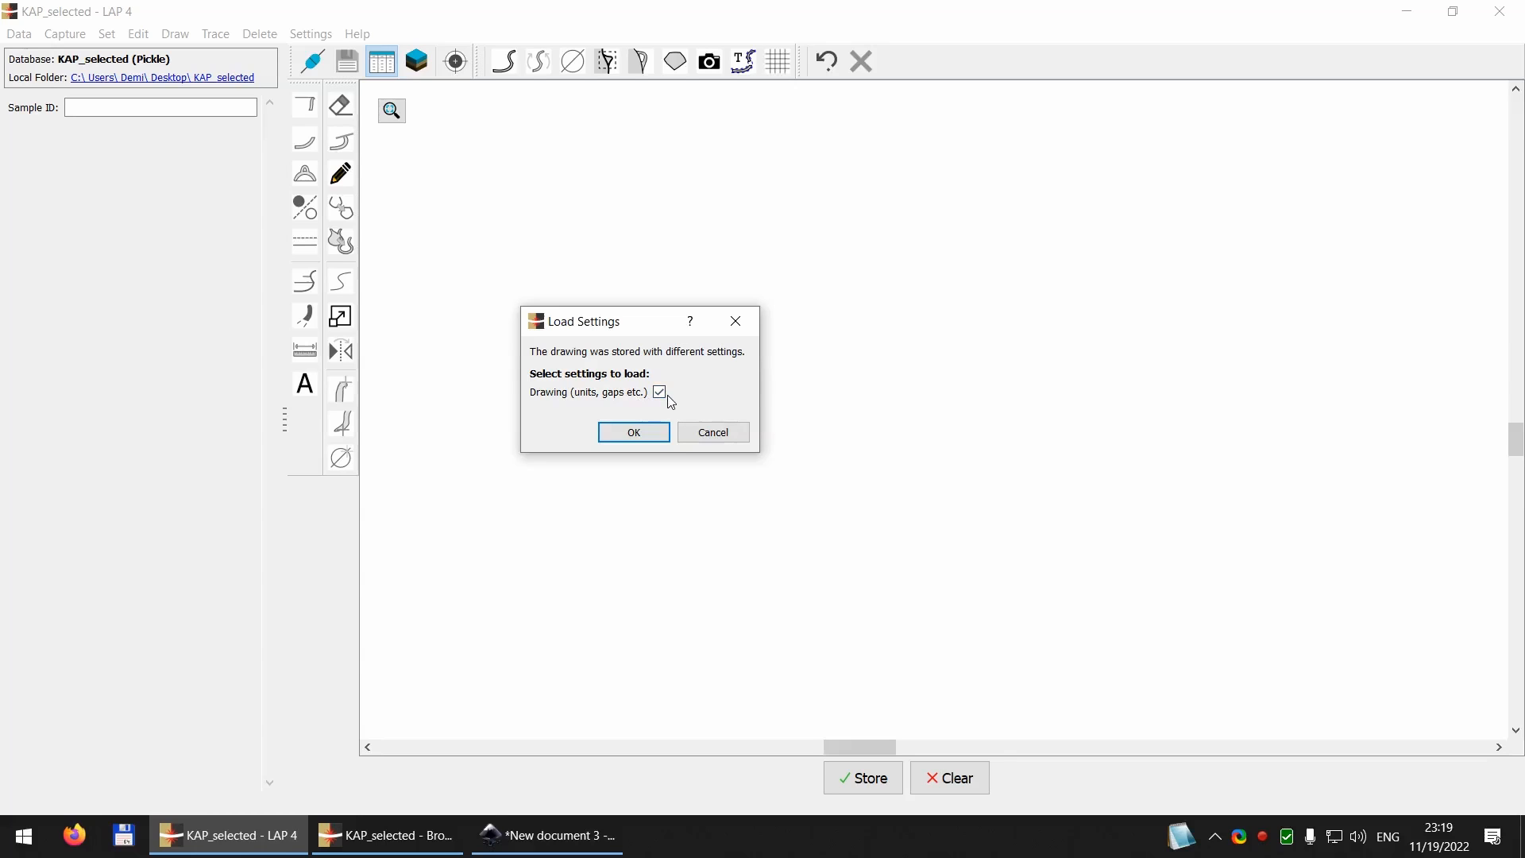
pyautogui.click(714, 433)
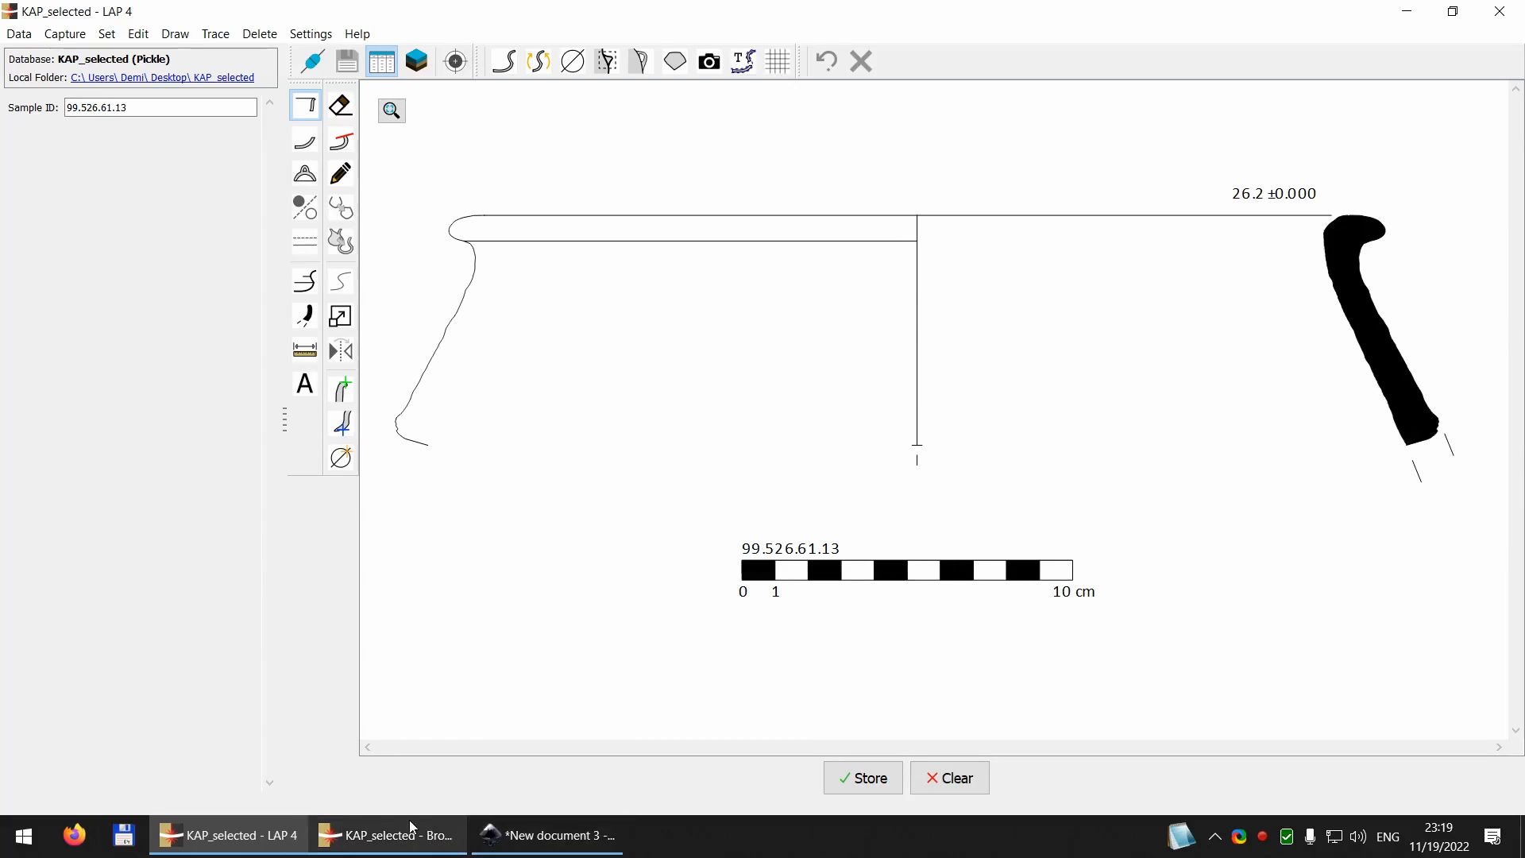
# Step: Export the browser's sample table without any thumbnail selected to the Desktop as Excel workbook KAP_selected.xlsx, replacing the existing file
pyautogui.click(415, 853)
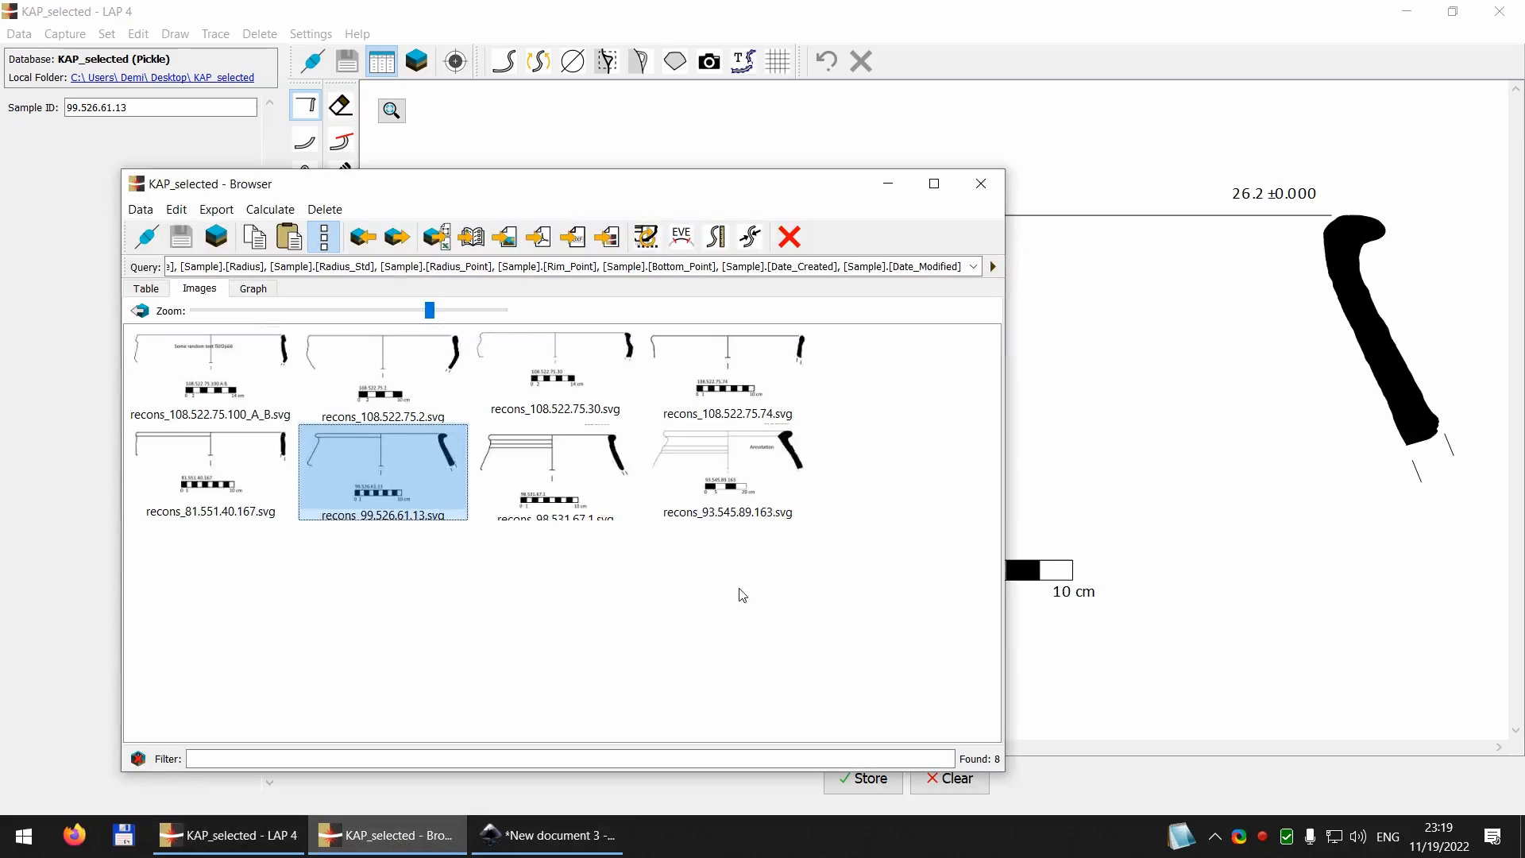
pyautogui.click(405, 604)
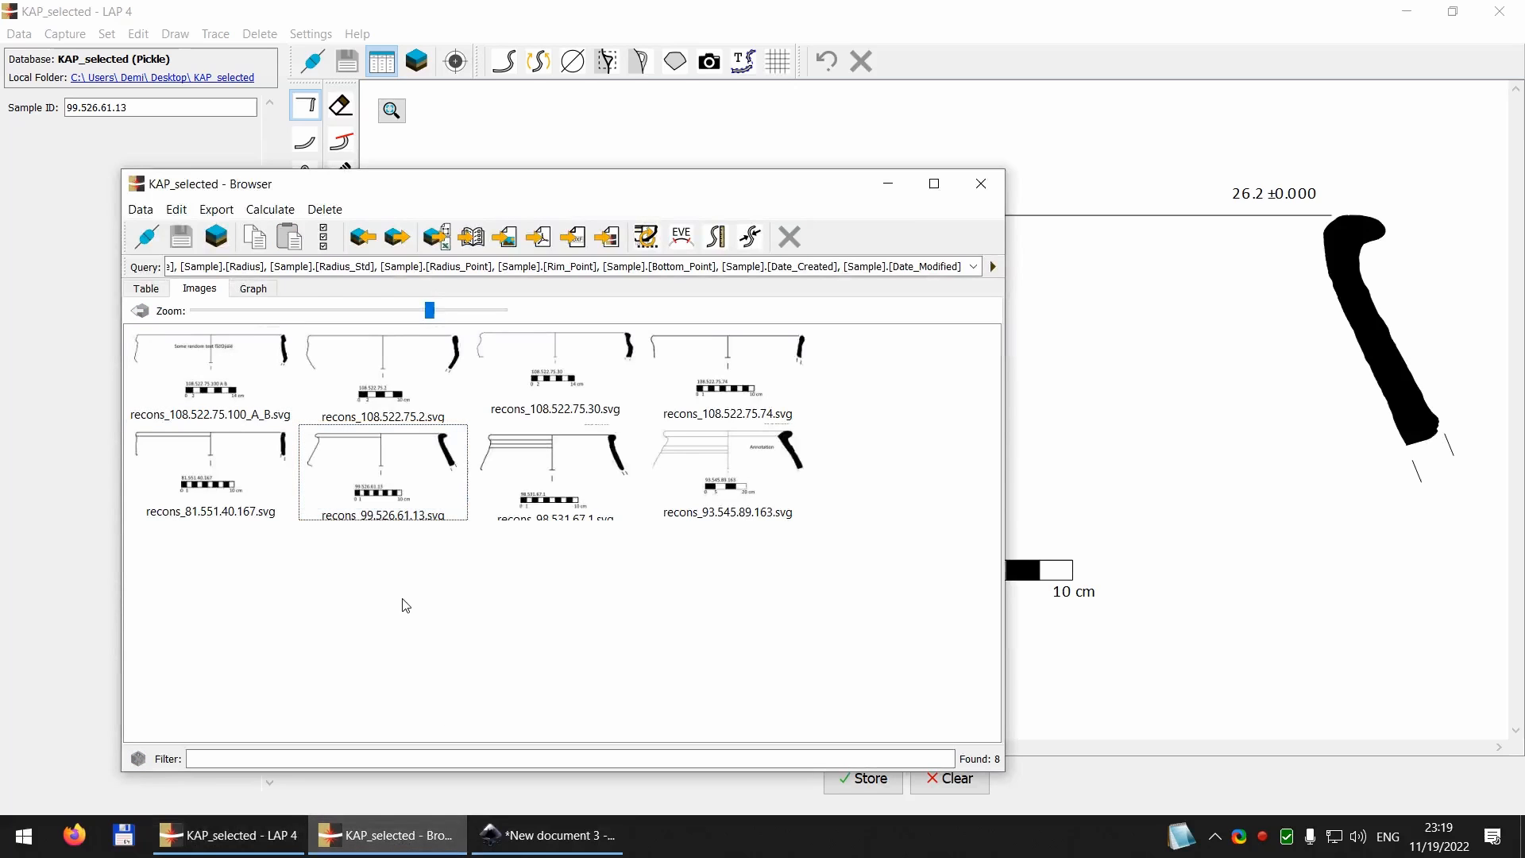
pyautogui.click(141, 290)
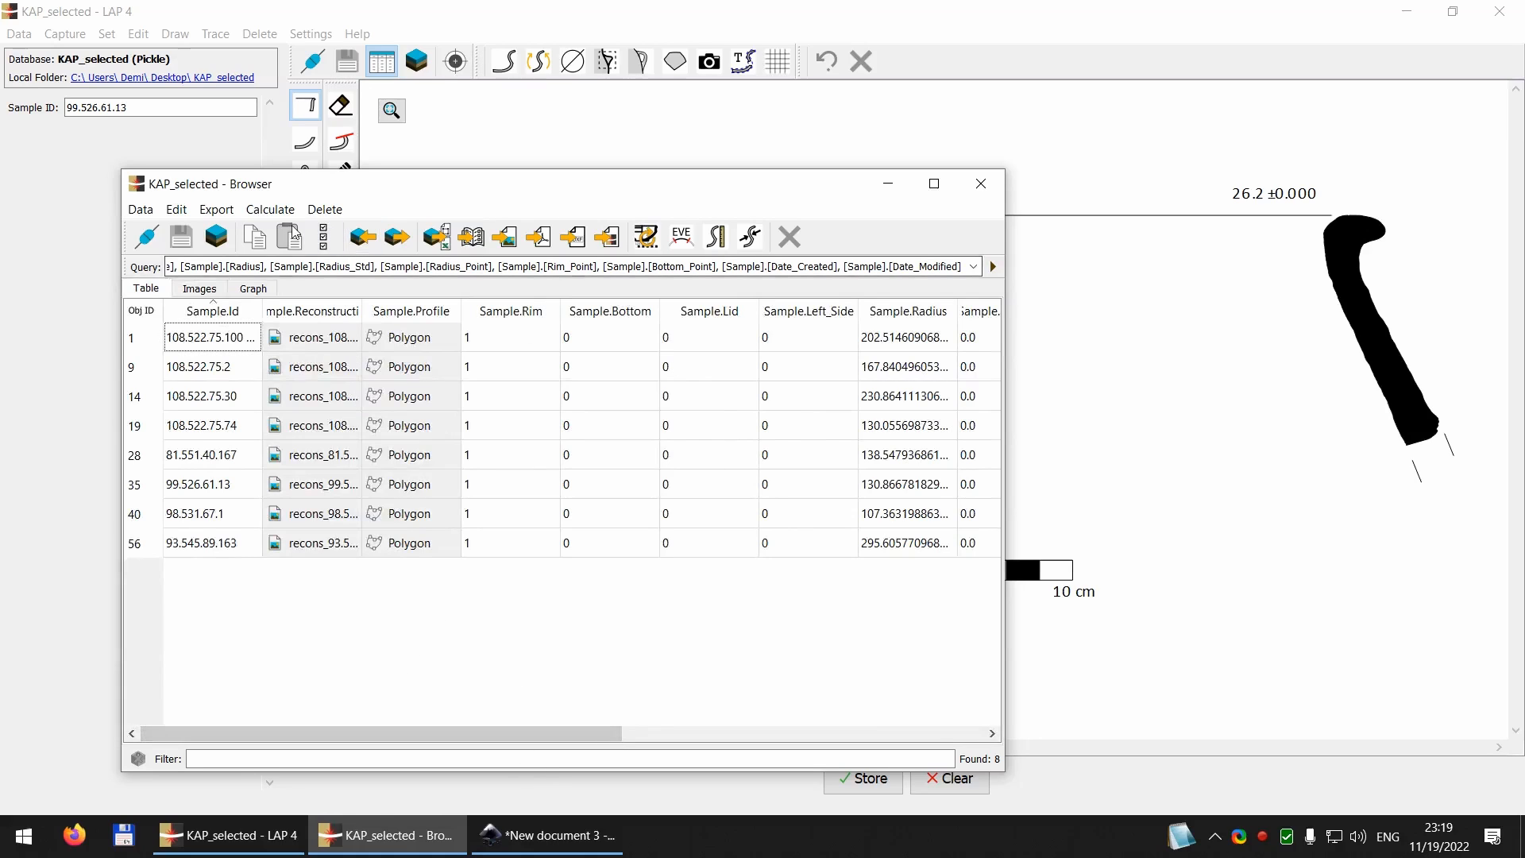
pyautogui.click(208, 213)
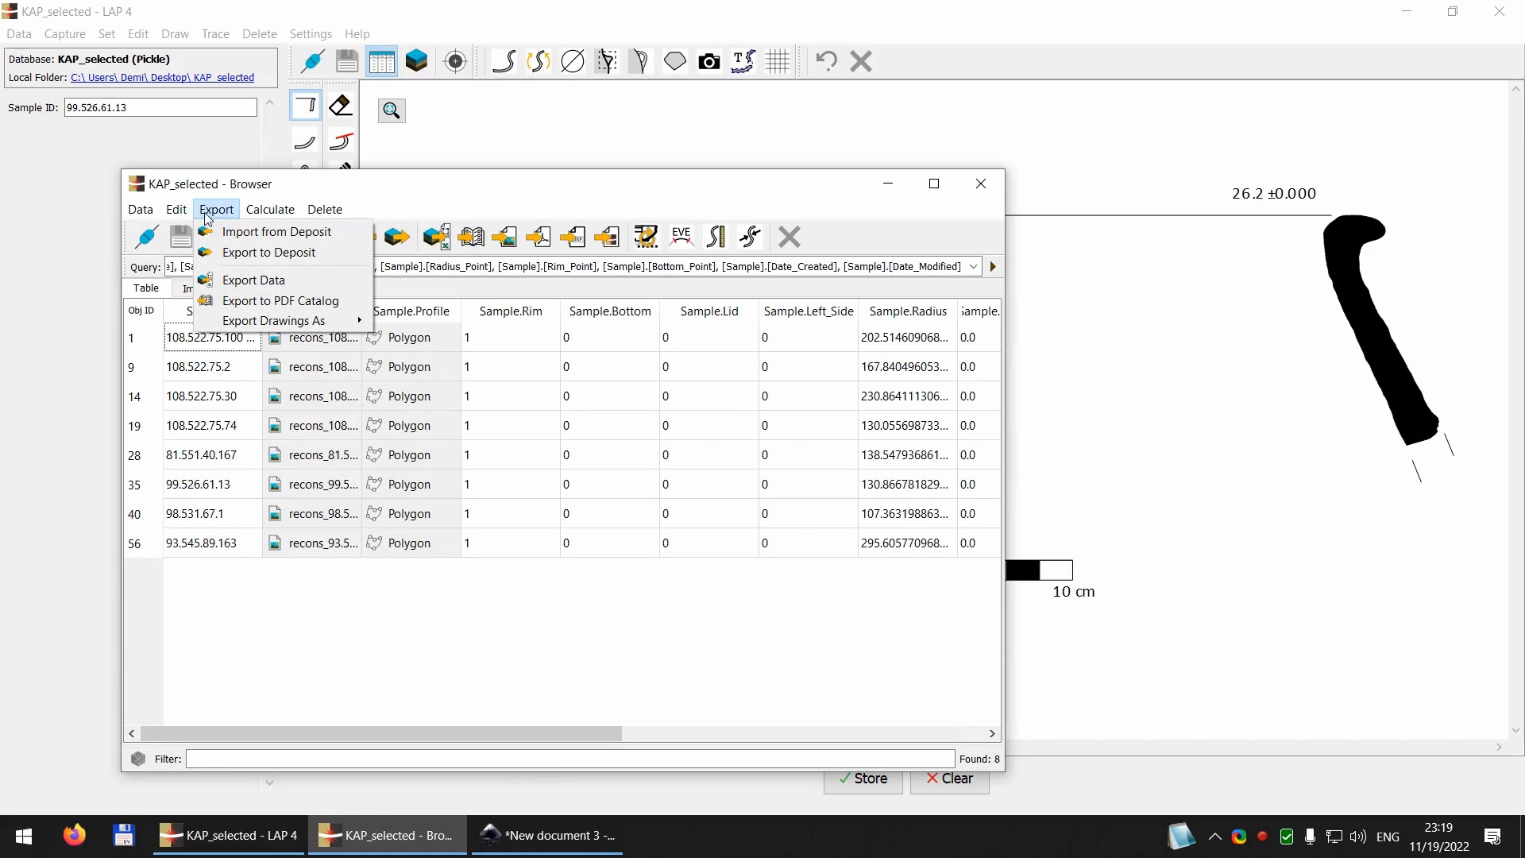
pyautogui.click(242, 281)
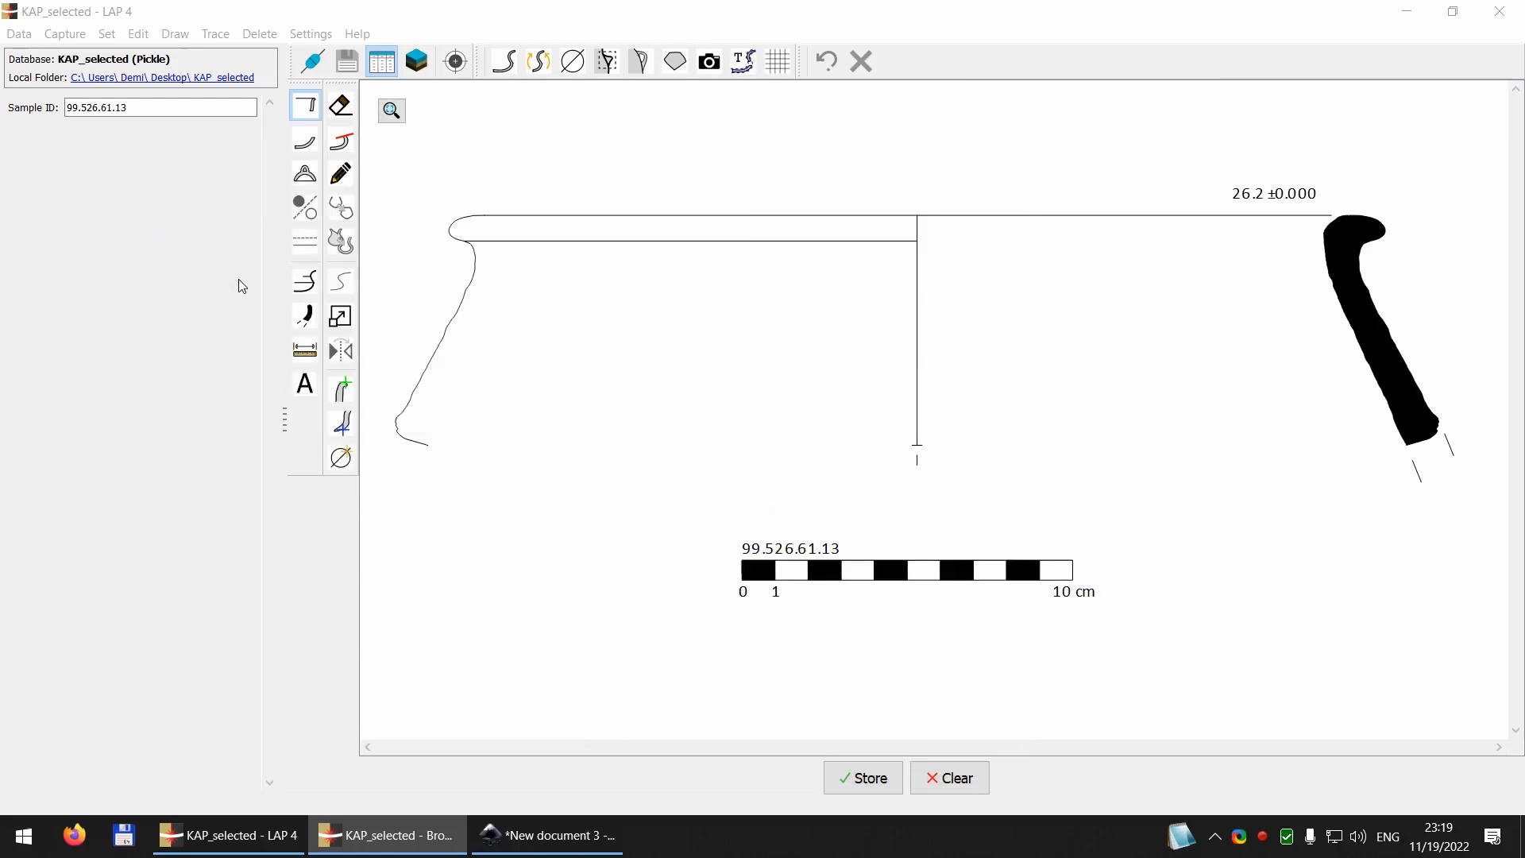
pyautogui.click(75, 194)
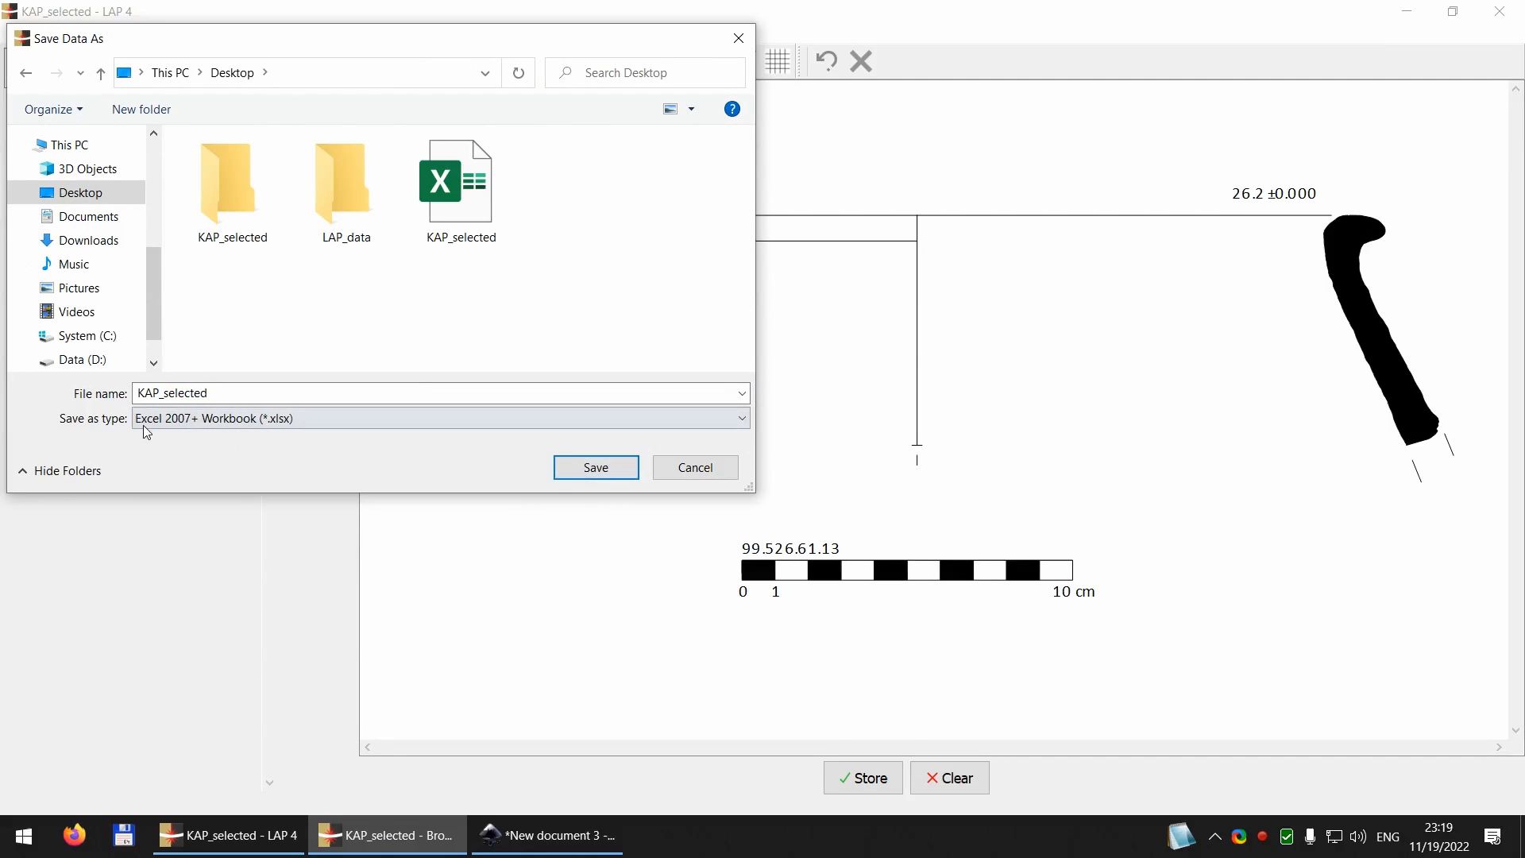
pyautogui.click(175, 420)
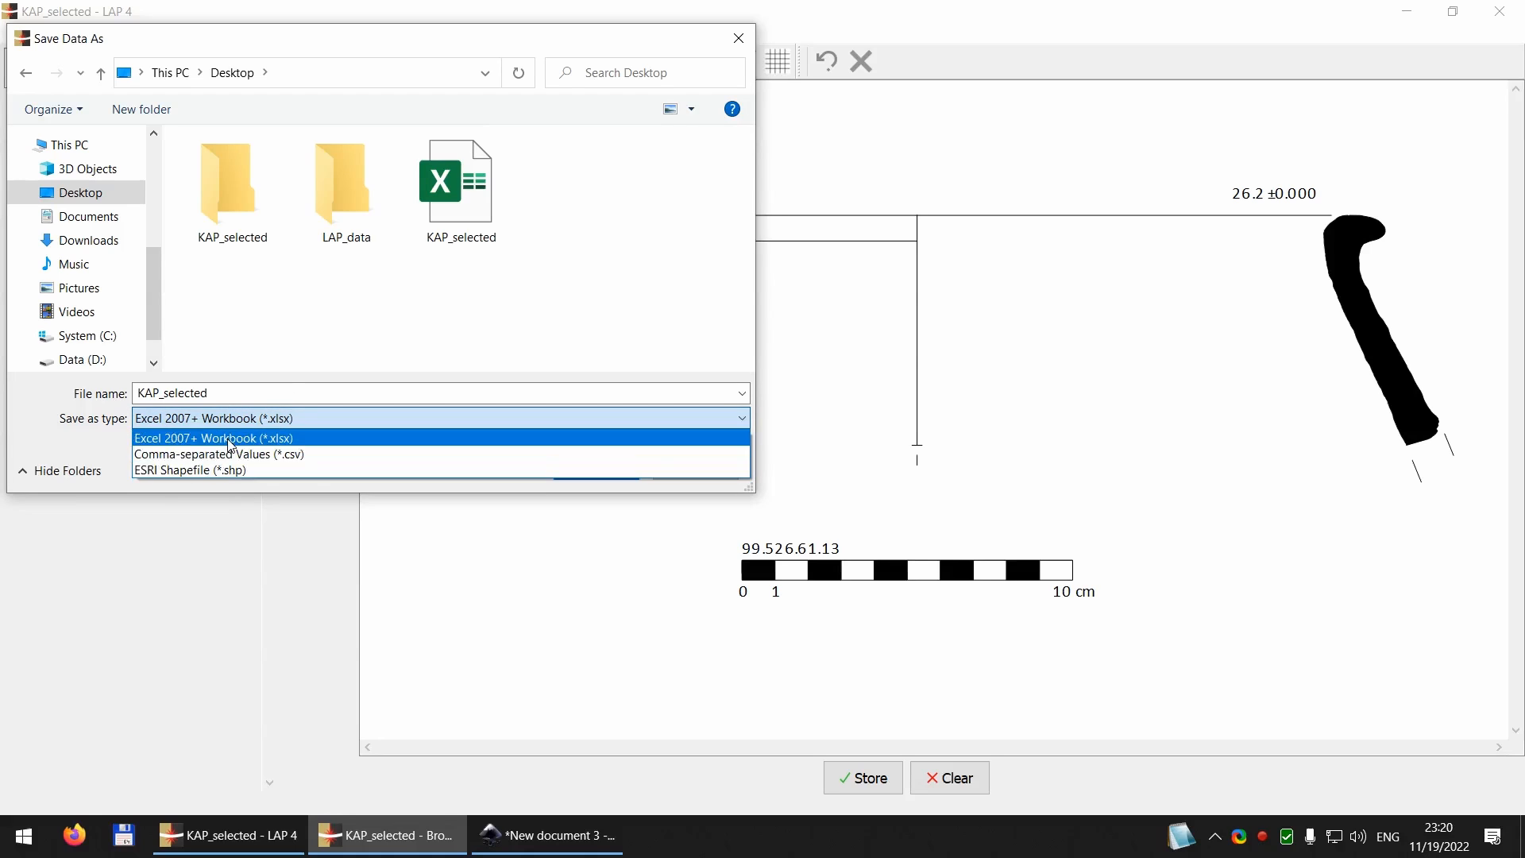
pyautogui.click(266, 367)
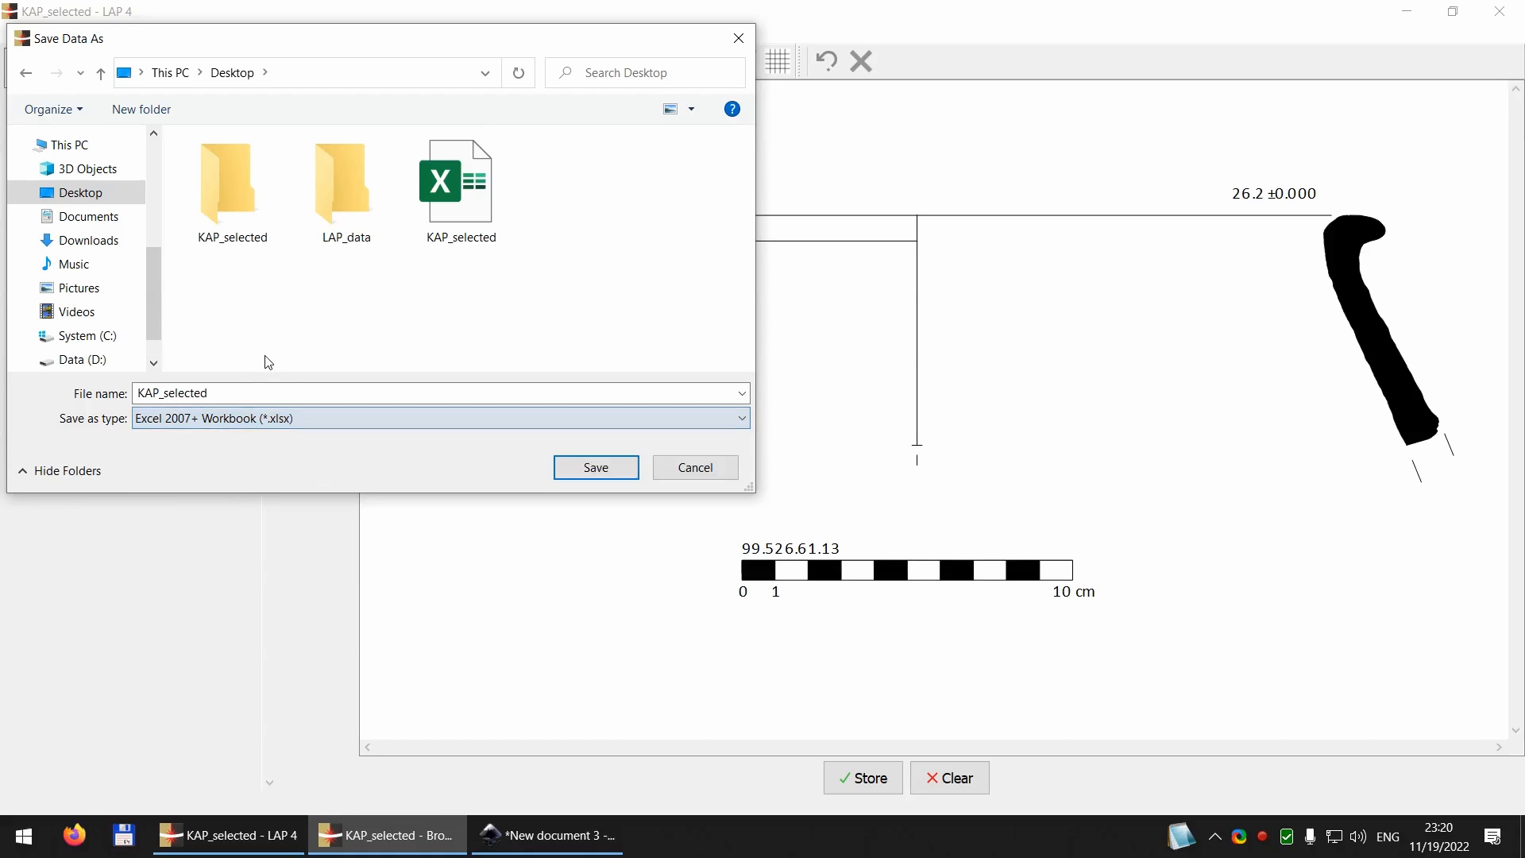
pyautogui.click(597, 468)
pyautogui.click(823, 425)
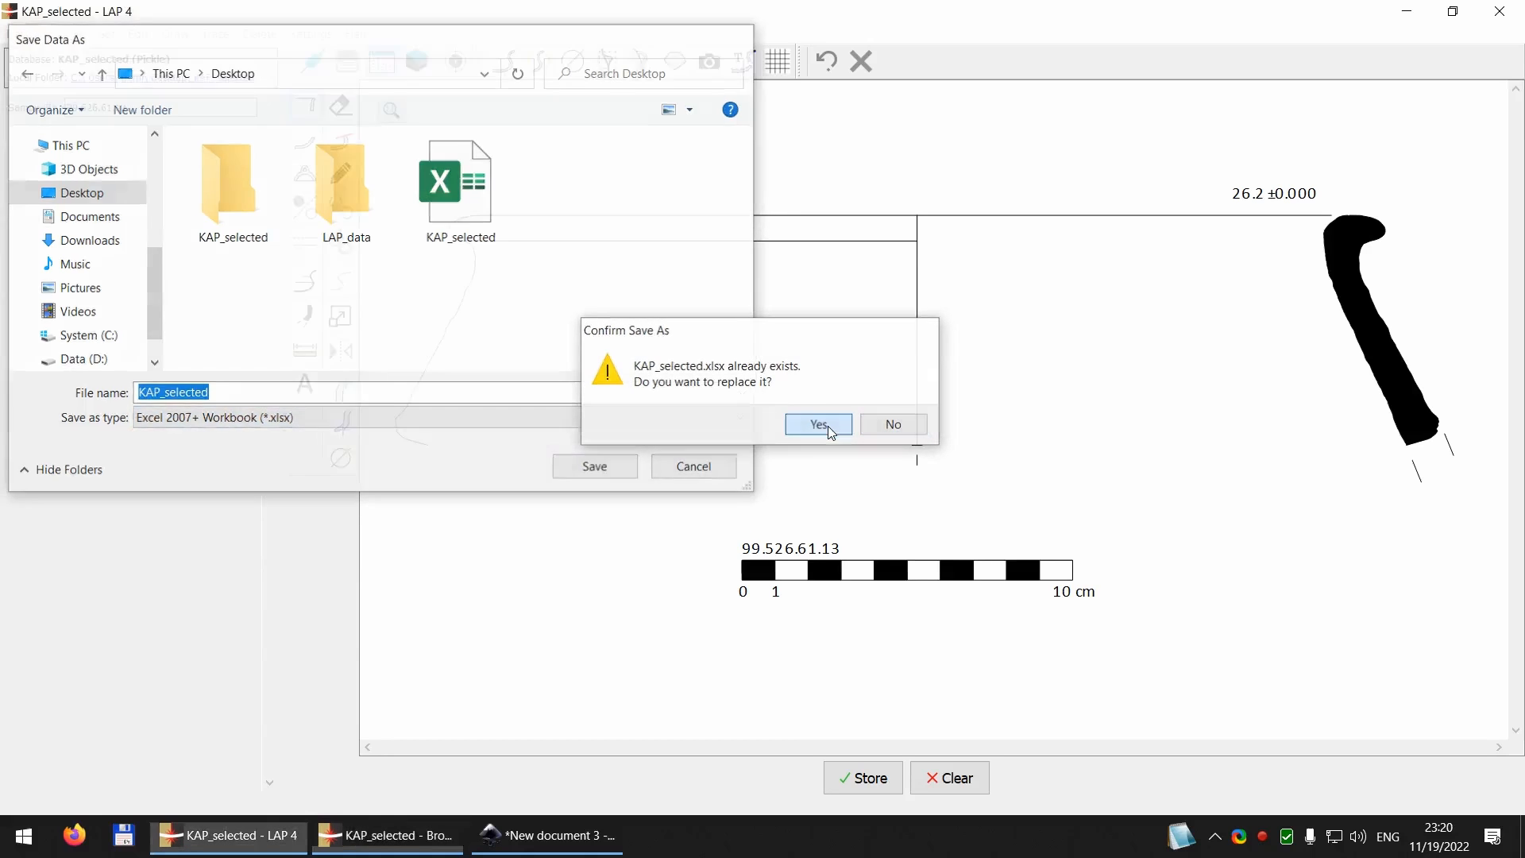
# Step: Open the exported KAP_selected workbook from the desktop in Excel, maximize its window, and fit the Sample.Id column to its contents
pyautogui.click(1405, 10)
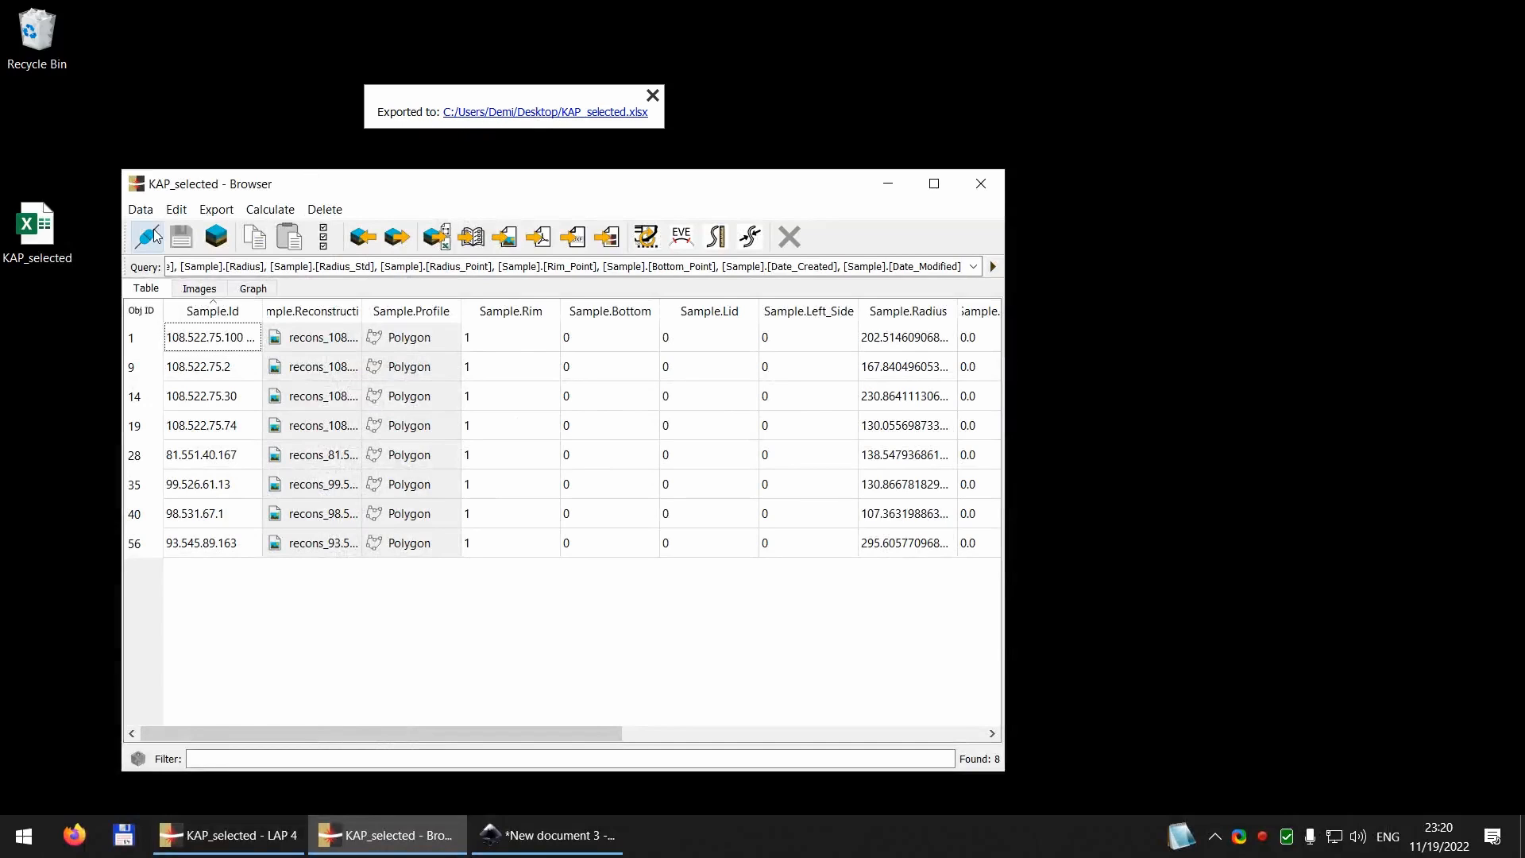
pyautogui.doubleClick(36, 228)
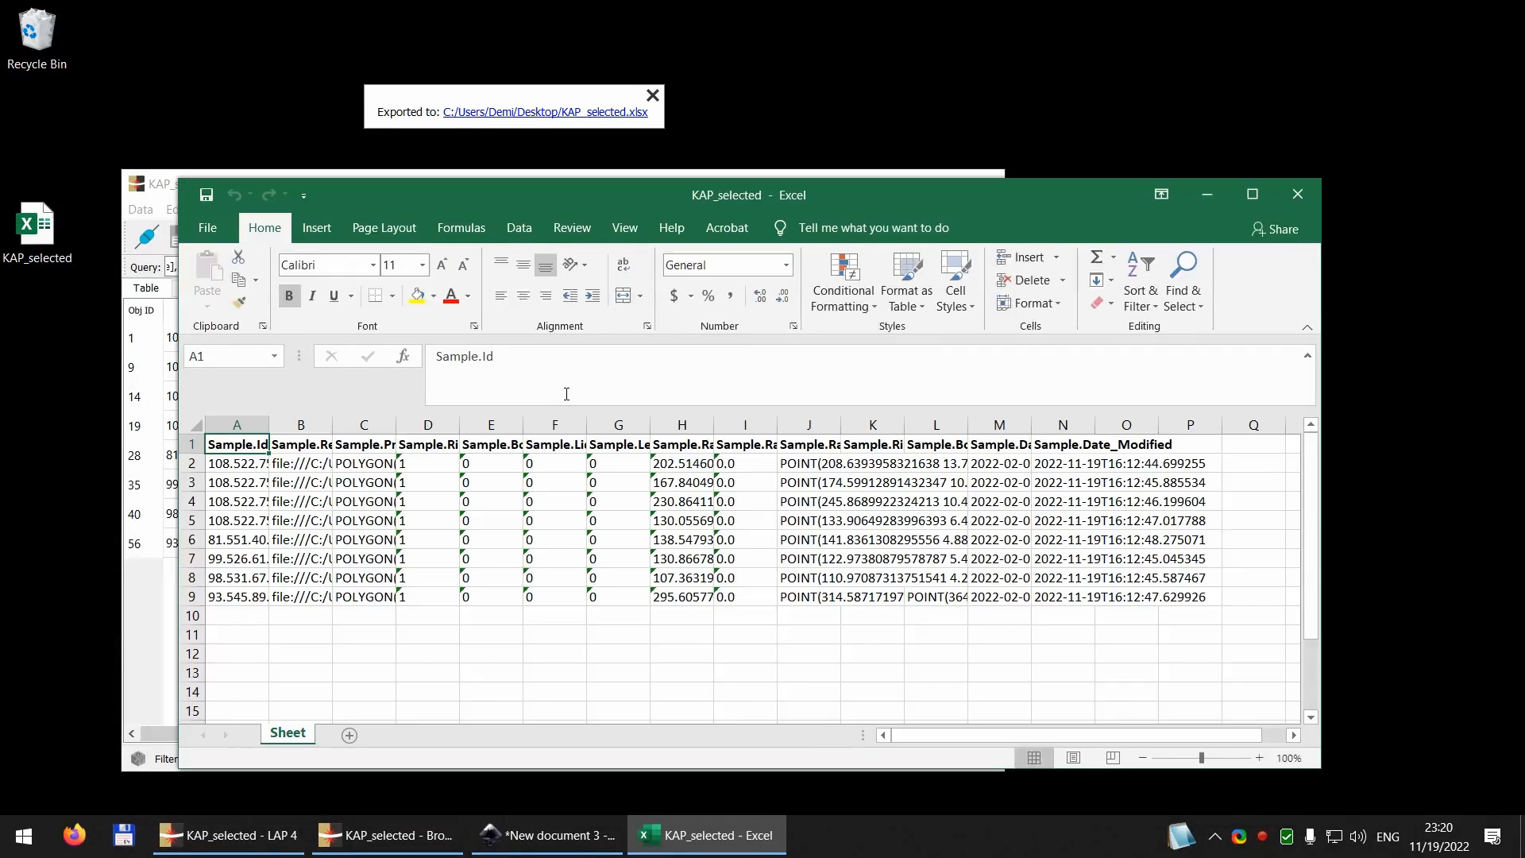
pyautogui.click(1252, 194)
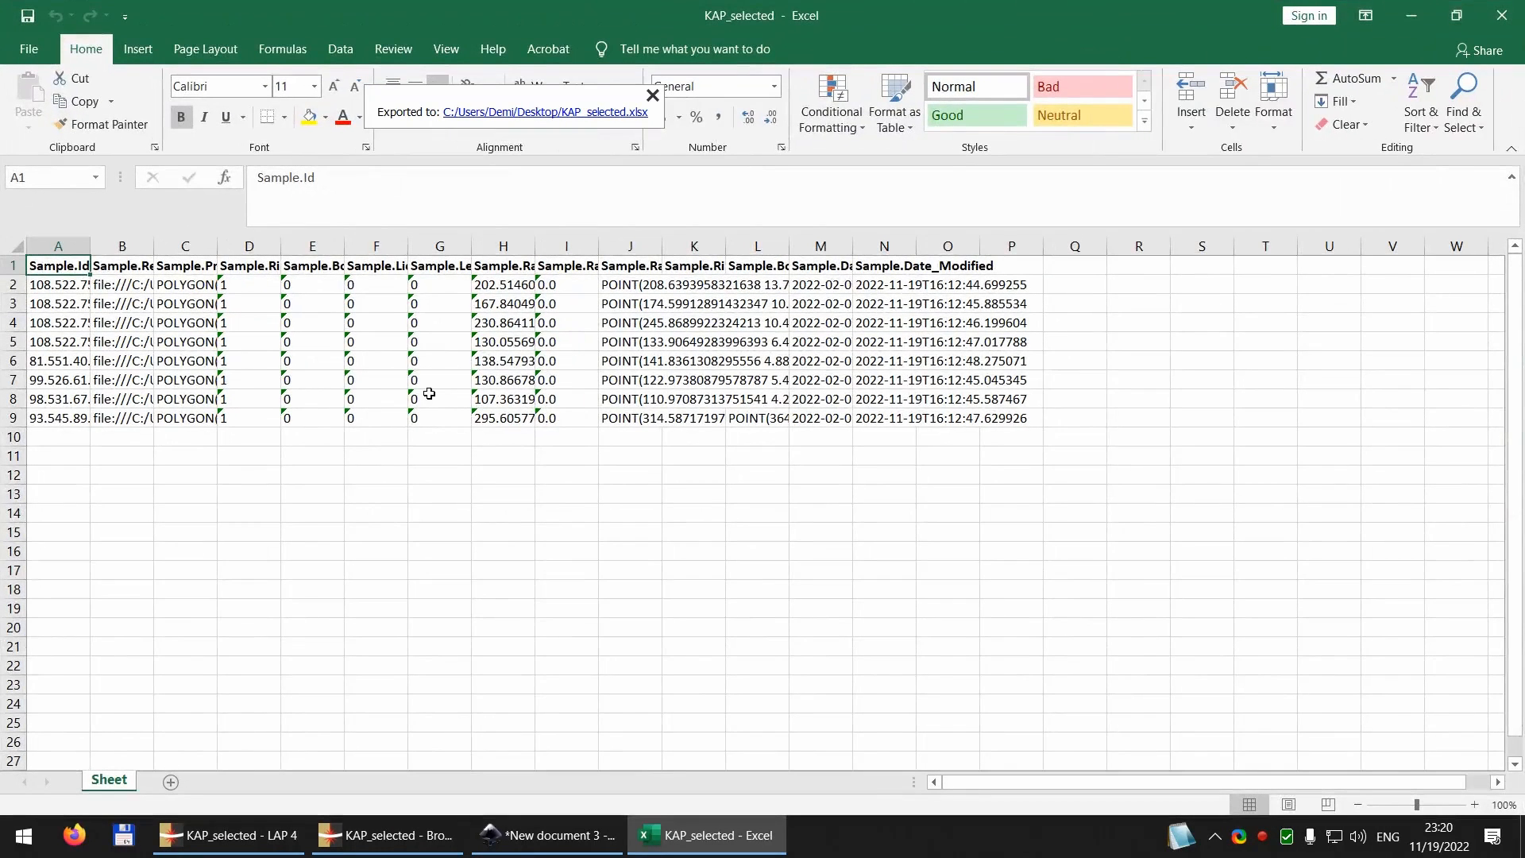
pyautogui.click(61, 284)
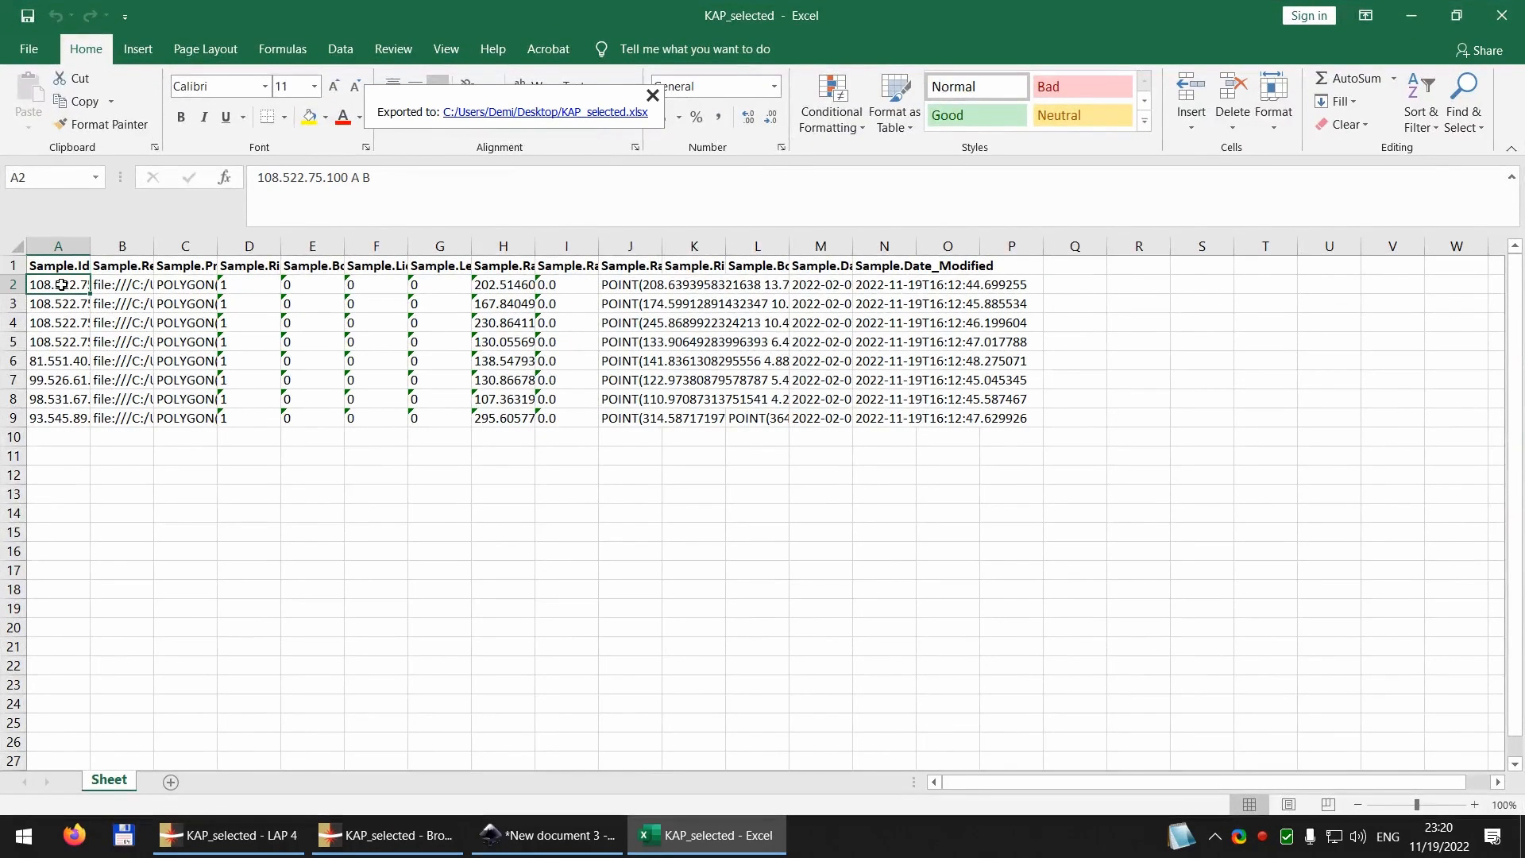
pyautogui.doubleClick(90, 246)
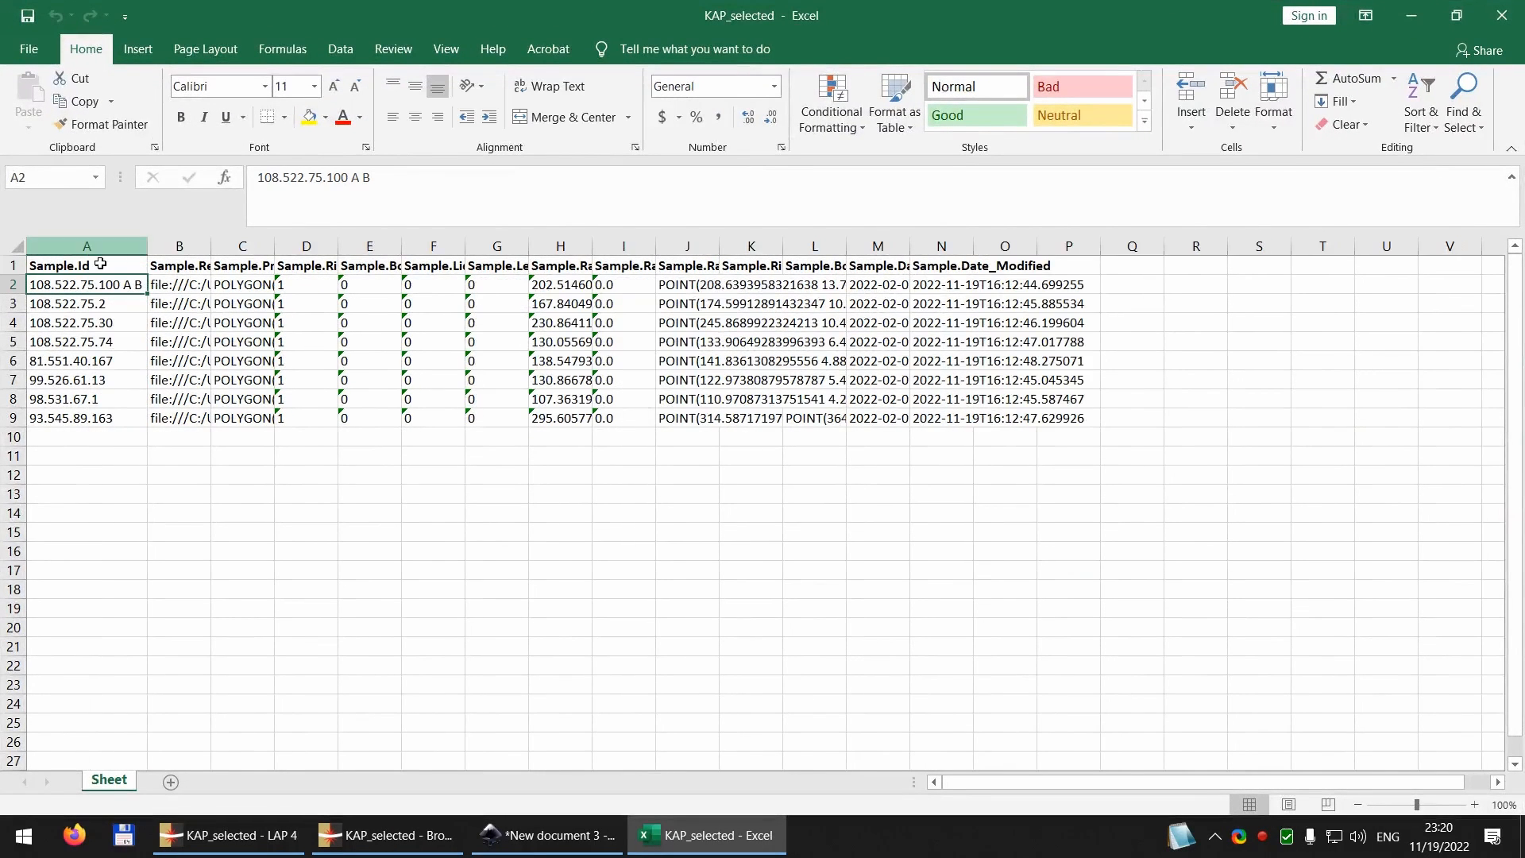
# Step: Inspect the reconstruction file path of sample 108.522.75.100 A B, highlighting its SVG file name
pyautogui.click(175, 282)
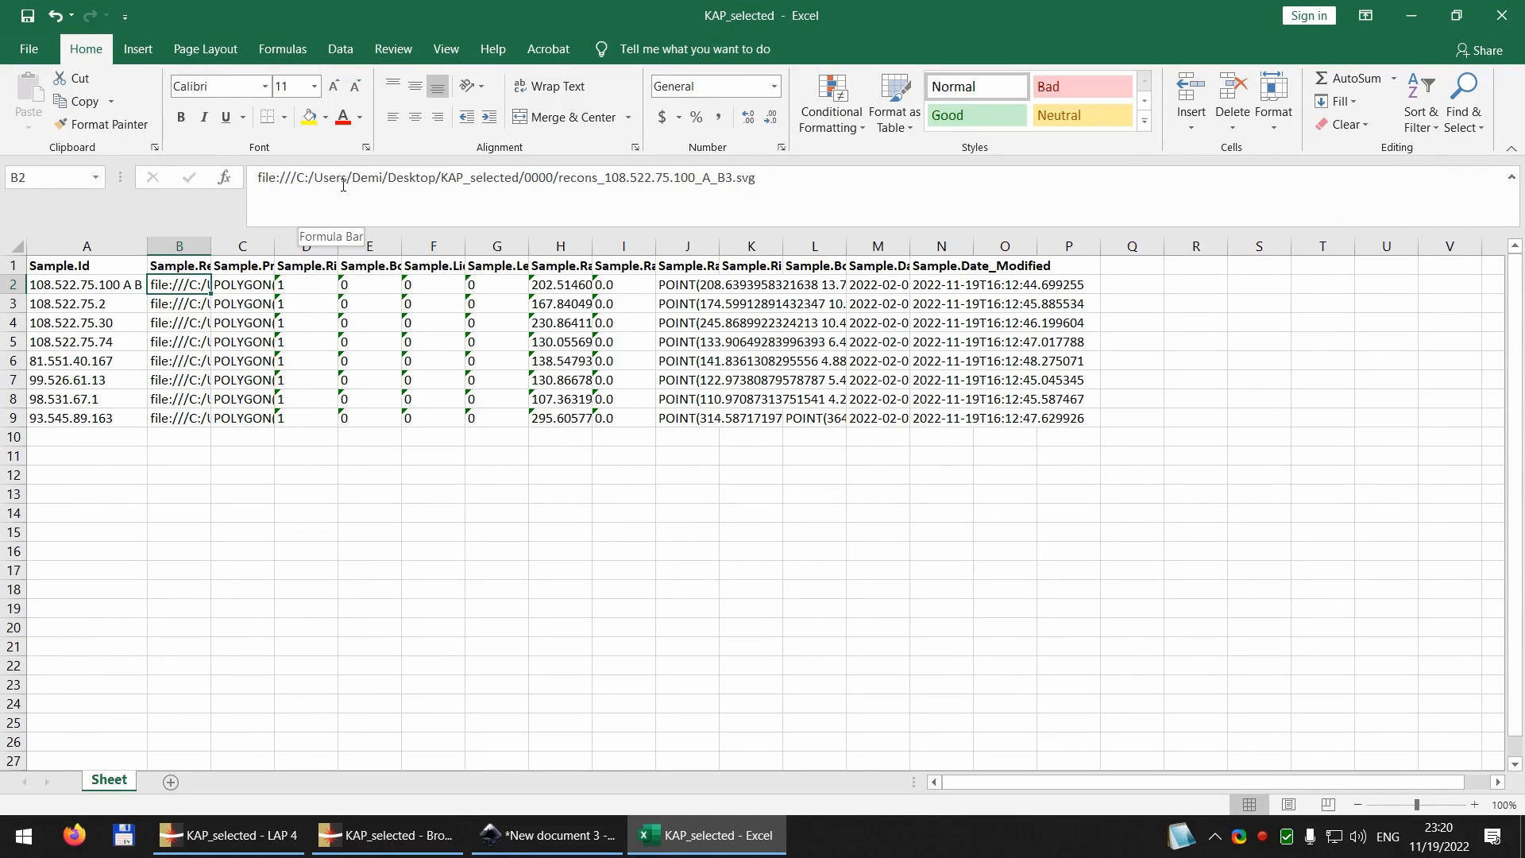
pyautogui.moveTo(754, 178); pyautogui.dragTo(559, 191)
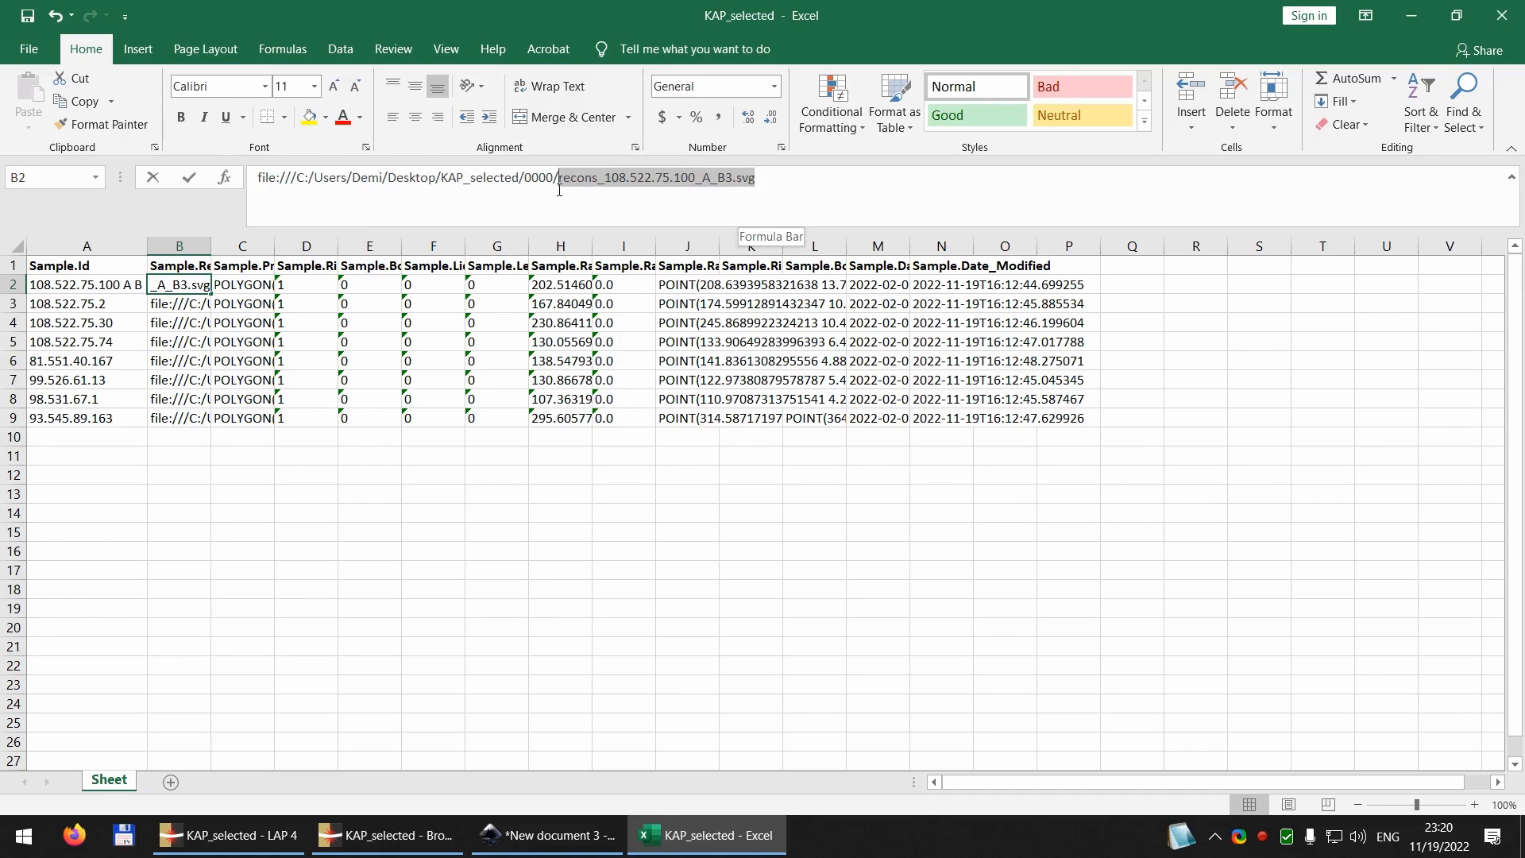
pyautogui.click(797, 183)
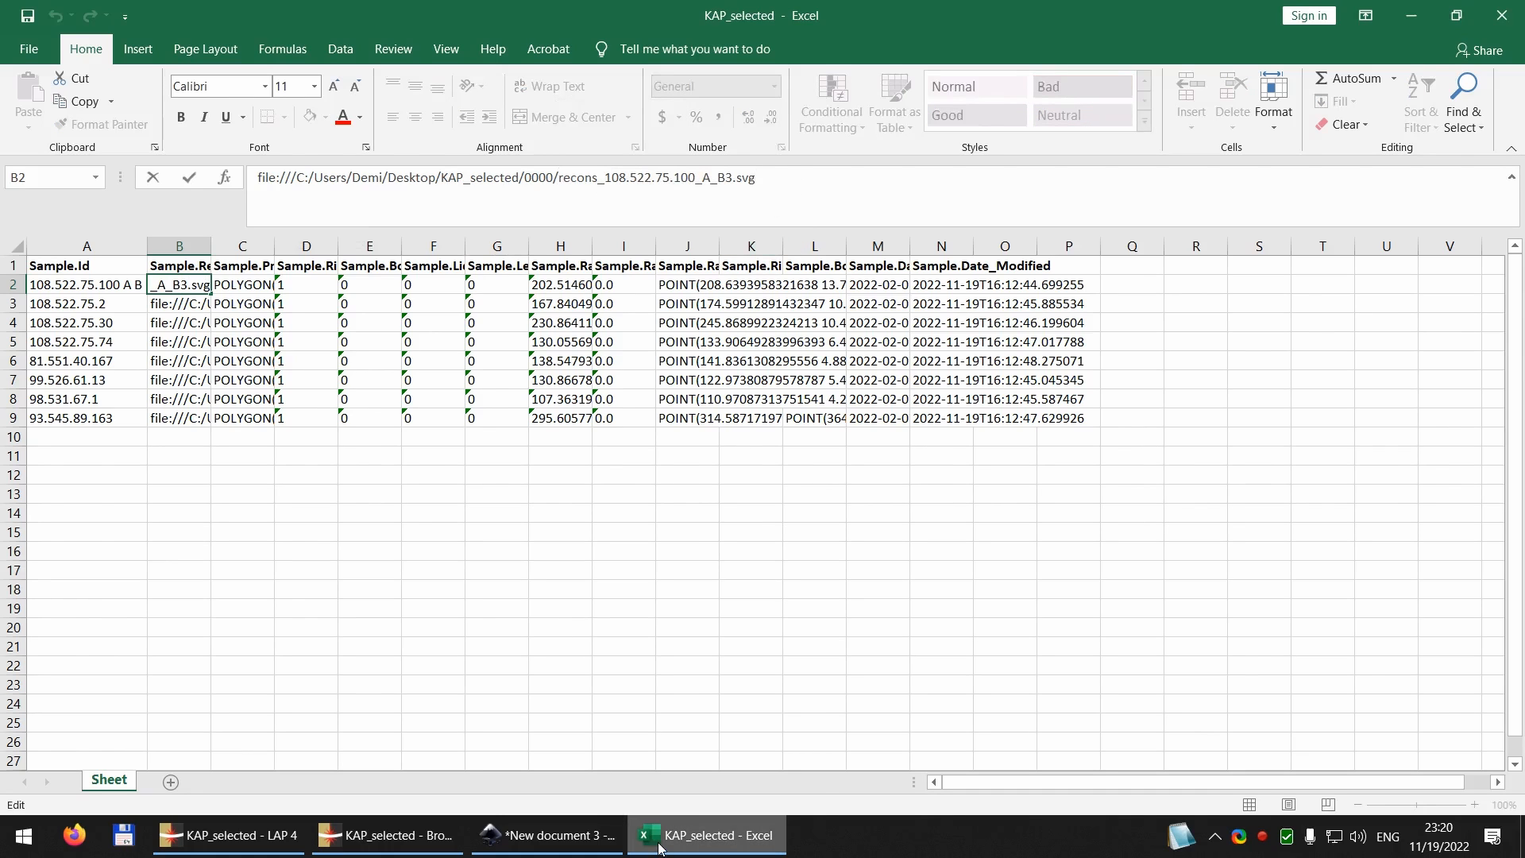
# Step: Minimize the Excel workbook and close the KAP_selected browser window to reach the desktop
pyautogui.click(699, 834)
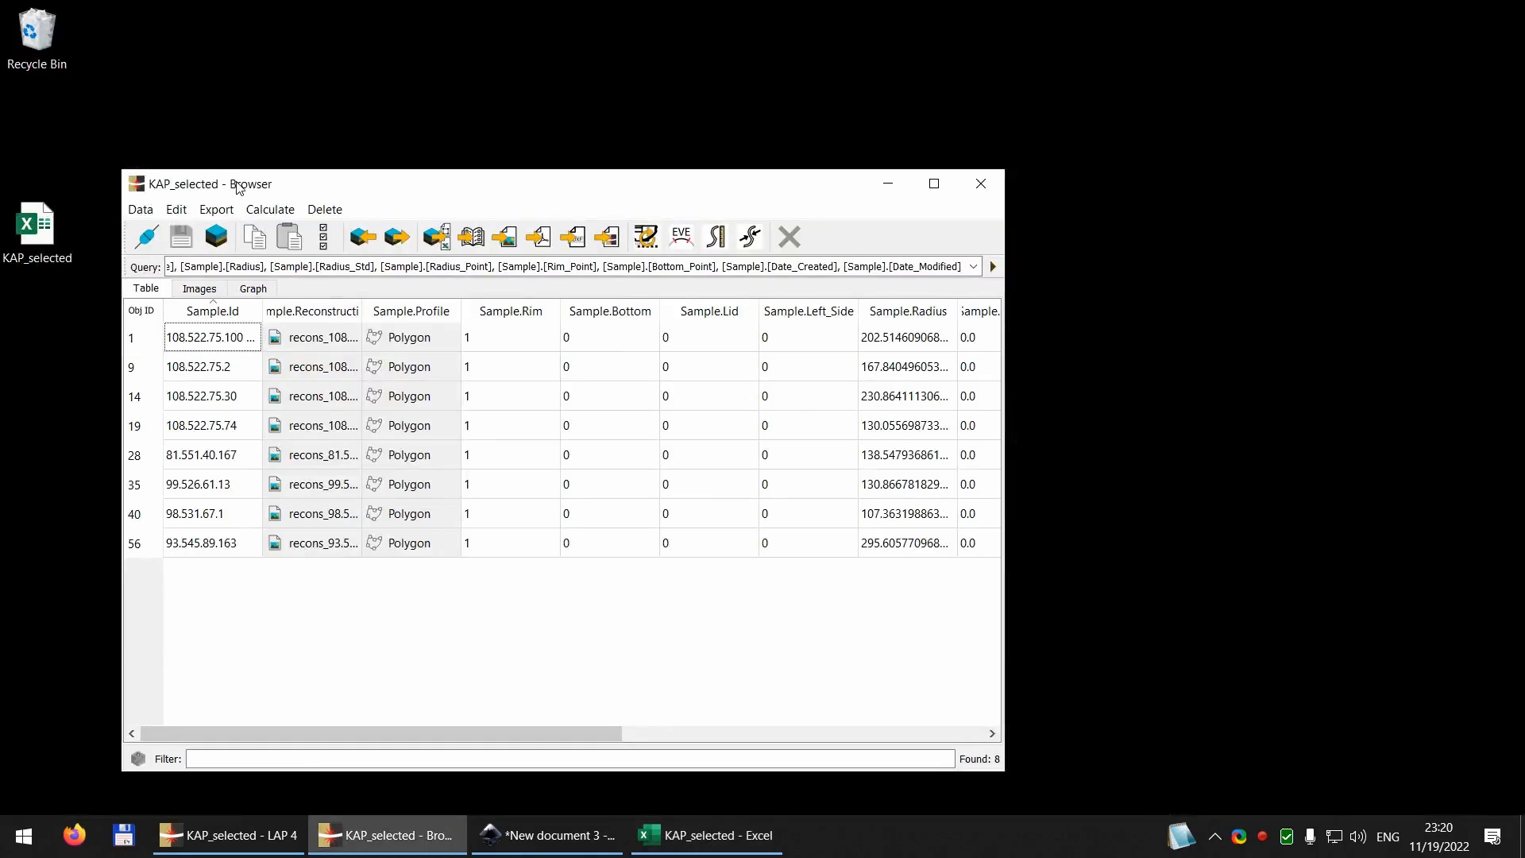
pyautogui.moveTo(238, 183); pyautogui.dragTo(447, 155)
pyautogui.click(1189, 156)
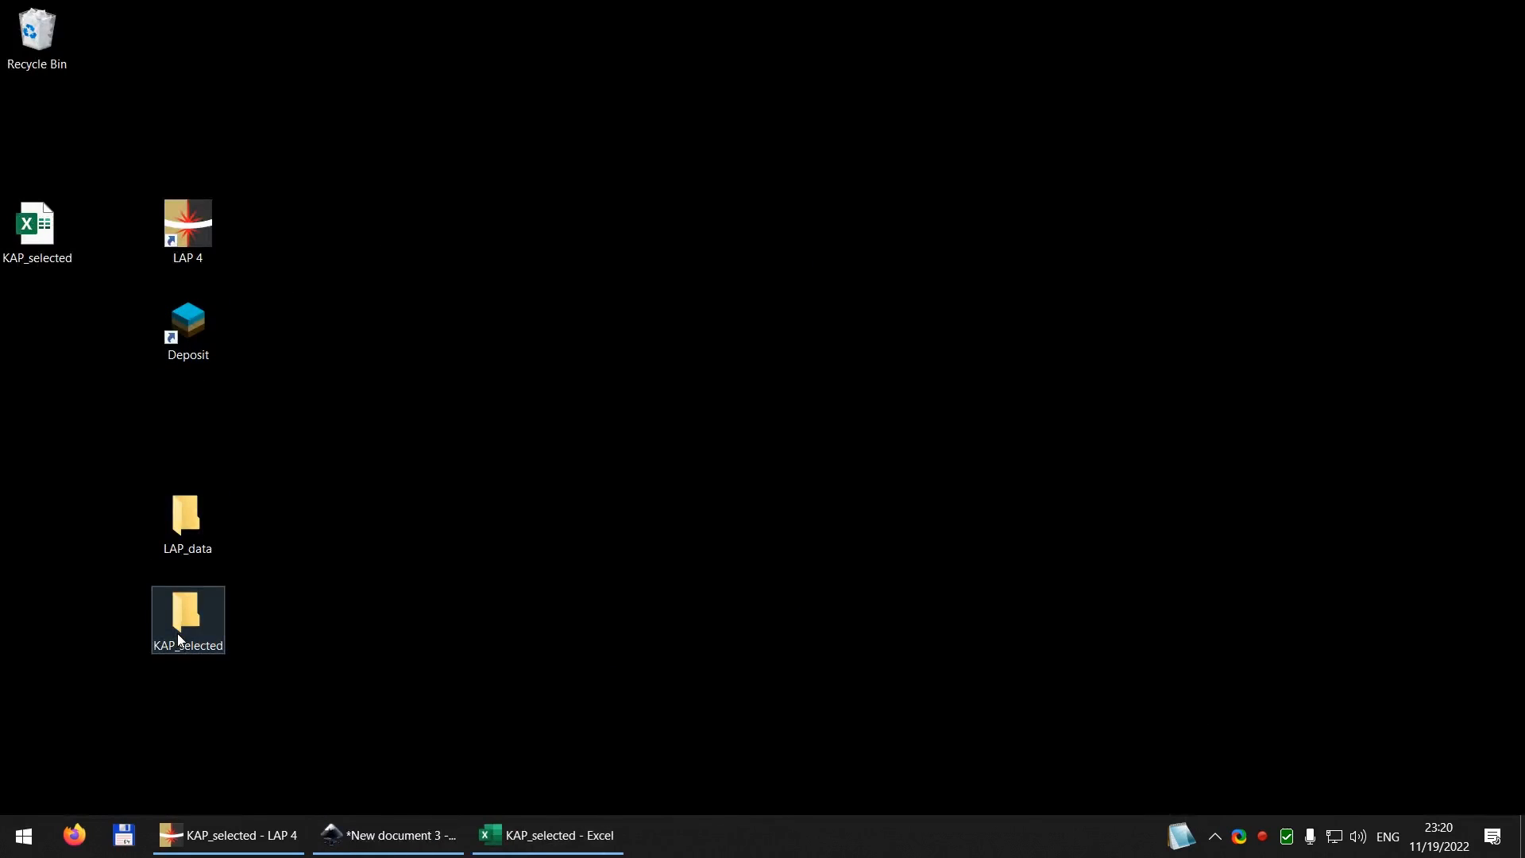
# Step: Open the KAP_selected folder on the desktop and look through the files stored in its 0000 subfolder
pyautogui.doubleClick(180, 640)
pyautogui.click(489, 255)
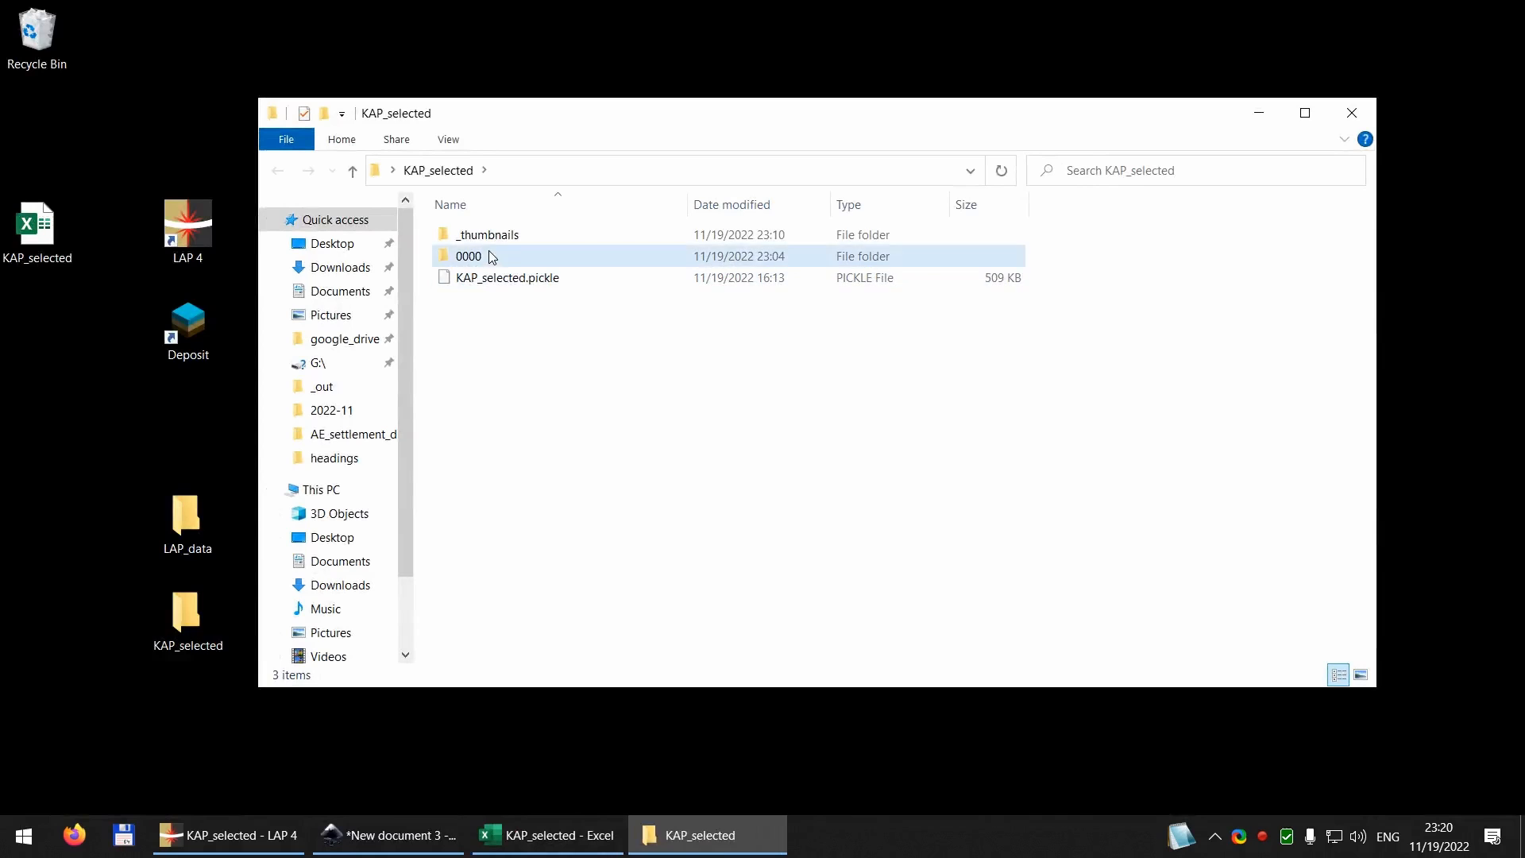
pyautogui.doubleClick(489, 256)
pyautogui.click(437, 170)
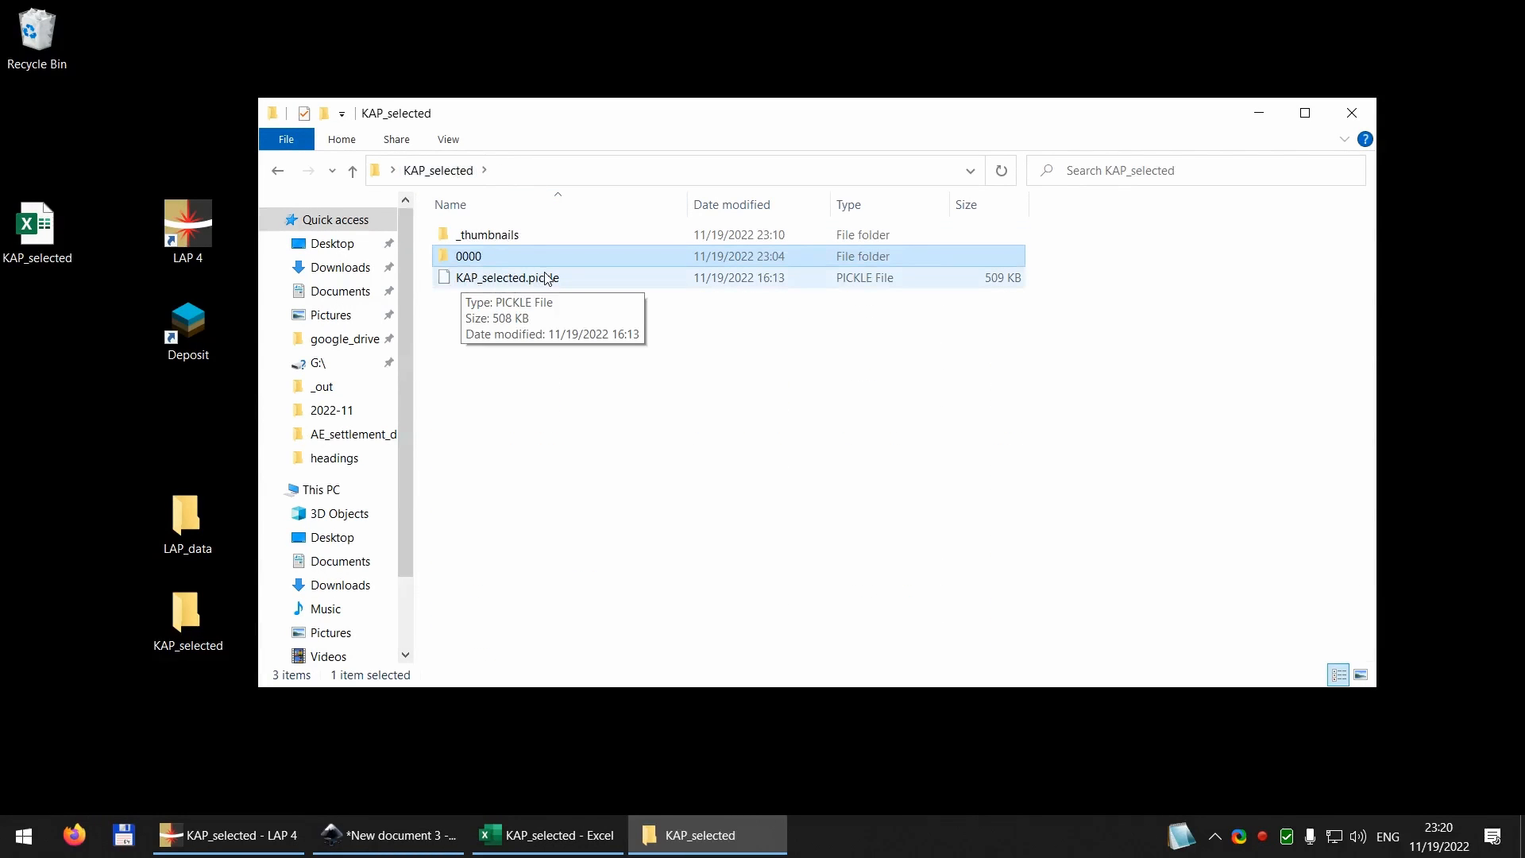
pyautogui.doubleClick(480, 259)
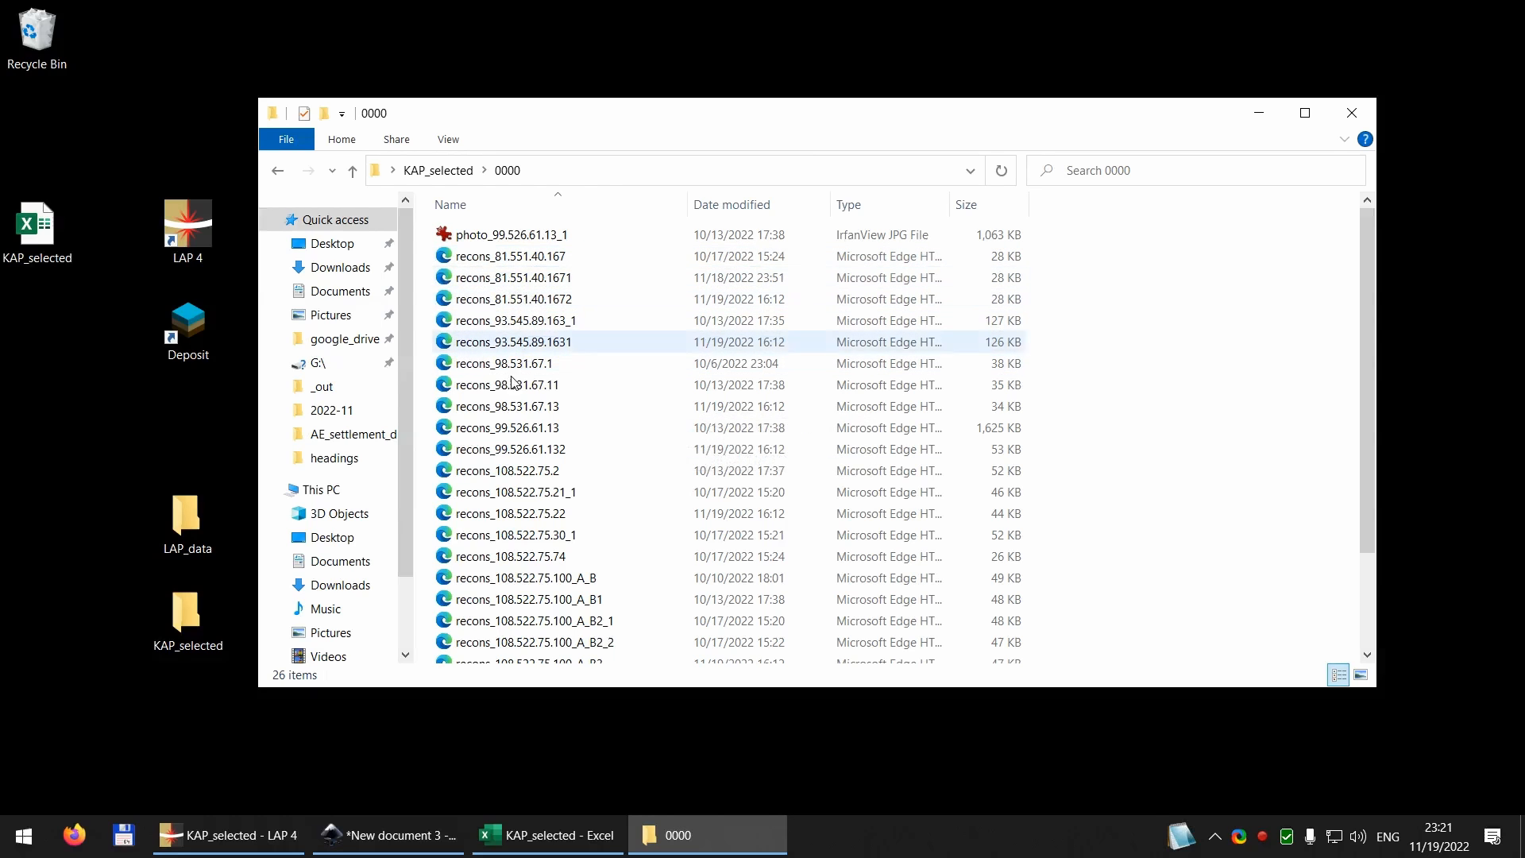
pyautogui.scroll(-2, 508, 445)
pyautogui.scroll(2, 509, 469)
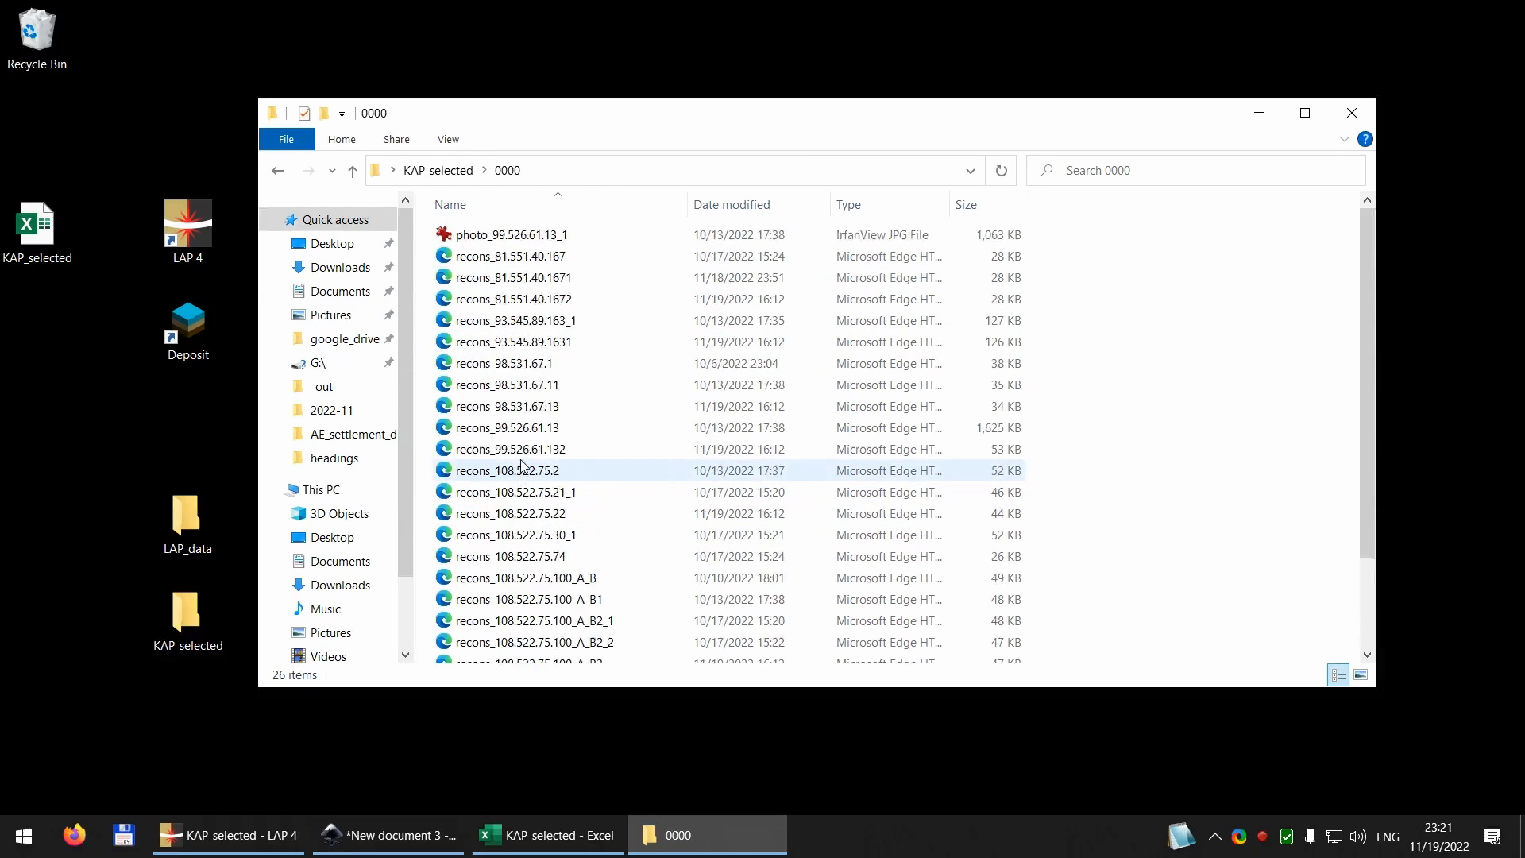
# Step: View the image photo_99.526.61.13_1, close it, and look over the remaining reconstruction files before closing the folder
pyautogui.doubleClick(498, 236)
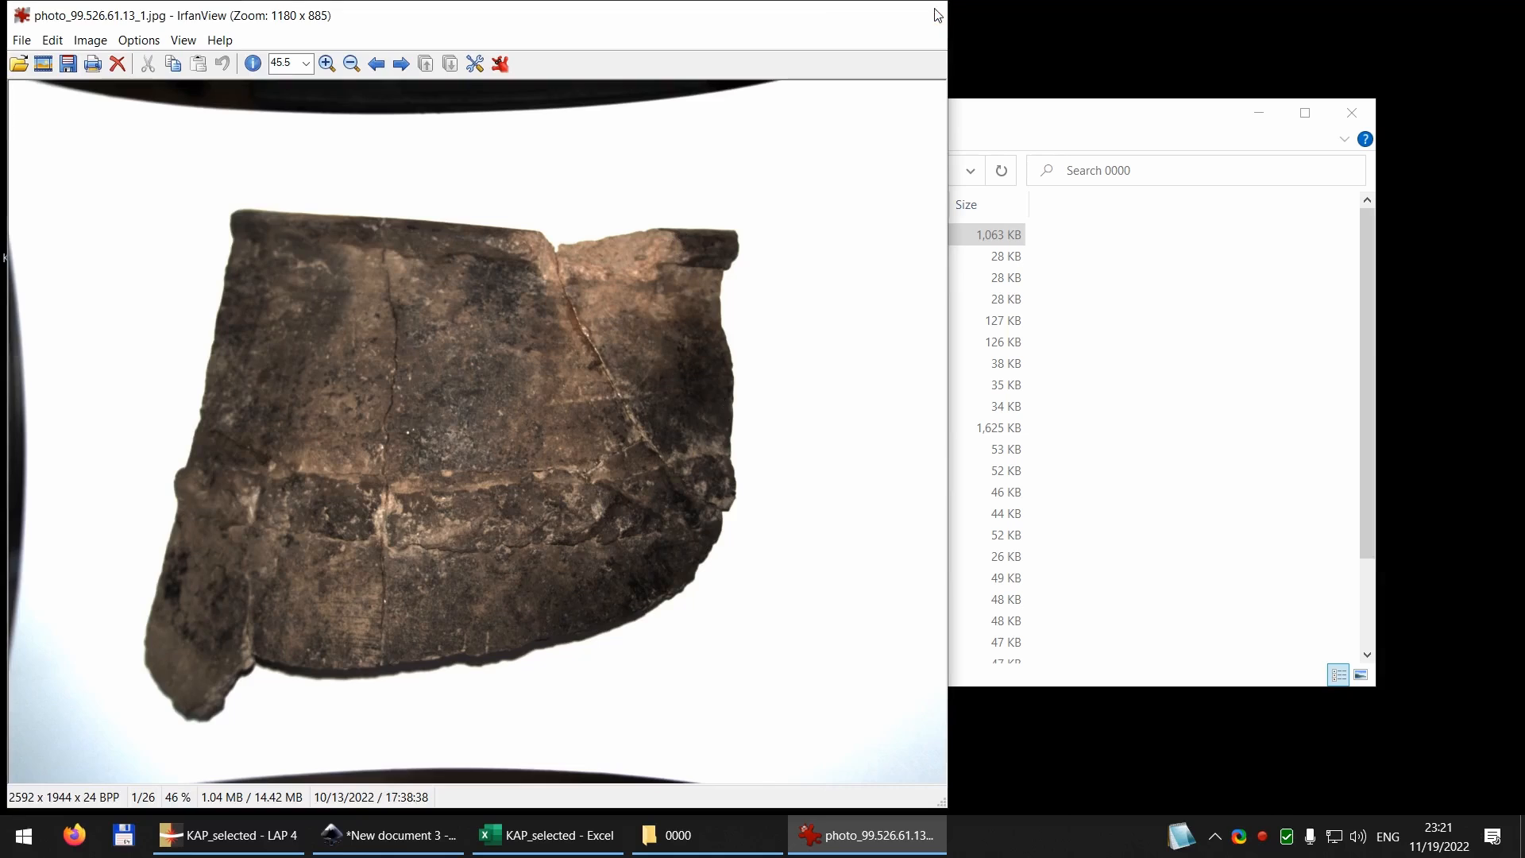
pyautogui.click(923, 16)
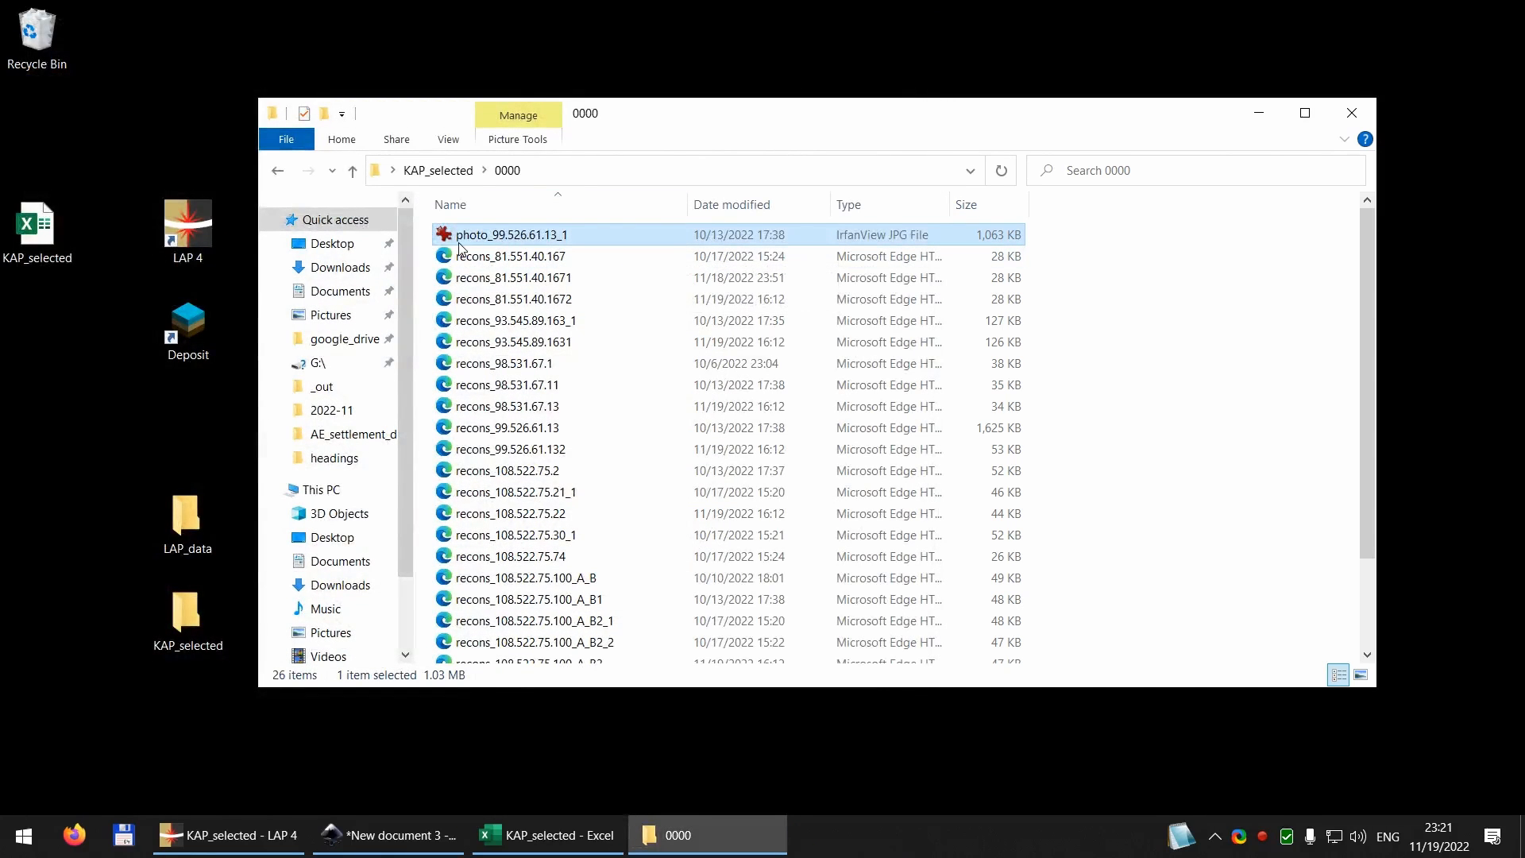
pyautogui.scroll(-2, 776, 402)
pyautogui.scroll(2, 873, 389)
pyautogui.scroll(-2, 1180, 254)
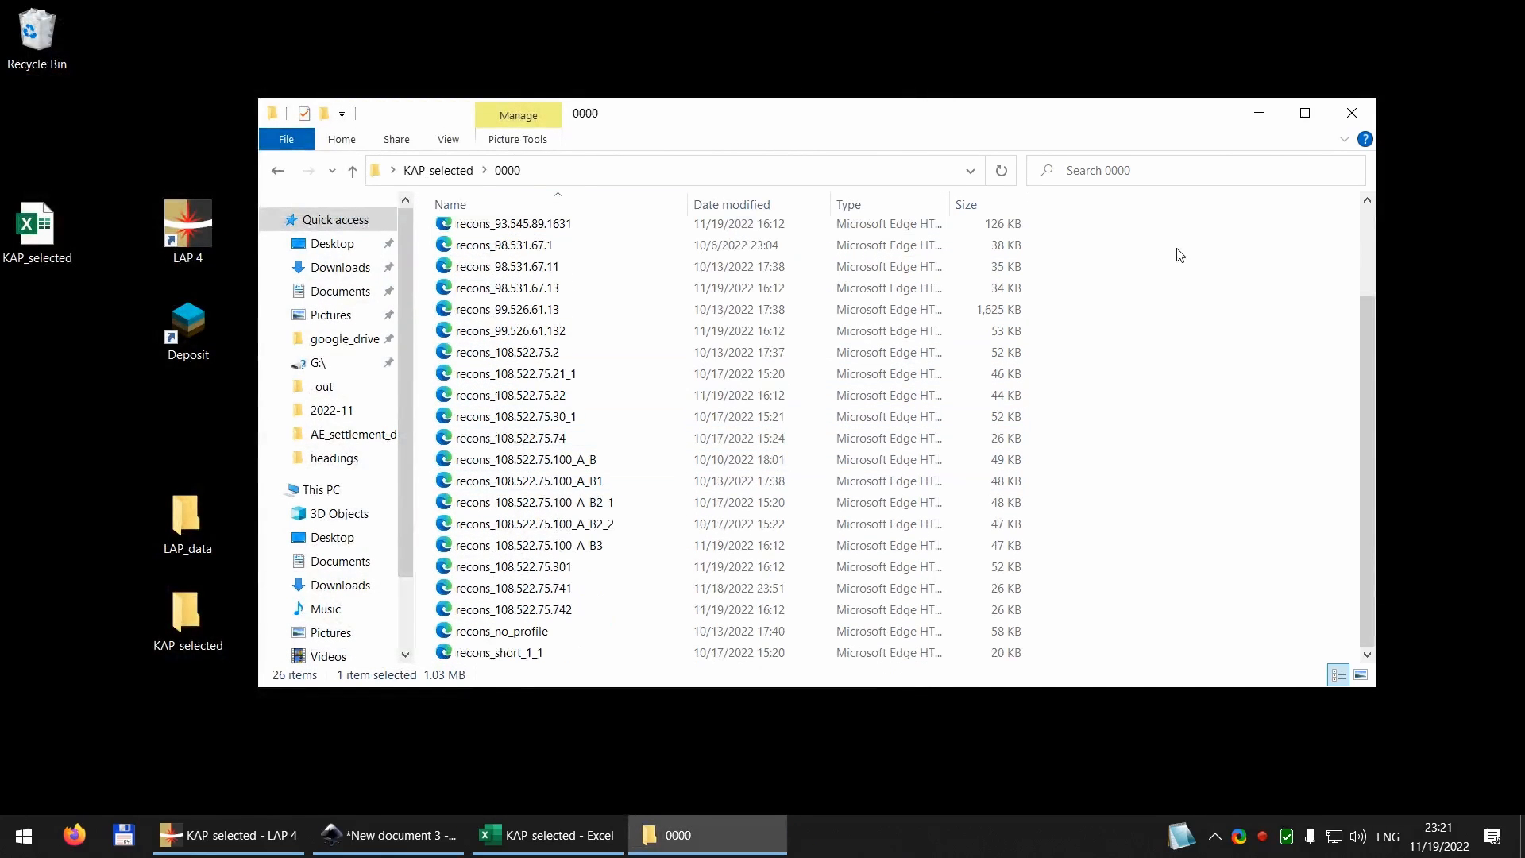
pyautogui.click(1353, 111)
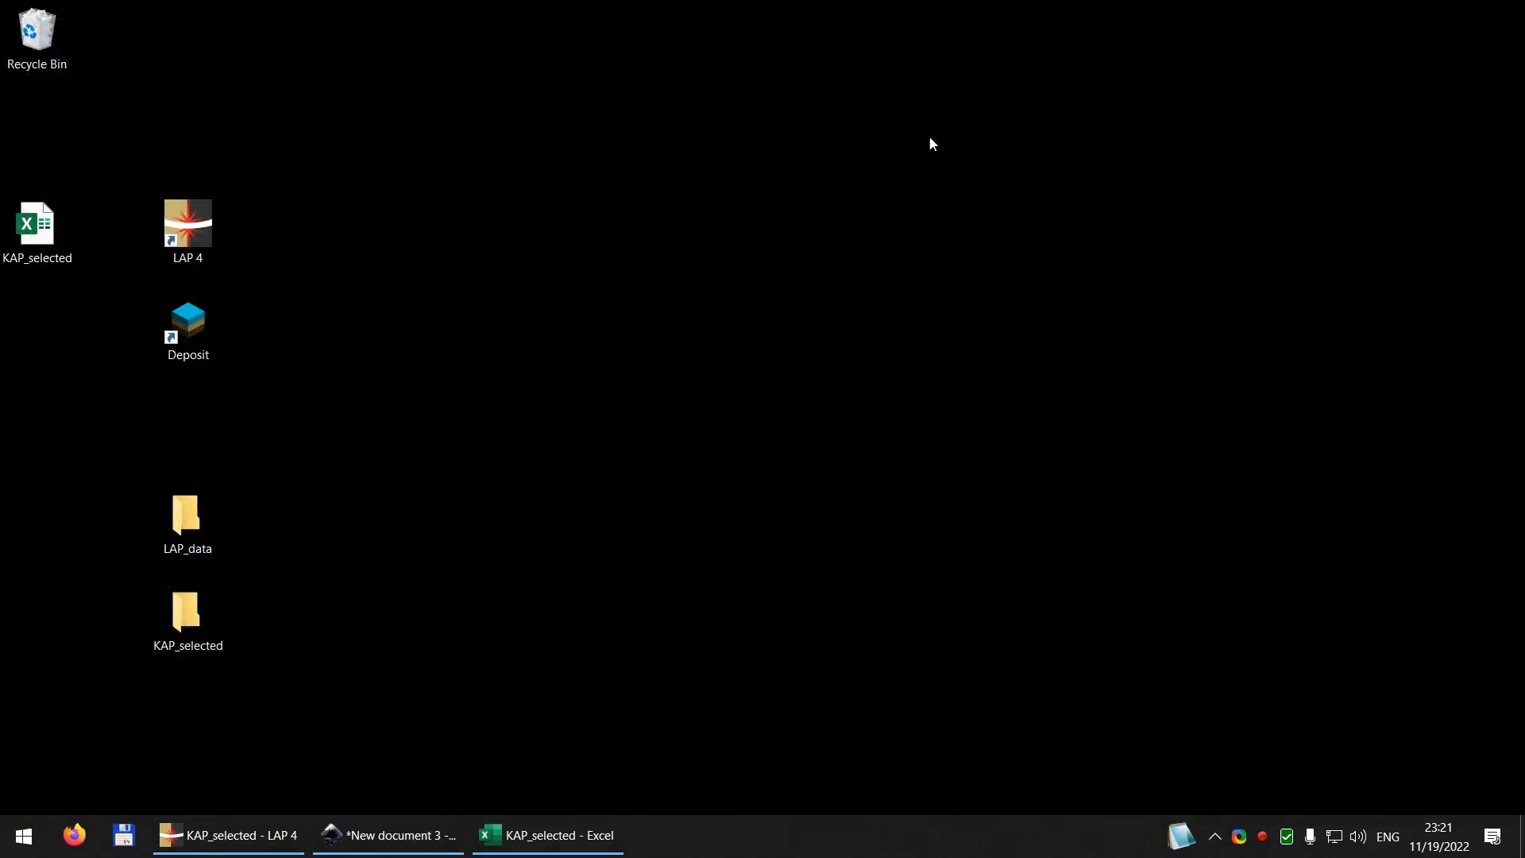
# Step: Return to the KAP_selected workbook in Excel and inspect the reconstruction path of sample 108.522.75.2 and the profile polygon cells
pyautogui.click(548, 834)
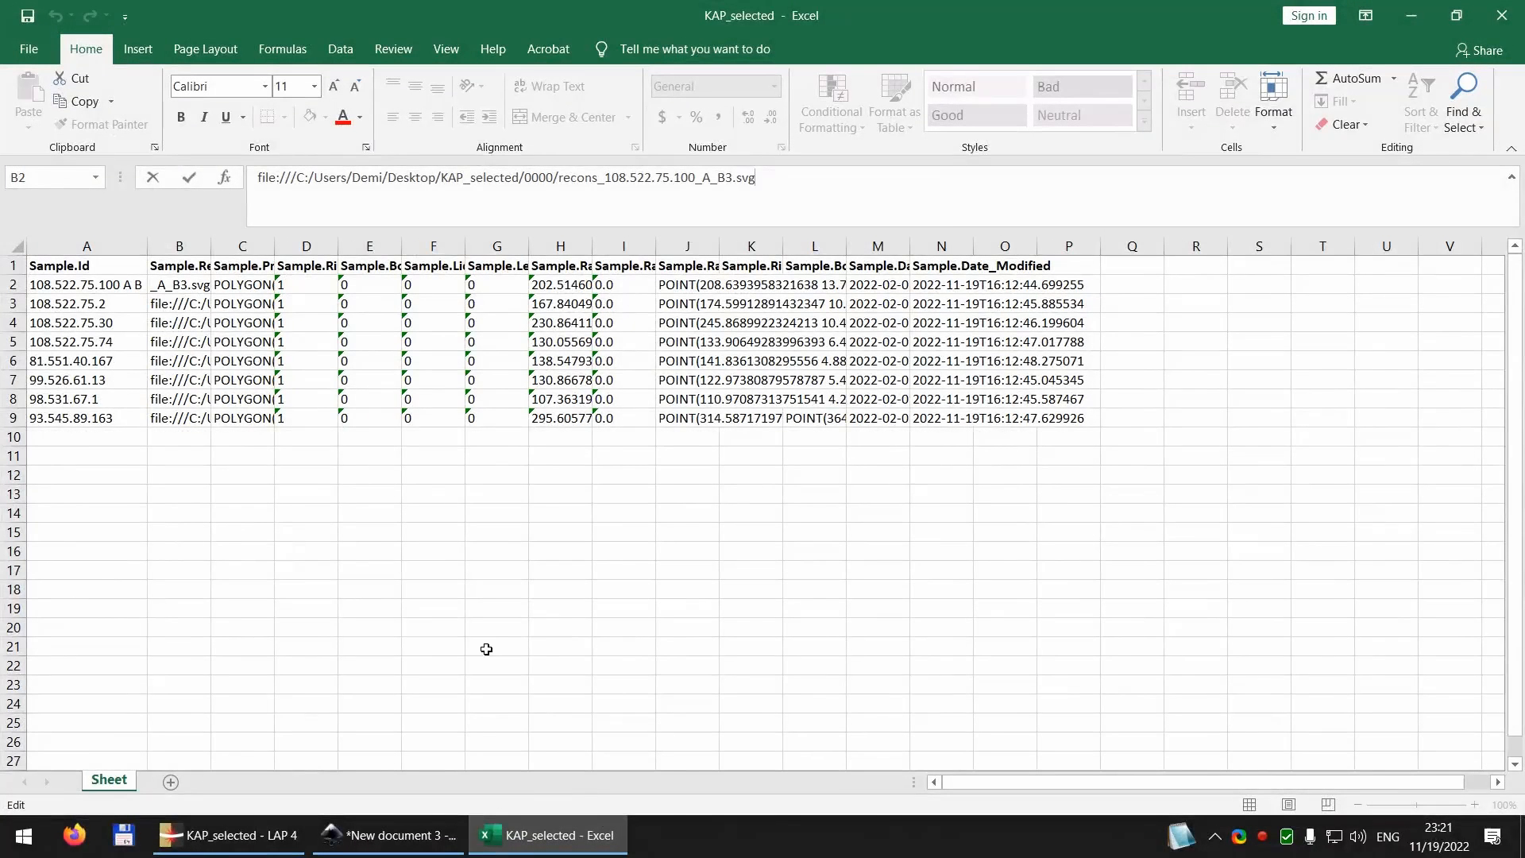
pyautogui.click(199, 305)
pyautogui.hotkey('ctrl', 'c')
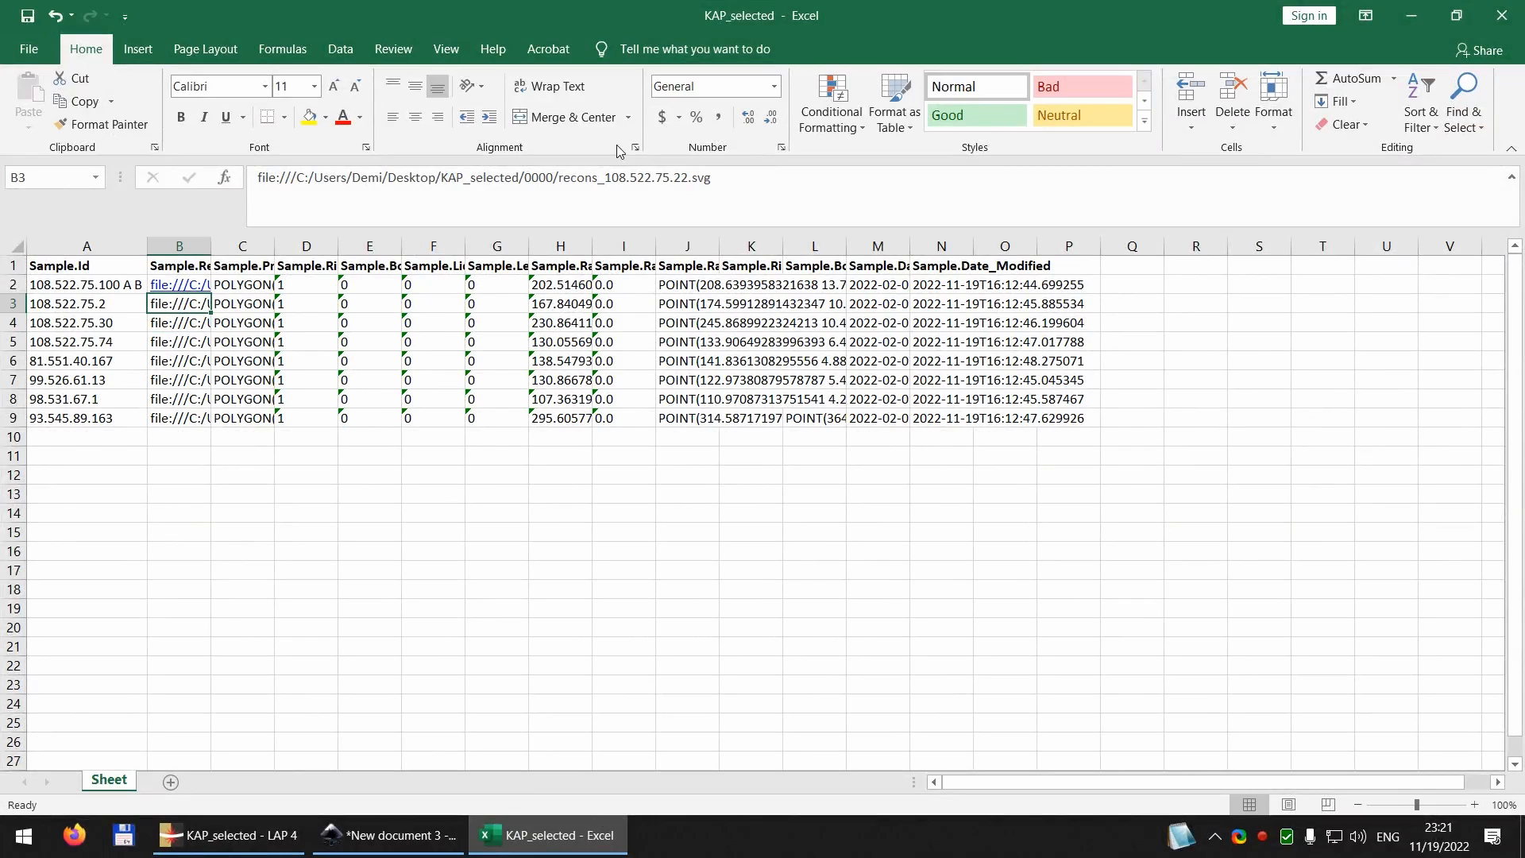
pyautogui.click(242, 285)
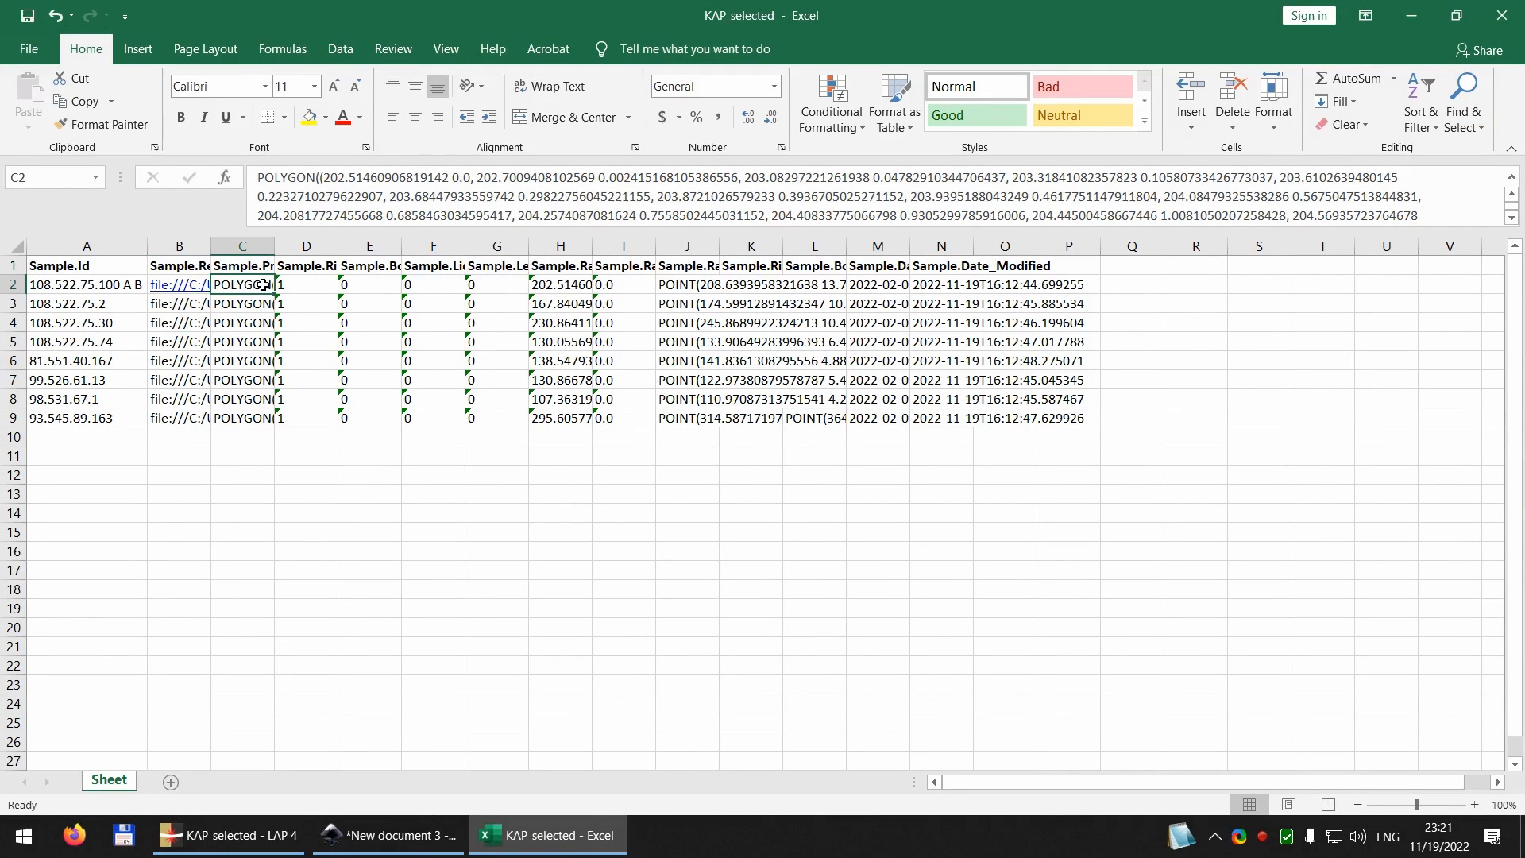
pyautogui.click(241, 327)
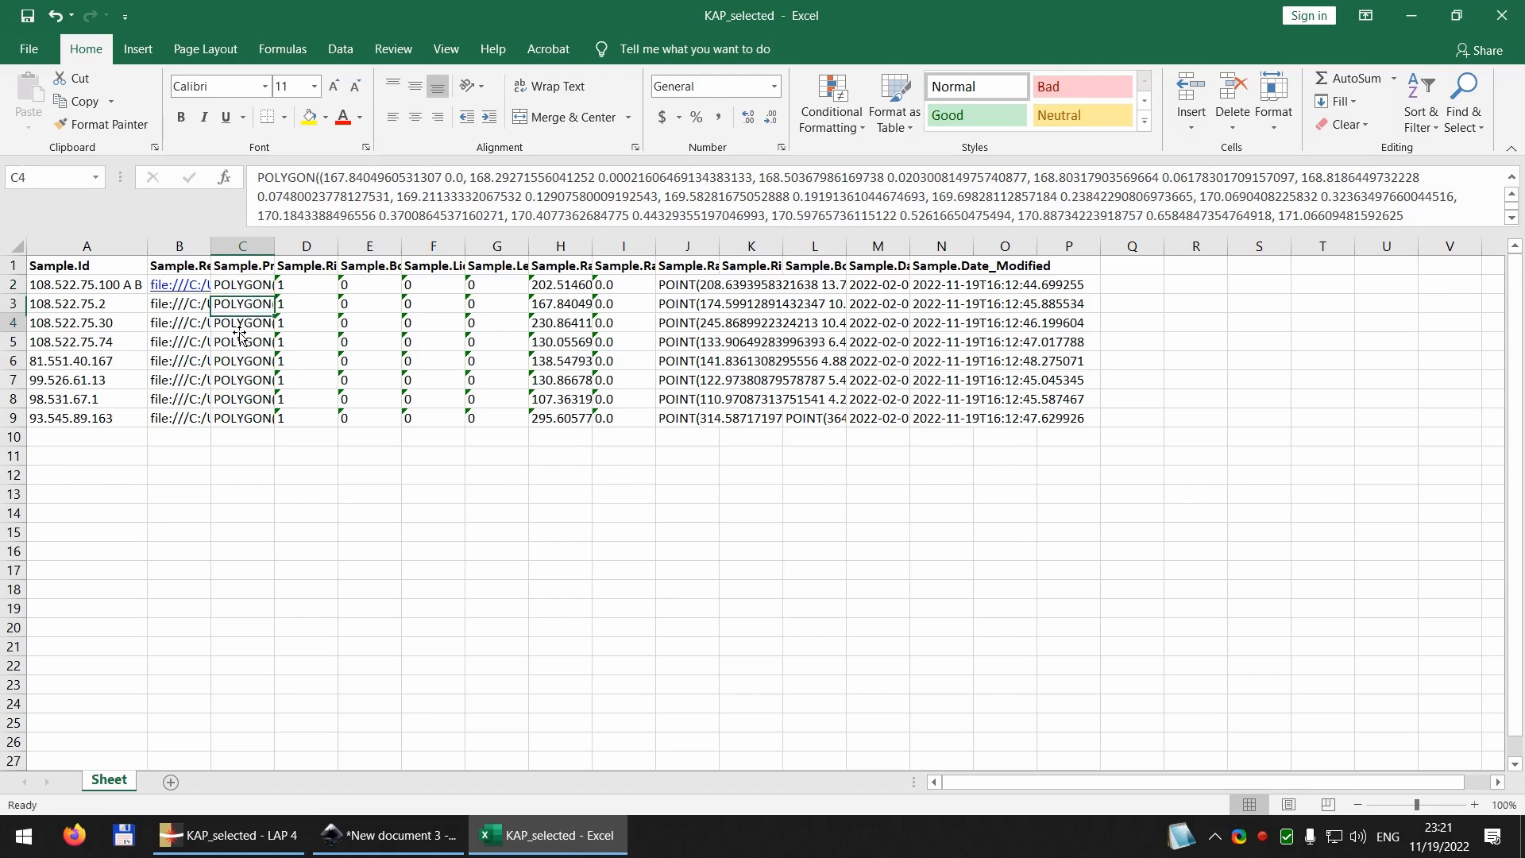
# Step: Examine the rim value of sample 108.522.75.2 and the column headings such as Sample.Bottom and Sample.Lid
pyautogui.press('Right')
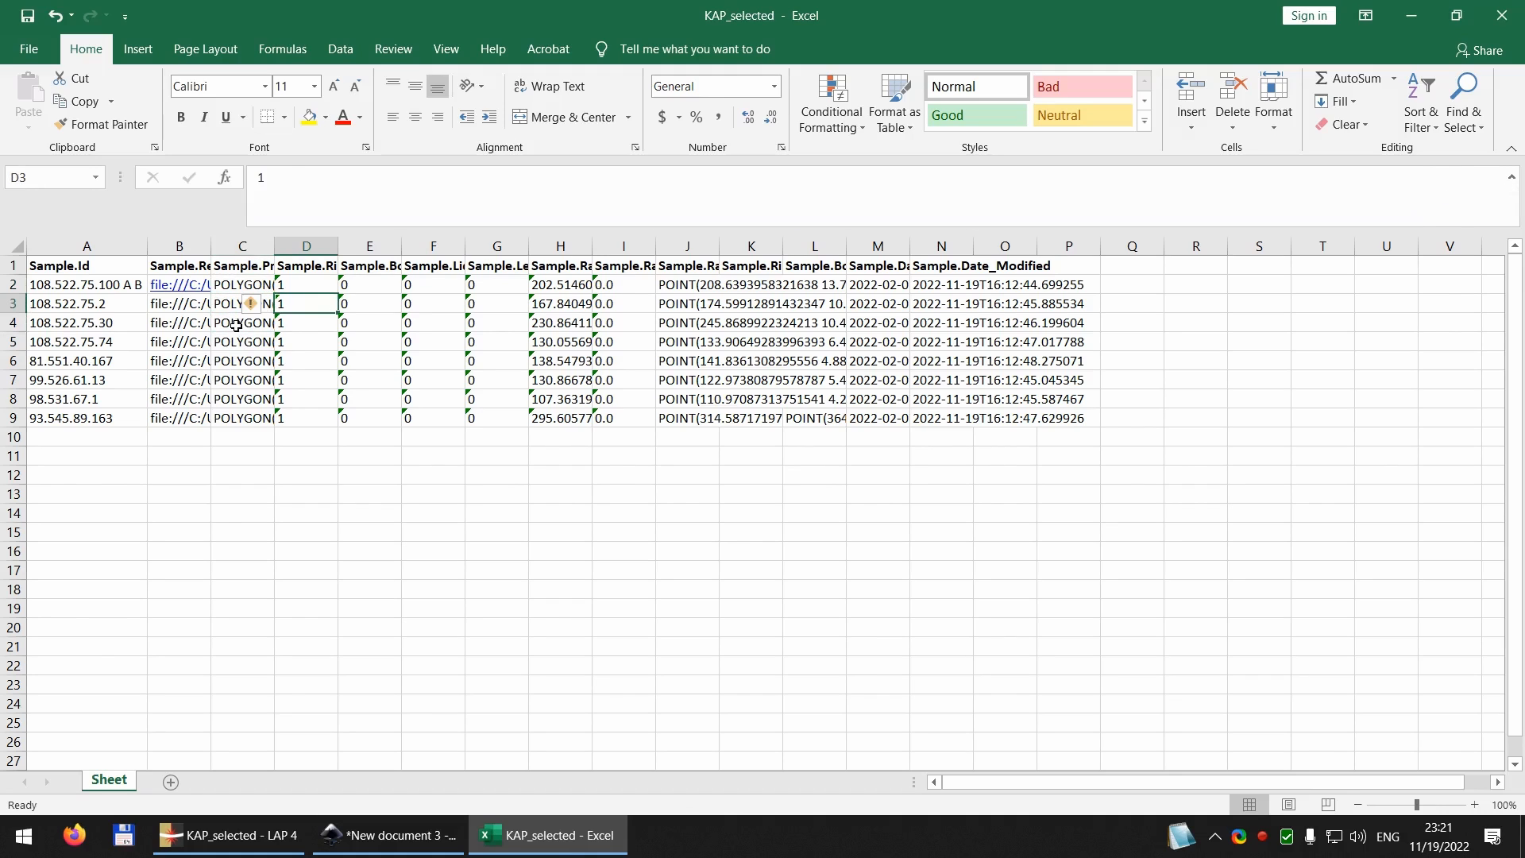
pyautogui.press('Up')
pyautogui.press('Up')
pyautogui.press('Up')
pyautogui.press('Right')
pyautogui.press('Right')
pyautogui.press('Right')
pyautogui.press('Right')
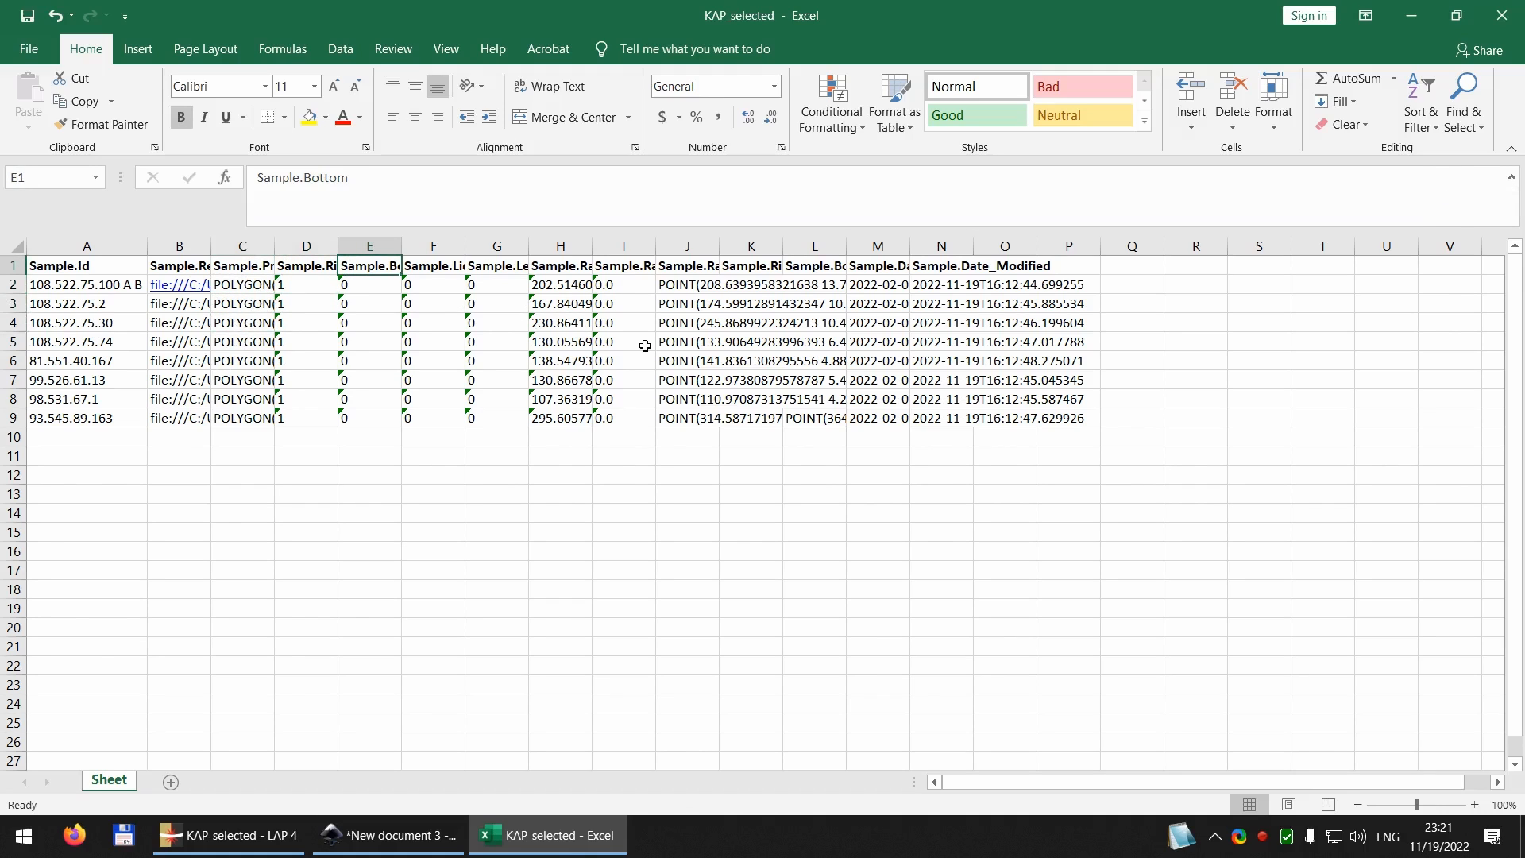
pyautogui.press('Left')
pyautogui.press('Left')
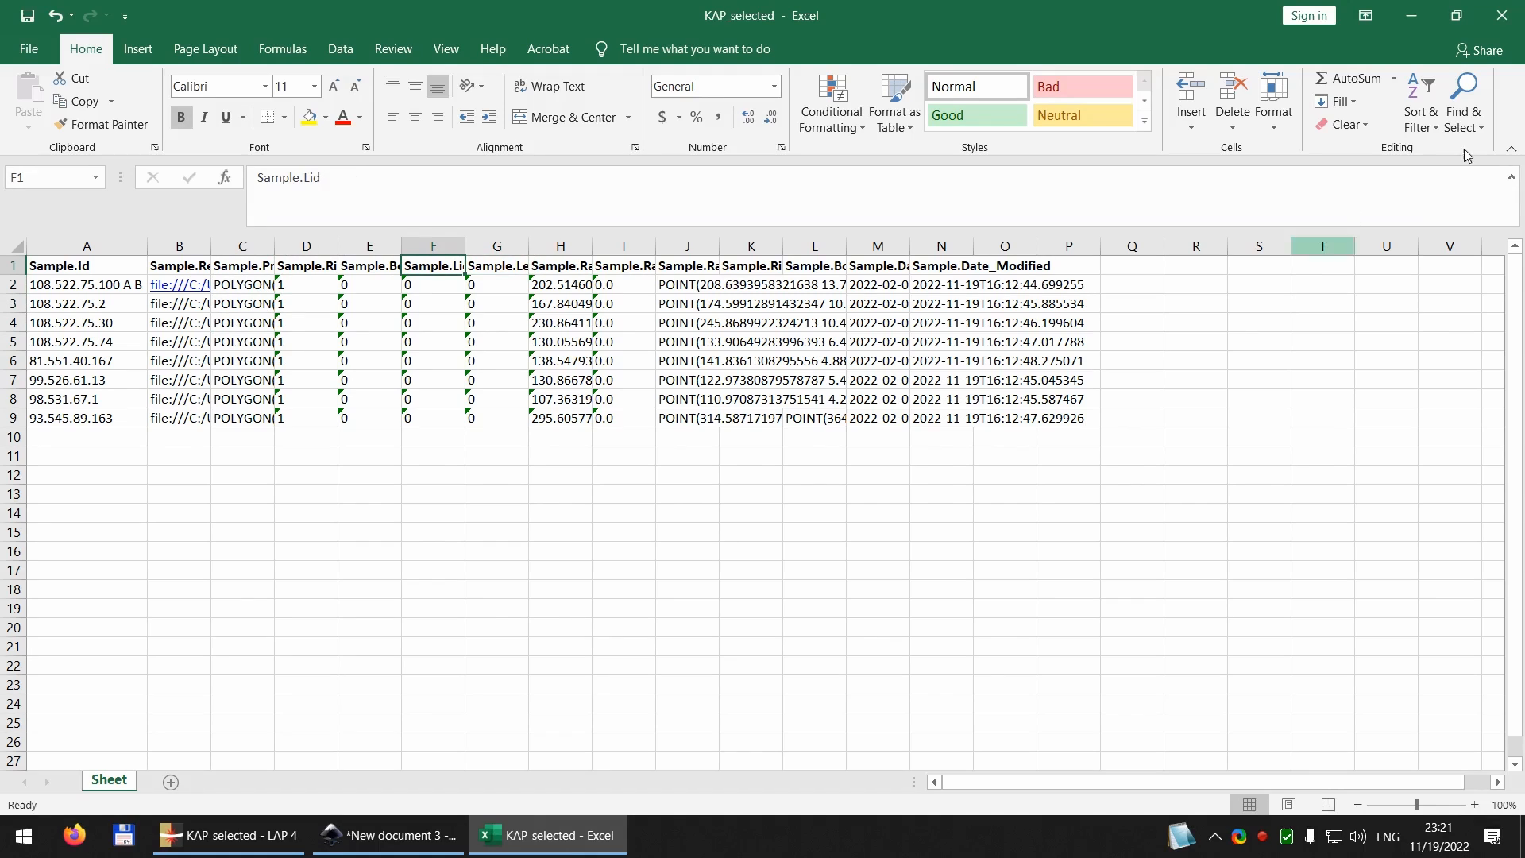
# Step: Close the KAP_selected workbook without saving changes, and reopen the database browser from LAP 4
pyautogui.click(1467, 22)
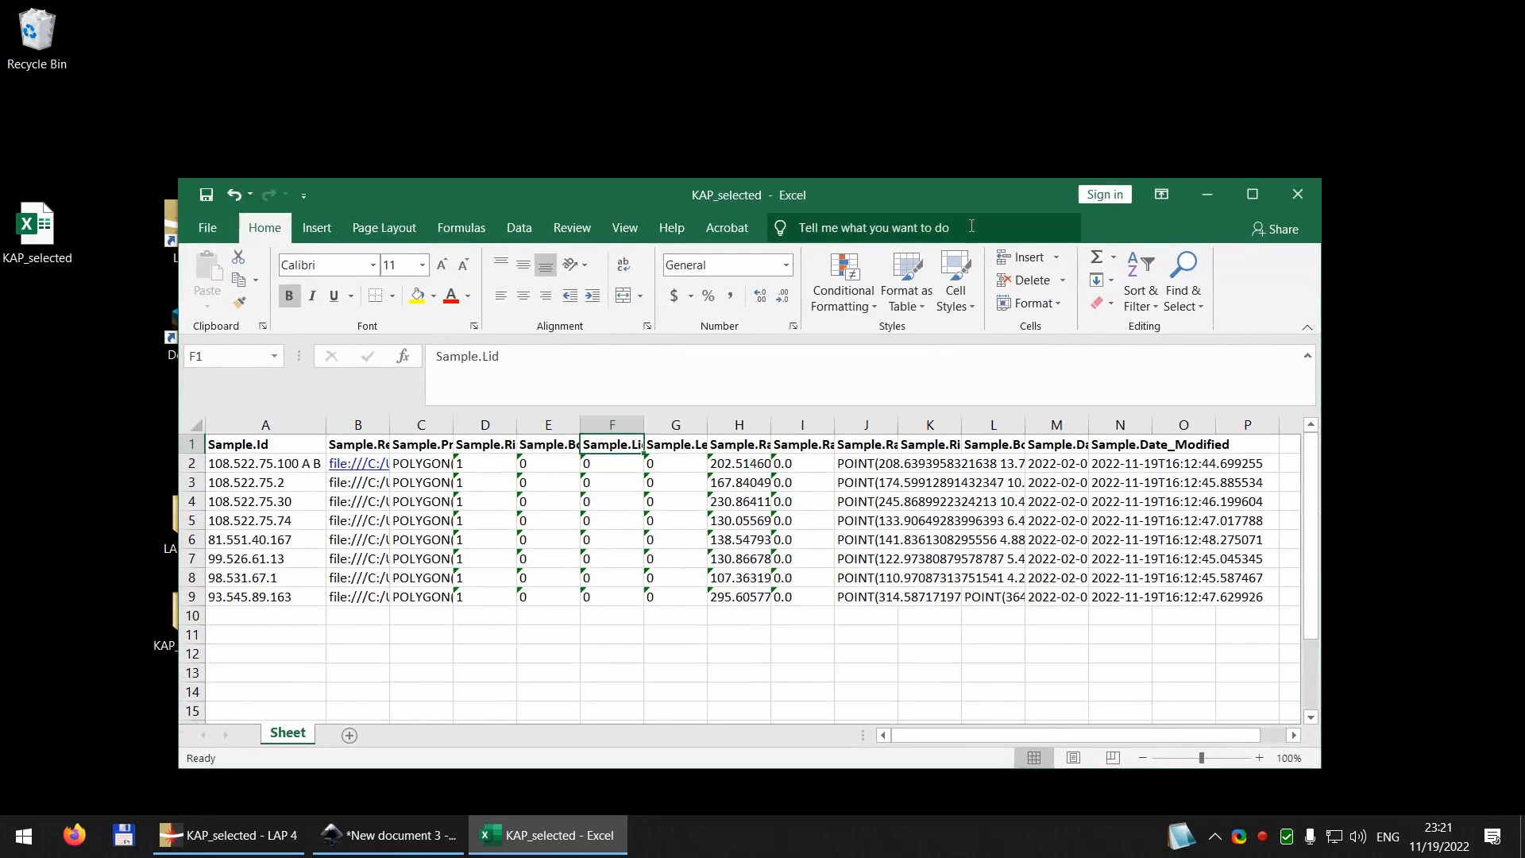
pyautogui.click(1301, 191)
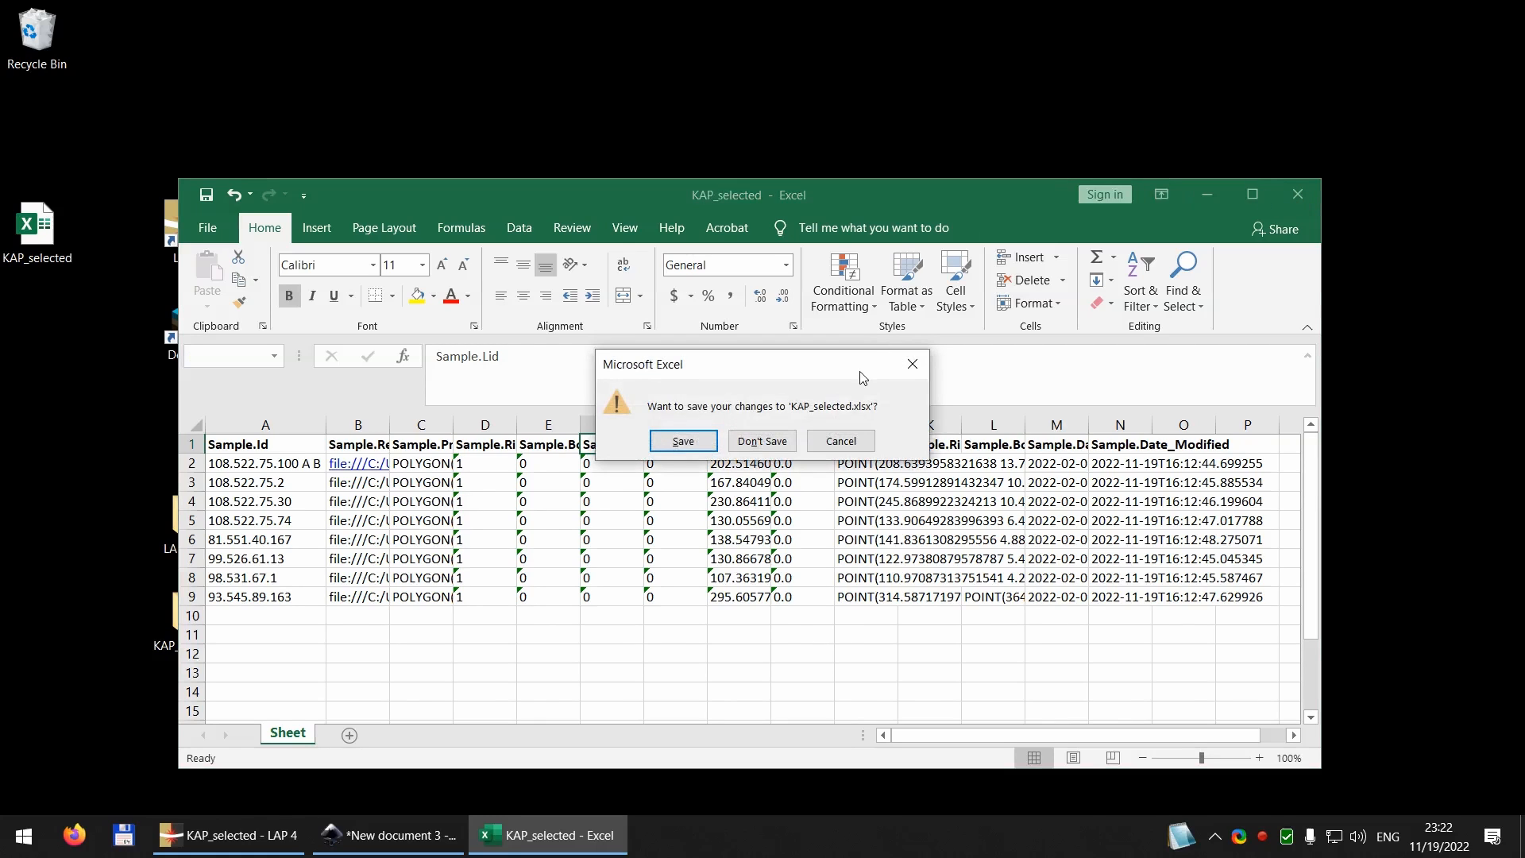
pyautogui.click(762, 441)
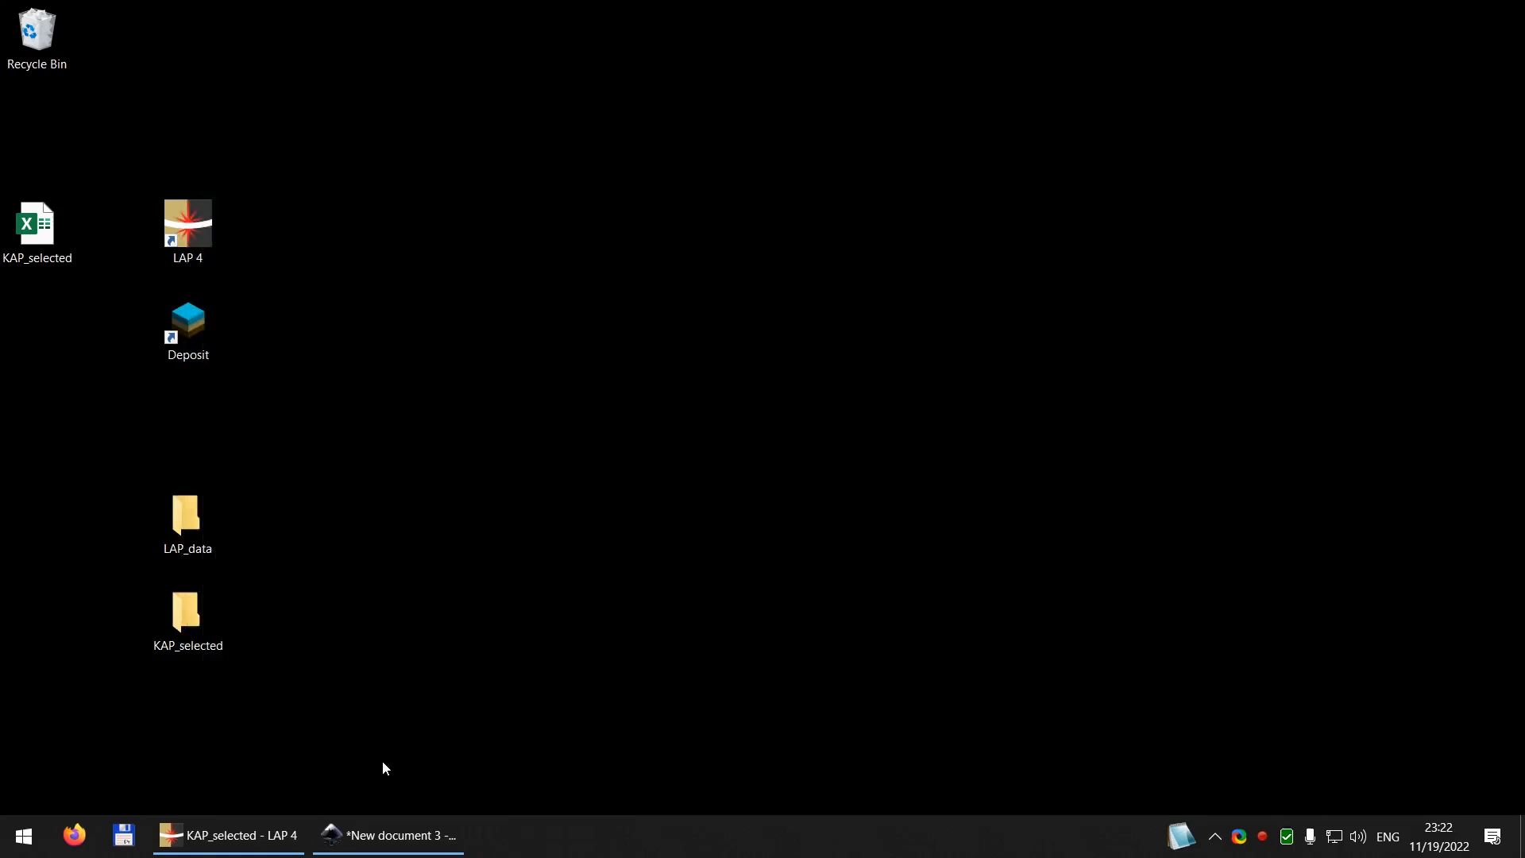
pyautogui.click(256, 839)
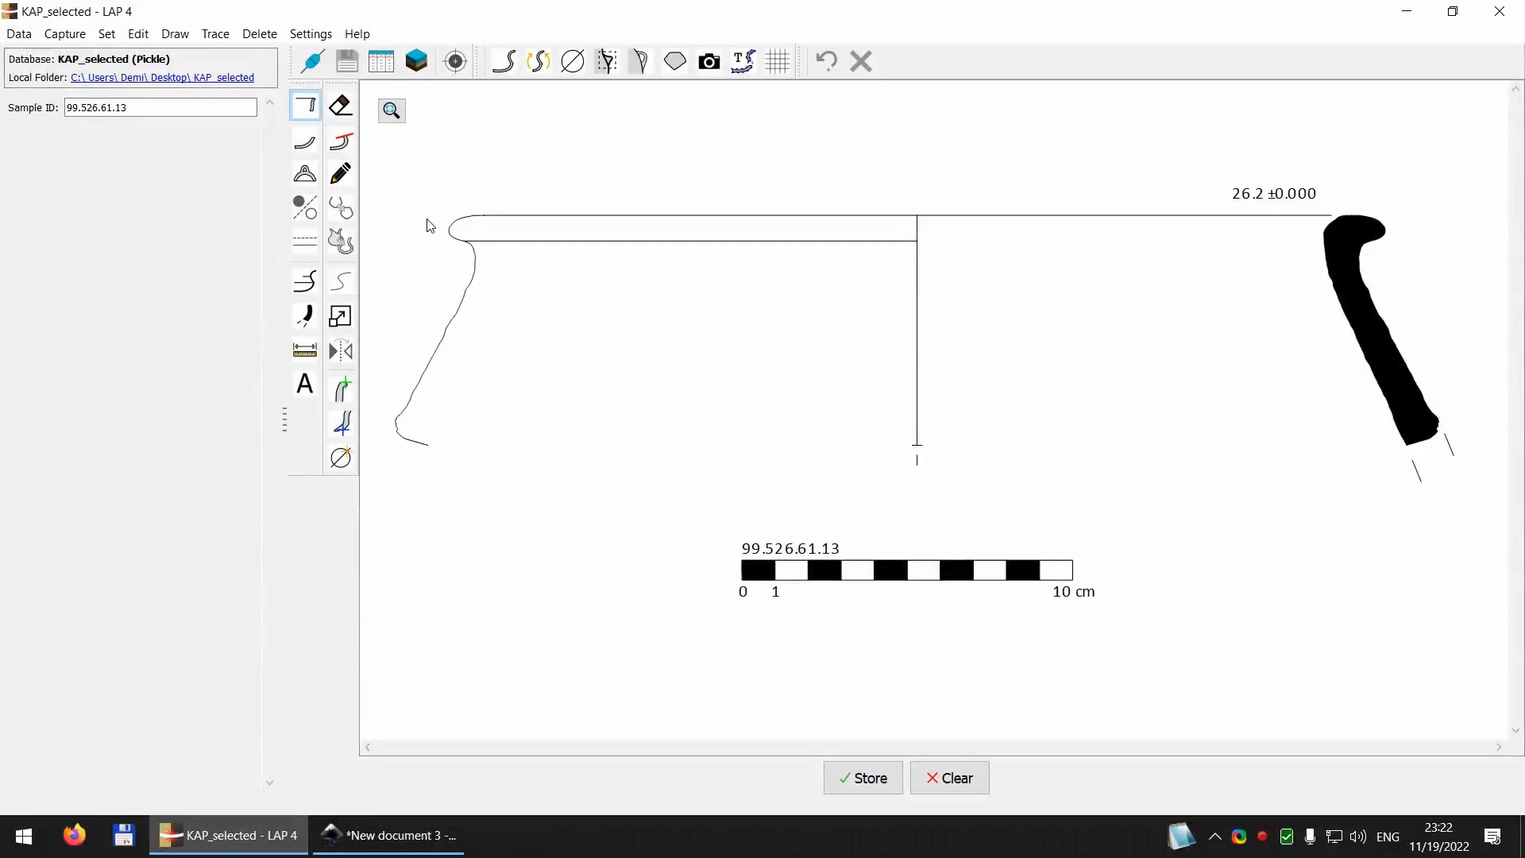
pyautogui.click(381, 62)
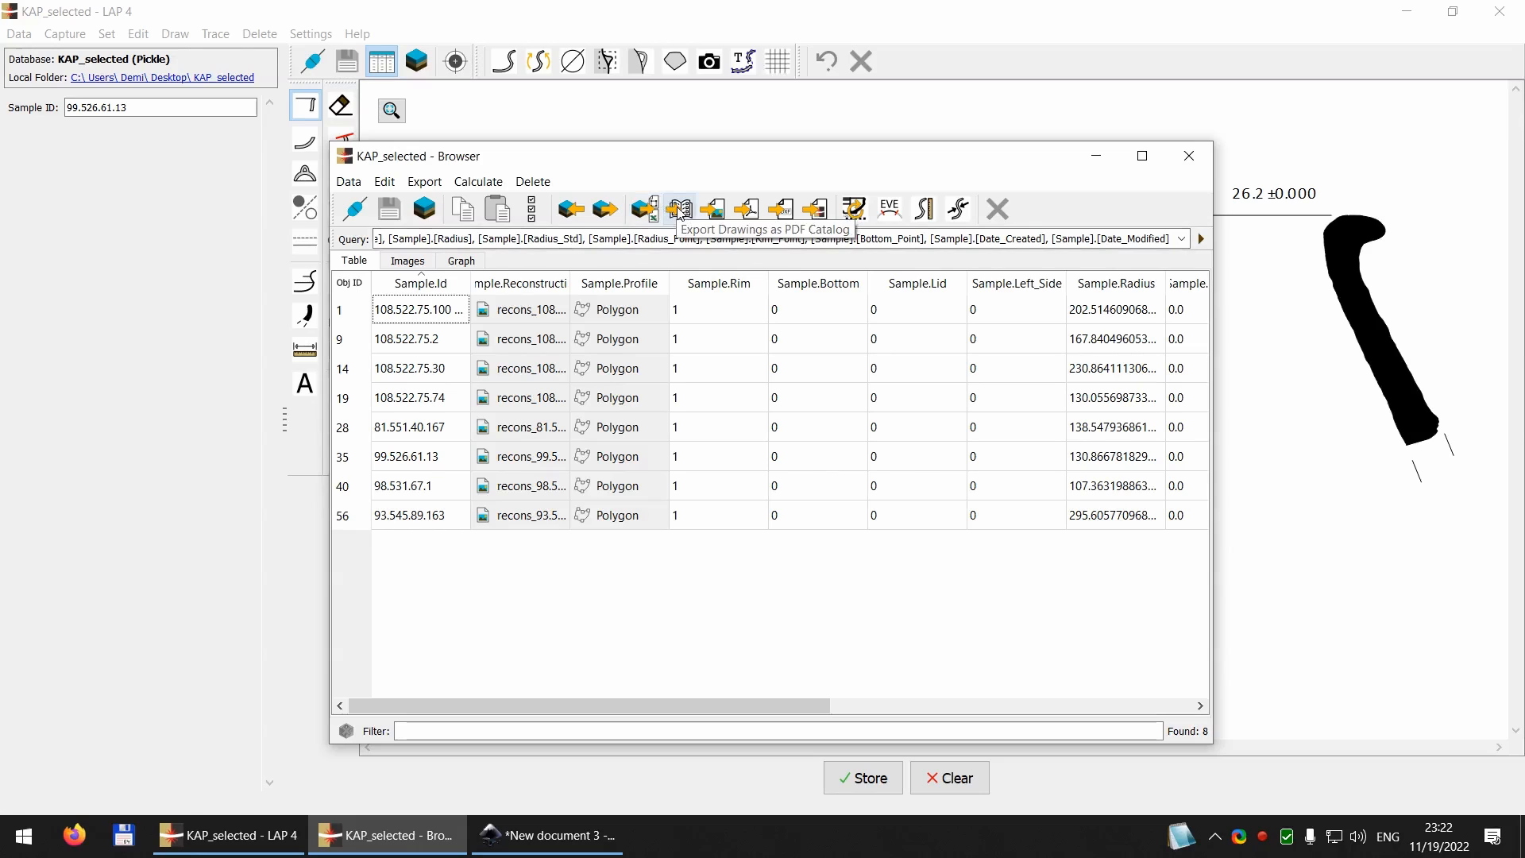
# Step: Try selecting the first four sample rows, extend the selection to all samples, and clear it again
pyautogui.click(345, 312)
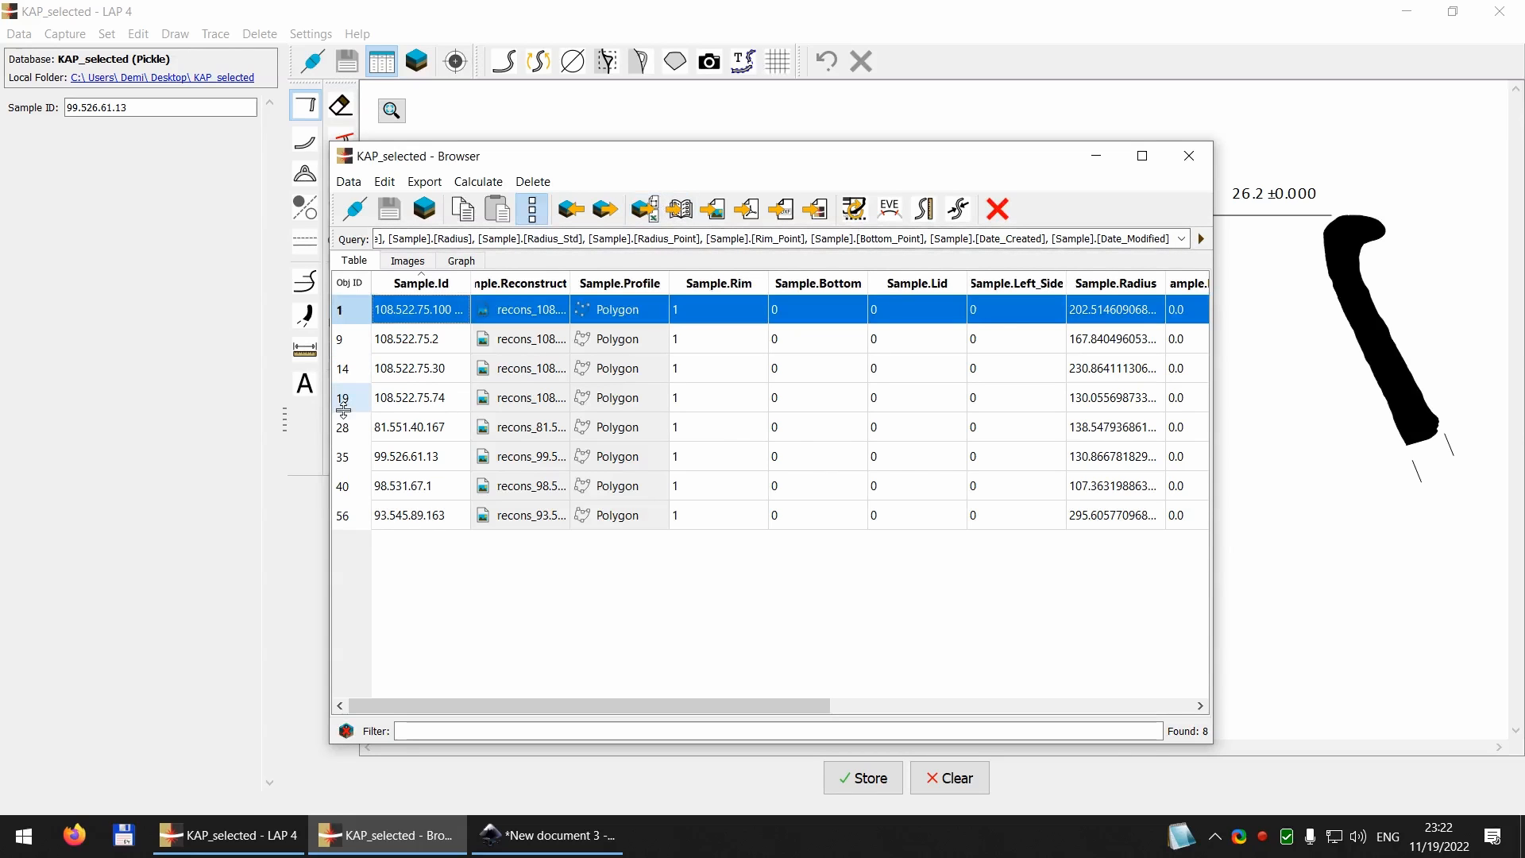
pyautogui.keyDown('shift'); pyautogui.click(347, 407); pyautogui.keyUp('shift')
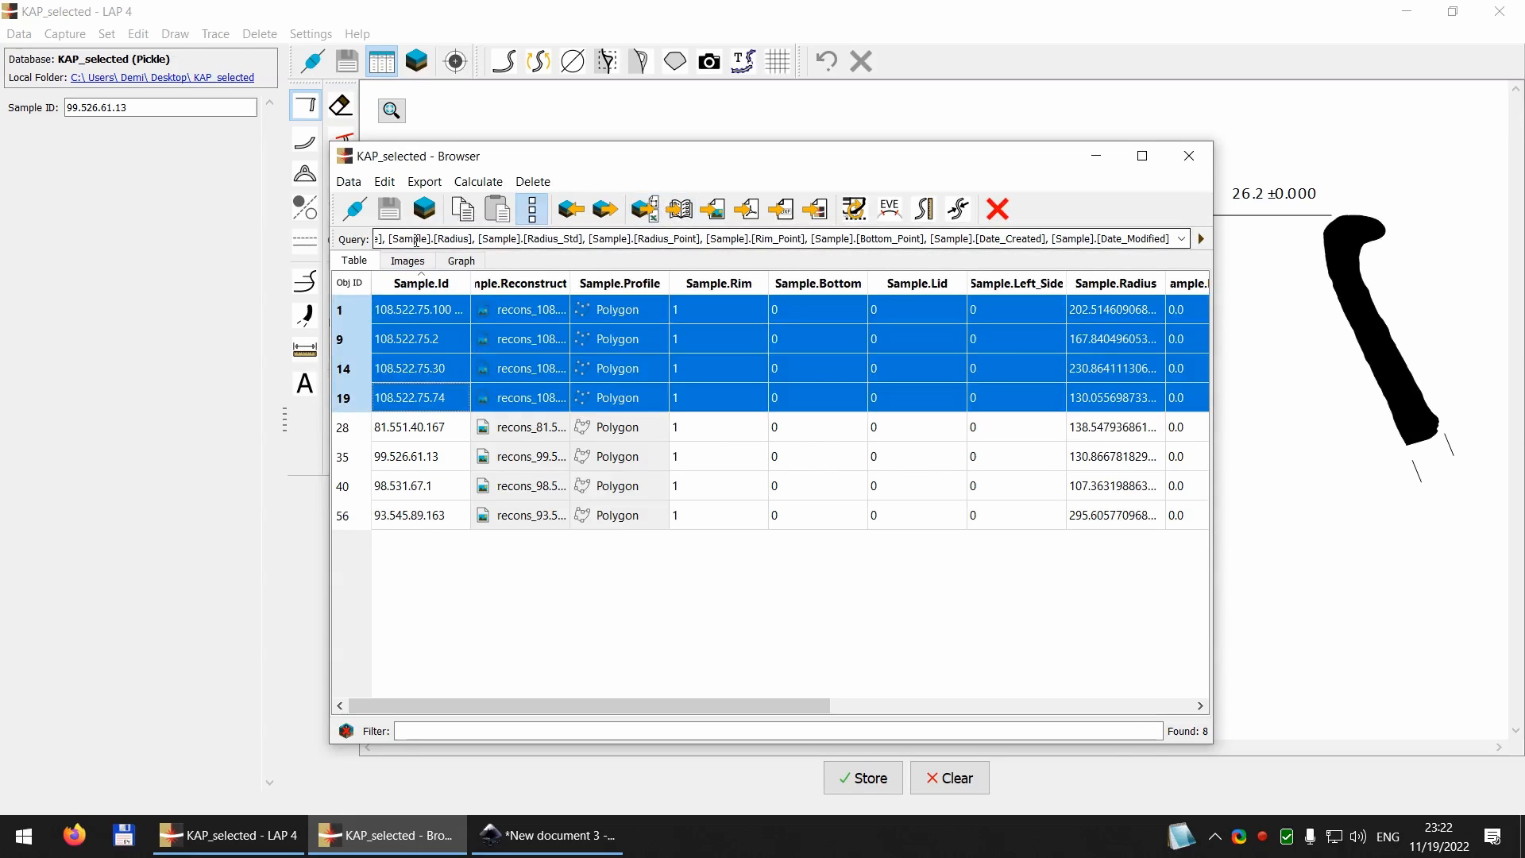
pyautogui.click(529, 221)
pyautogui.click(531, 221)
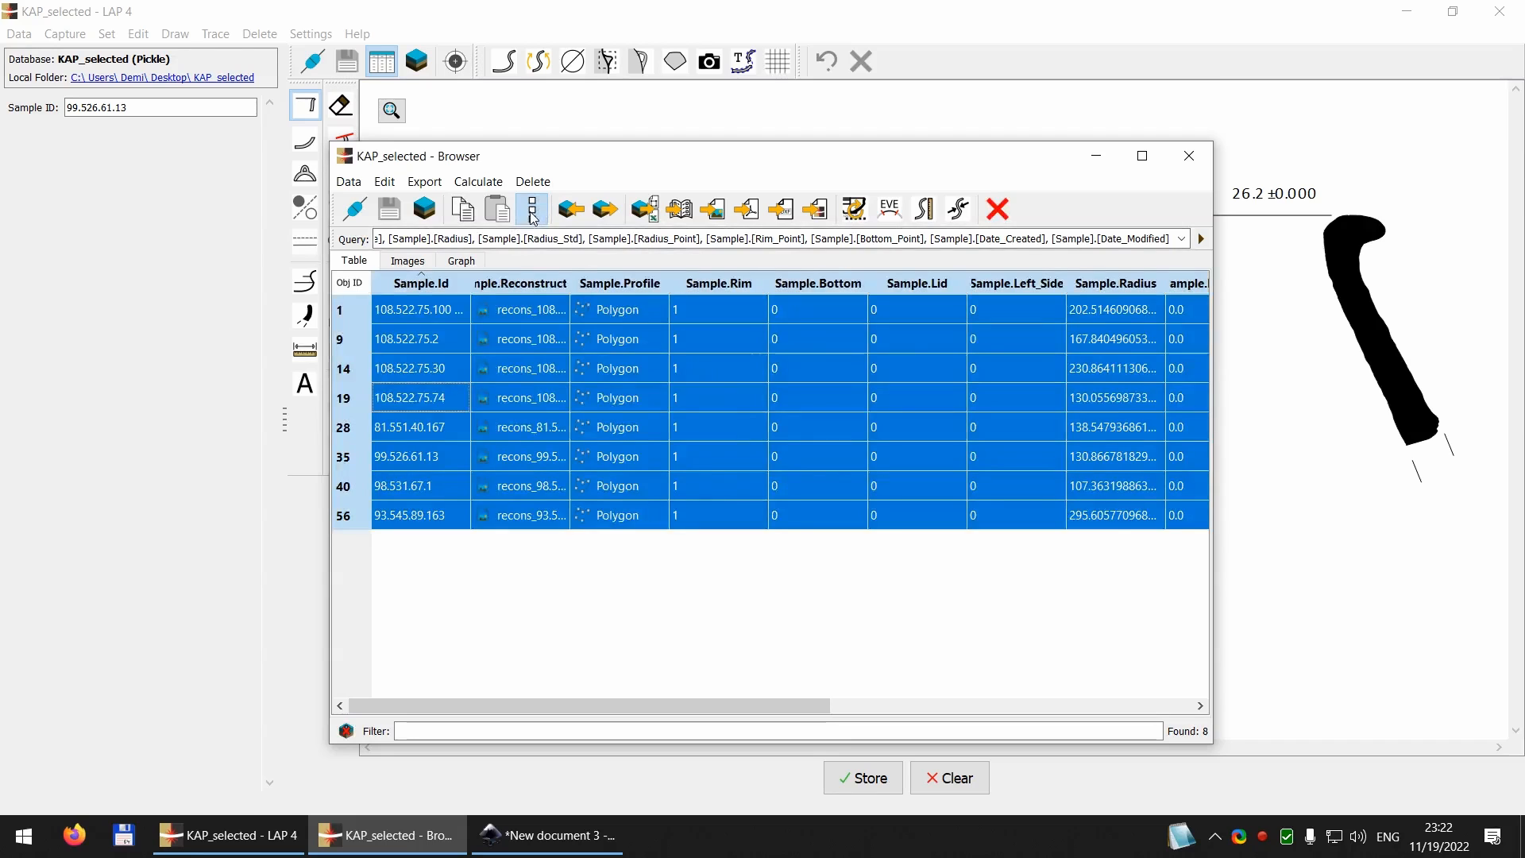
pyautogui.click(532, 222)
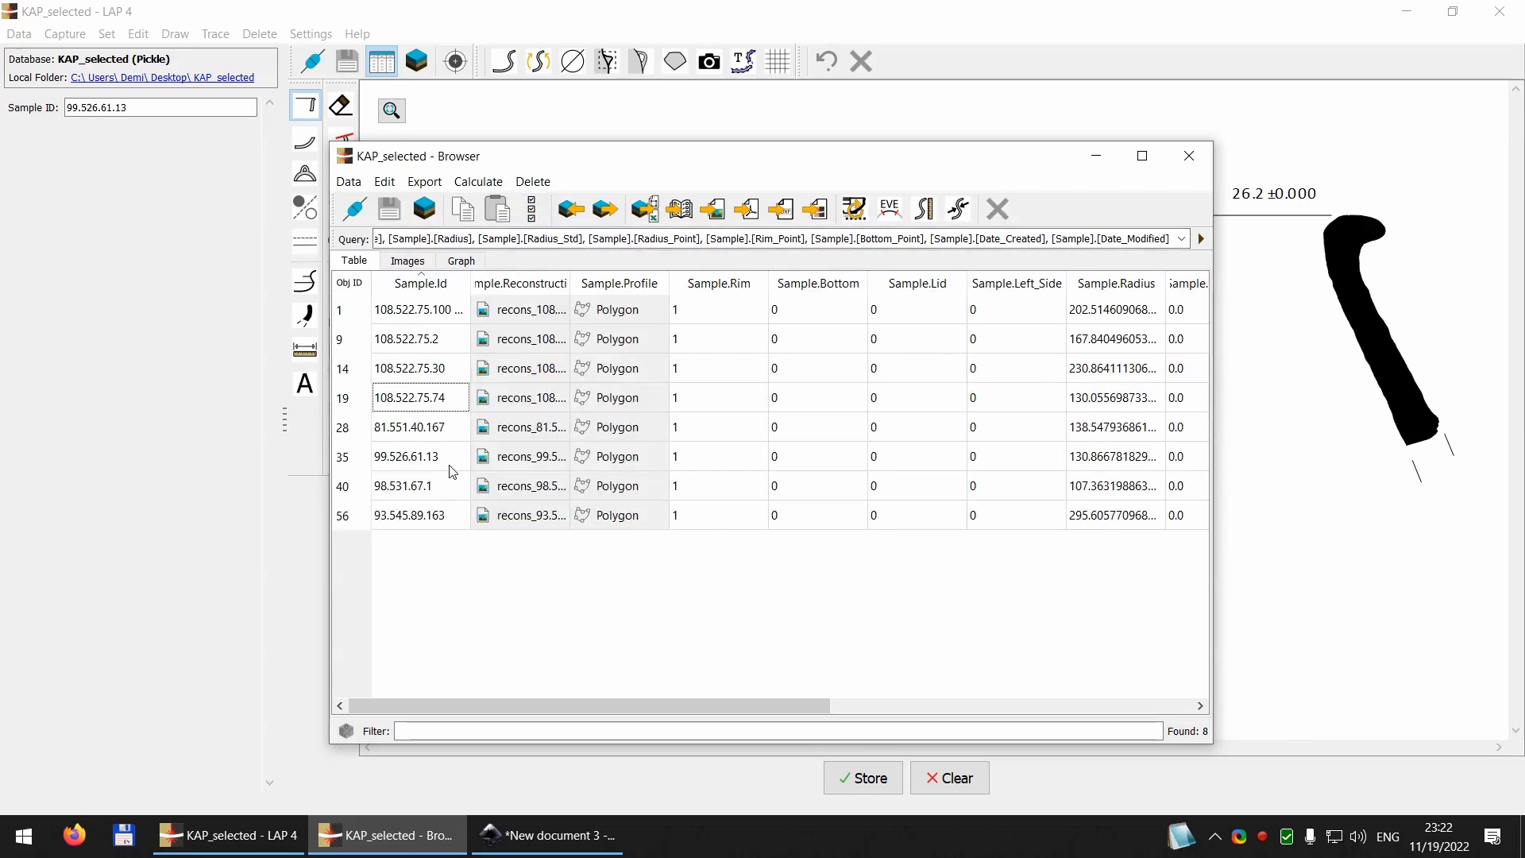
# Step: Select the first four sample rows and start a PDF catalog export at scale 1:3 with A4 pages
pyautogui.click(346, 312)
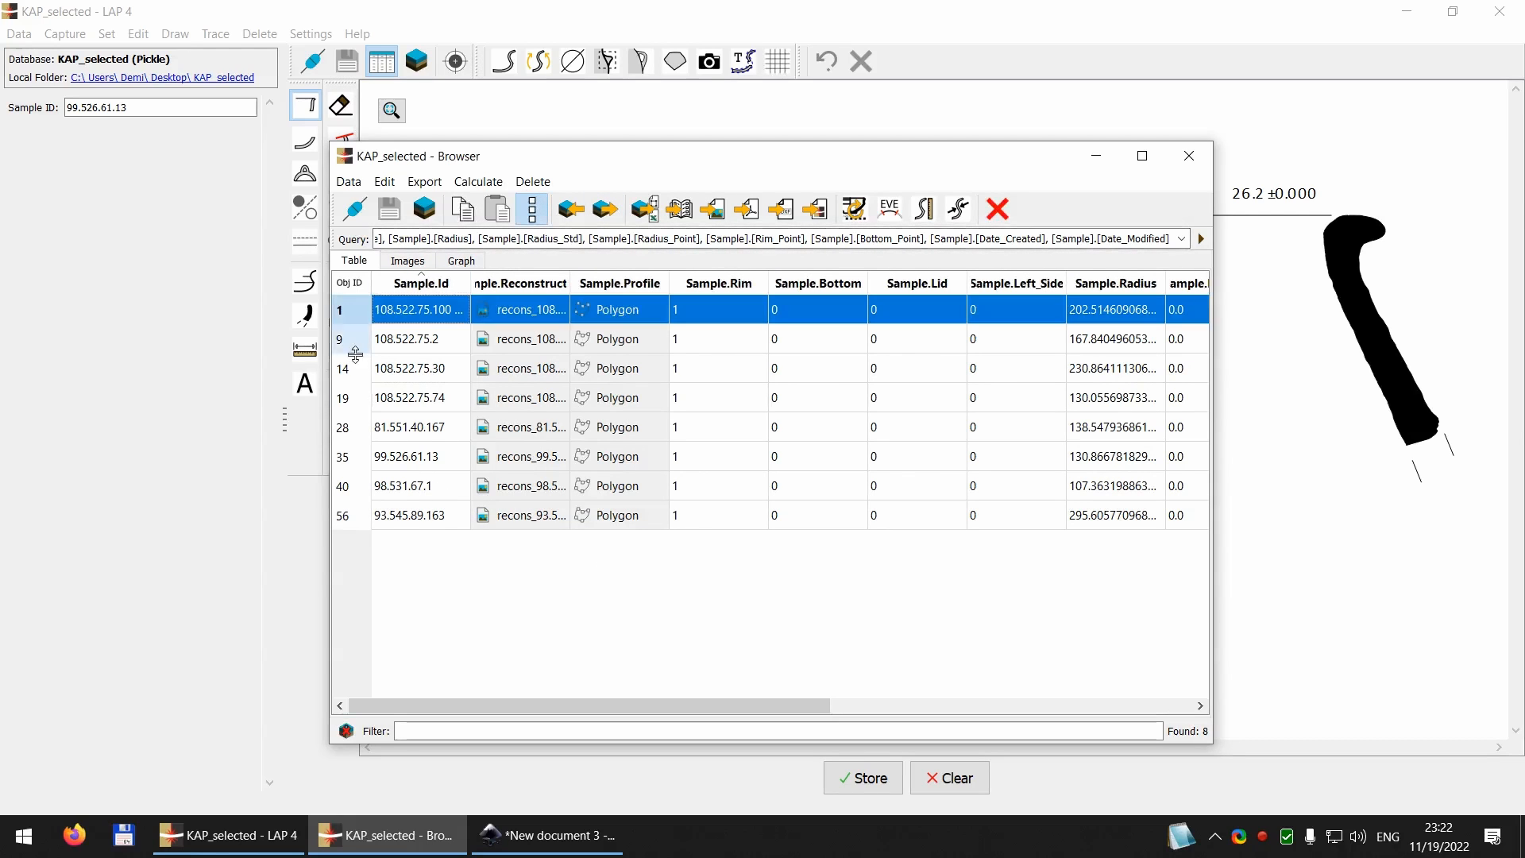
pyautogui.keyDown('shift'); pyautogui.click(355, 407); pyautogui.keyUp('shift')
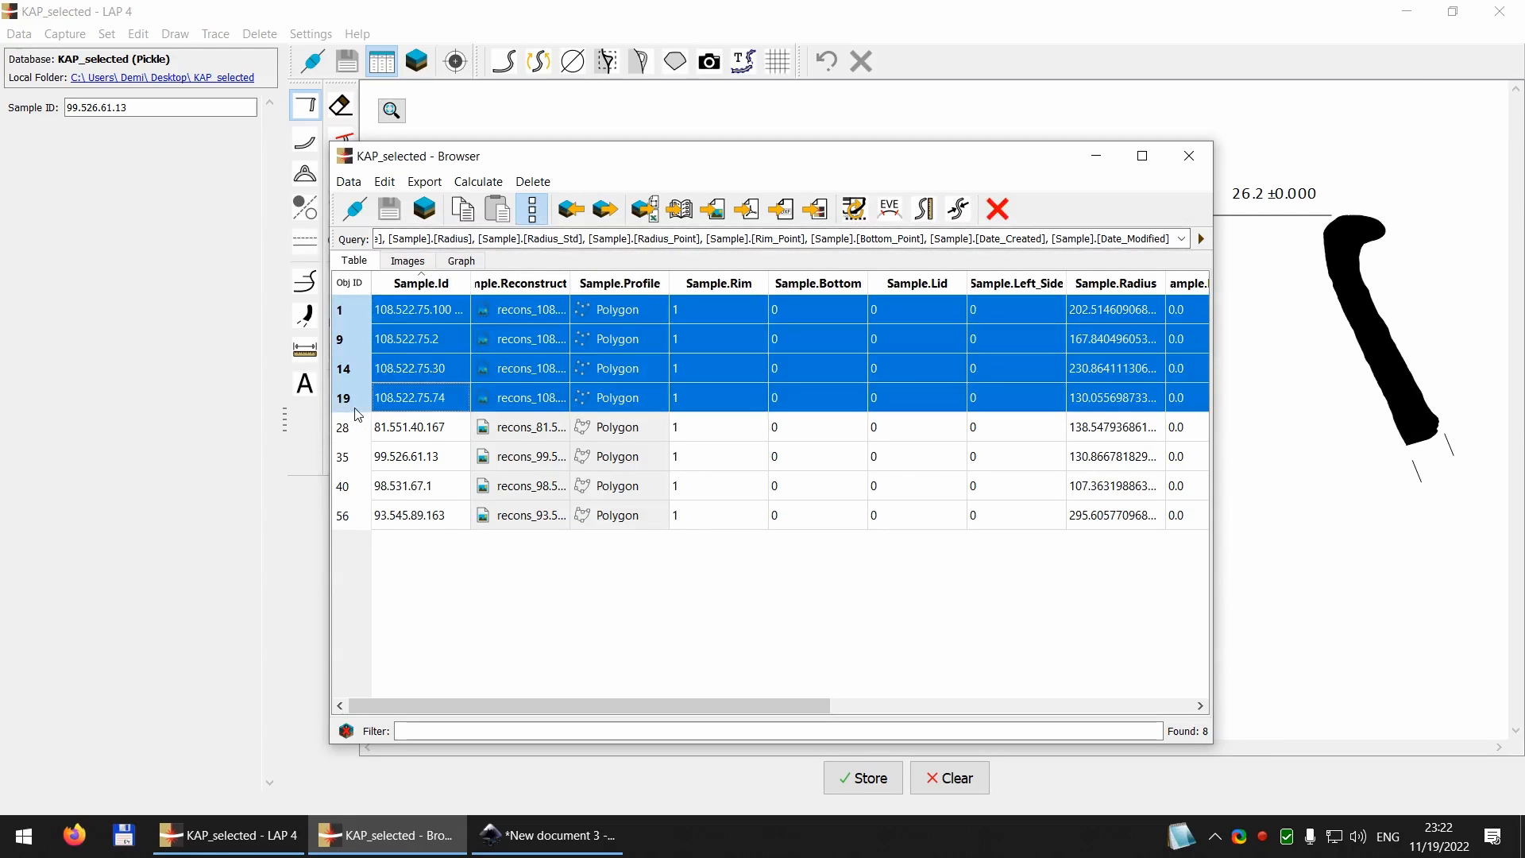
pyautogui.click(681, 211)
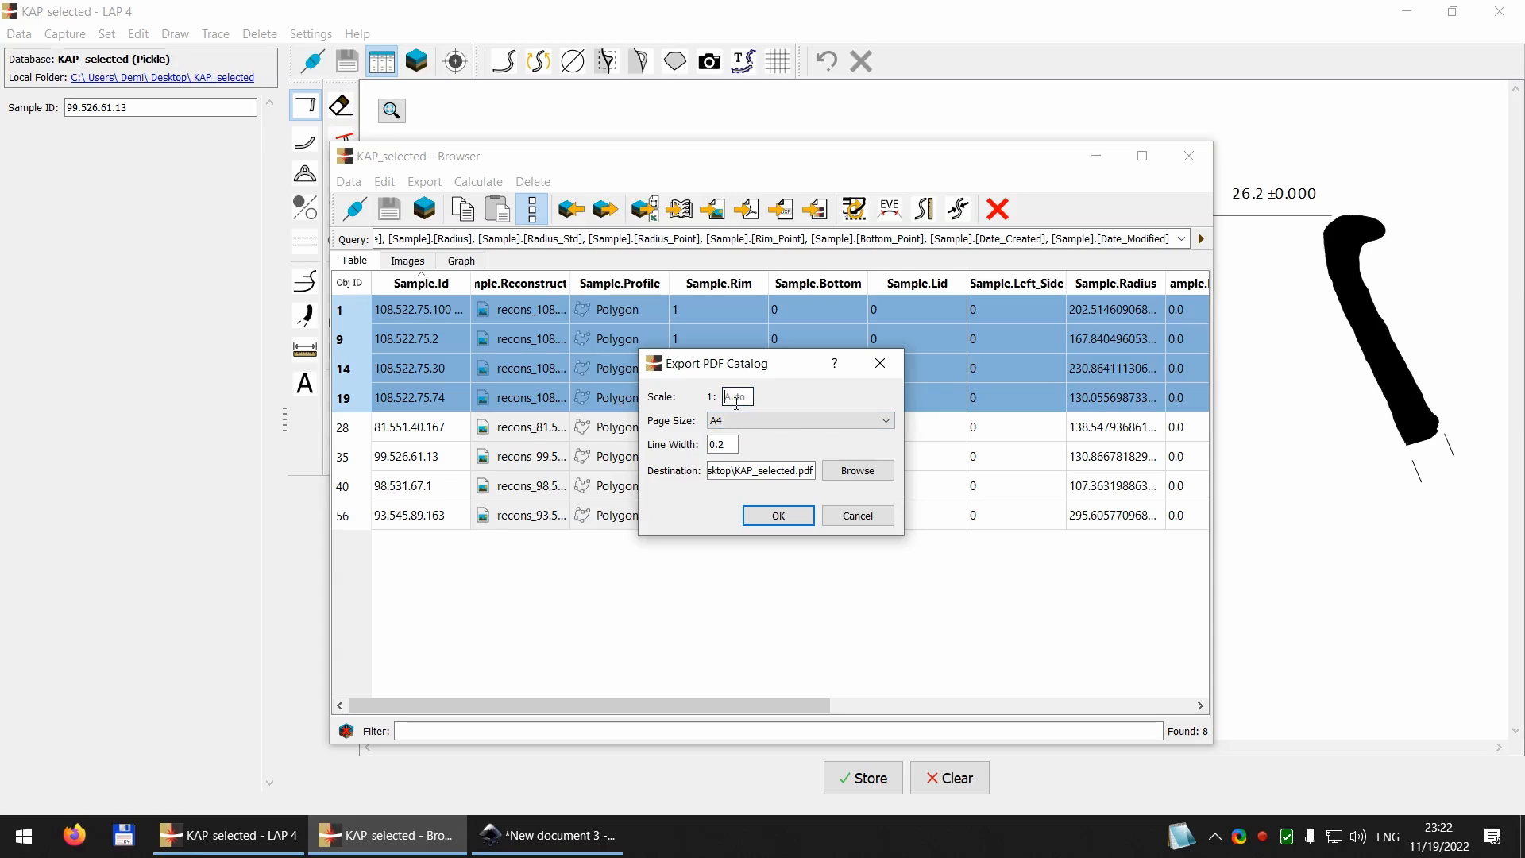
pyautogui.write('3')
pyautogui.click(749, 422)
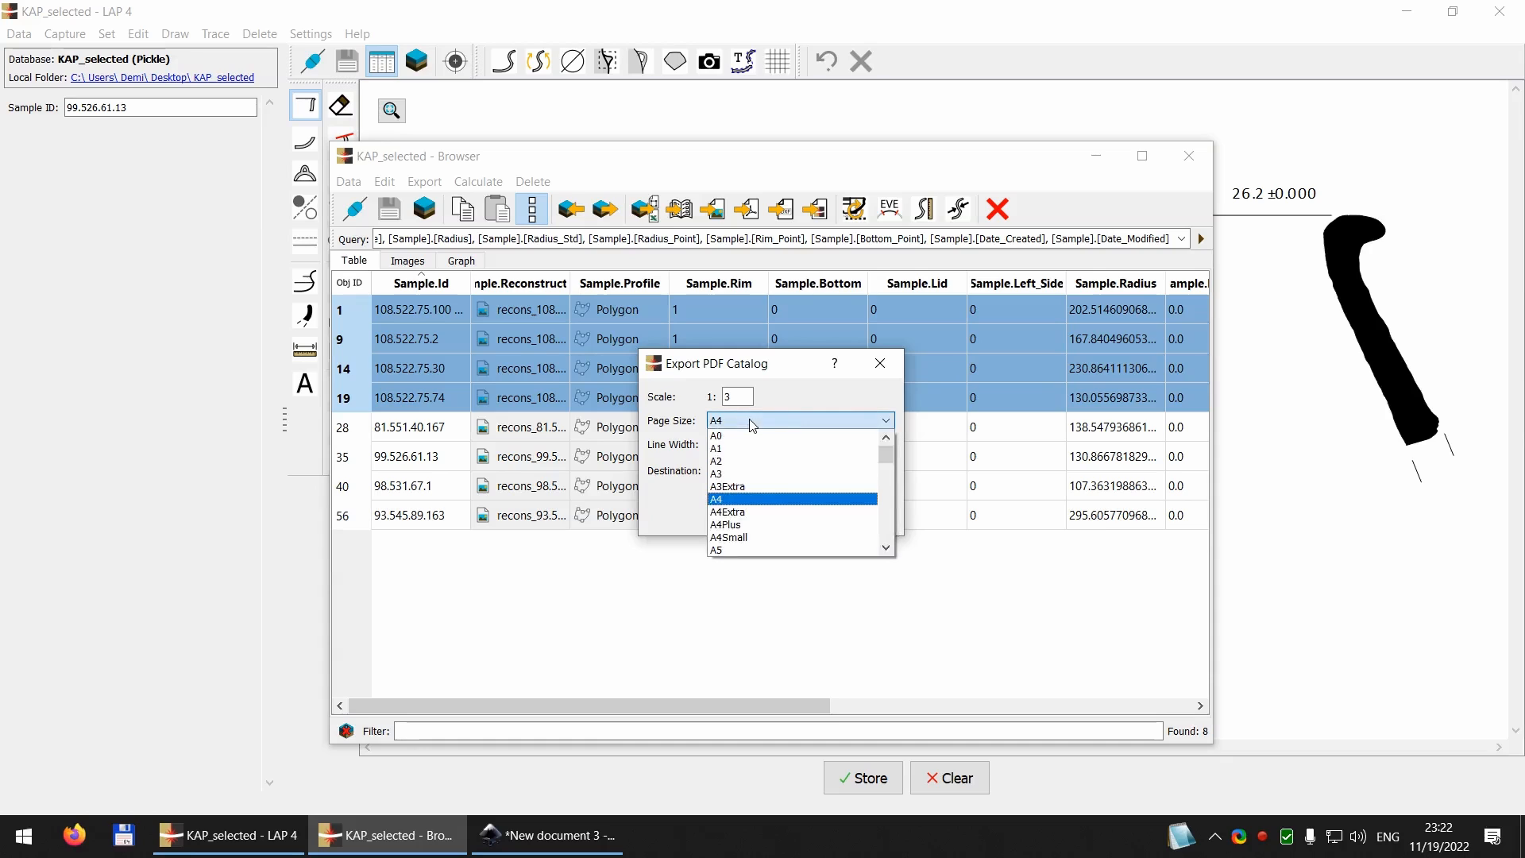
pyautogui.click(783, 393)
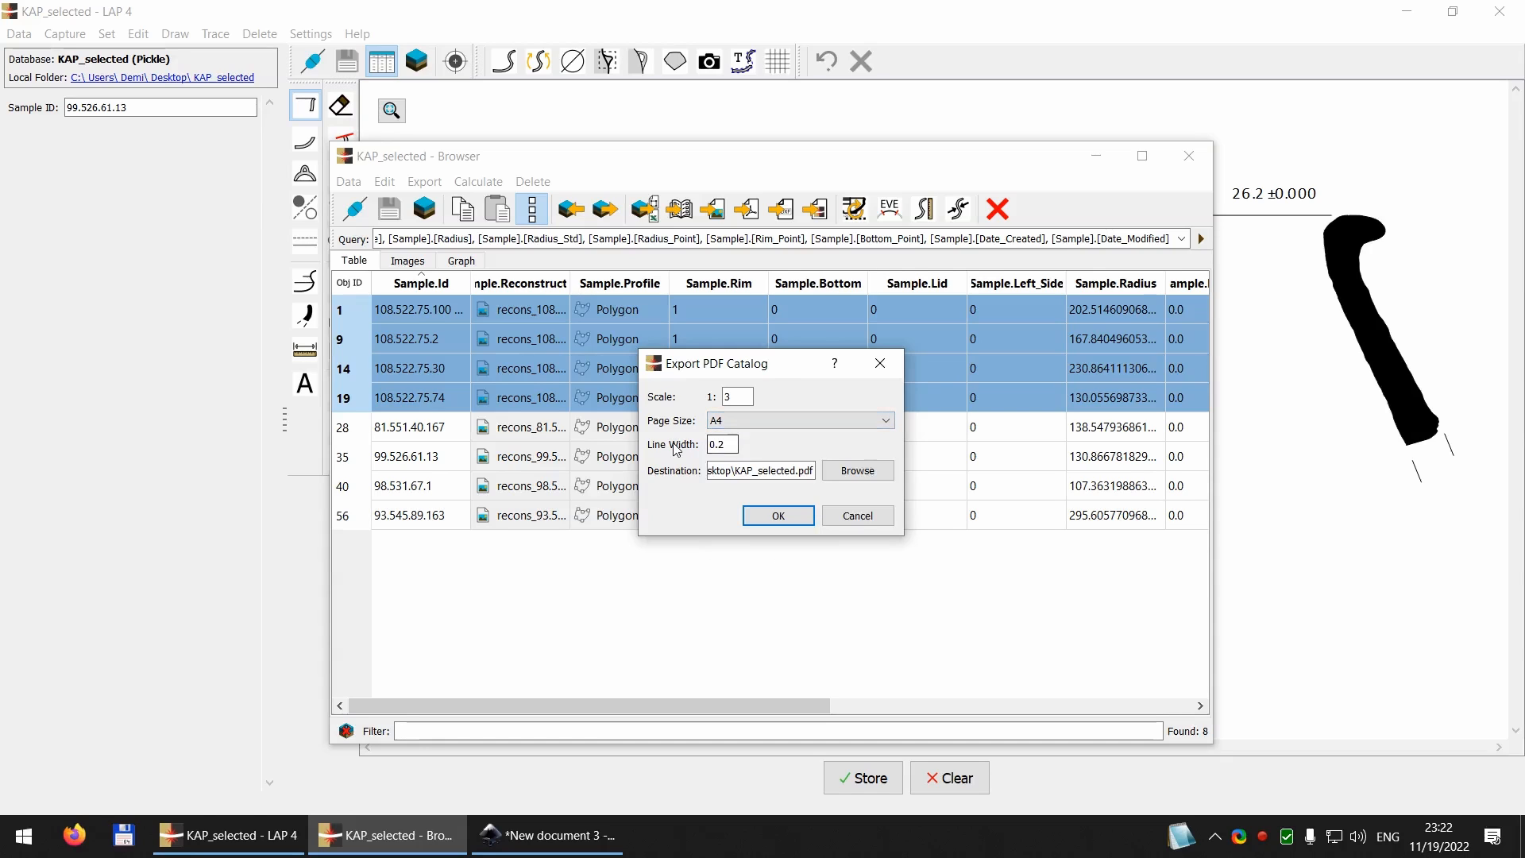
# Step: Set the catalog's line width to 0.2 and export it as KAP_selected.pdf on the Desktop
pyautogui.click(721, 443)
pyautogui.press('BackSpace')
pyautogui.write('2')
pyautogui.click(765, 468)
pyautogui.moveTo(732, 471); pyautogui.dragTo(705, 473)
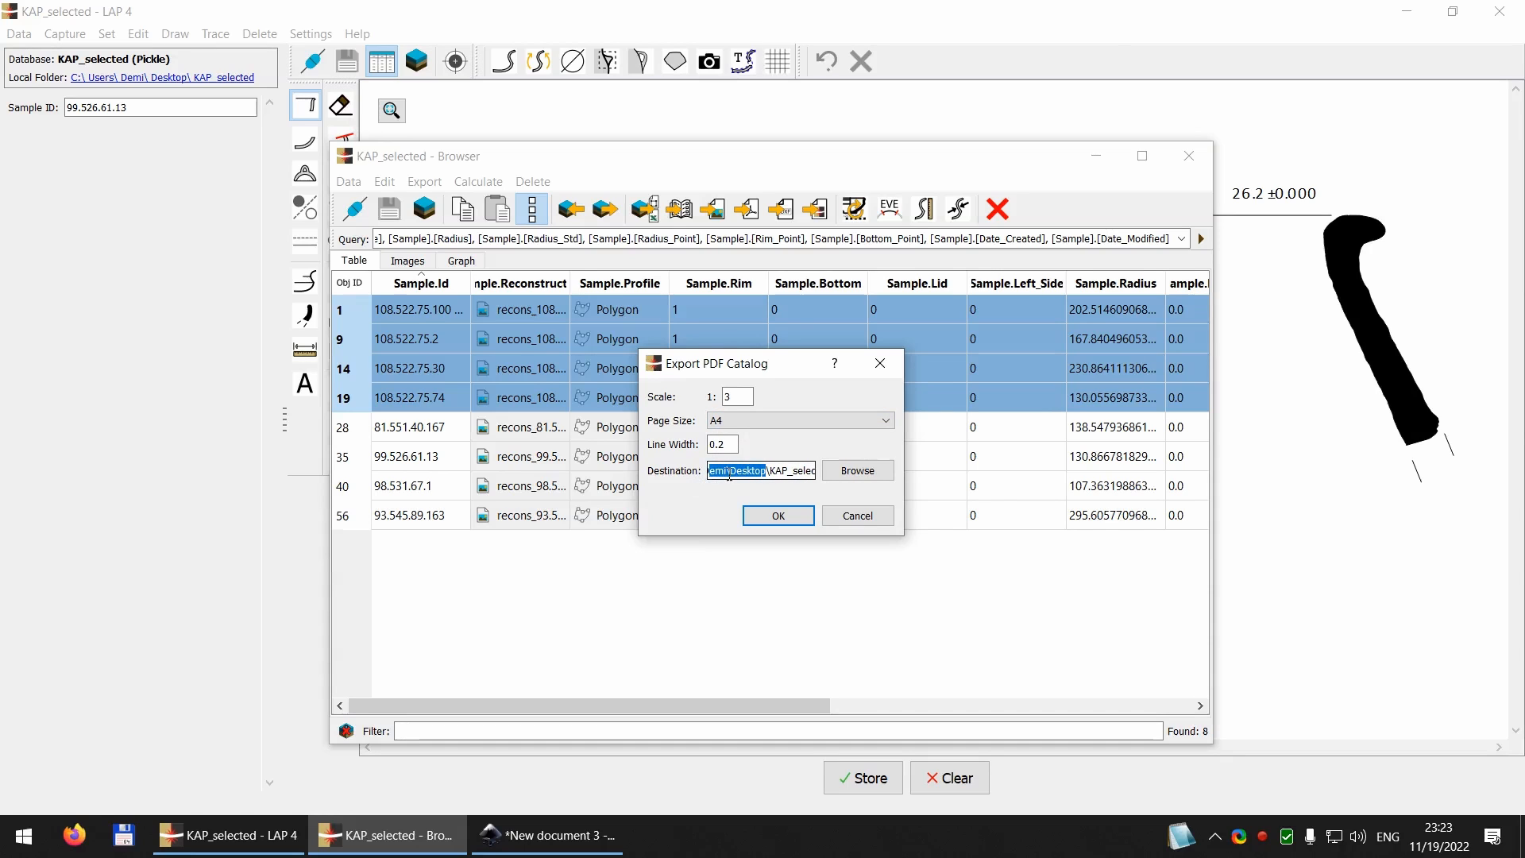
pyautogui.click(782, 517)
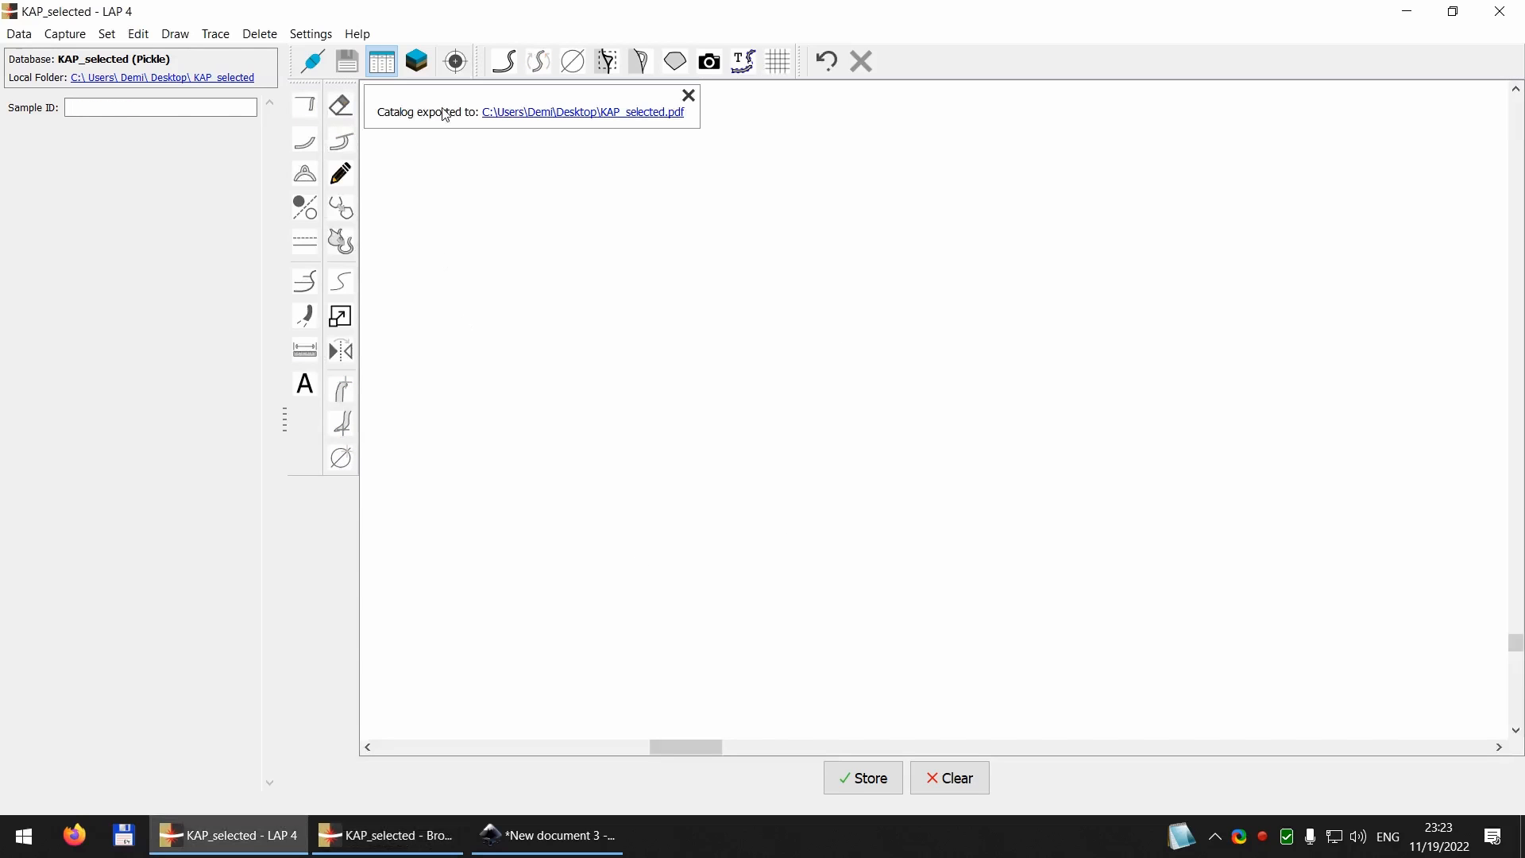
# Step: Open the exported KAP_selected.pdf in Adobe Acrobat, examine the drawings and scale bars on both pages, and close it
pyautogui.click(617, 116)
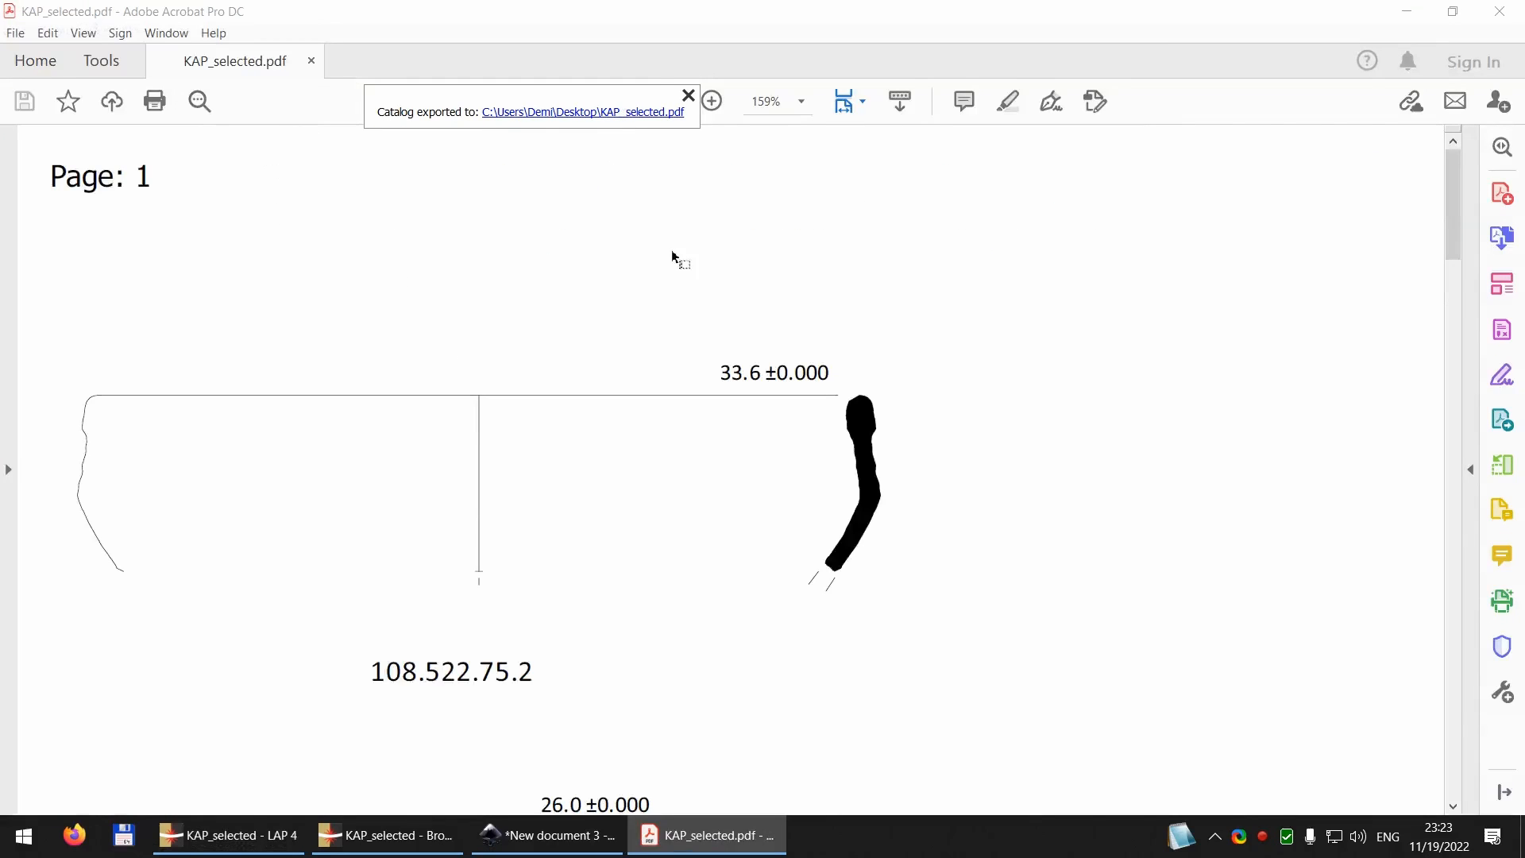
pyautogui.scroll(-1, 580, 444)
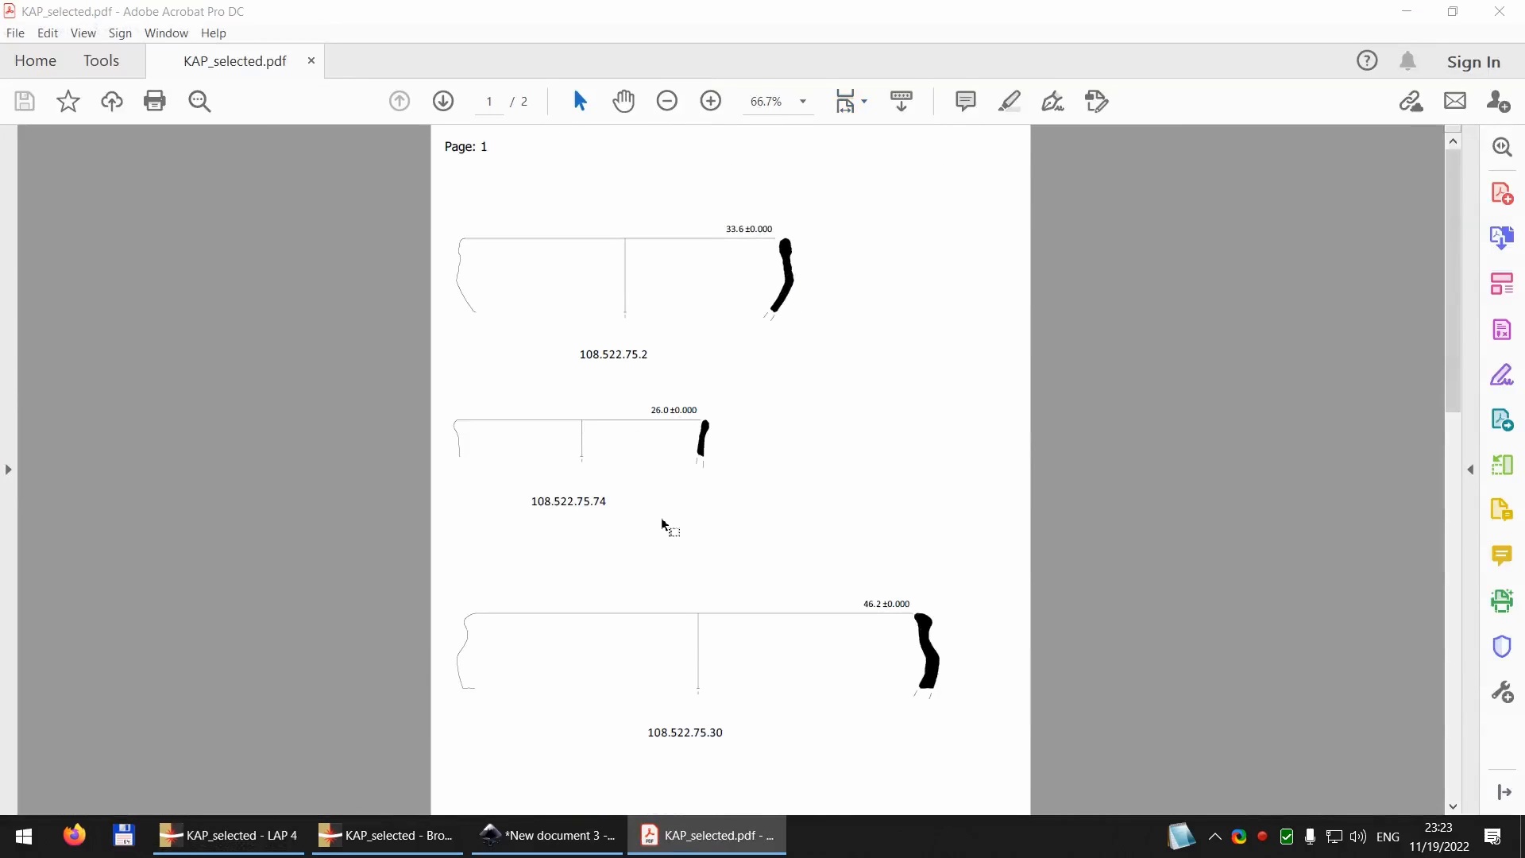
pyautogui.scroll(-3, 768, 436)
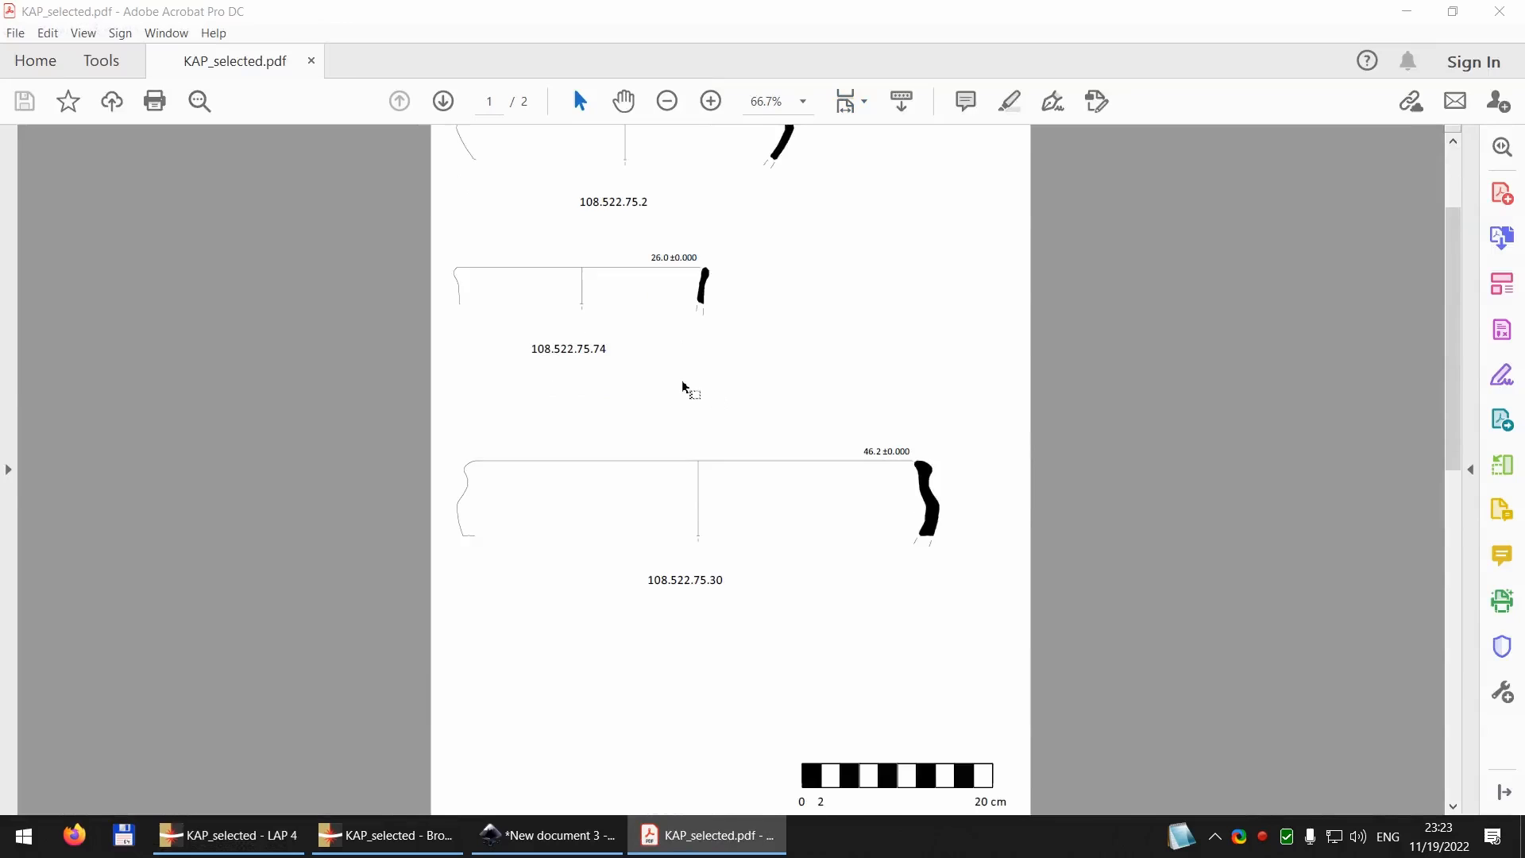
pyautogui.scroll(-2, 667, 358)
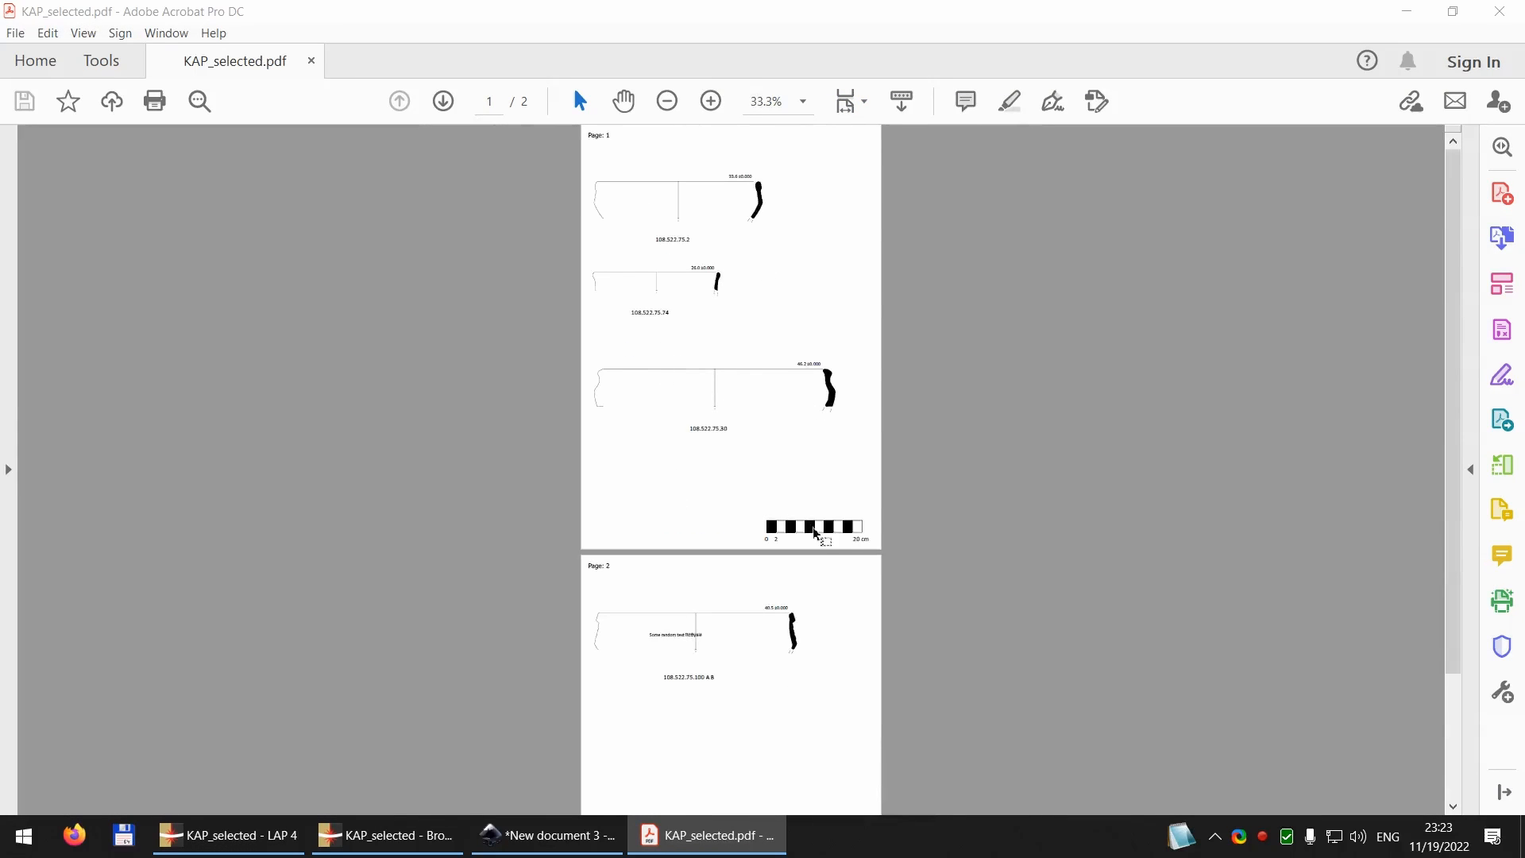
pyautogui.scroll(-3, 719, 476)
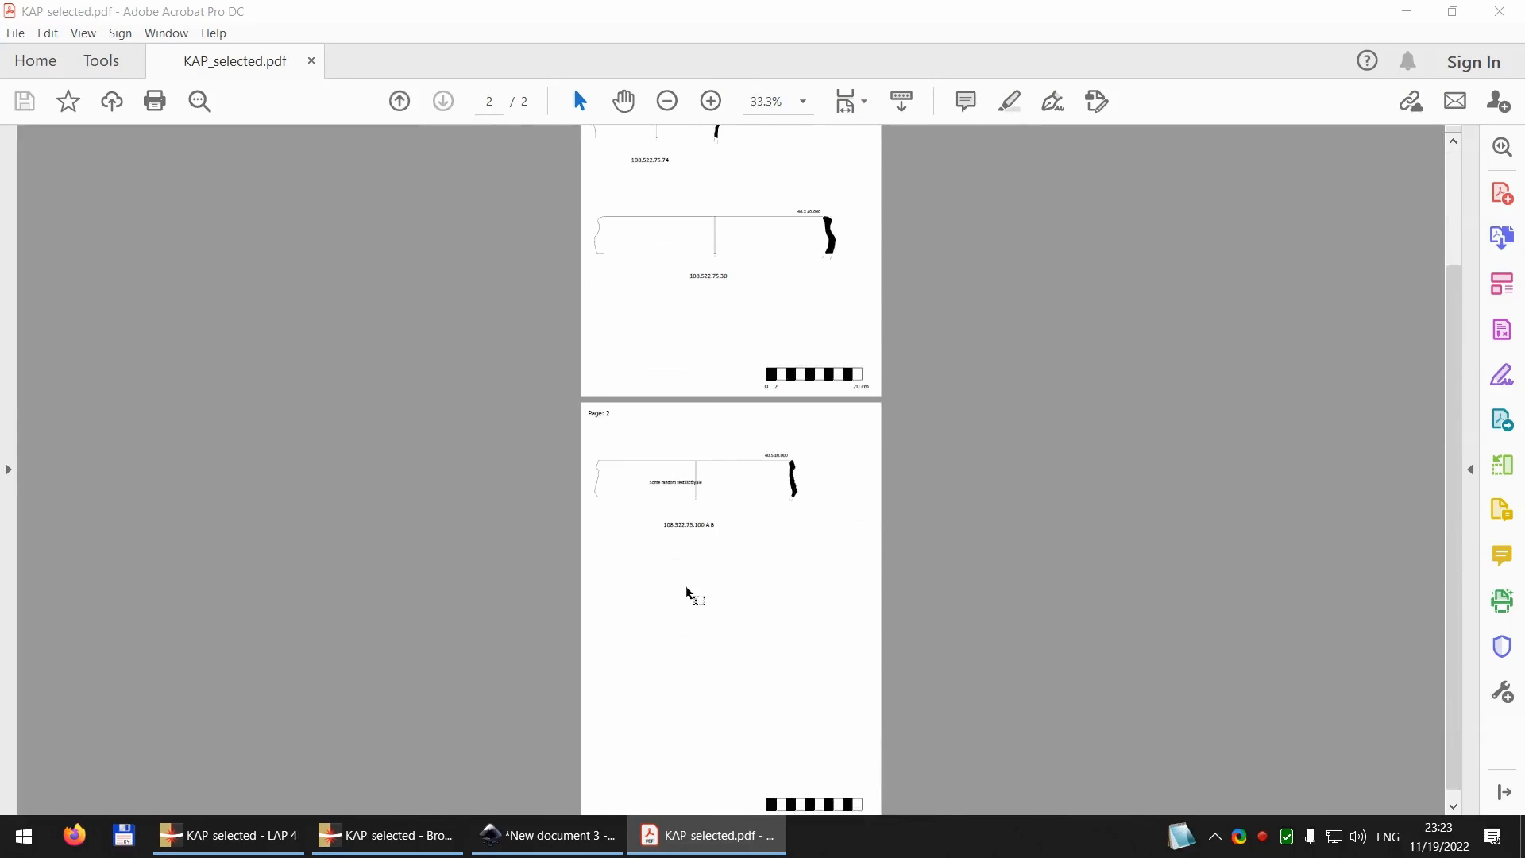
pyautogui.scroll(3, 803, 446)
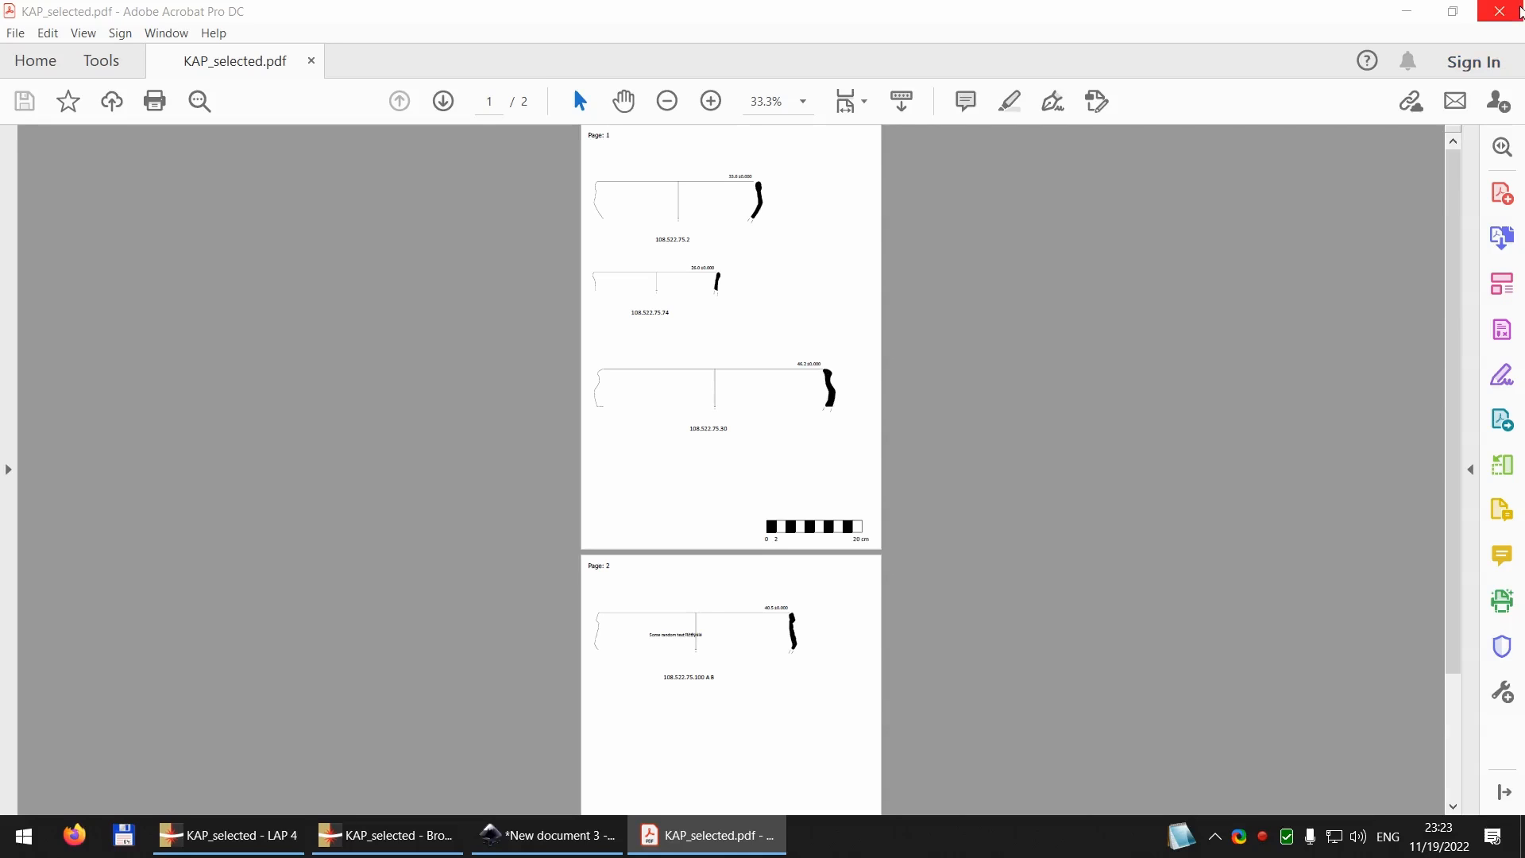
pyautogui.click(1518, 11)
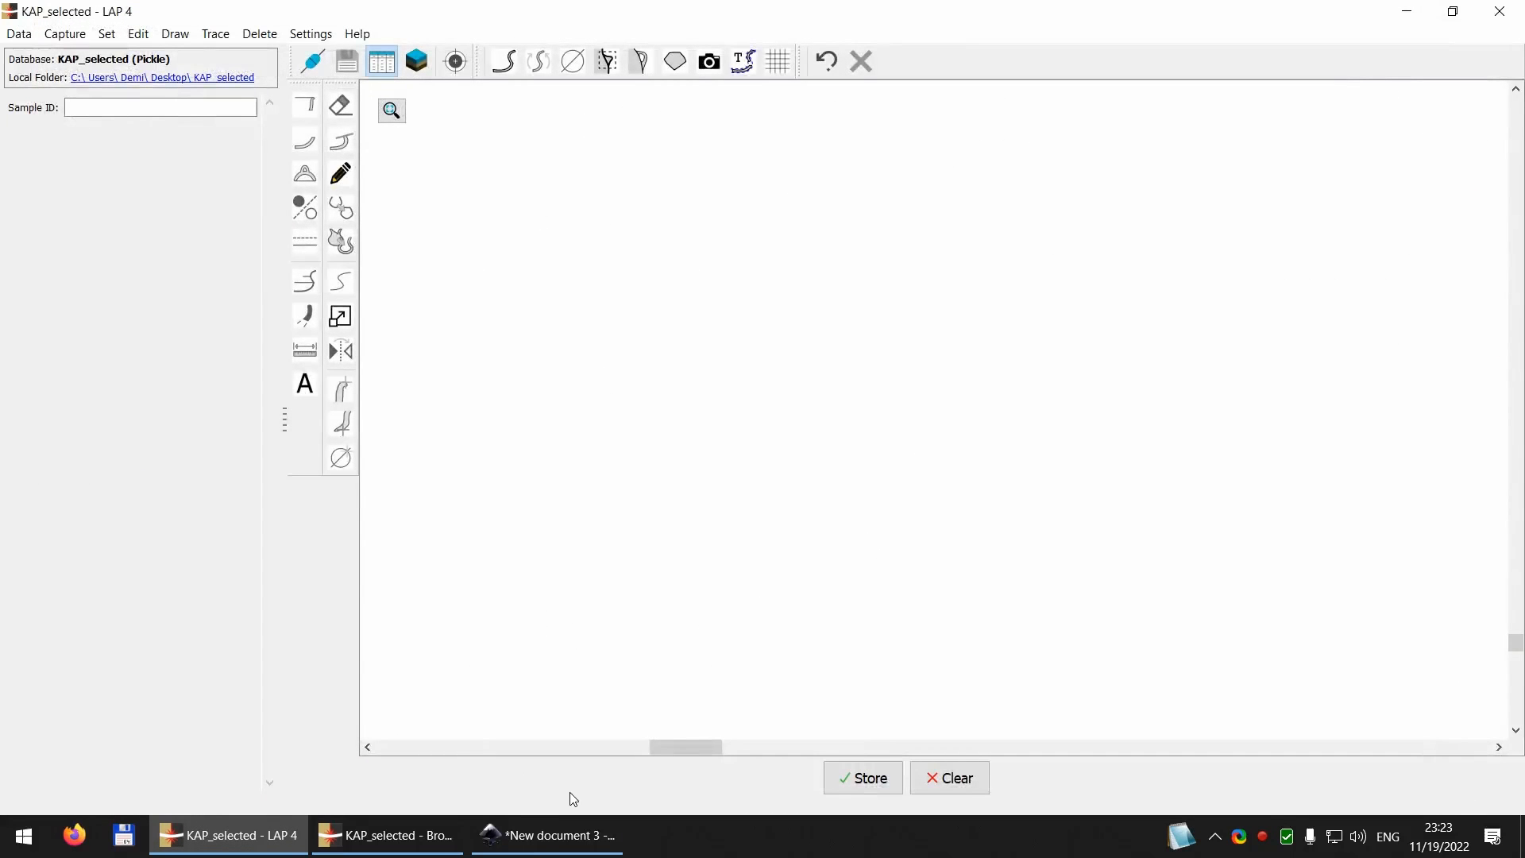
# Step: Examine the scale, line width and destination options for exporting the selected drawings as PDFs, cancel the export, and close the database browser
pyautogui.click(394, 835)
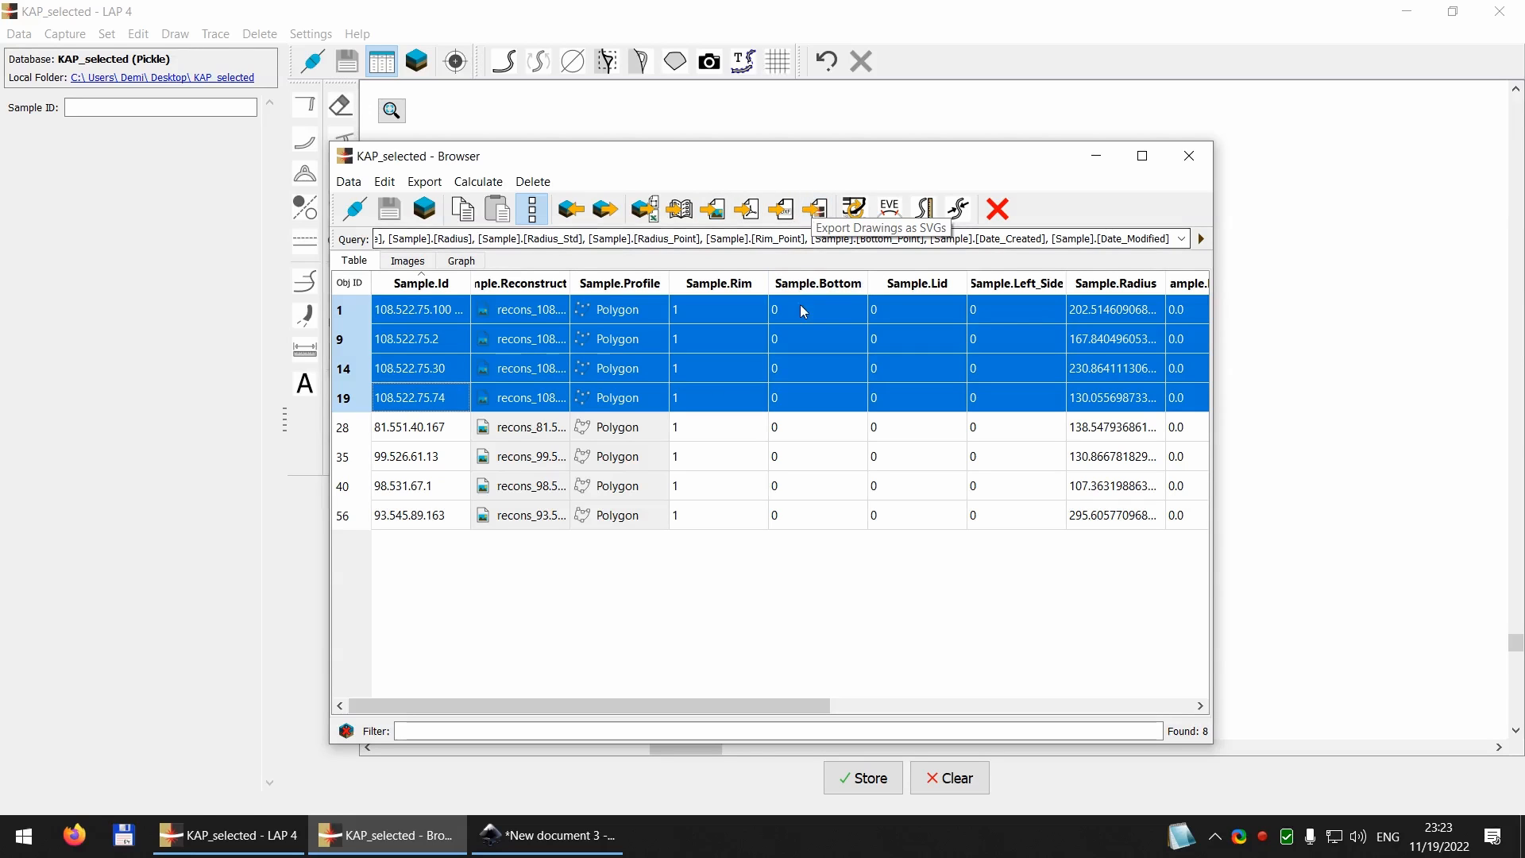
pyautogui.click(747, 210)
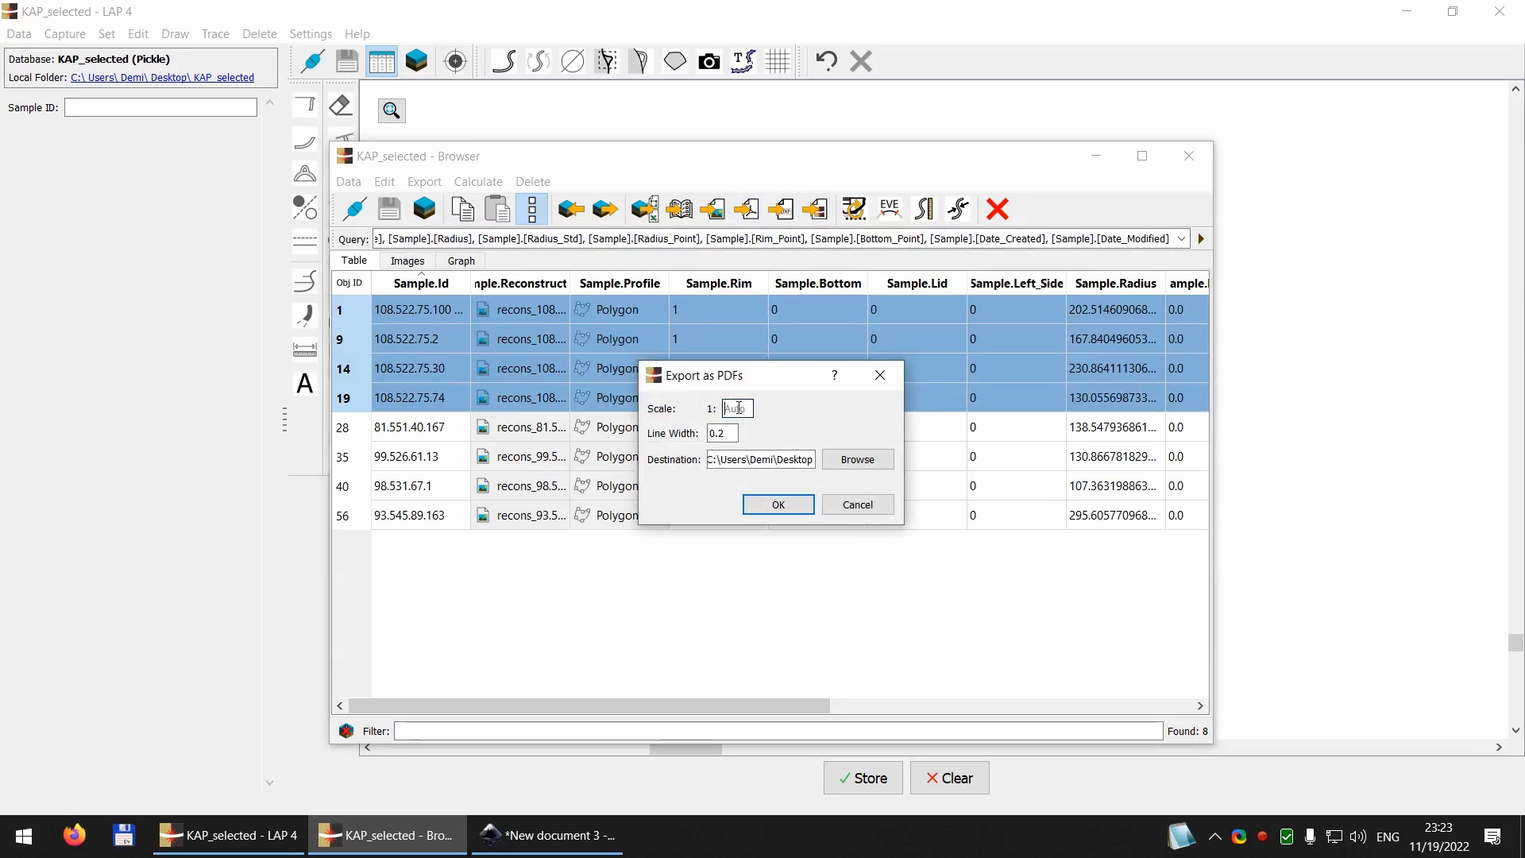
pyautogui.doubleClick(779, 459)
pyautogui.click(796, 461)
pyautogui.click(843, 508)
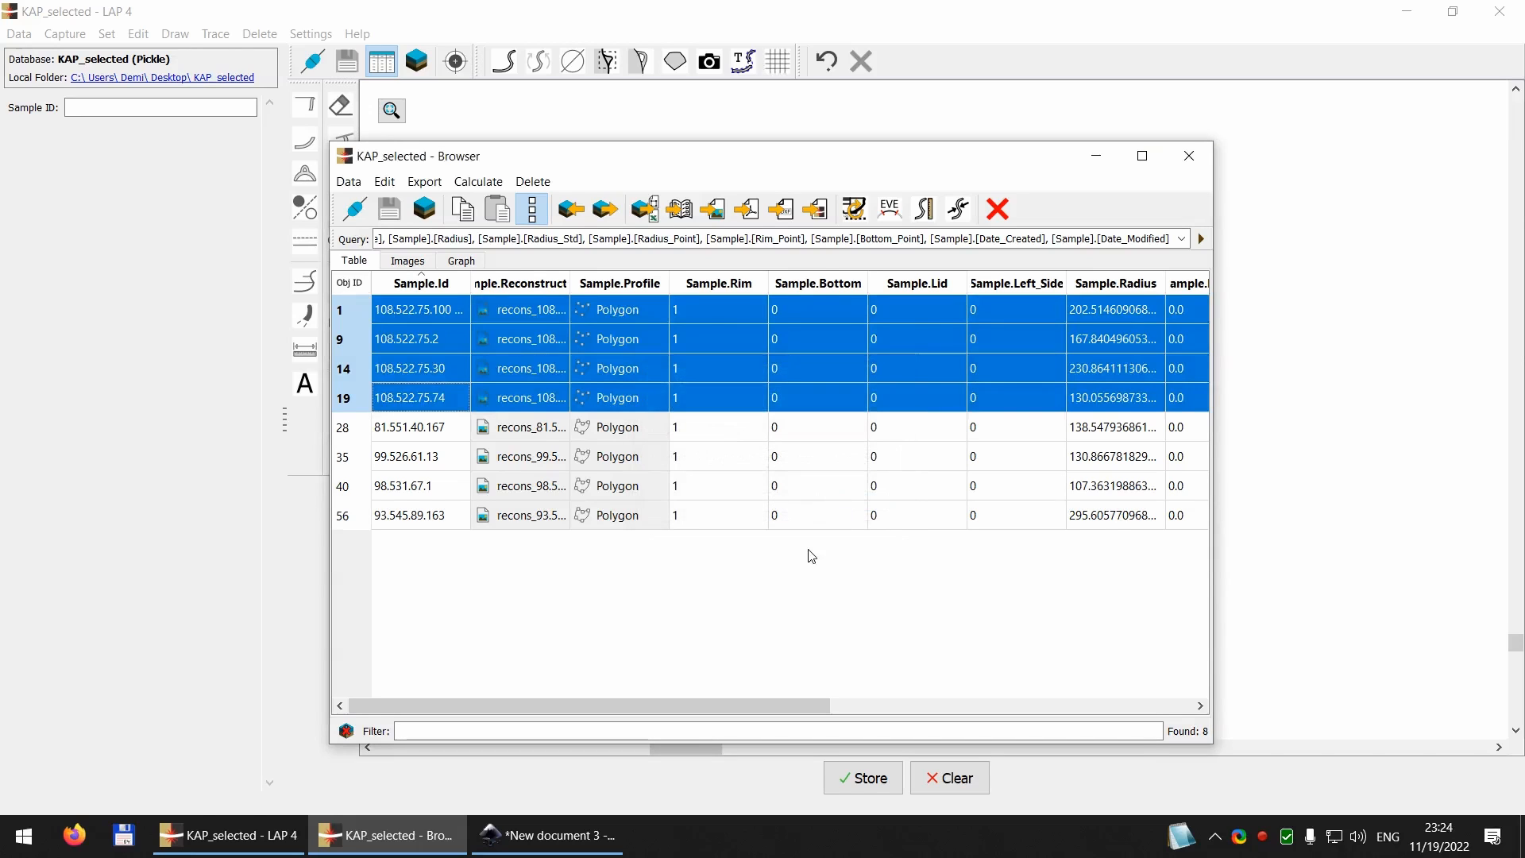
pyautogui.click(789, 575)
pyautogui.click(1194, 161)
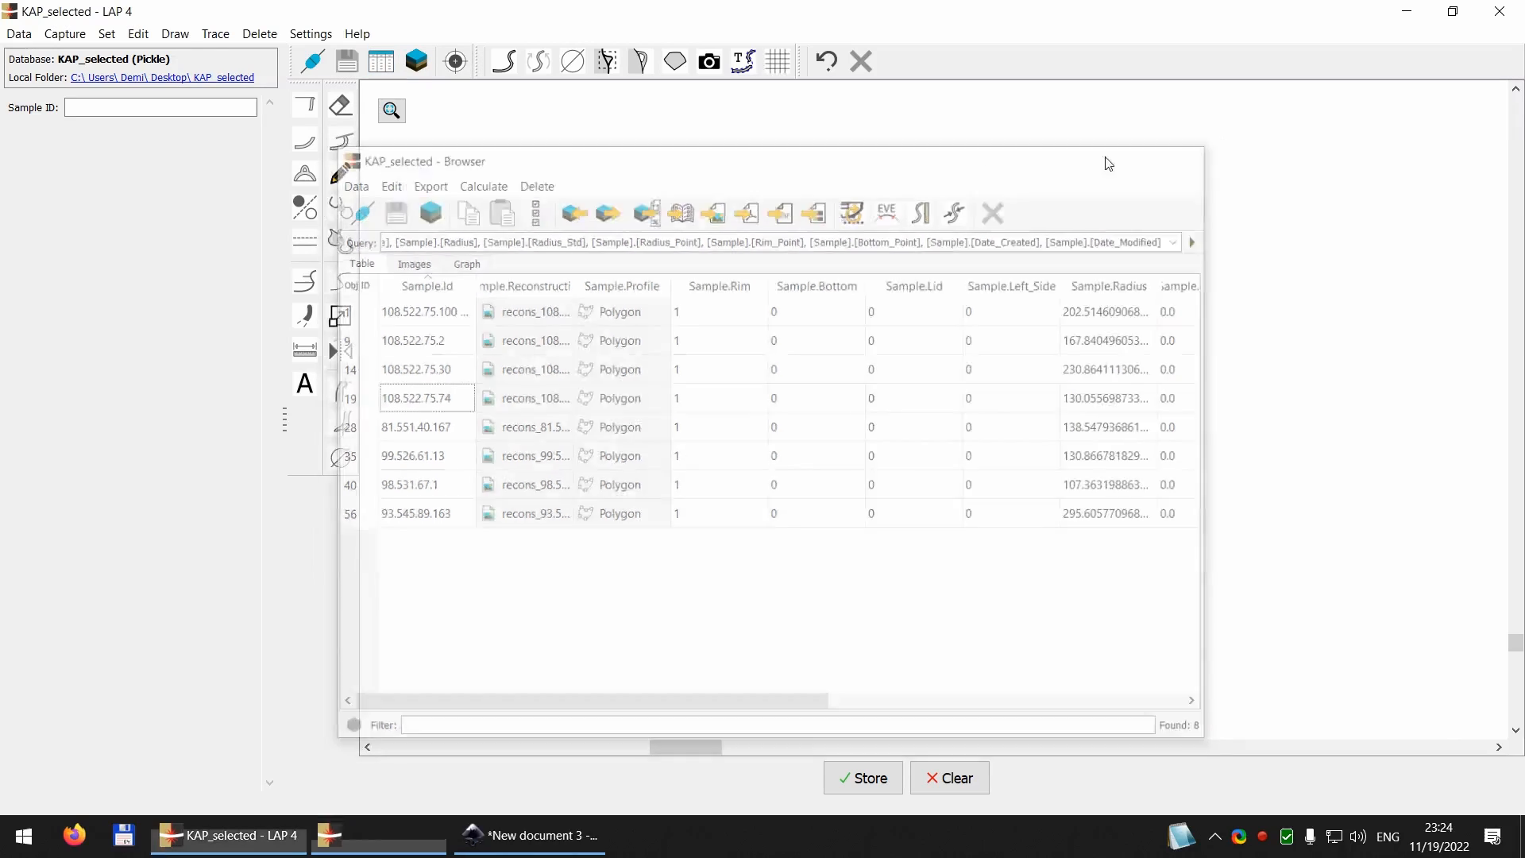